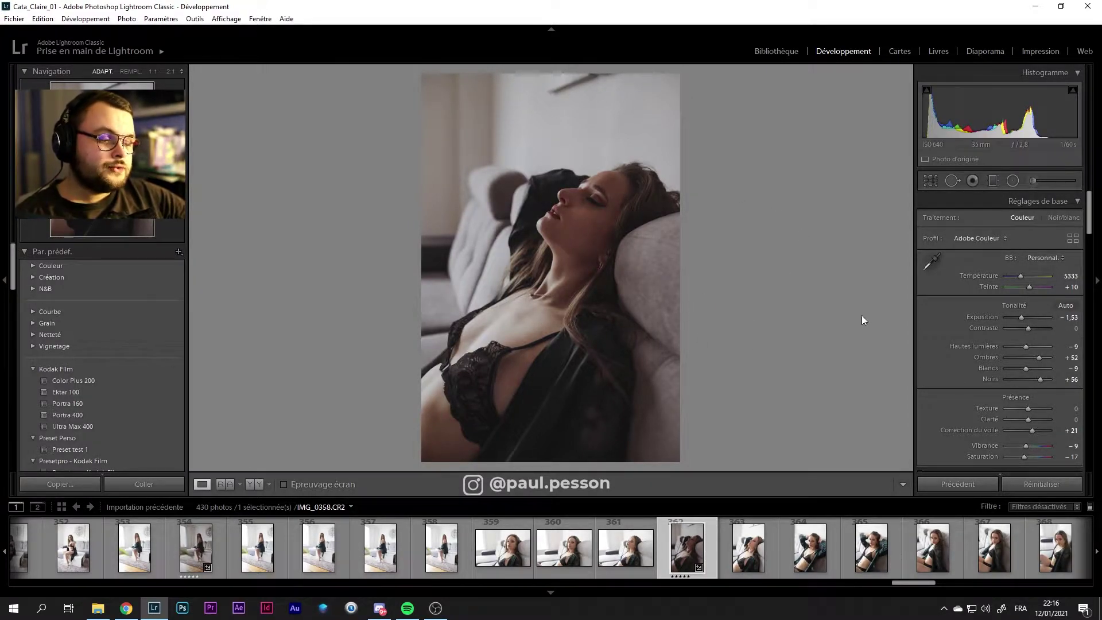
Reset the portrait's Basic adjustments to their default values
left_click(1065, 487)
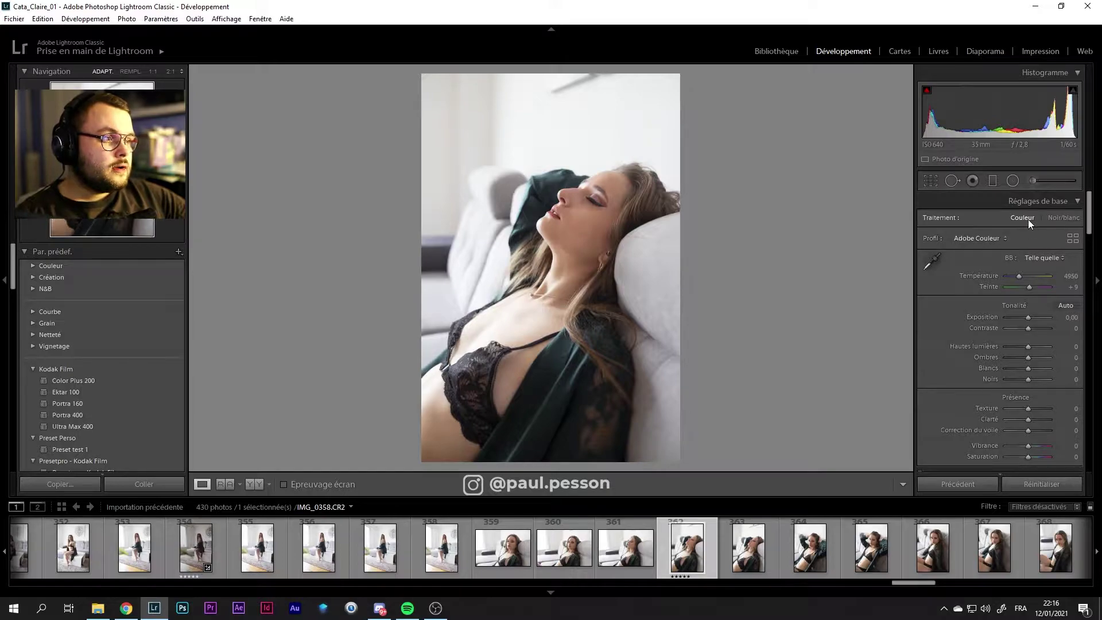
Flip the treatment repeatedly between Couleur and Noir/blanc to compare the portrait
left_click(1059, 218)
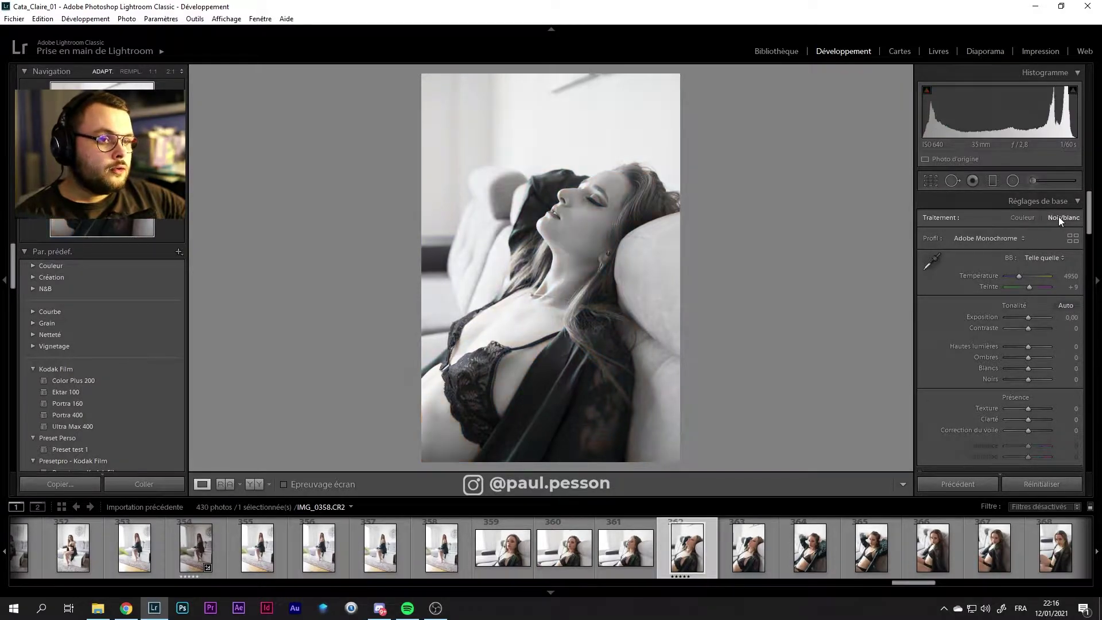
left_click(1027, 217)
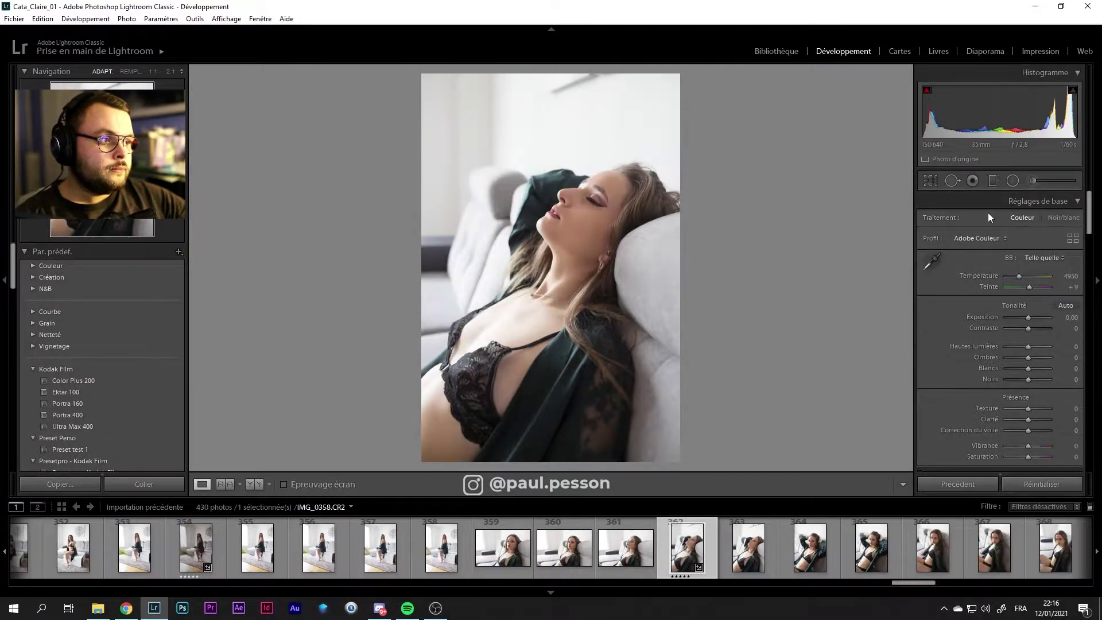
left_click(1061, 218)
left_click(1023, 218)
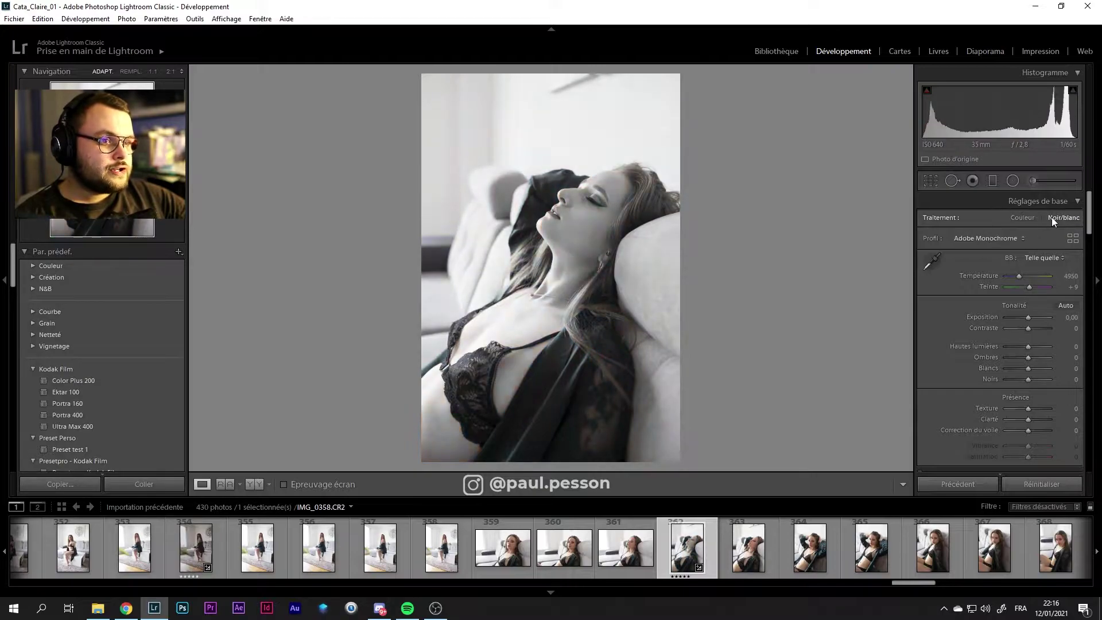
left_click(1017, 216)
left_click(1066, 219)
left_click(1017, 219)
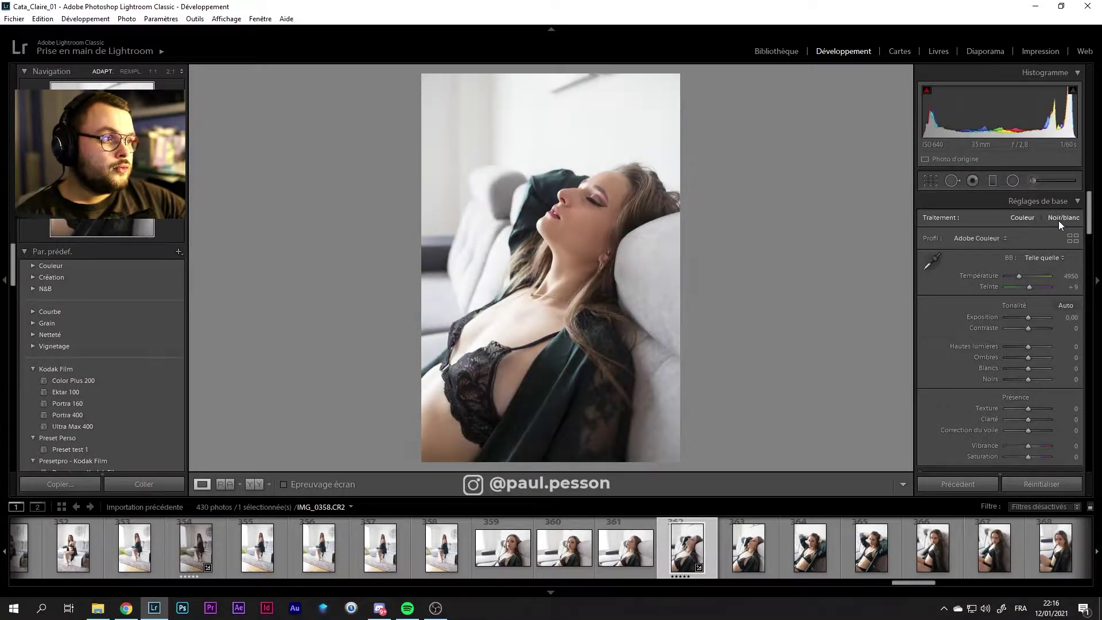
left_click(1059, 221)
left_click(1025, 218)
left_click(1012, 215)
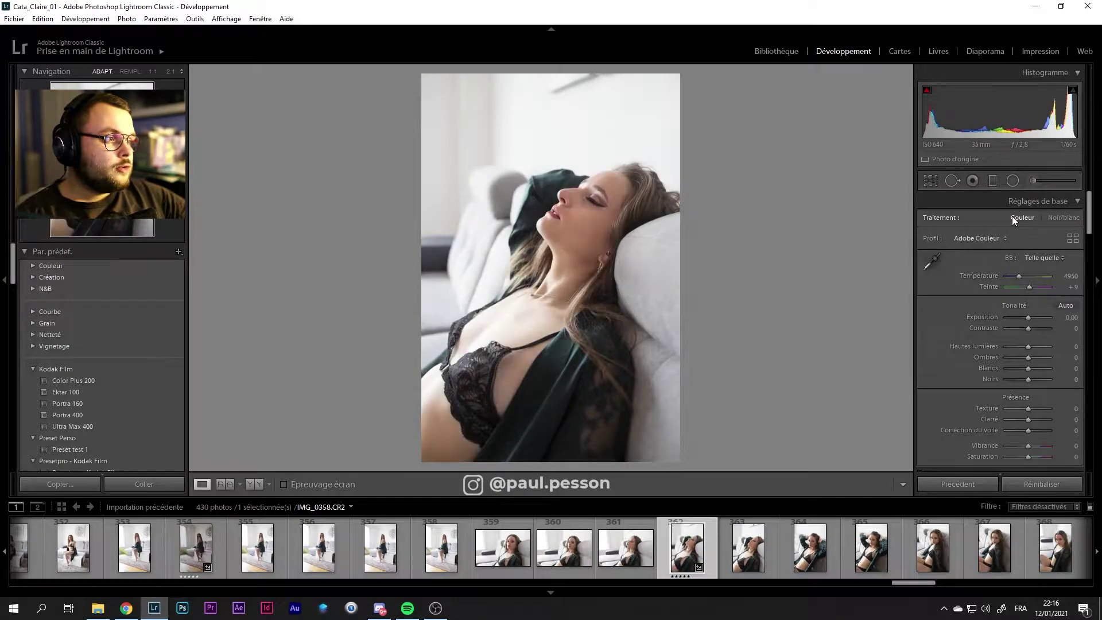
left_click(1046, 216)
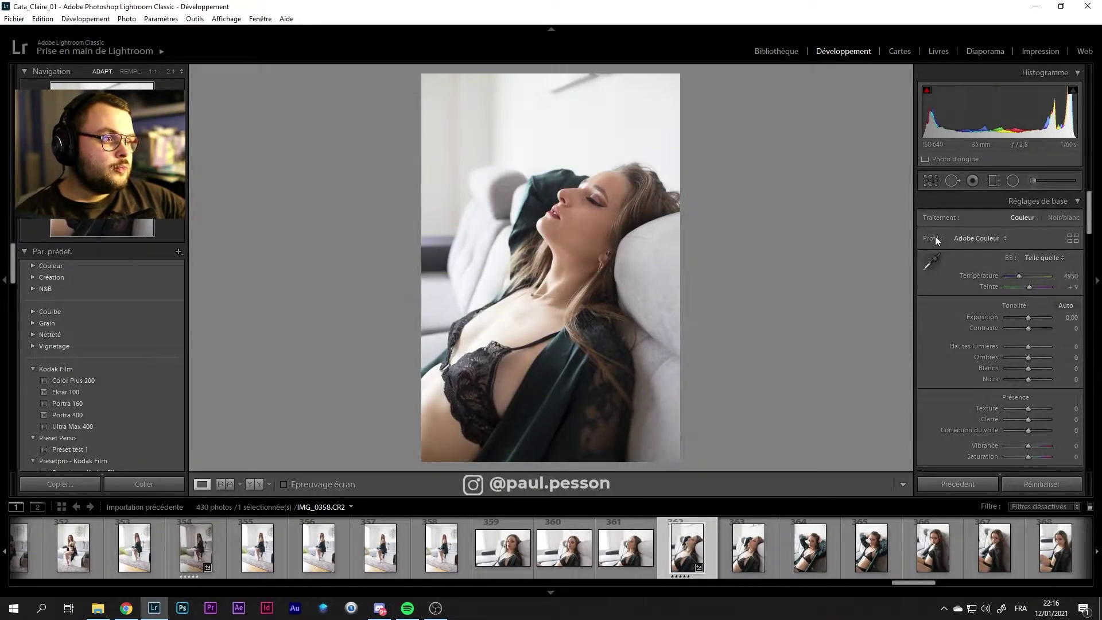
Browse the Profil list keeping Adobe Couleur, then switch the treatment to Noir/blanc
left_click(978, 239)
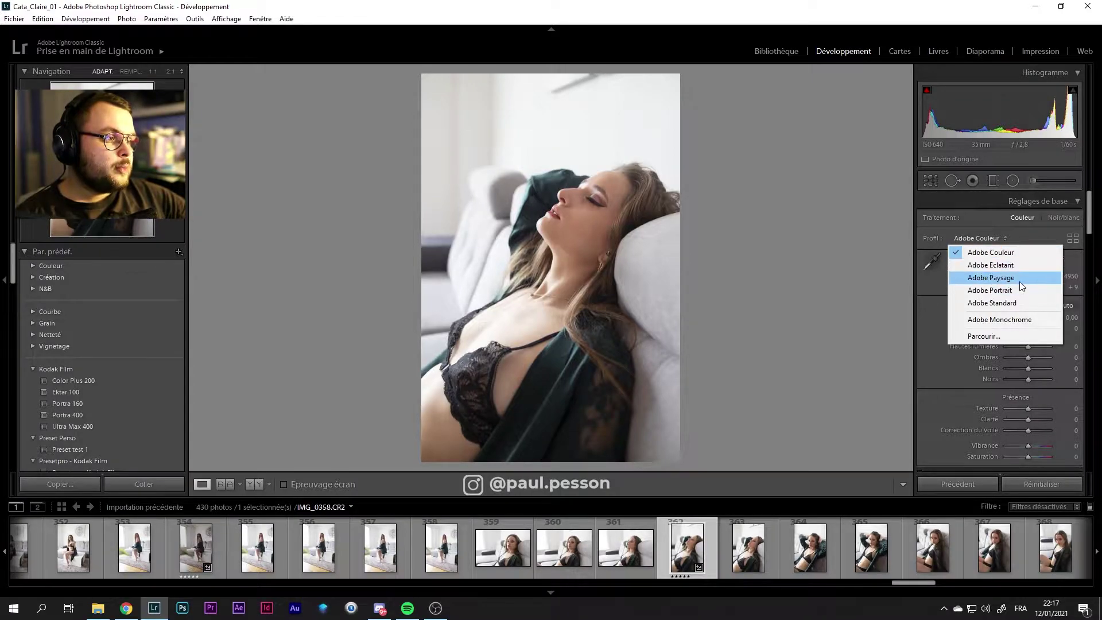
left_click(1012, 252)
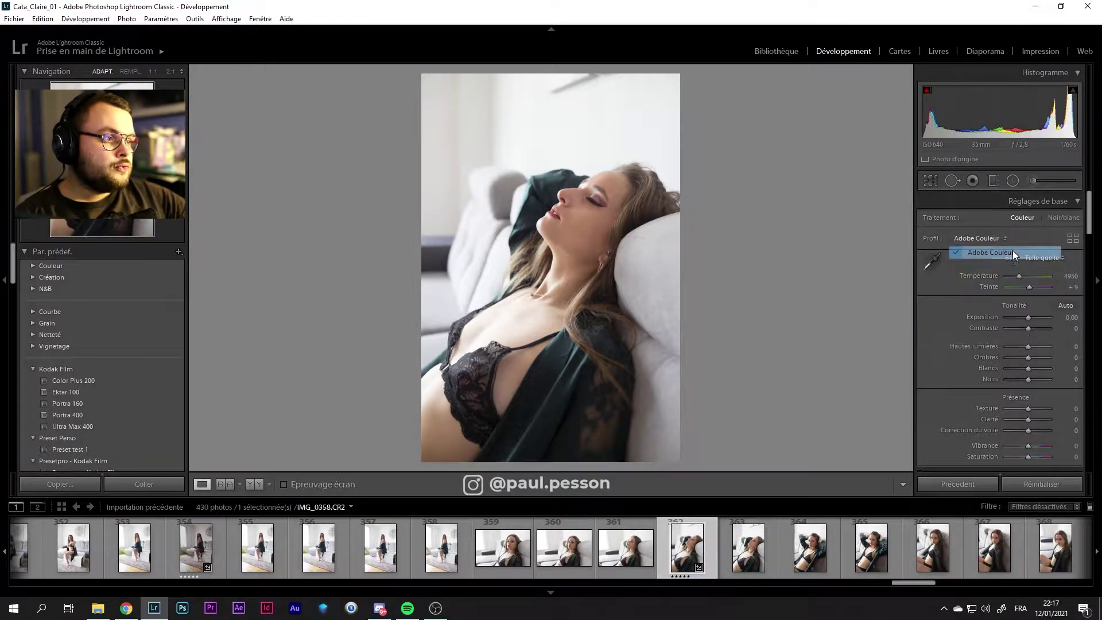
left_click(1058, 218)
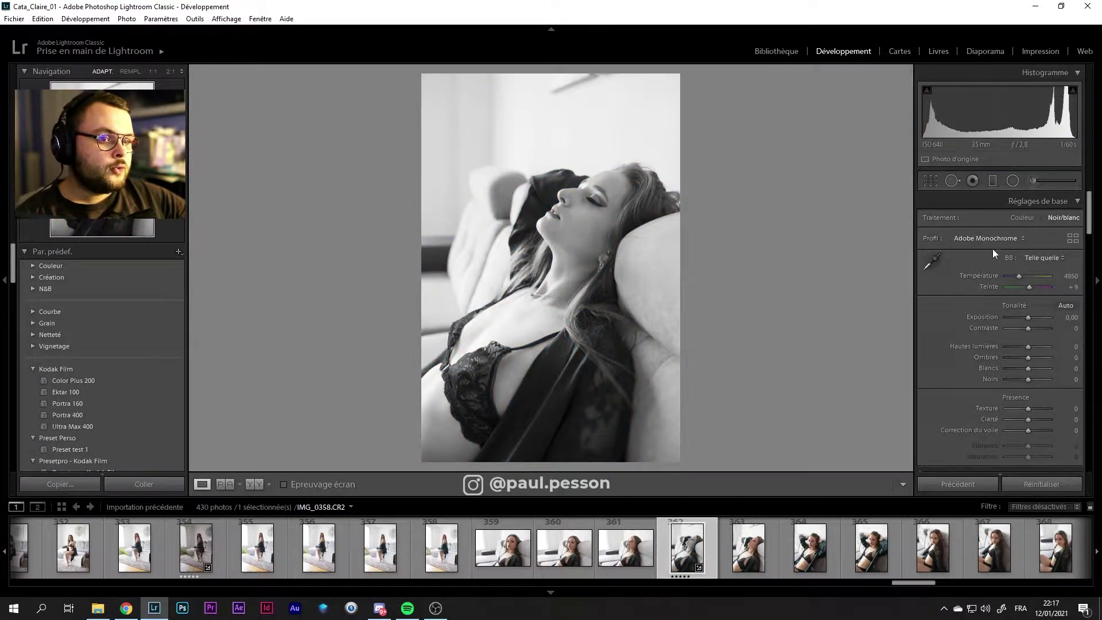
left_click(1033, 218)
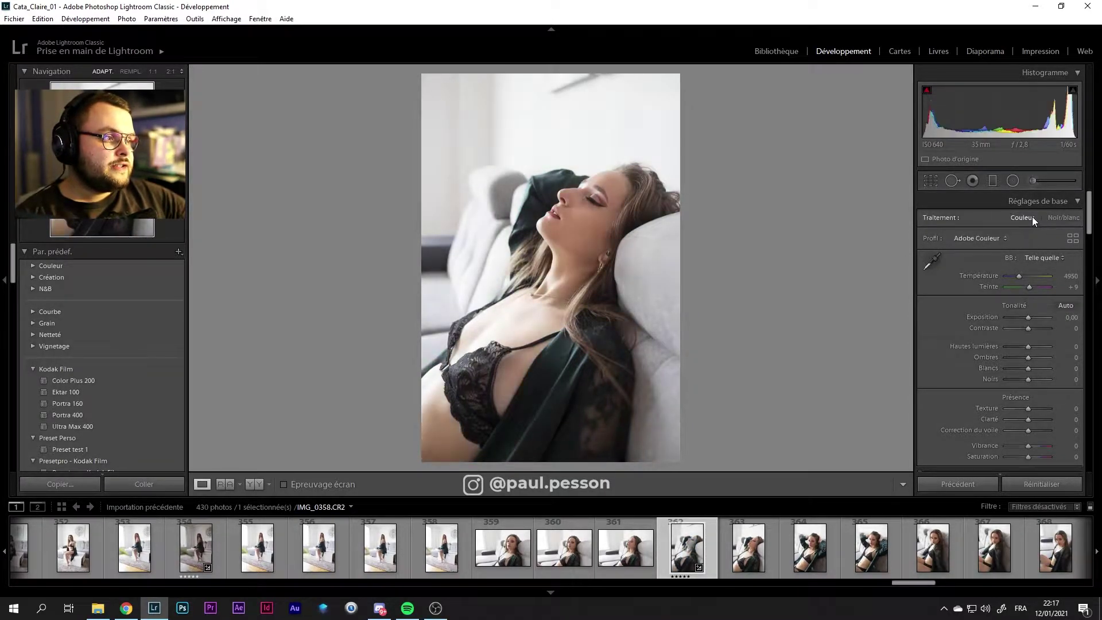
left_click(1042, 257)
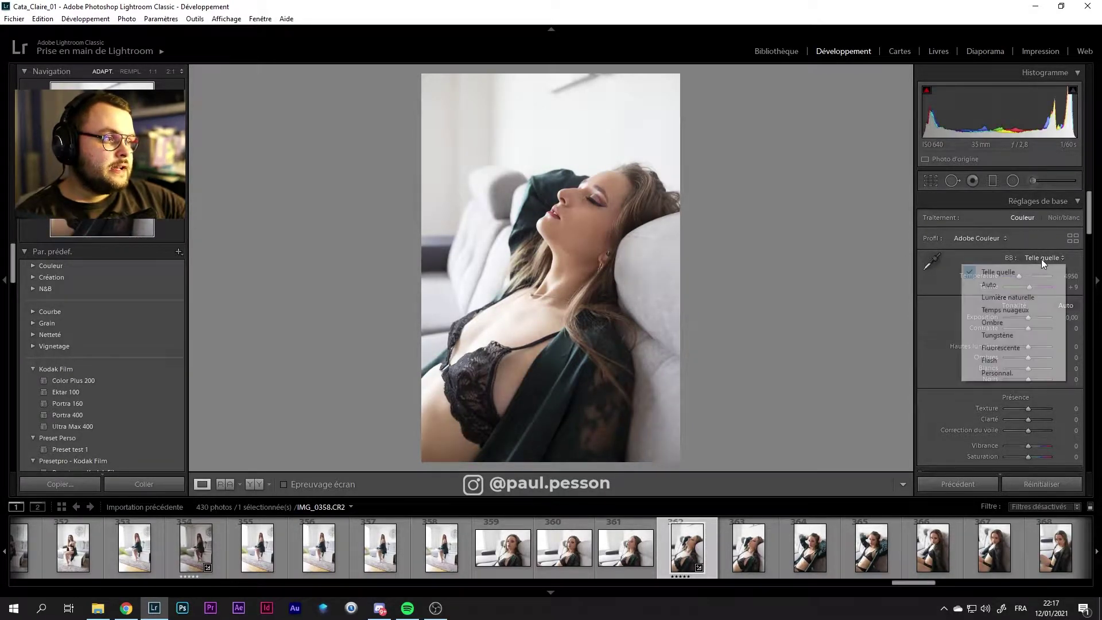
left_click(988, 238)
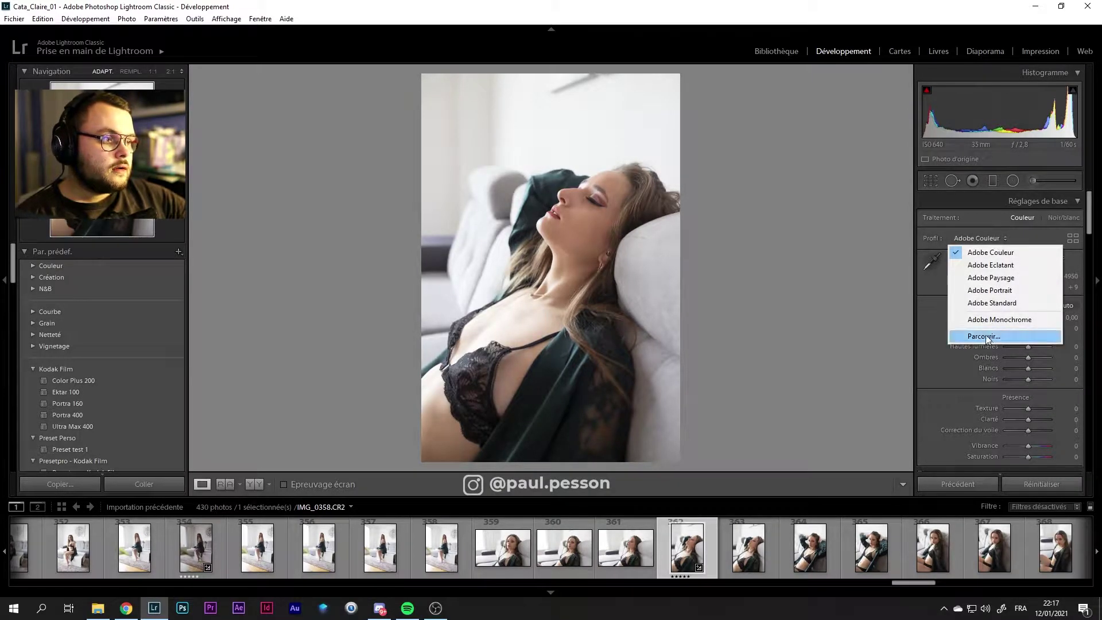
left_click(930, 320)
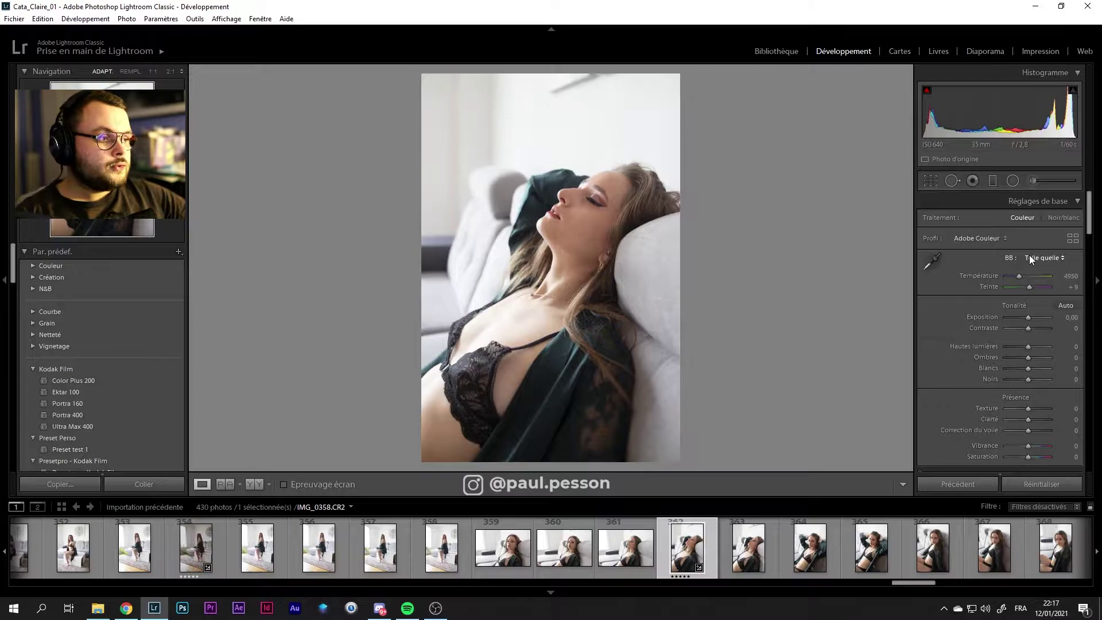
left_click(1030, 259)
left_click(1002, 273)
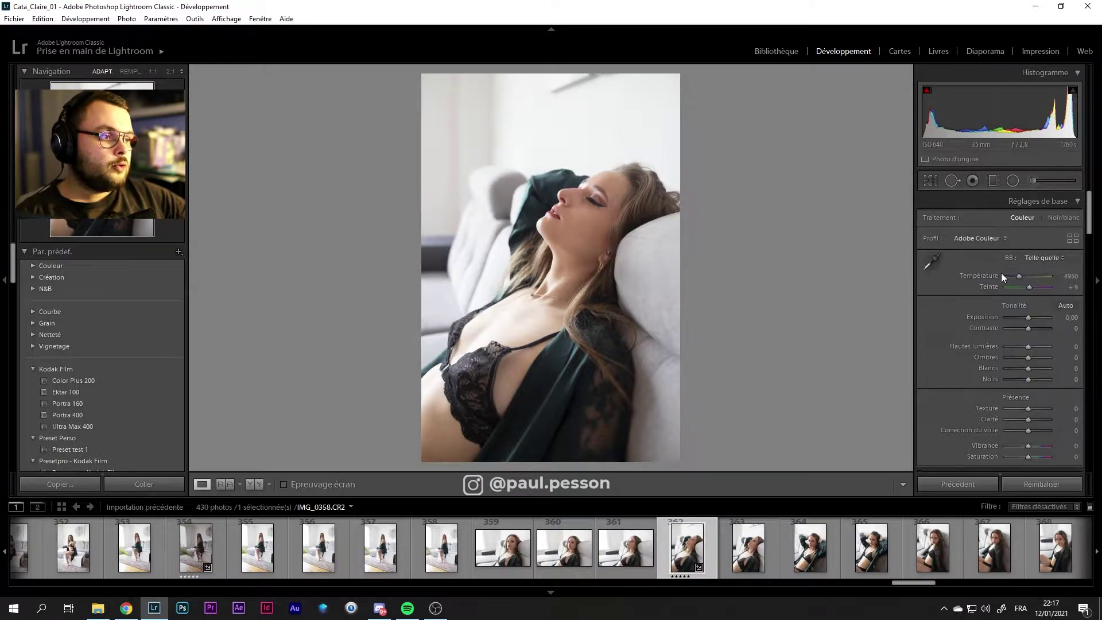
mouse_move(1019, 276)
left_mouse_down()
mouse_move(1008, 279)
mouse_move(1052, 275)
mouse_move(1001, 285)
mouse_move(1060, 281)
mouse_move(984, 281)
mouse_move(1048, 272)
mouse_move(1025, 278)
left_mouse_up()
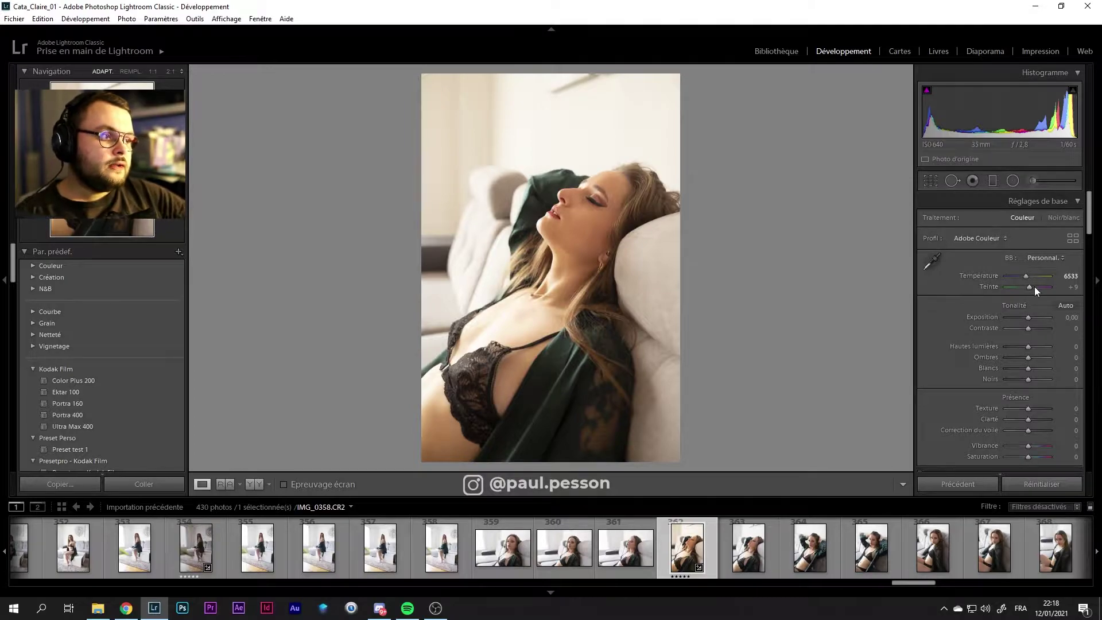
left_click_drag(1027, 277, 1013, 278)
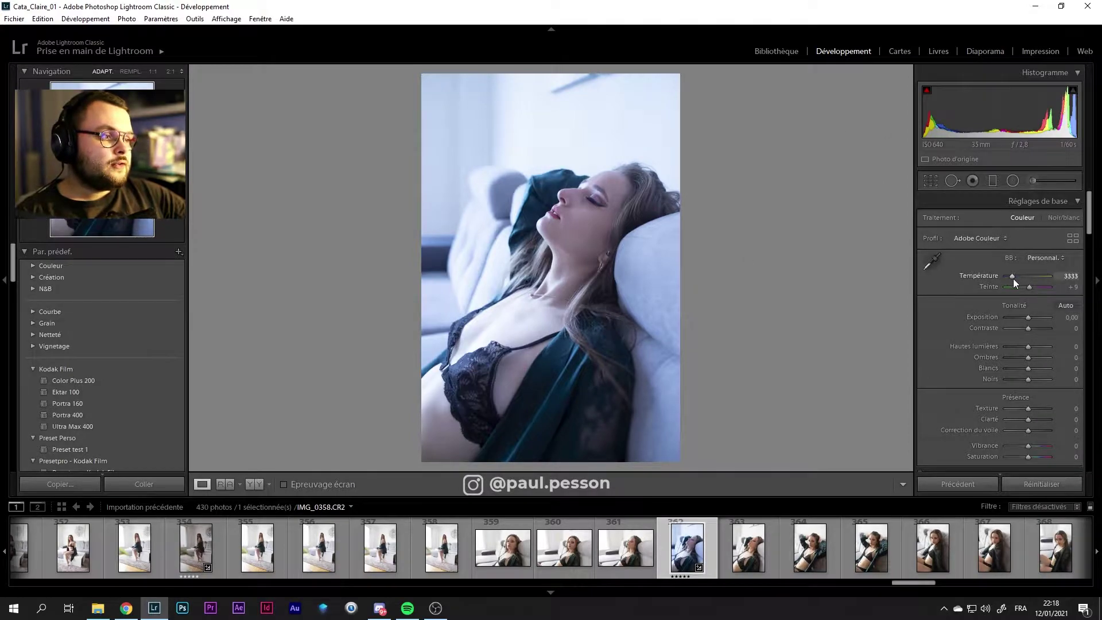
left_click_drag(1014, 278, 1043, 277)
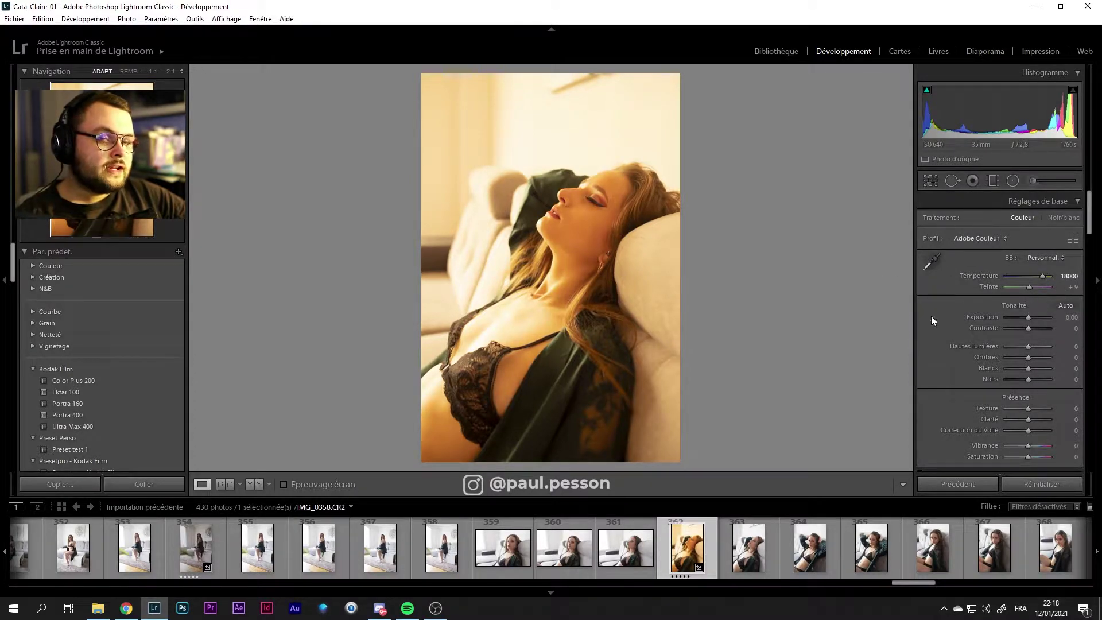
double_click(1043, 278)
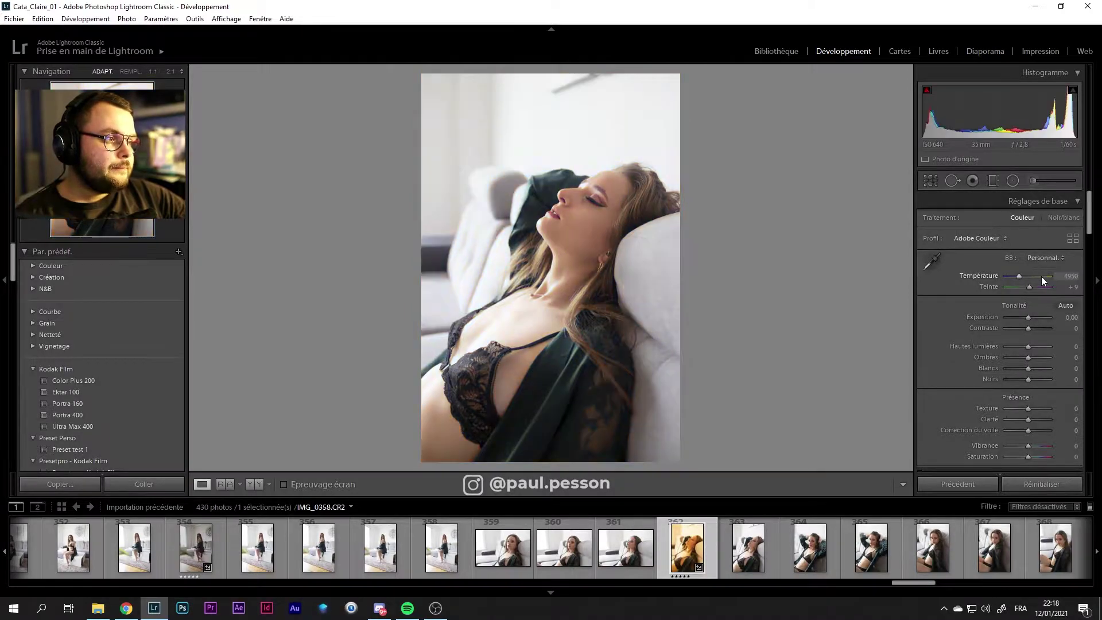
left_click(930, 259)
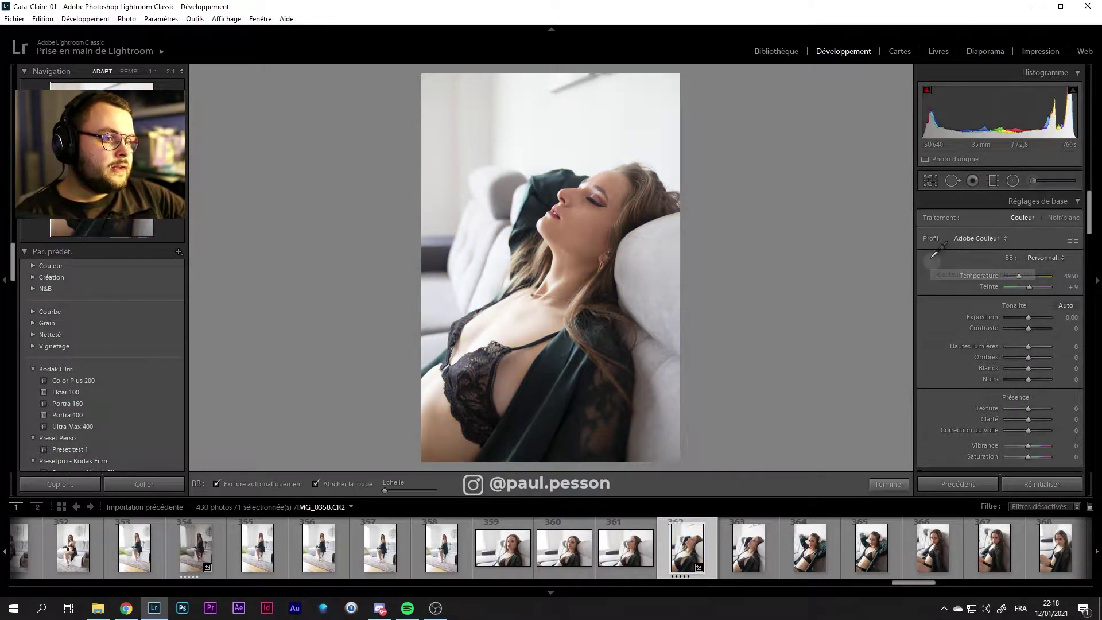
left_click(599, 133)
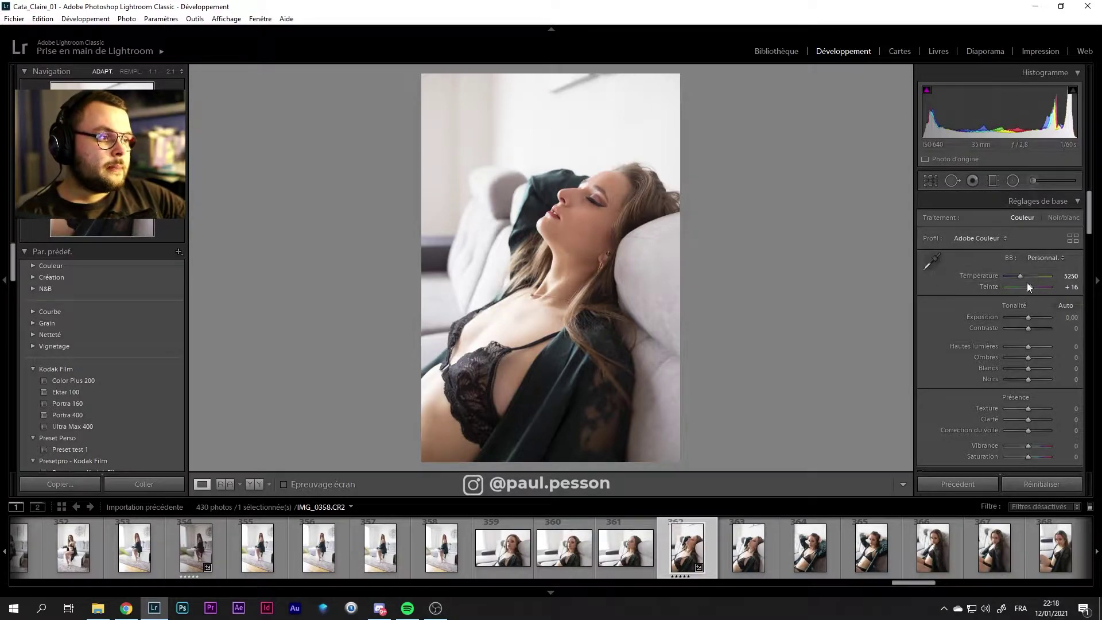
mouse_move(1019, 278)
left_mouse_down()
mouse_move(1031, 281)
mouse_move(1024, 275)
left_mouse_up()
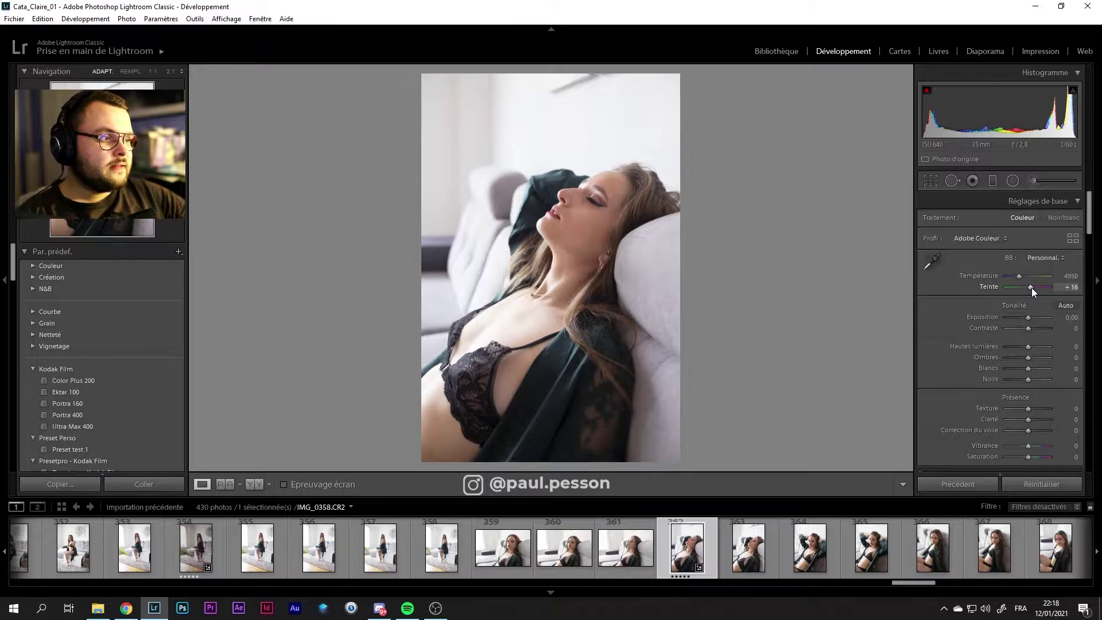
mouse_move(1032, 288)
left_mouse_down()
mouse_move(1054, 287)
mouse_move(990, 295)
mouse_move(1026, 291)
left_mouse_up()
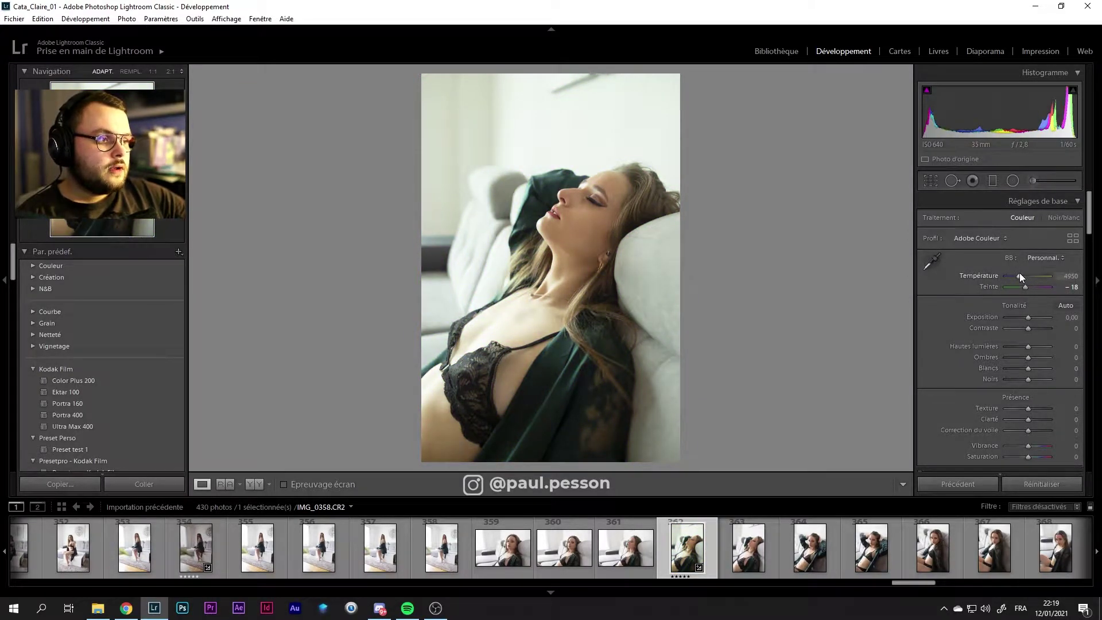
mouse_move(1021, 275)
left_mouse_down()
mouse_move(1036, 278)
mouse_move(1020, 290)
left_mouse_up()
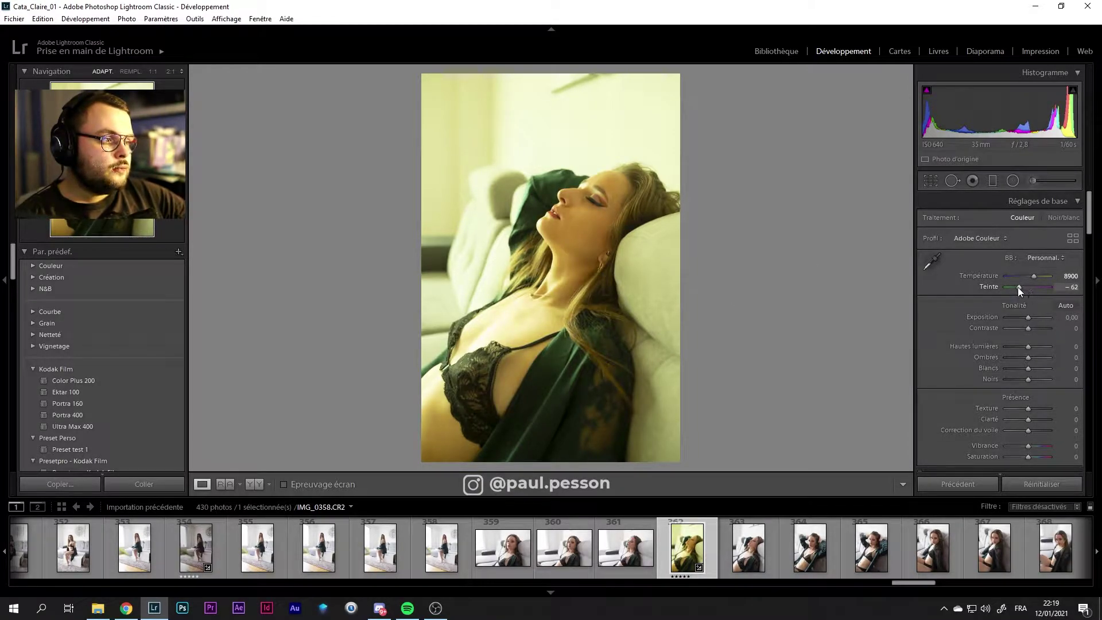
left_click_drag(1018, 287, 1021, 287)
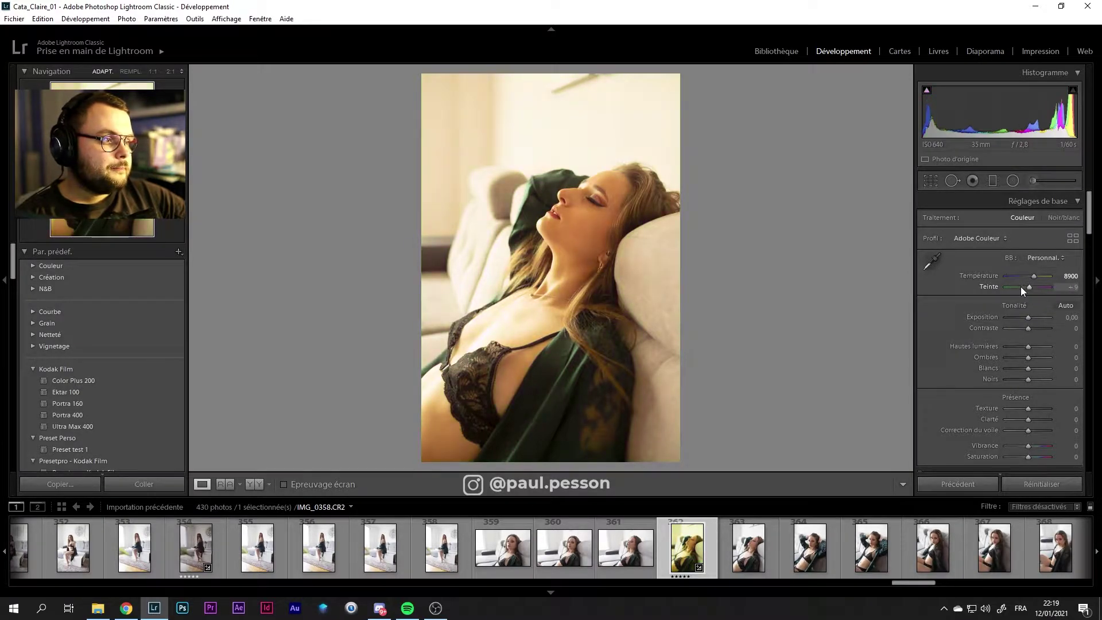
double_click(1035, 276)
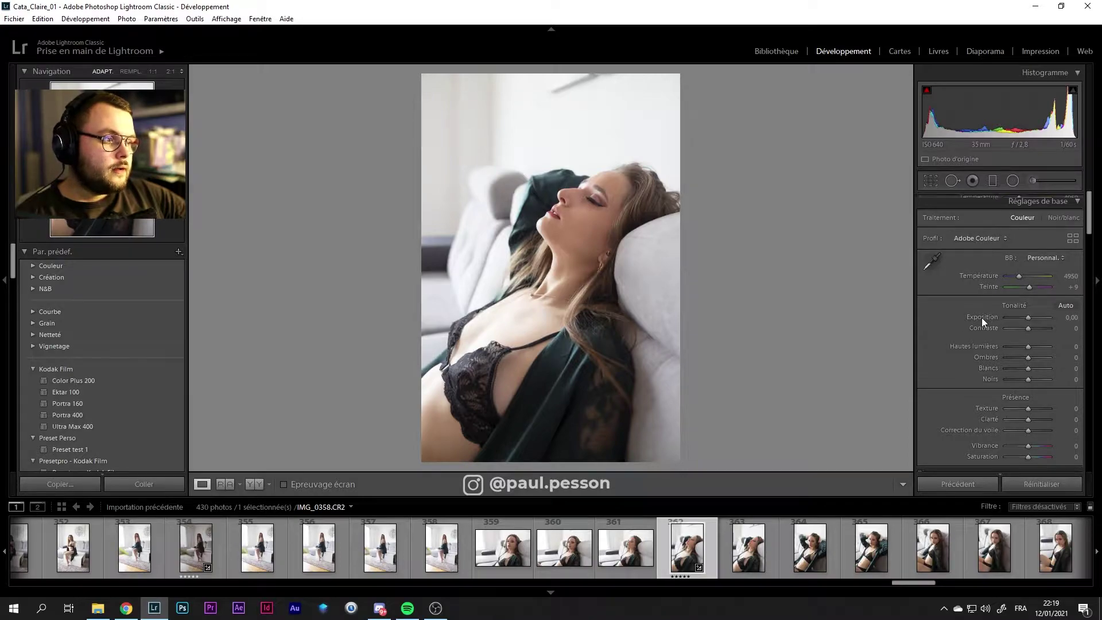
Try lower and higher exposure, compare with the unedited view, and reset exposure to 0
scroll(982, 318, "down", 3)
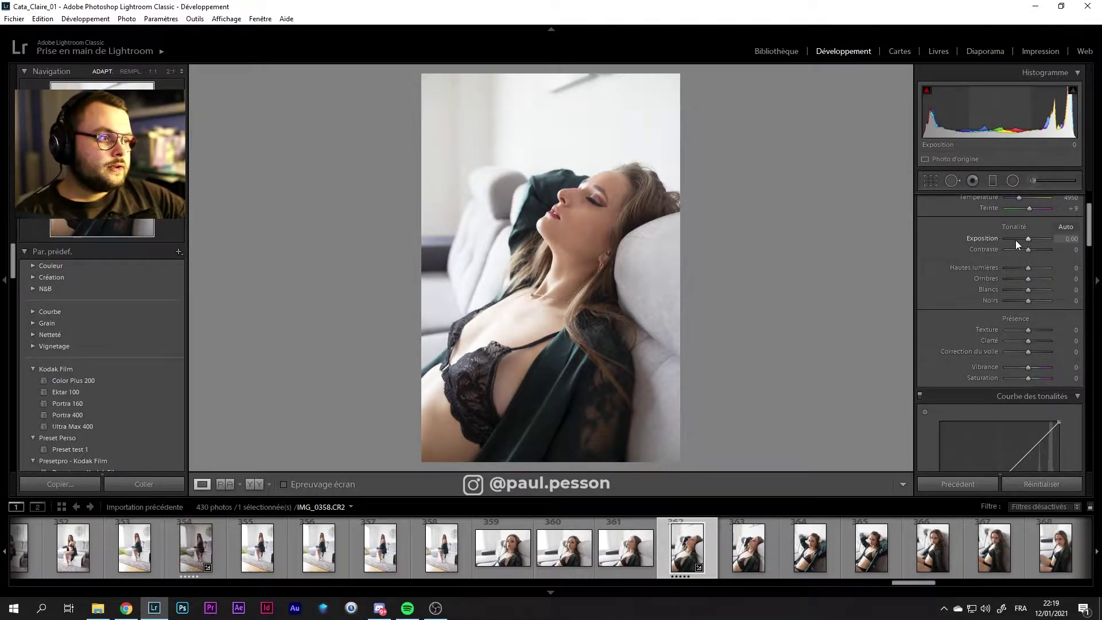
left_click_drag(1015, 240, 995, 244)
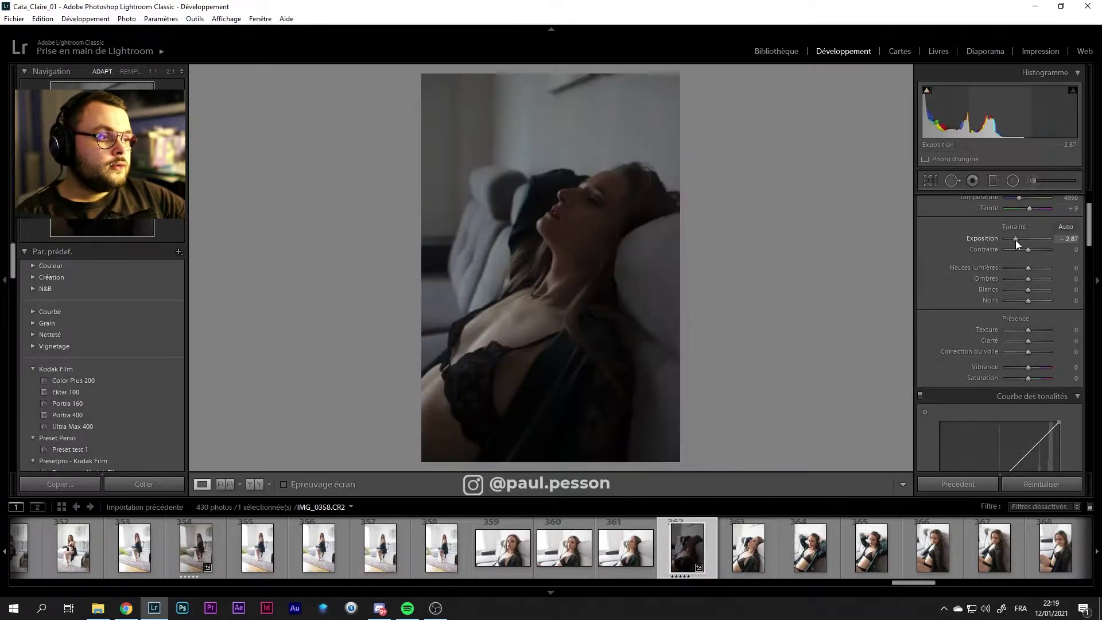
key("backslash")
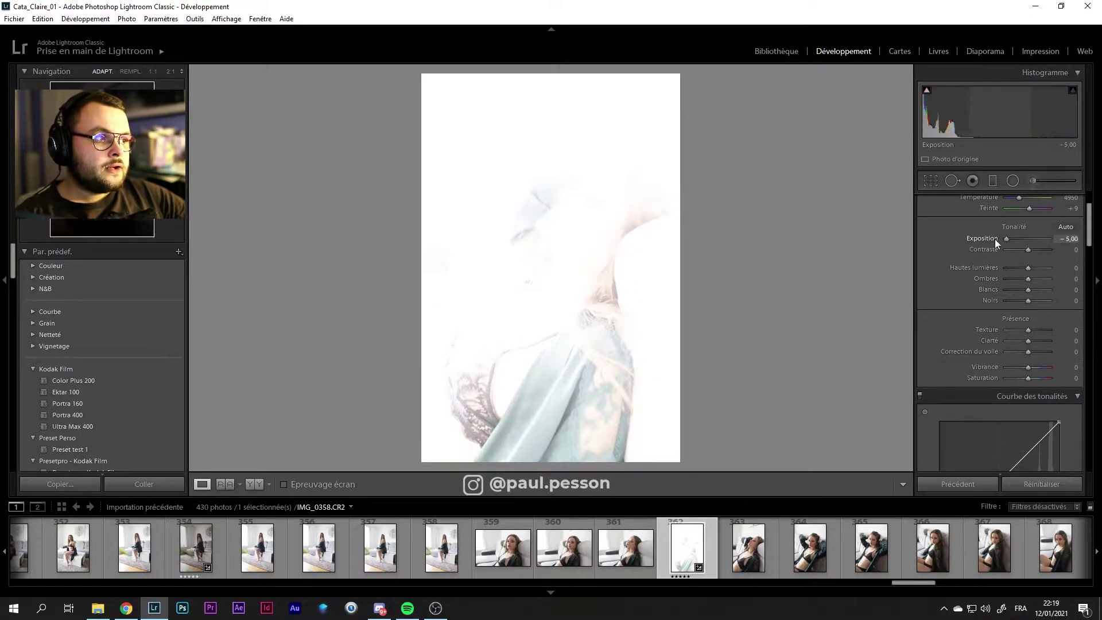
key("backslash")
mouse_move(1006, 239)
left_mouse_down()
mouse_move(1059, 233)
mouse_move(1029, 242)
left_mouse_up()
double_click(1029, 241)
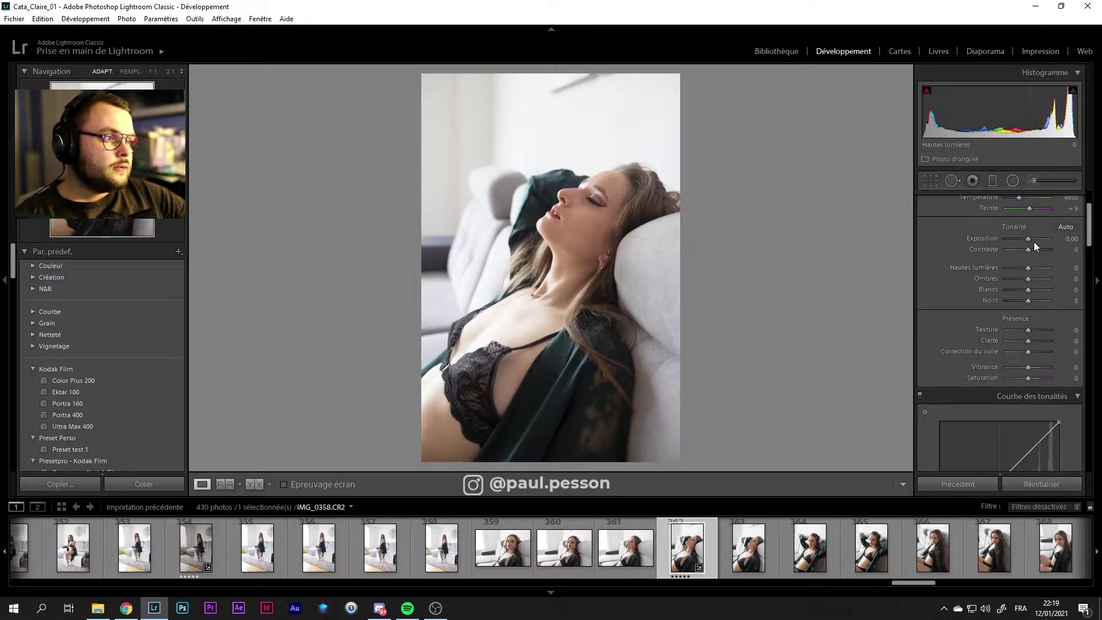
mouse_move(1029, 238)
left_mouse_down()
mouse_move(1019, 241)
mouse_move(1043, 239)
left_mouse_up()
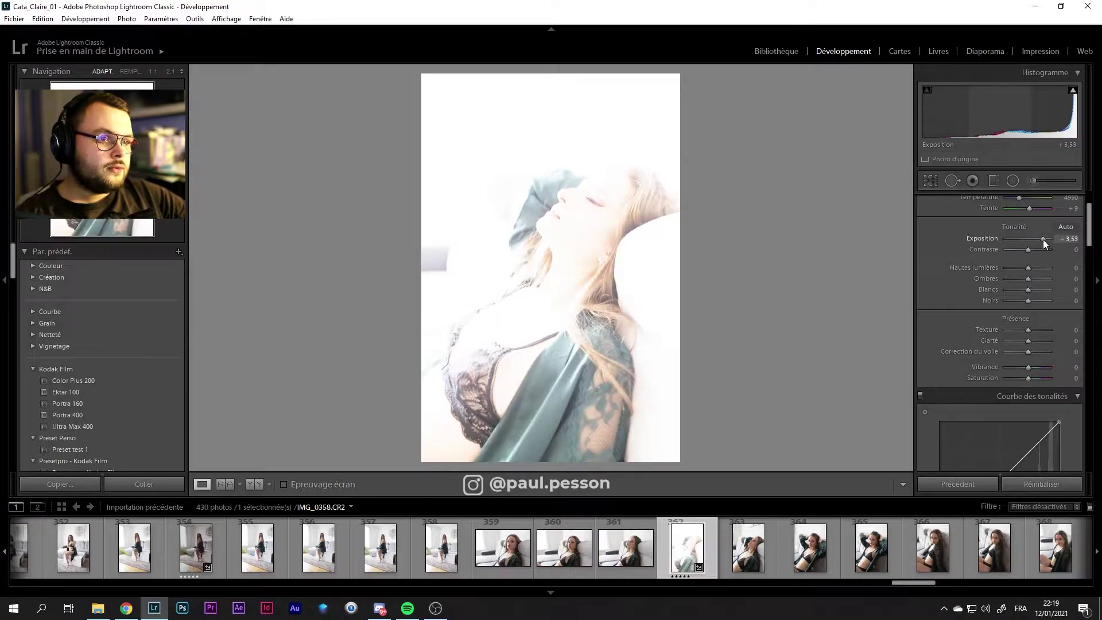
double_click(1042, 240)
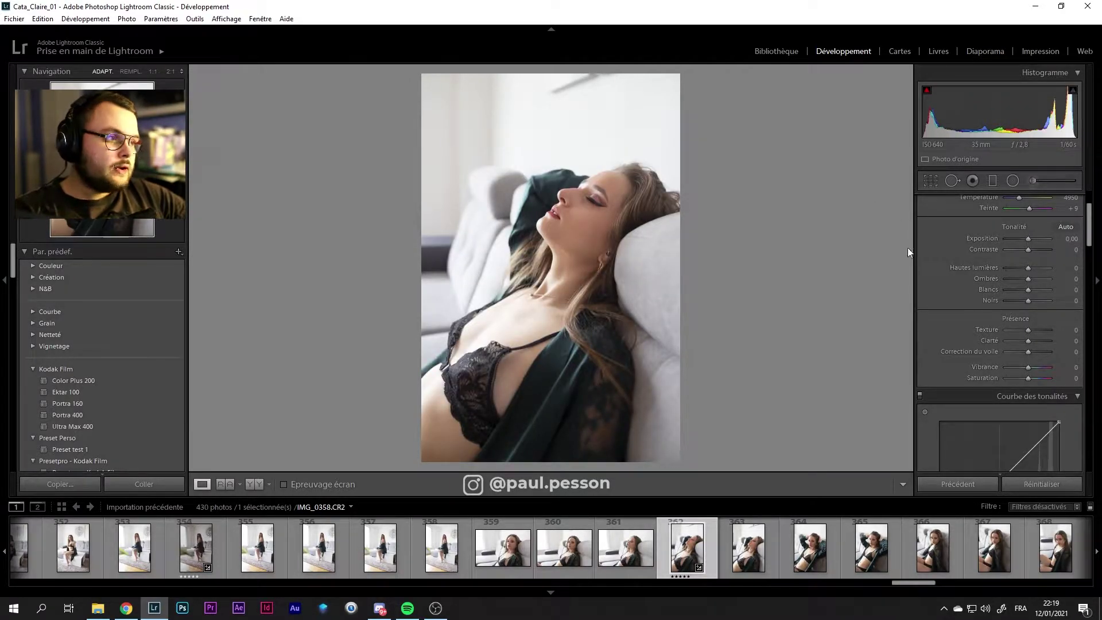
Alt-drag exposure to preview highlight clipping, try +1.00, then reset exposure to 0.00
key("alt")
left_click_drag(1028, 240, 1042, 241)
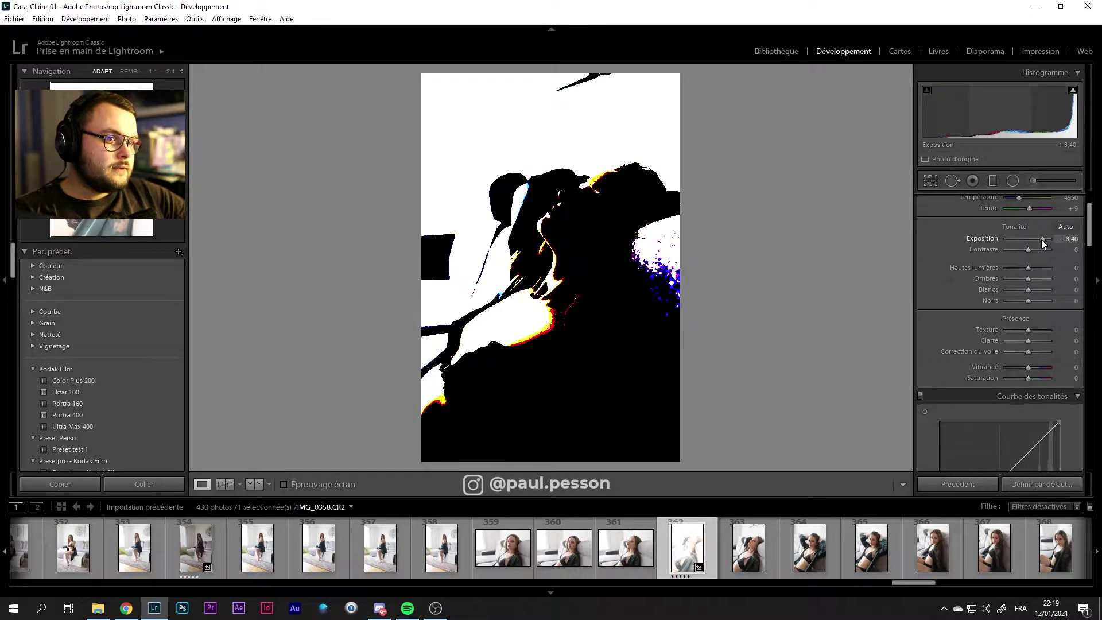
left_click_drag(1043, 244, 1041, 244)
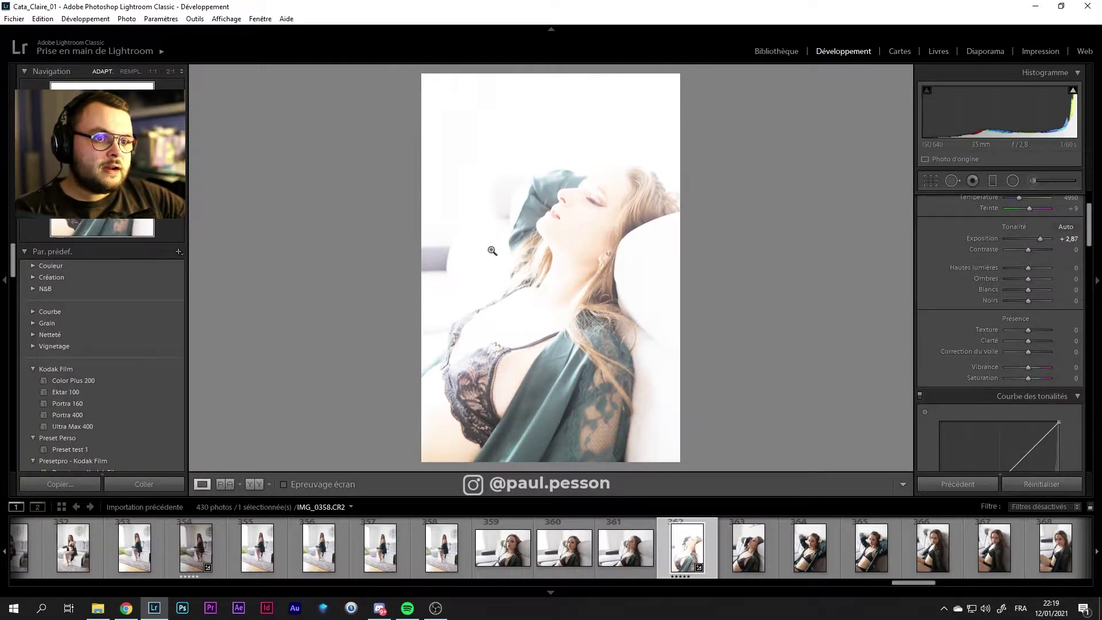
key("alt")
left_click_drag(1042, 239, 1039, 239)
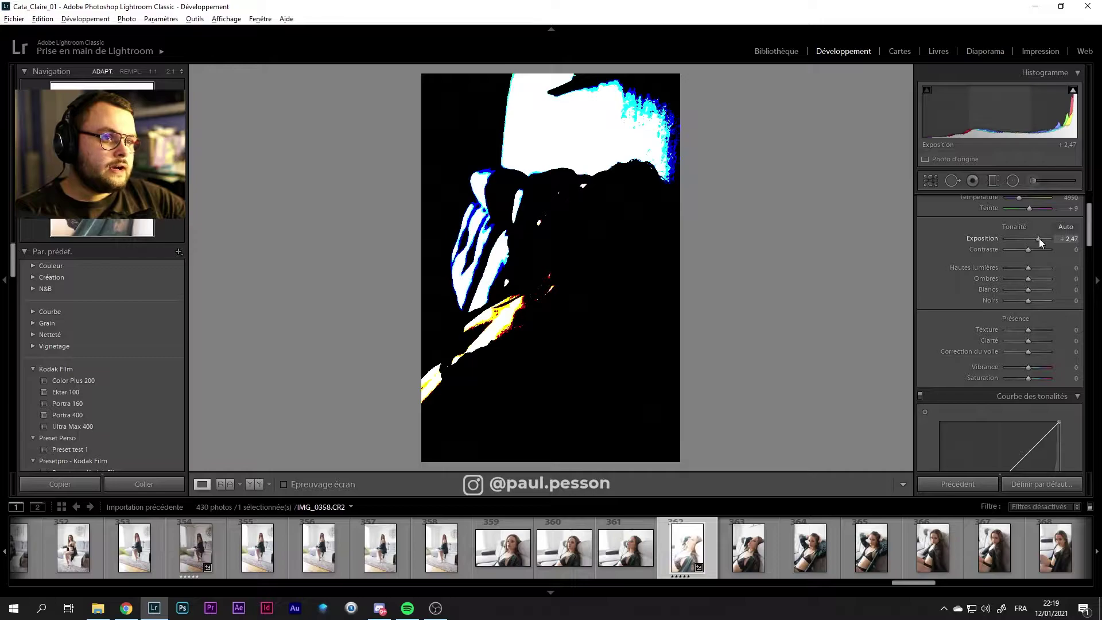
left_click_drag(1039, 239, 1033, 240)
left_click(1033, 240)
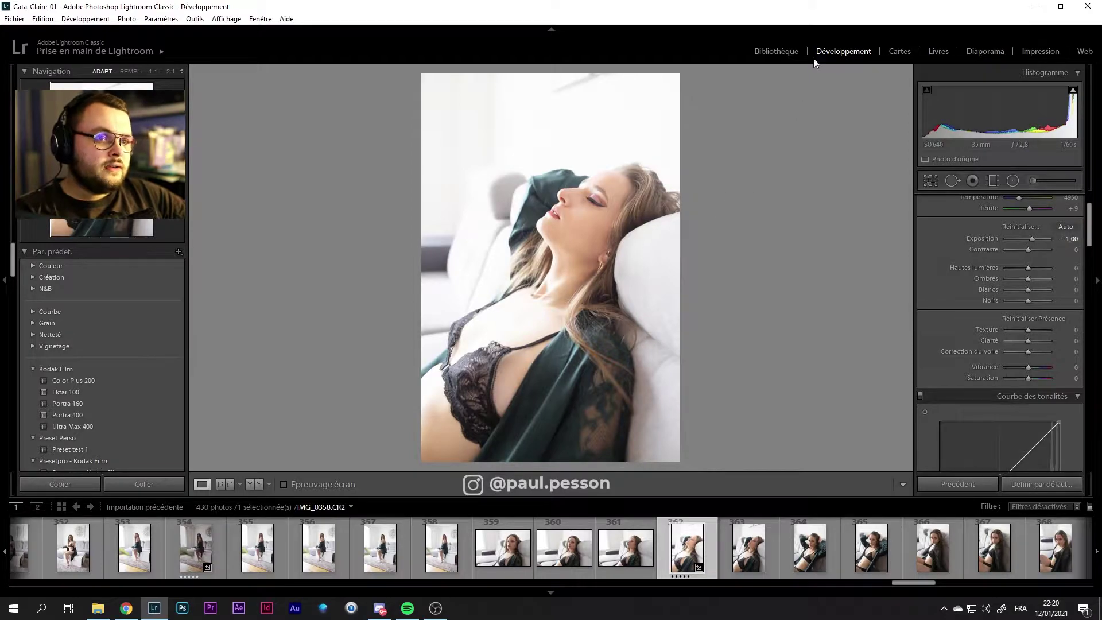
left_click_drag(1032, 239, 1029, 240)
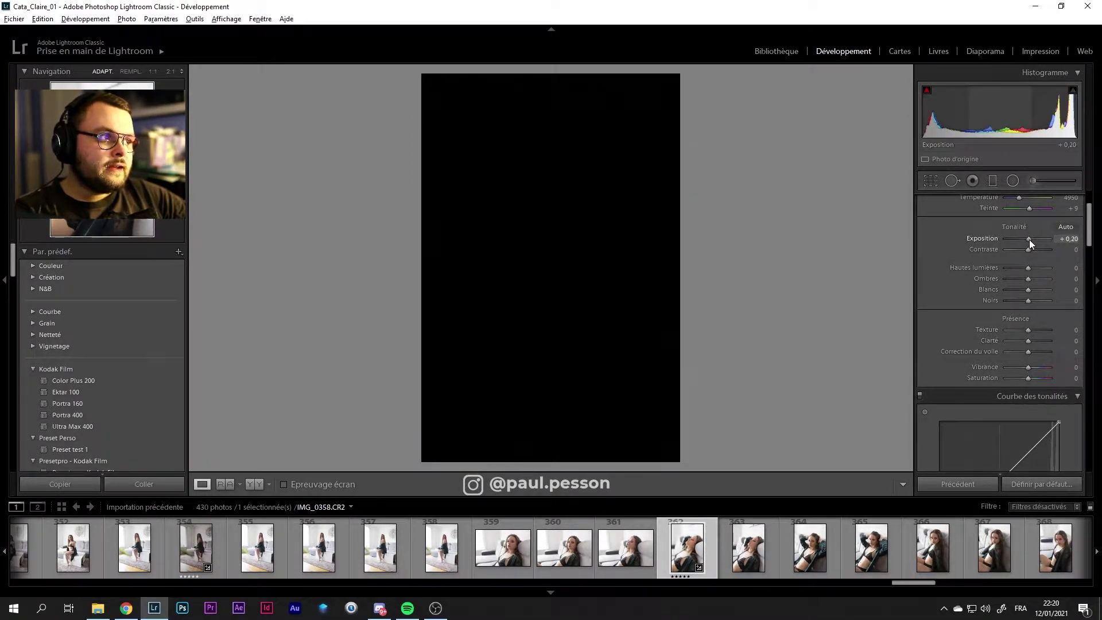
double_click(1029, 239)
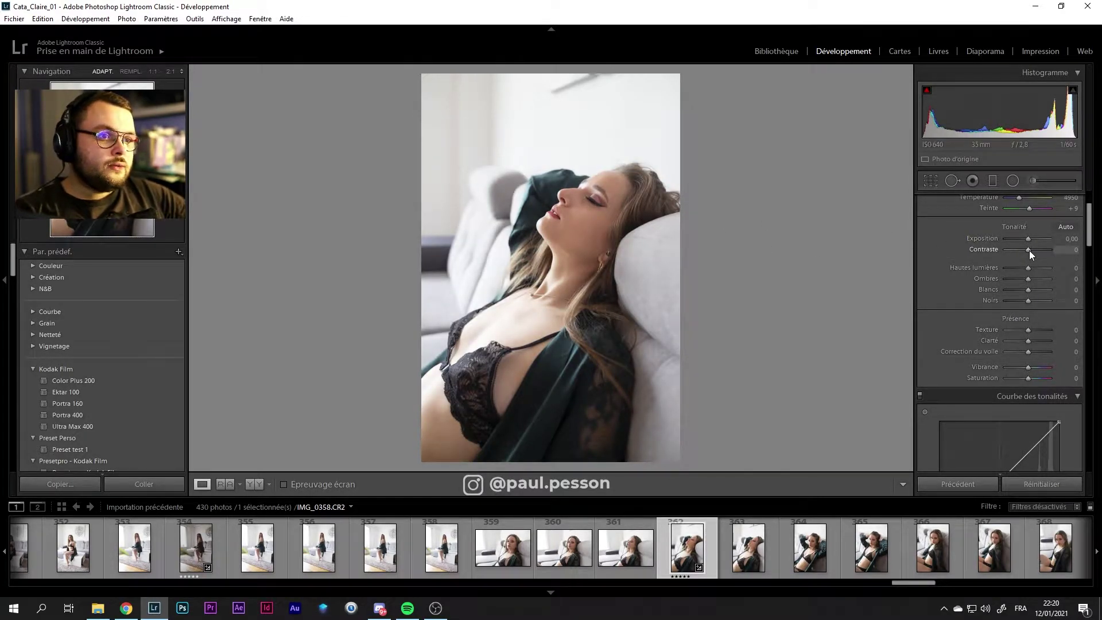
Push contrast to +73, ease it to about +47, then drop it to -100
left_click_drag(1029, 251, 1046, 250)
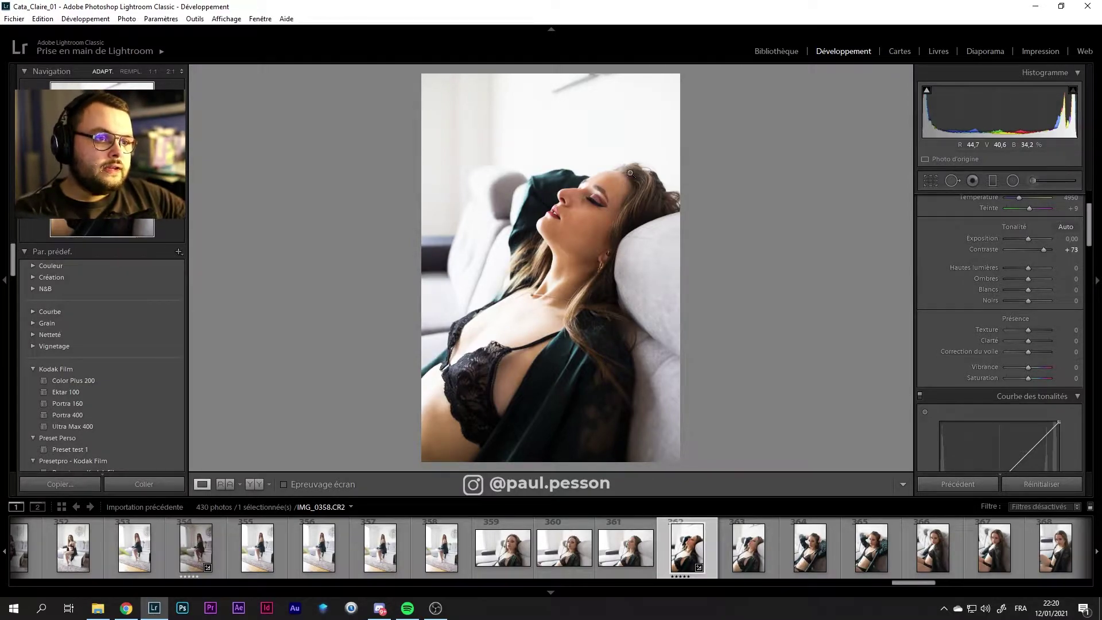
left_click_drag(1046, 249, 1031, 254)
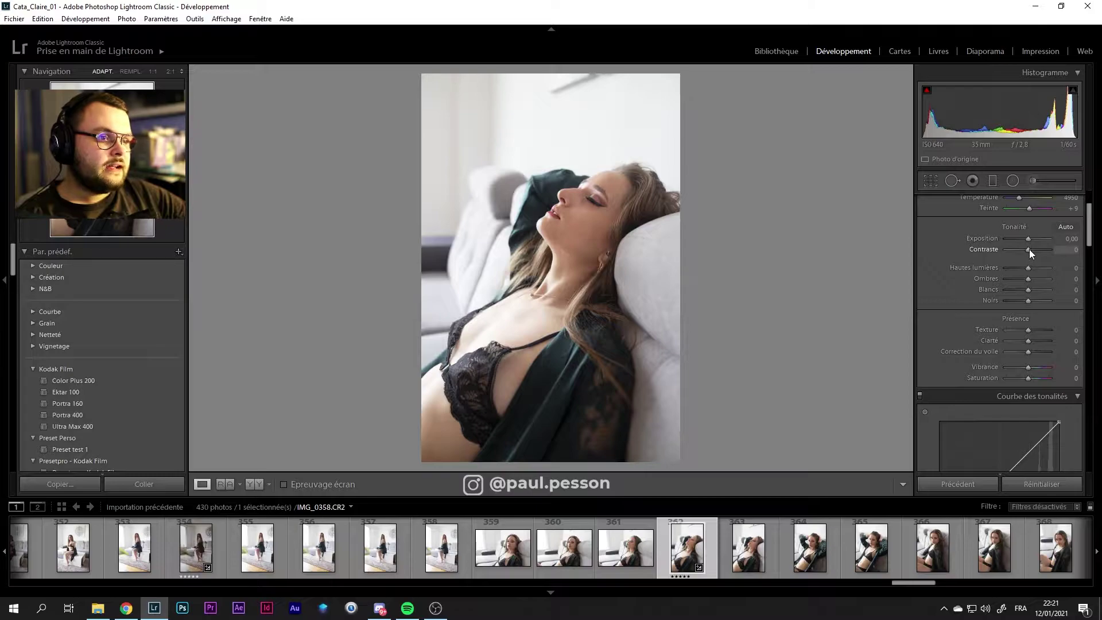
left_click_drag(1029, 249, 1006, 253)
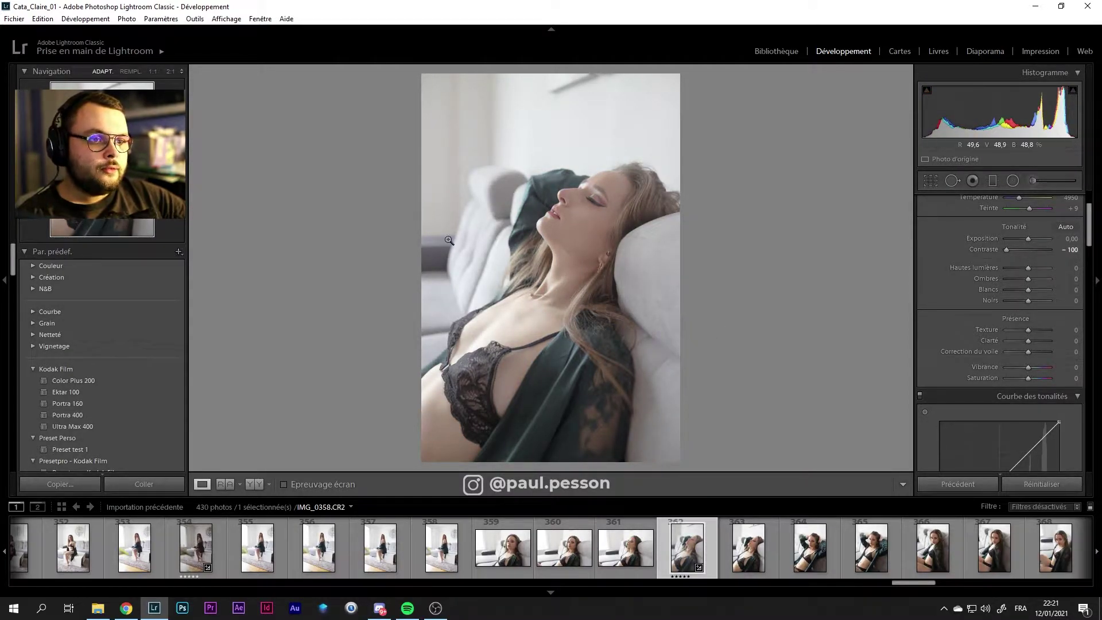
Reset contrast to 0, then sweep highlights from -100 to +100 and back near 0
double_click(1008, 250)
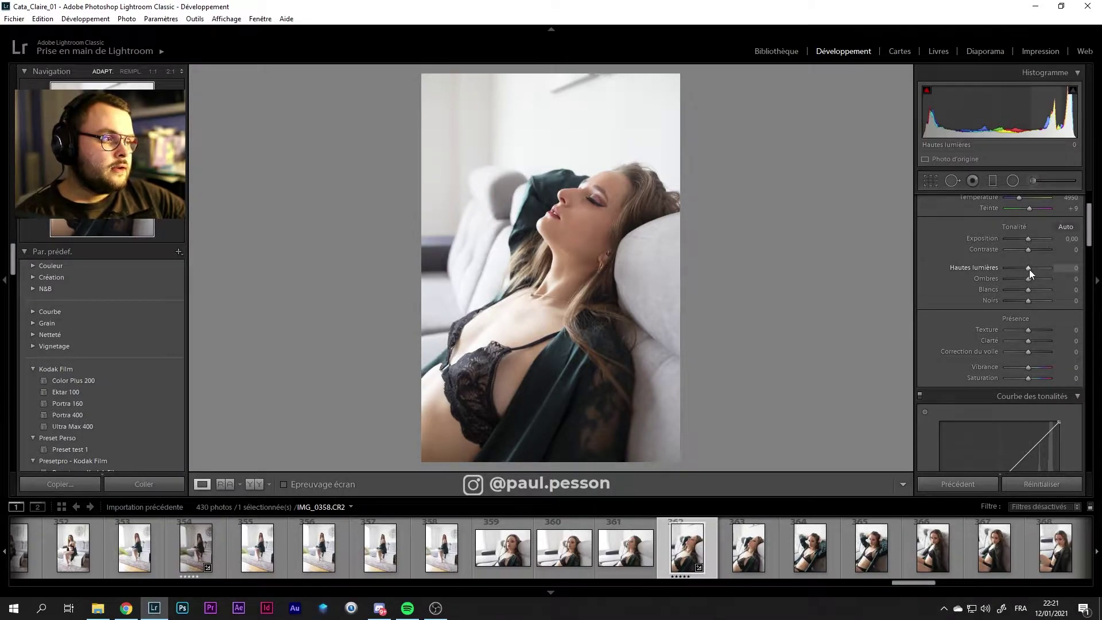
mouse_move(1029, 270)
left_mouse_down()
mouse_move(1052, 270)
mouse_move(990, 282)
left_mouse_up()
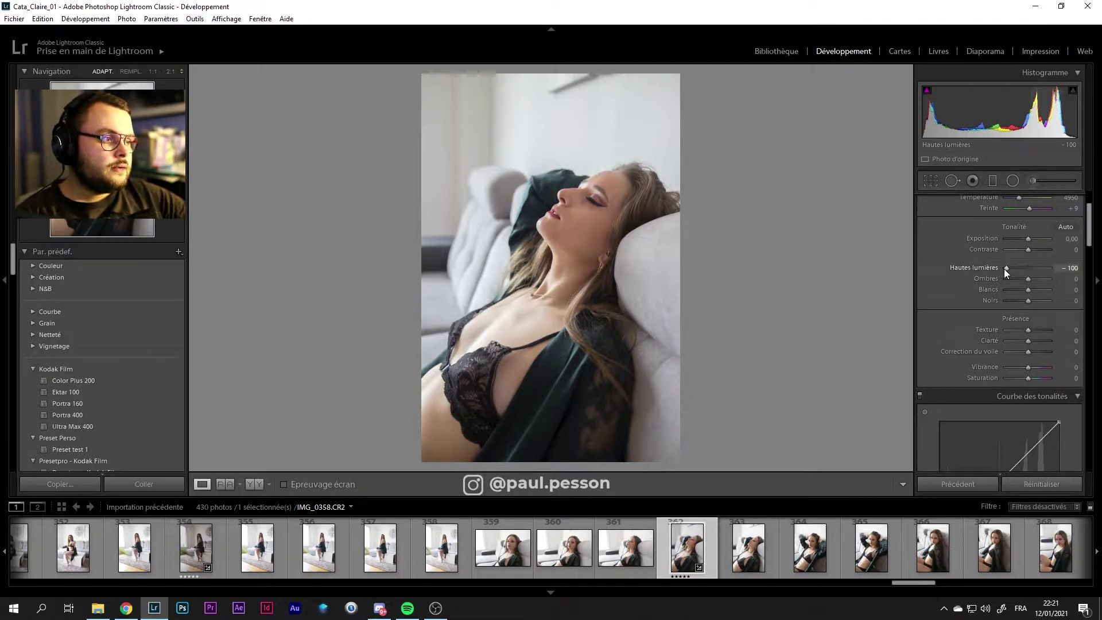
left_click_drag(1006, 268, 1059, 268)
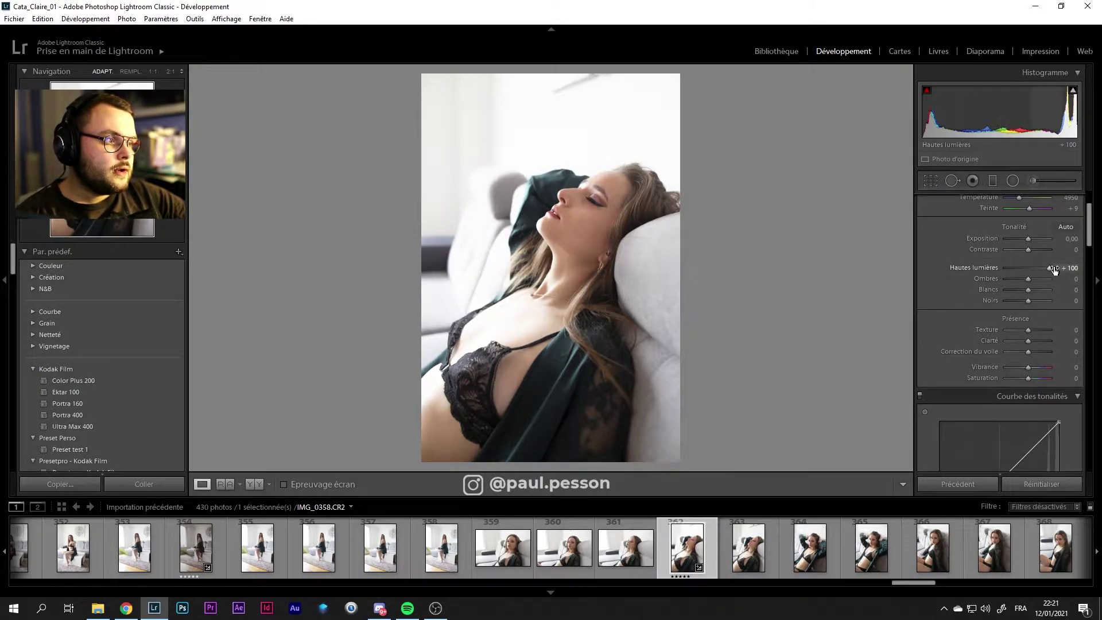
left_click_drag(1054, 270, 1056, 270)
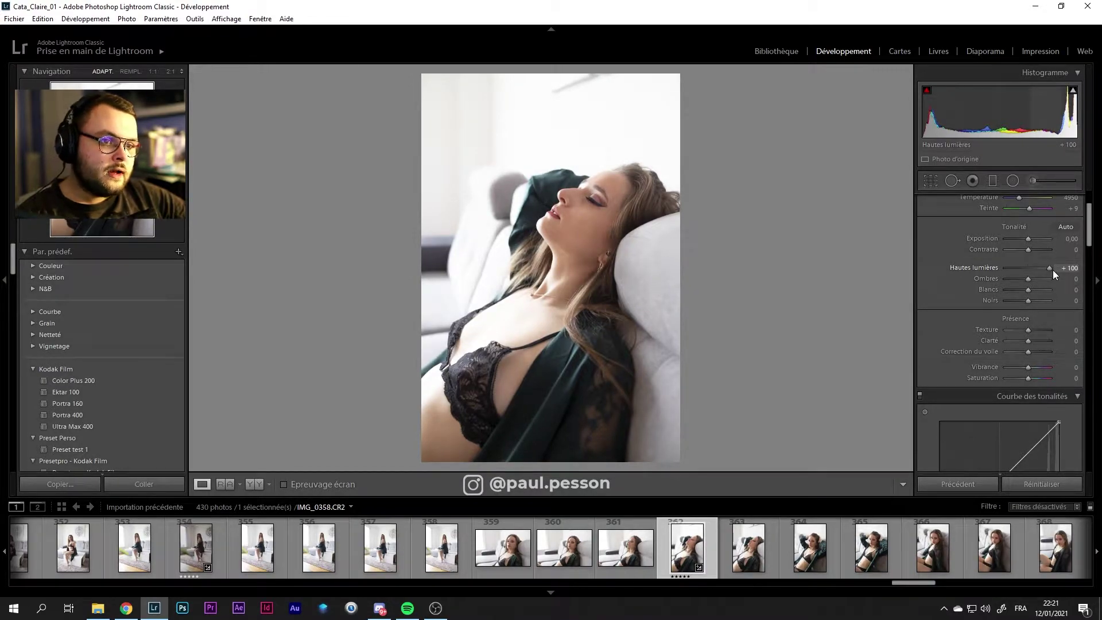
left_click_drag(1053, 270, 1028, 266)
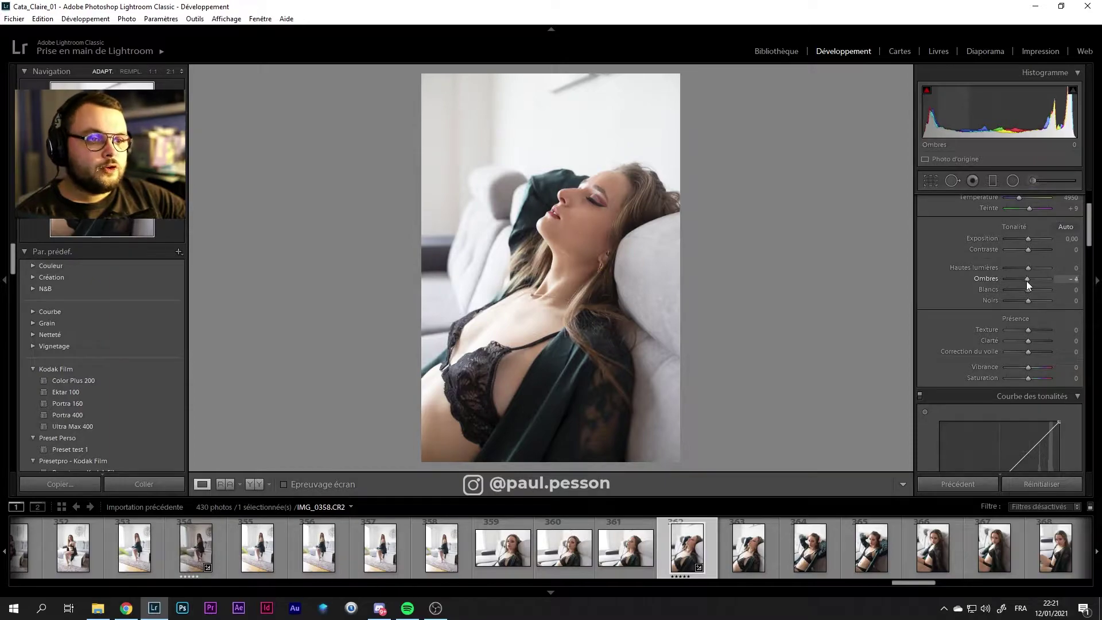
left_click_drag(1027, 281, 985, 287)
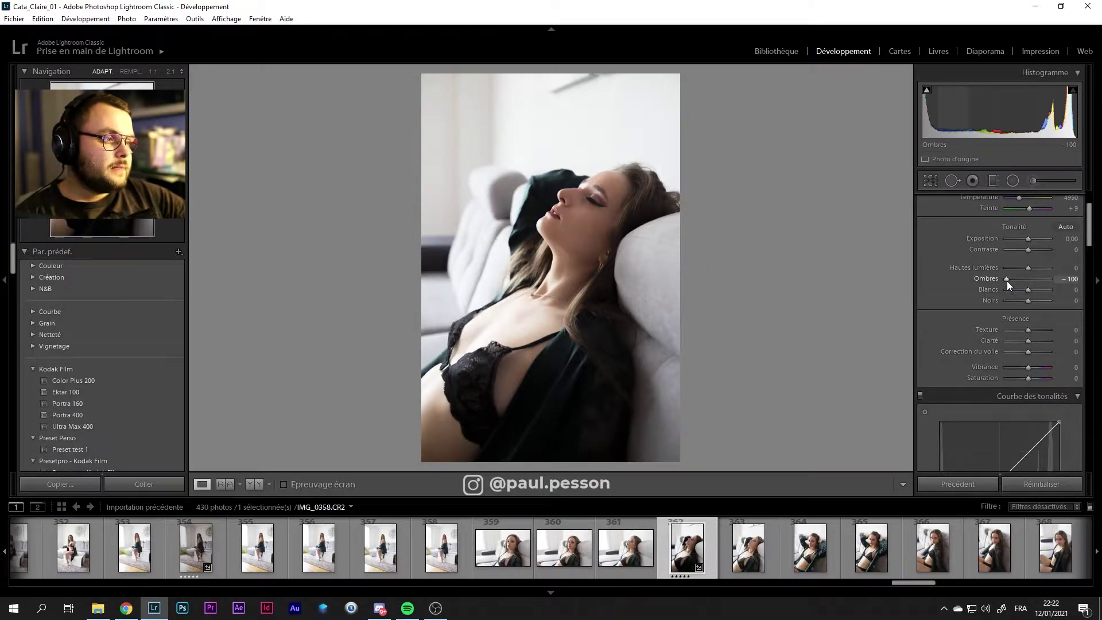
left_click_drag(1007, 280, 1088, 285)
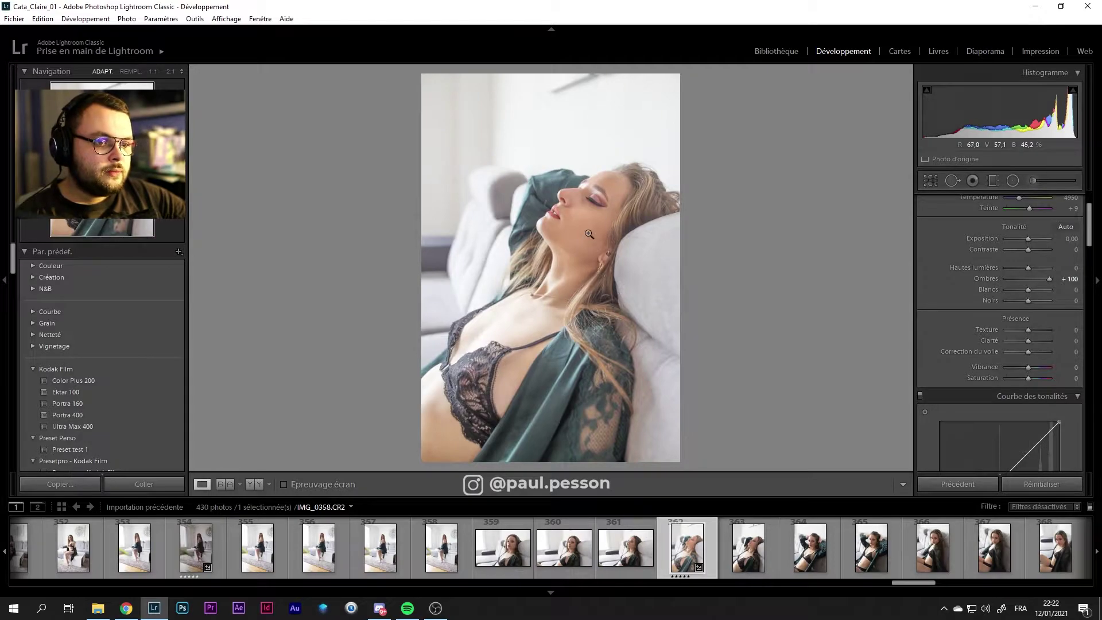
double_click(1053, 279)
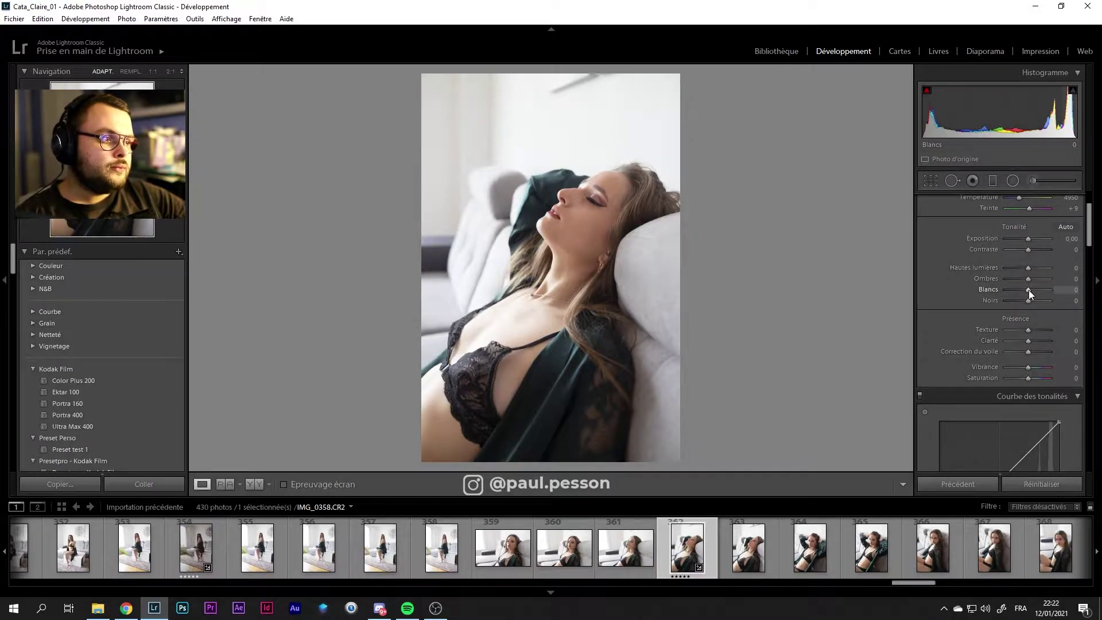
Drop whites to -100, enable the shadow clipping warning, test highlights, and settle whites at -100
left_click_drag(1029, 291, 964, 289)
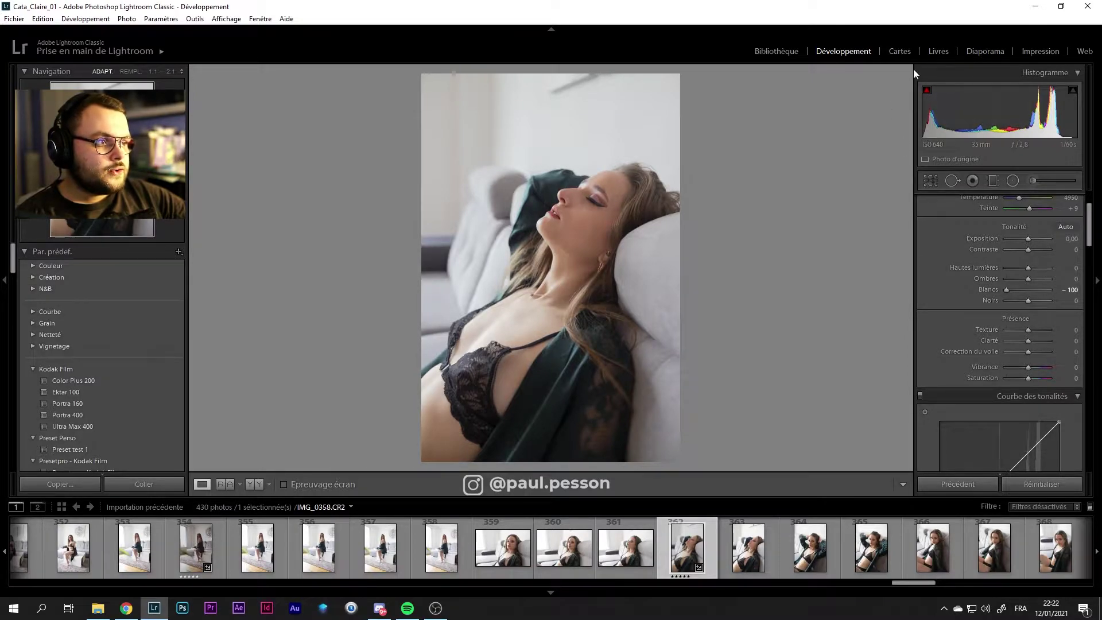
left_click(927, 90)
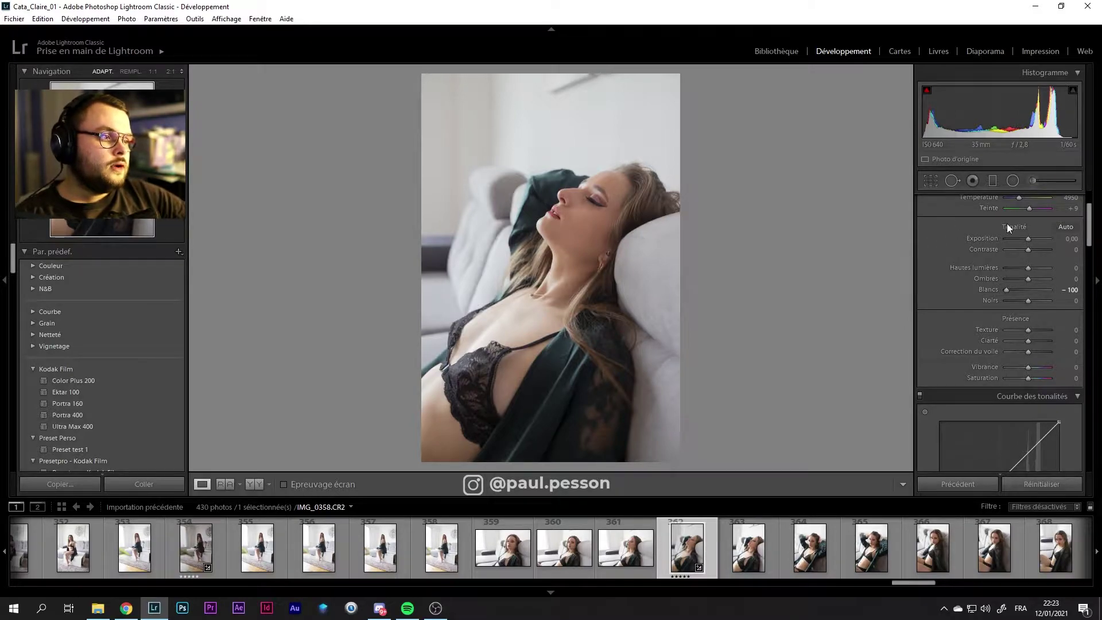
mouse_move(1027, 267)
left_mouse_down()
mouse_move(1001, 269)
mouse_move(1068, 269)
left_mouse_up()
double_click(1022, 268)
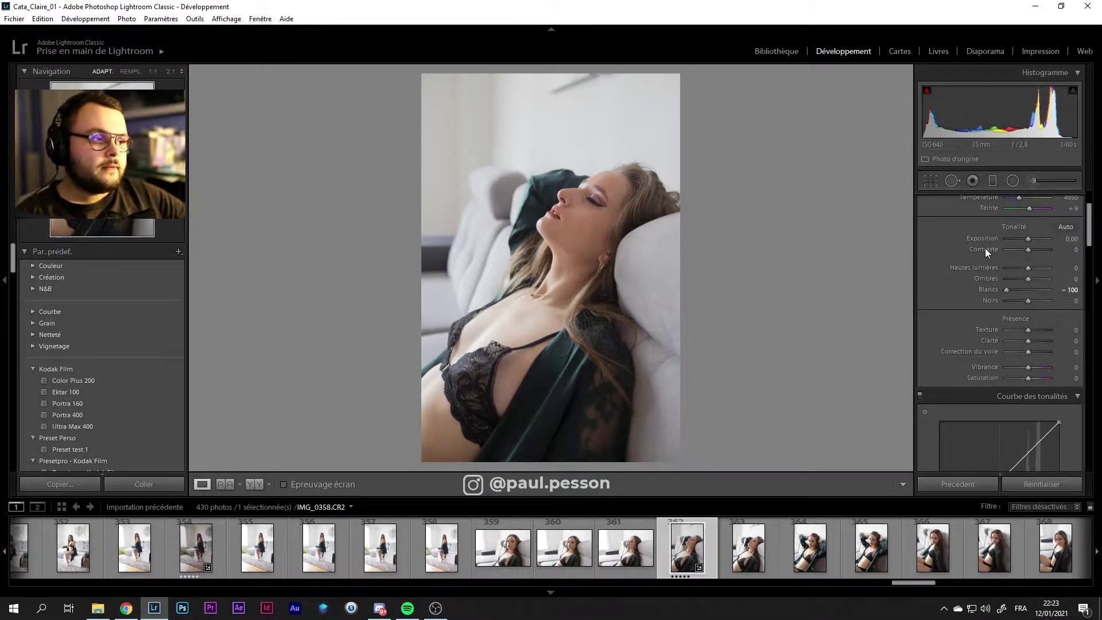
left_click_drag(1008, 291, 1019, 289)
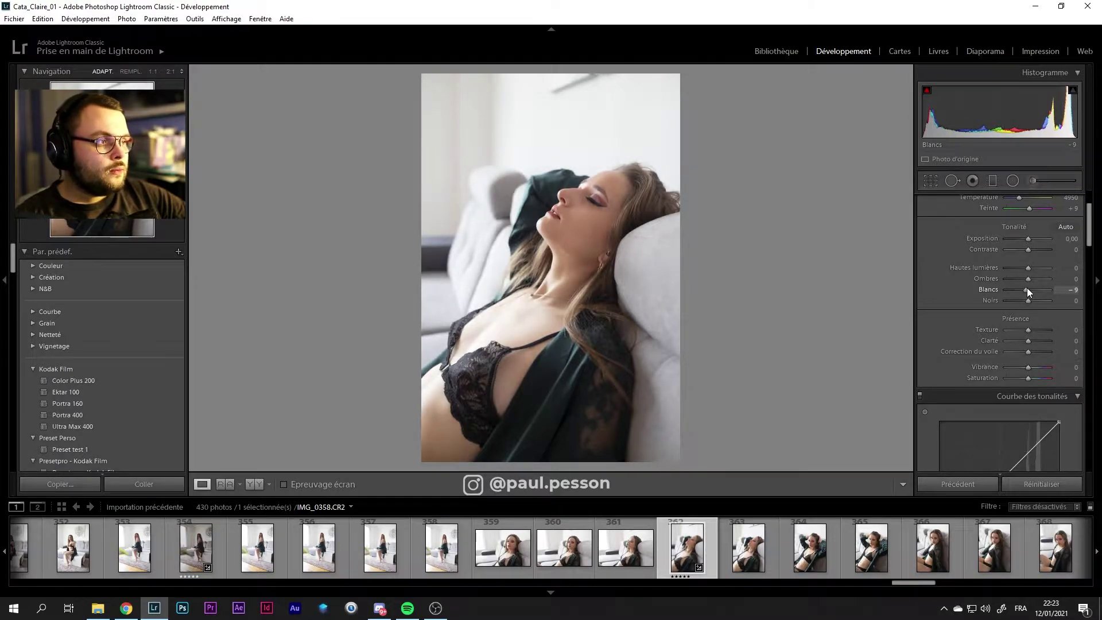
left_click_drag(1019, 288, 974, 296)
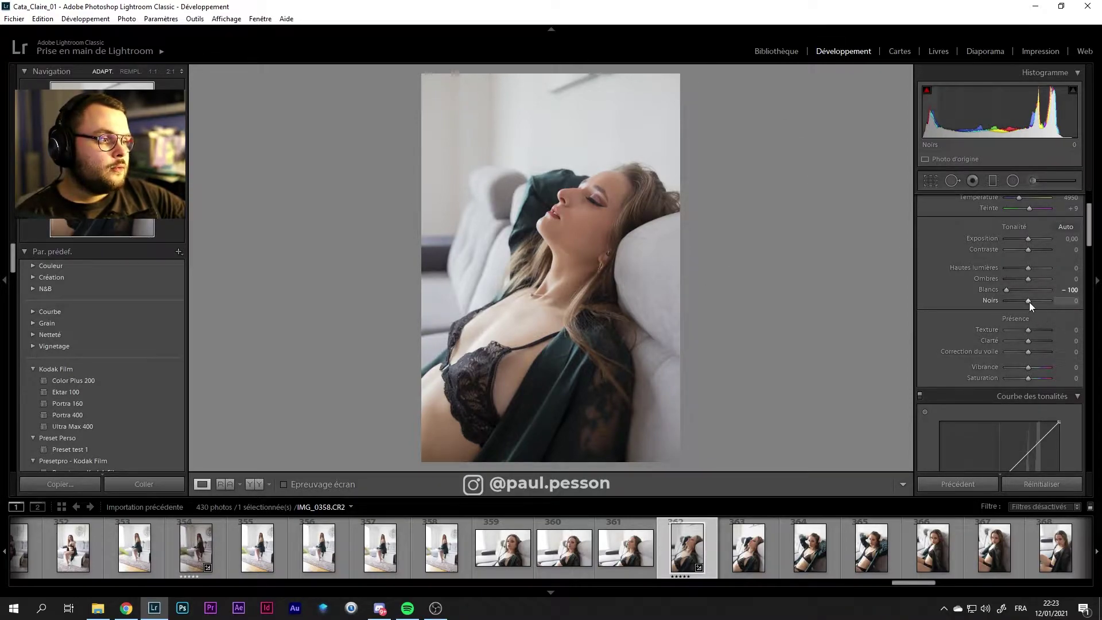
Test extreme blacks and whites values, then reset both Whites and Blacks to 0
left_click_drag(1029, 300, 1086, 301)
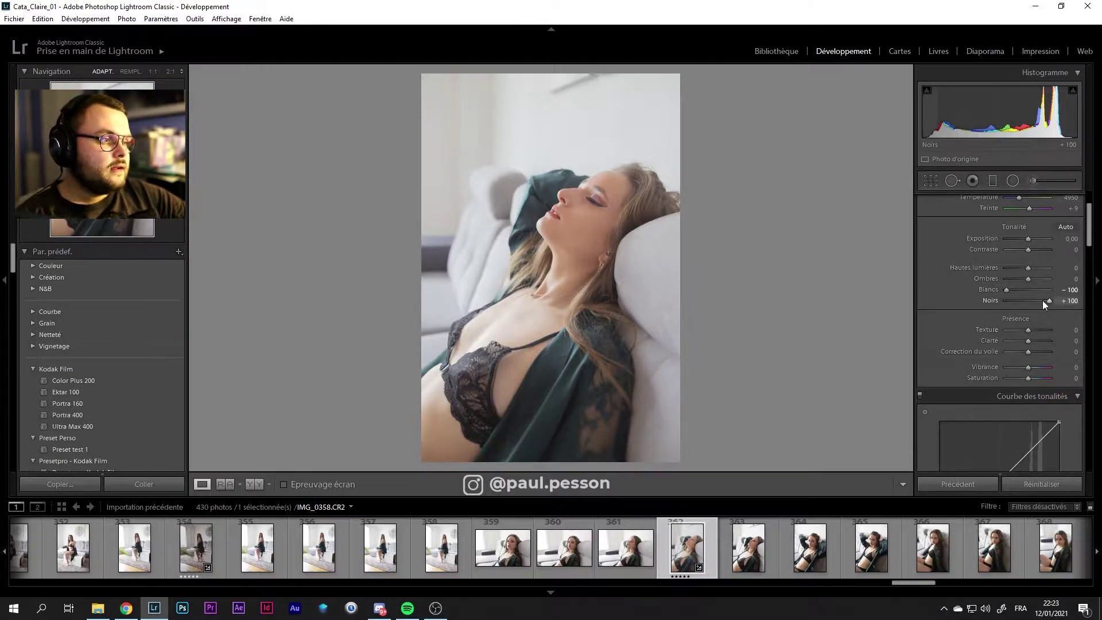
mouse_move(1051, 301)
left_mouse_down()
mouse_move(956, 306)
mouse_move(1074, 289)
left_mouse_up()
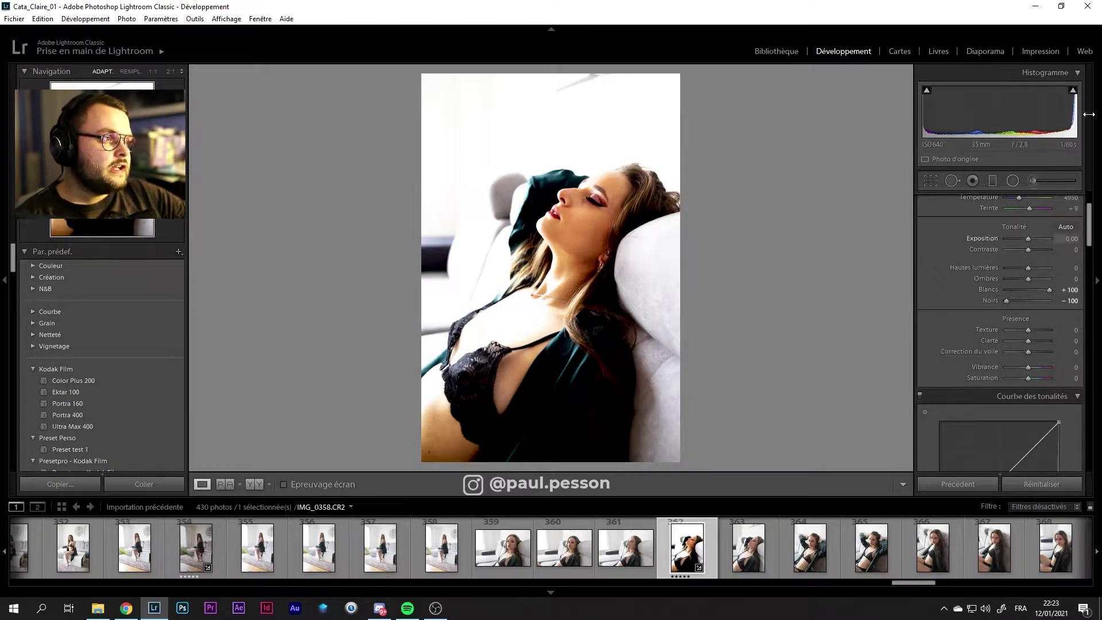
mouse_move(1051, 290)
left_mouse_down()
mouse_move(1014, 291)
mouse_move(1031, 291)
left_mouse_up()
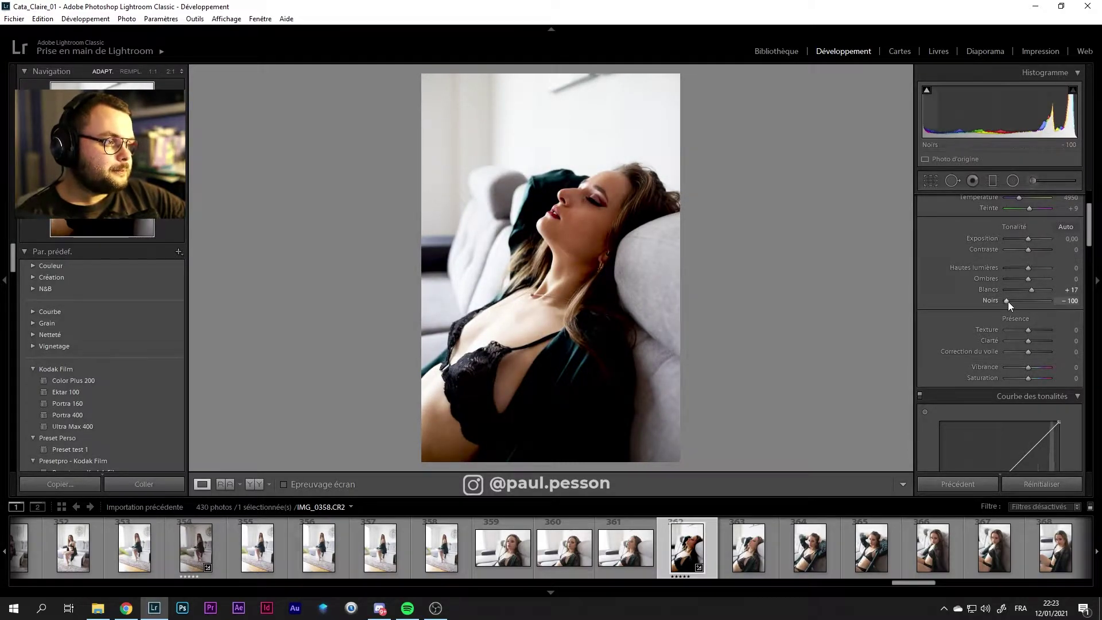
left_click_drag(1007, 301, 1025, 301)
double_click(1031, 291)
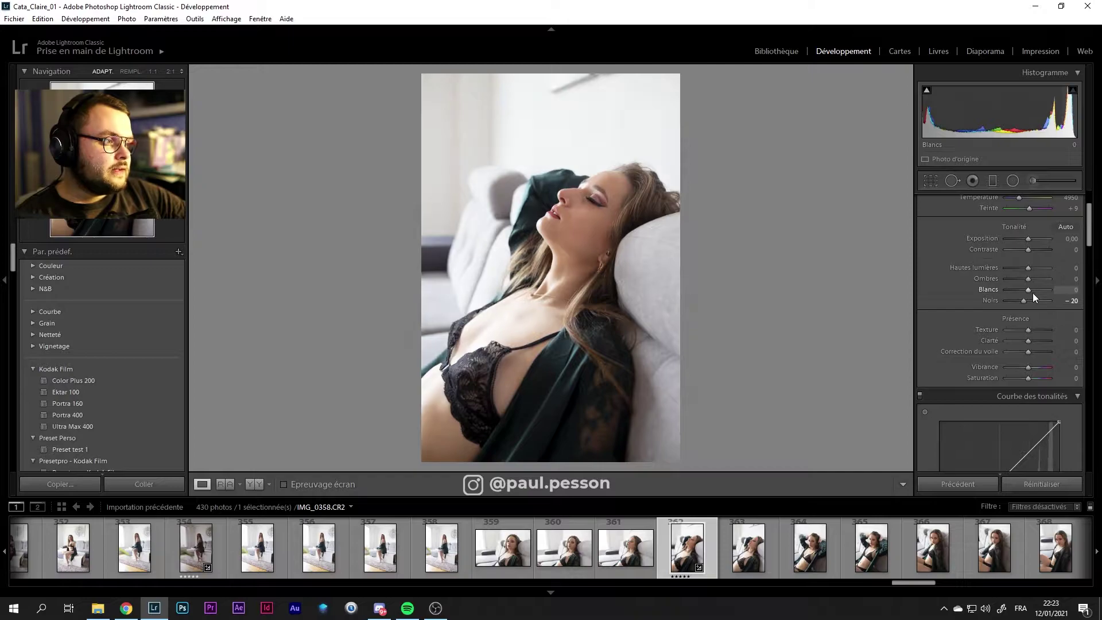
double_click(1025, 302)
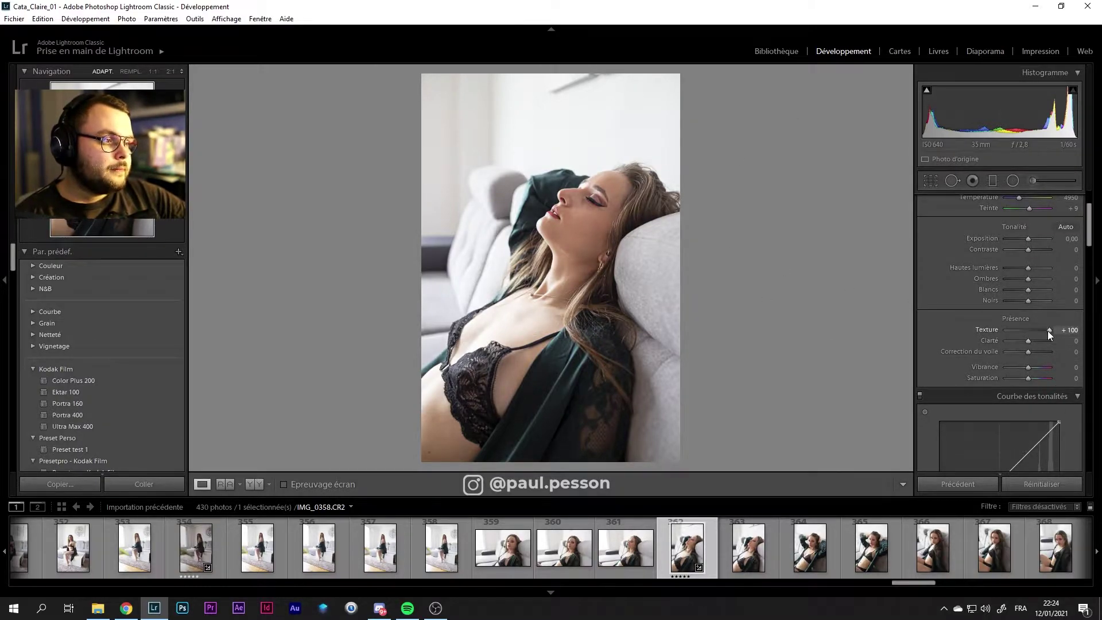
Drop texture to -100 and push clarity to +100, resetting each back to 0
left_click_drag(1048, 330, 900, 343)
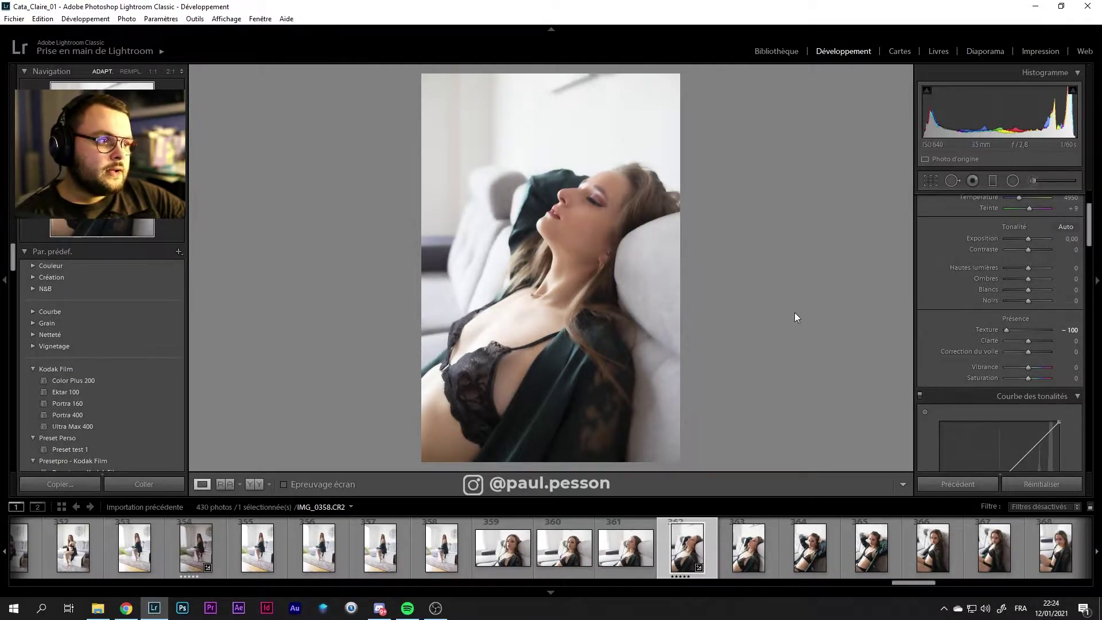
double_click(1008, 331)
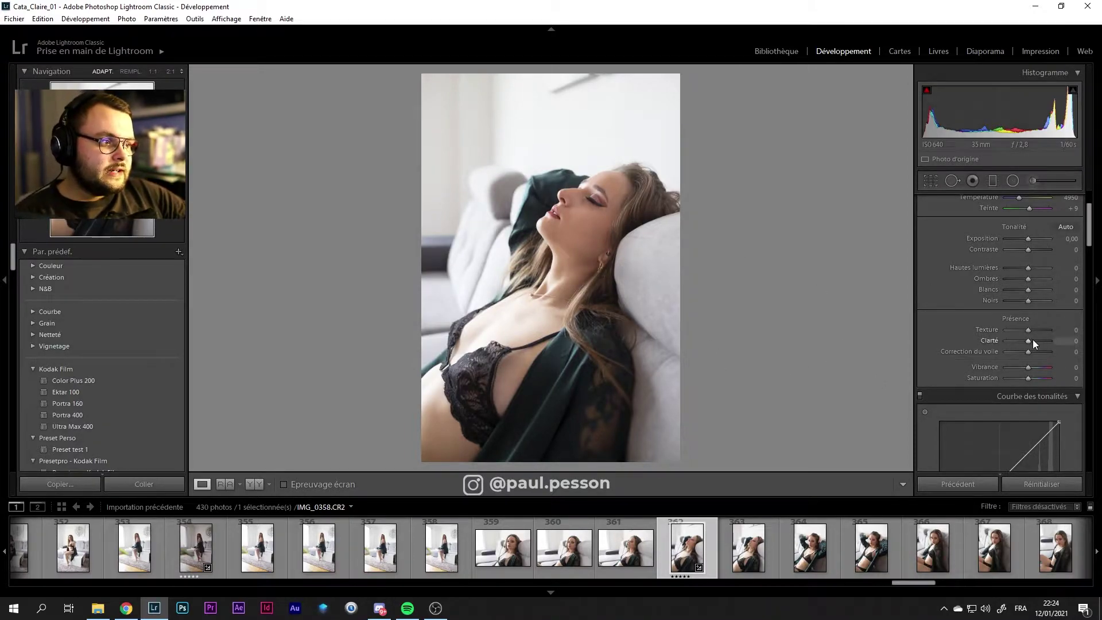
mouse_move(1030, 340)
left_mouse_down()
mouse_move(986, 343)
mouse_move(1034, 343)
left_mouse_up()
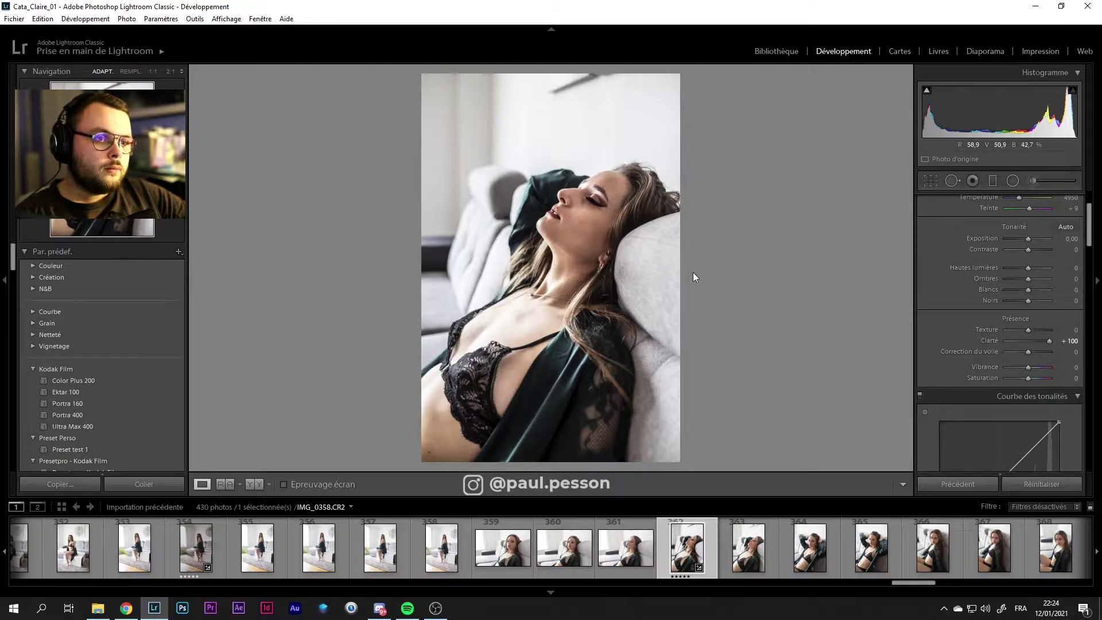
double_click(1052, 342)
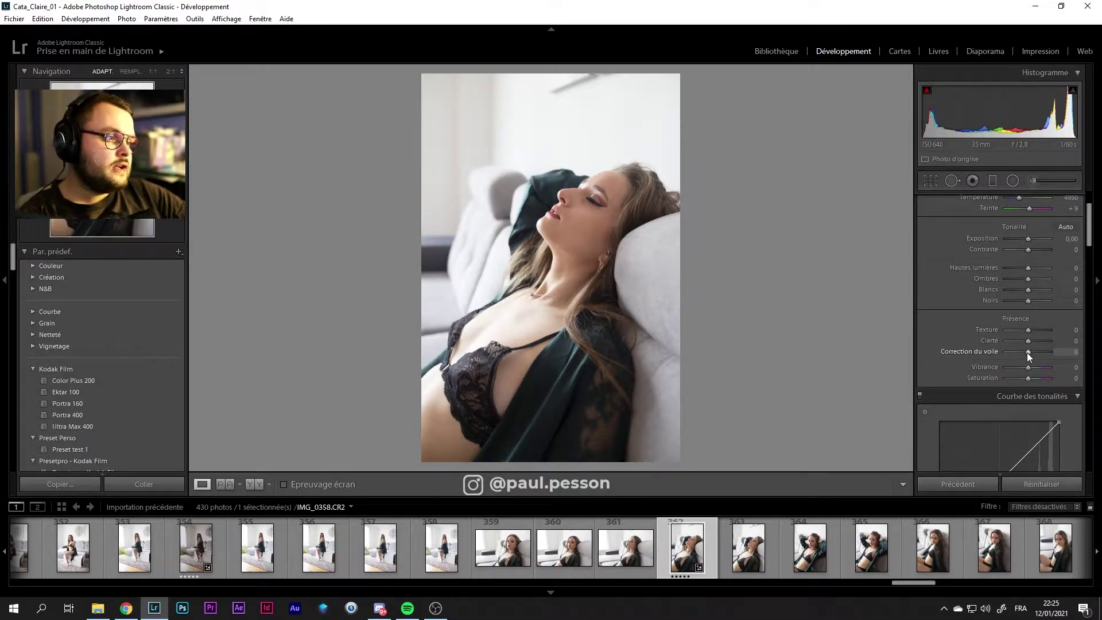
left_click_drag(1028, 354, 1036, 353)
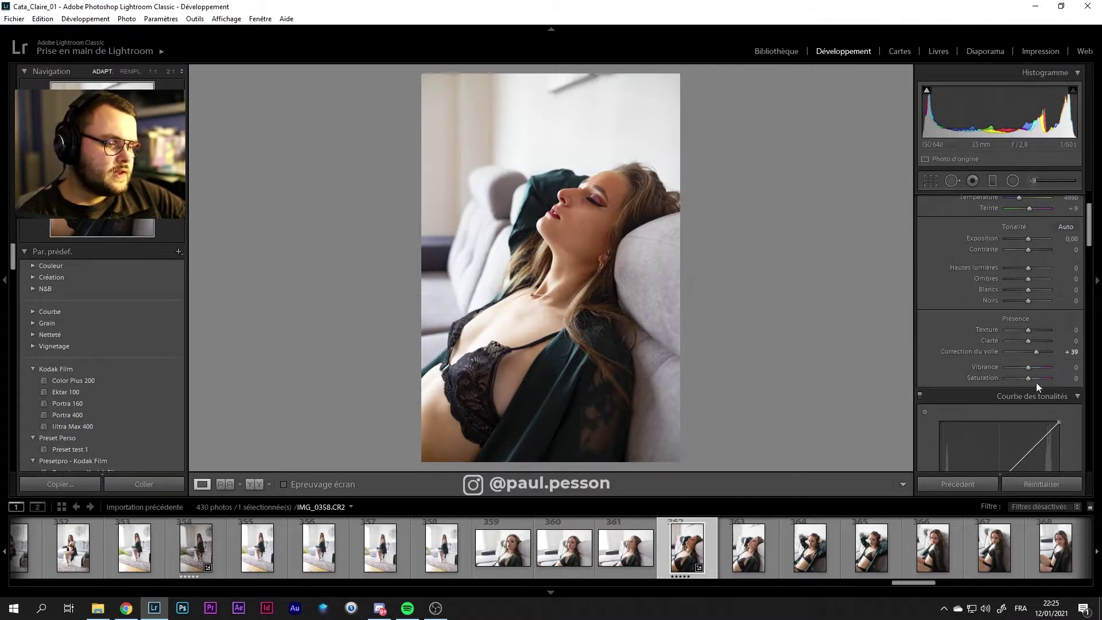
left_click_drag(1039, 351, 1071, 349)
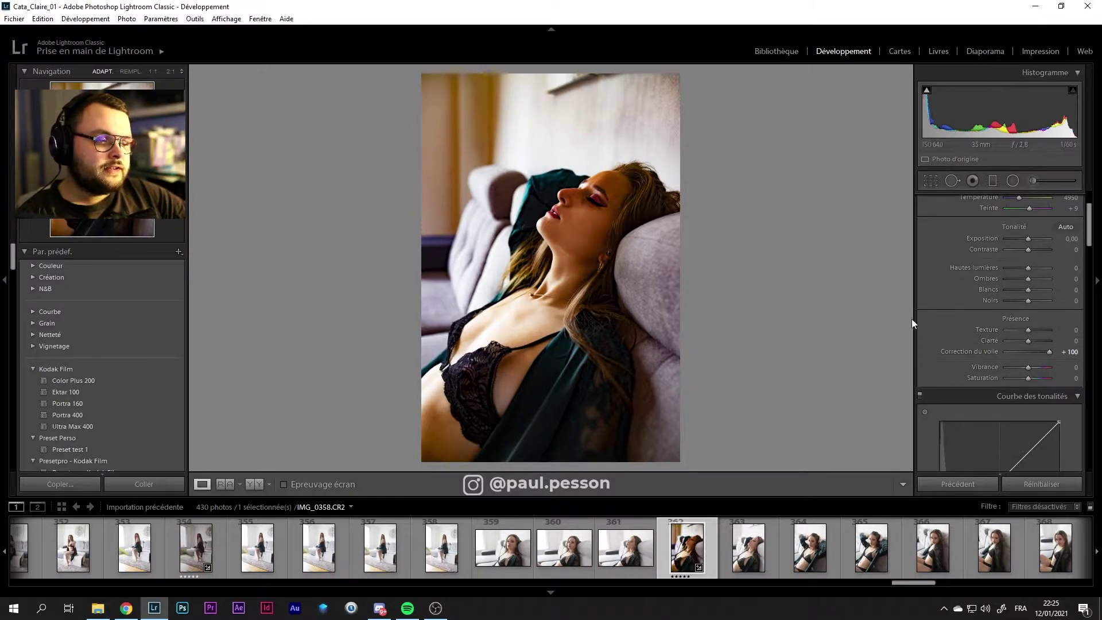
double_click(1050, 352)
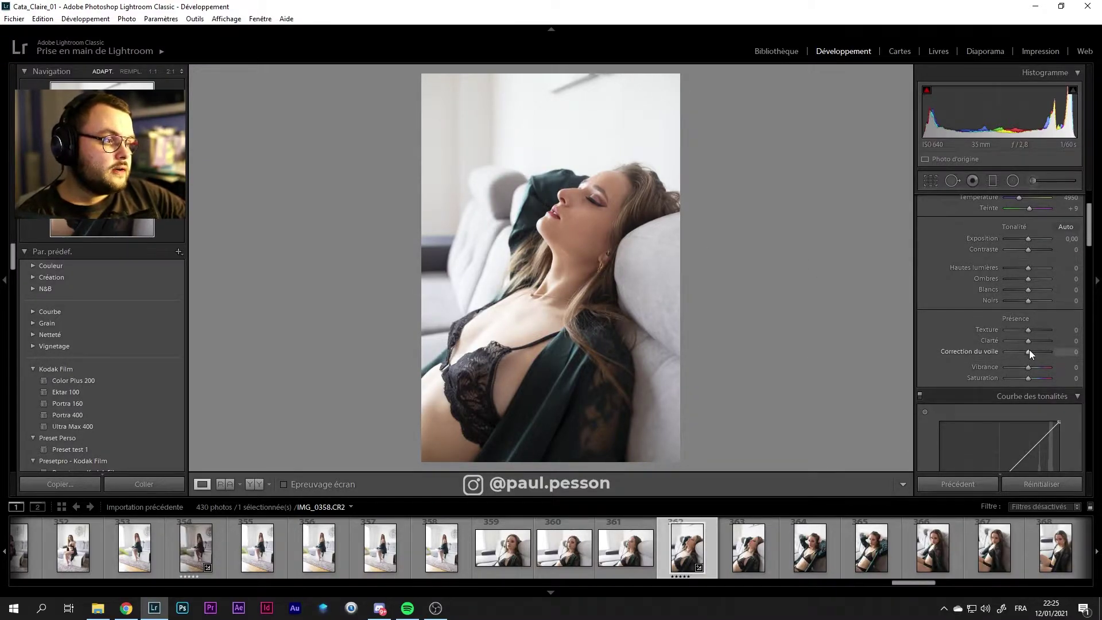
left_click_drag(1029, 353, 1026, 358)
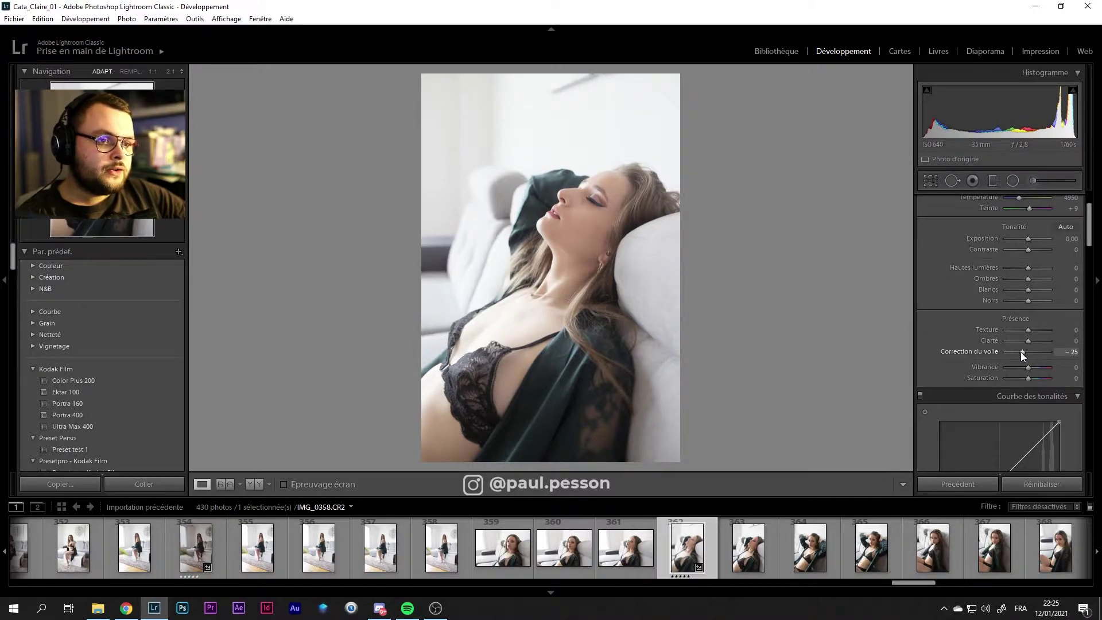
double_click(1021, 353)
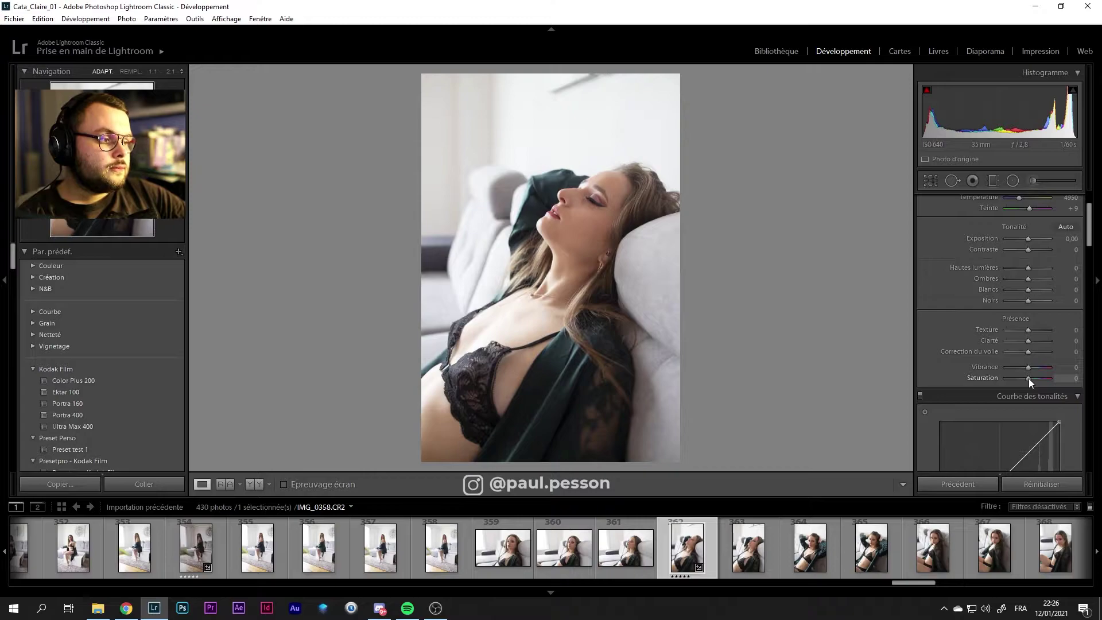
left_click_drag(1031, 378, 1065, 376)
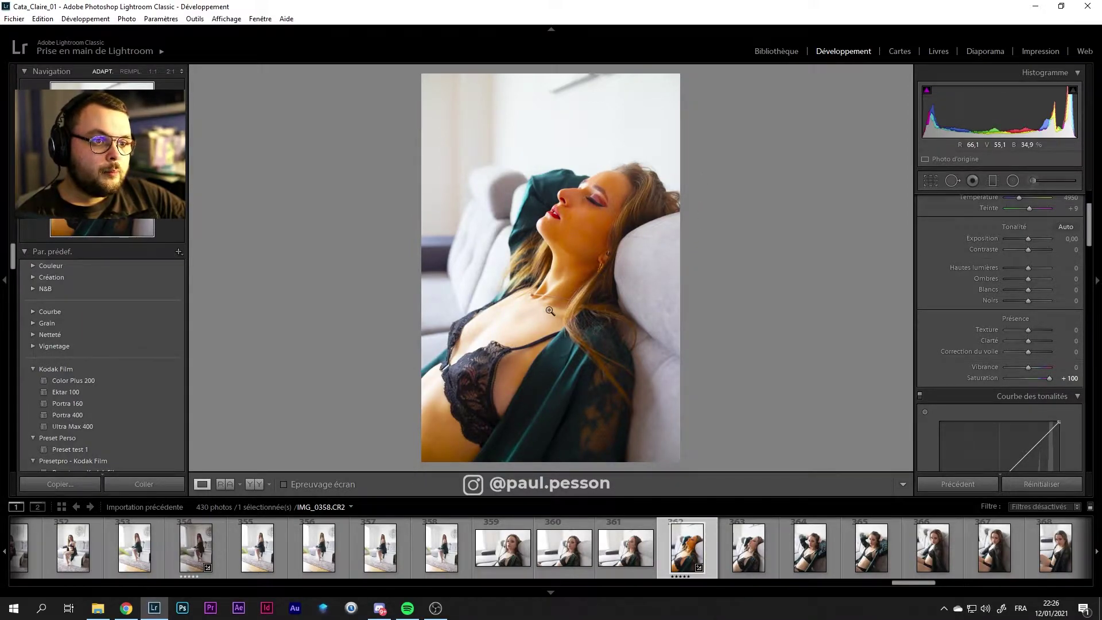
double_click(1050, 378)
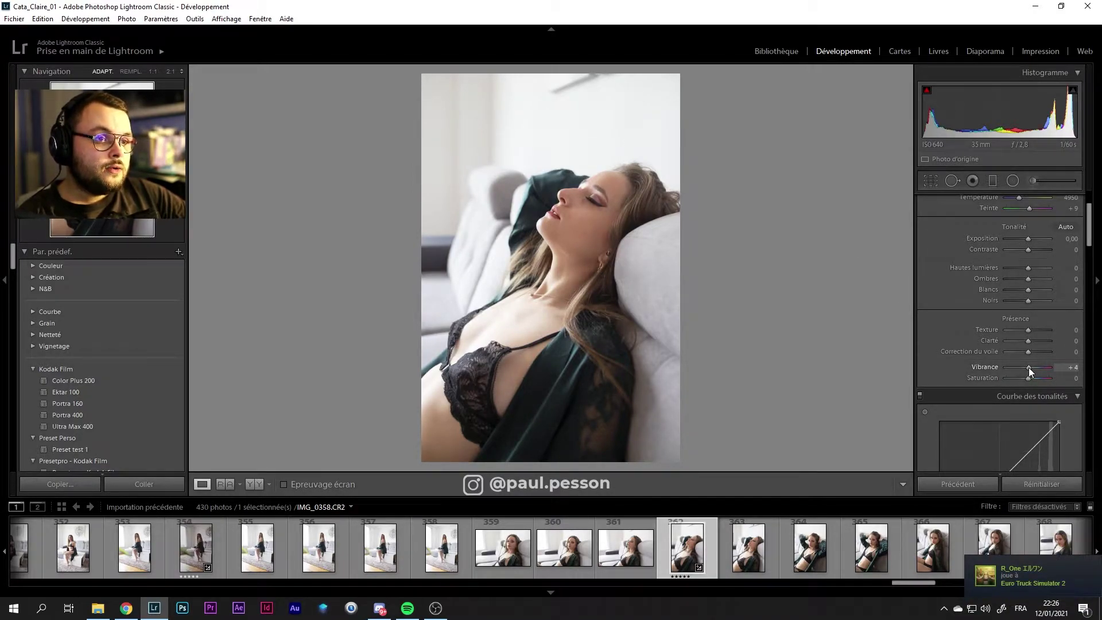
left_click_drag(1029, 368, 1007, 376)
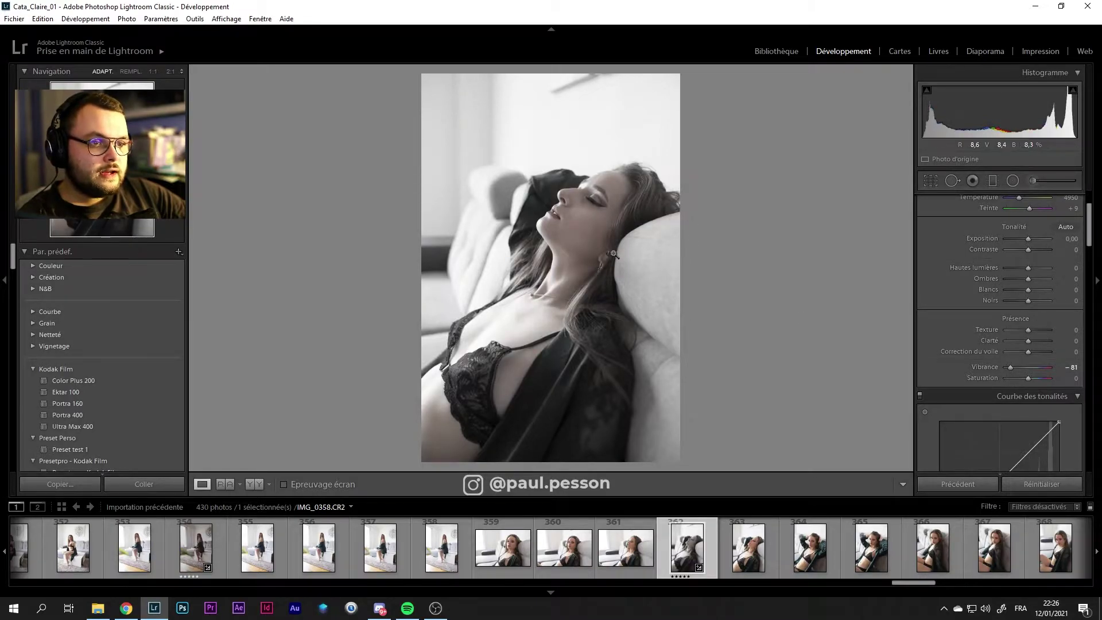
double_click(1011, 368)
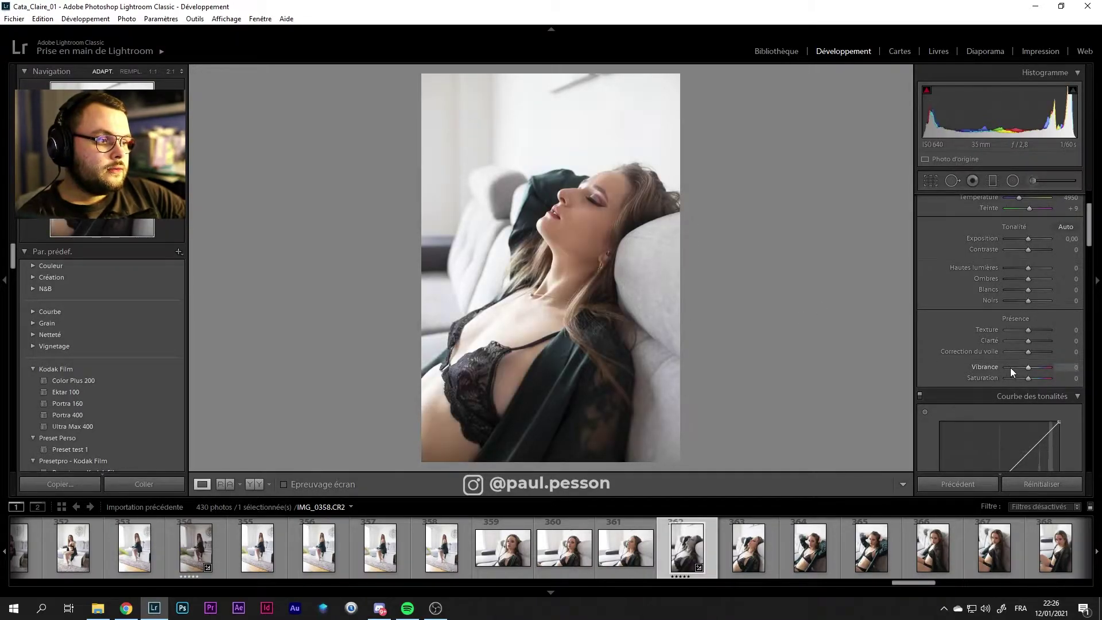
left_click_drag(1027, 380, 939, 387)
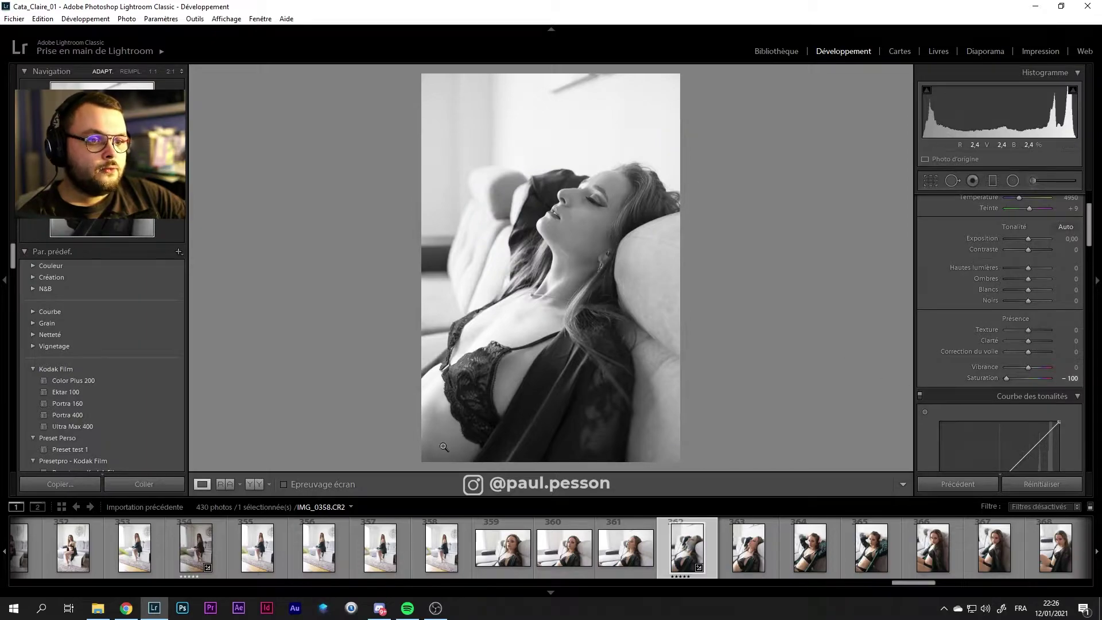
double_click(1009, 382)
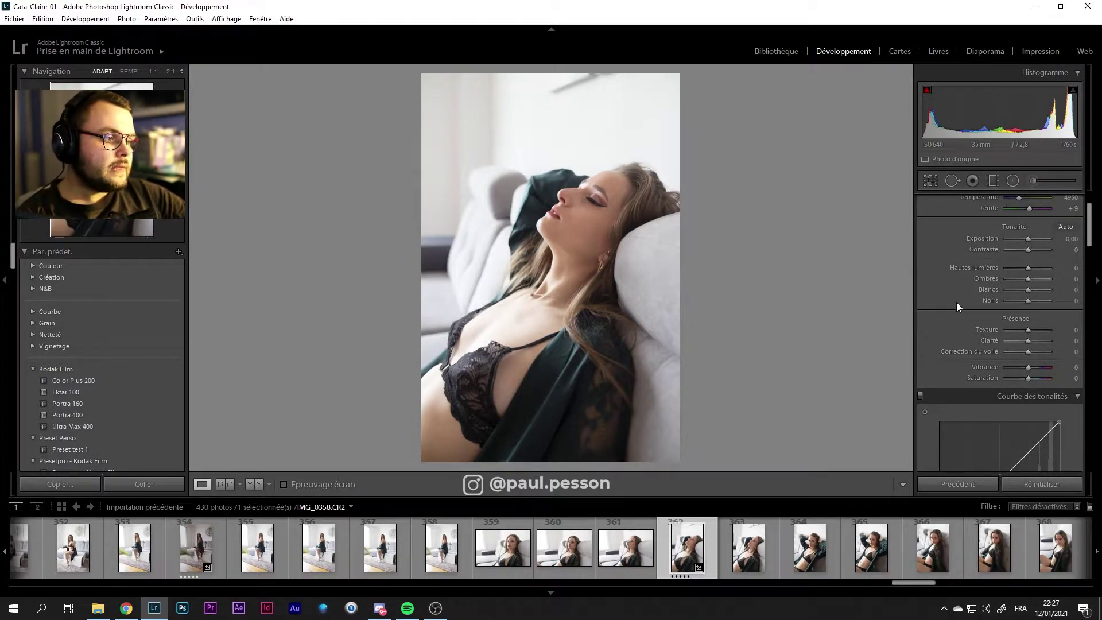
Drag a point on the RGB tone curve upward to lift the upper tones
scroll(956, 302, "down", 3)
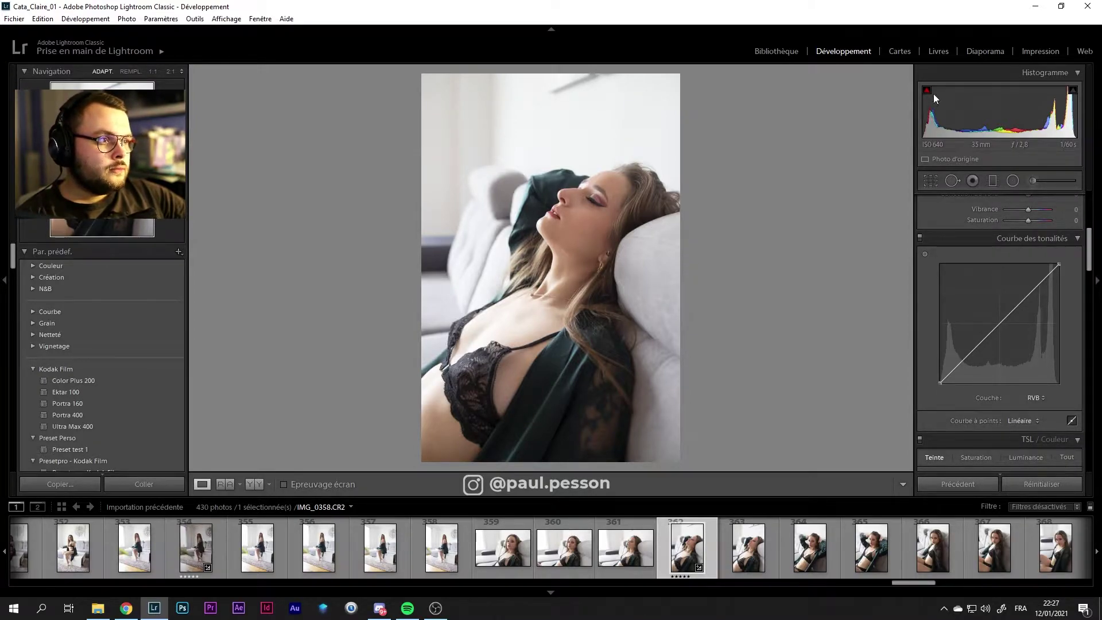
scroll(973, 327, "up", 5)
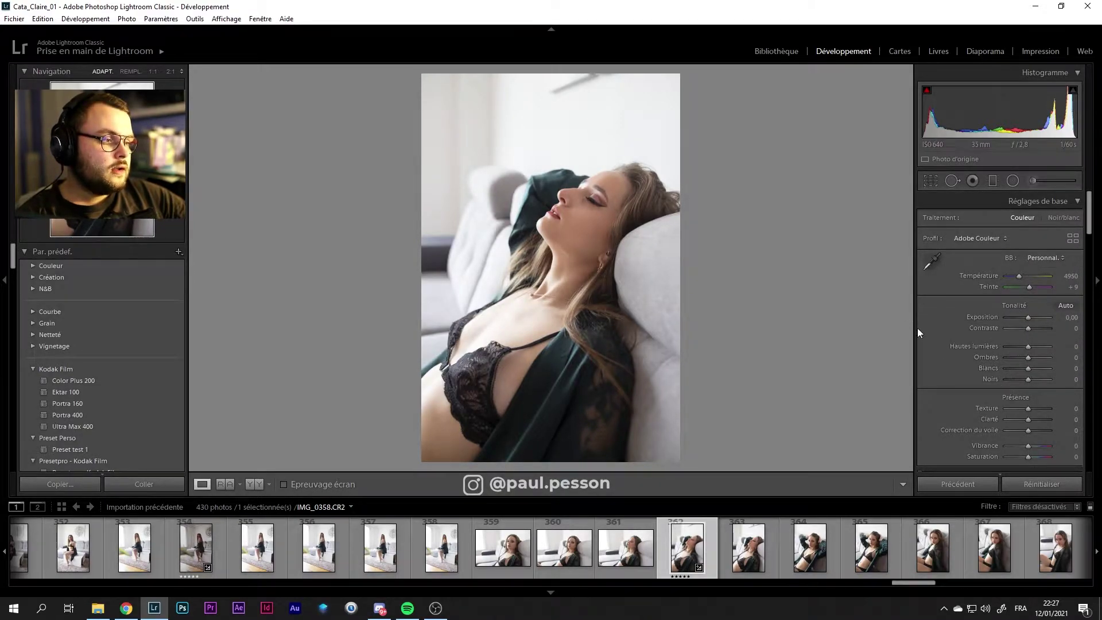
scroll(977, 327, "down", 3)
scroll(976, 327, "down", 2)
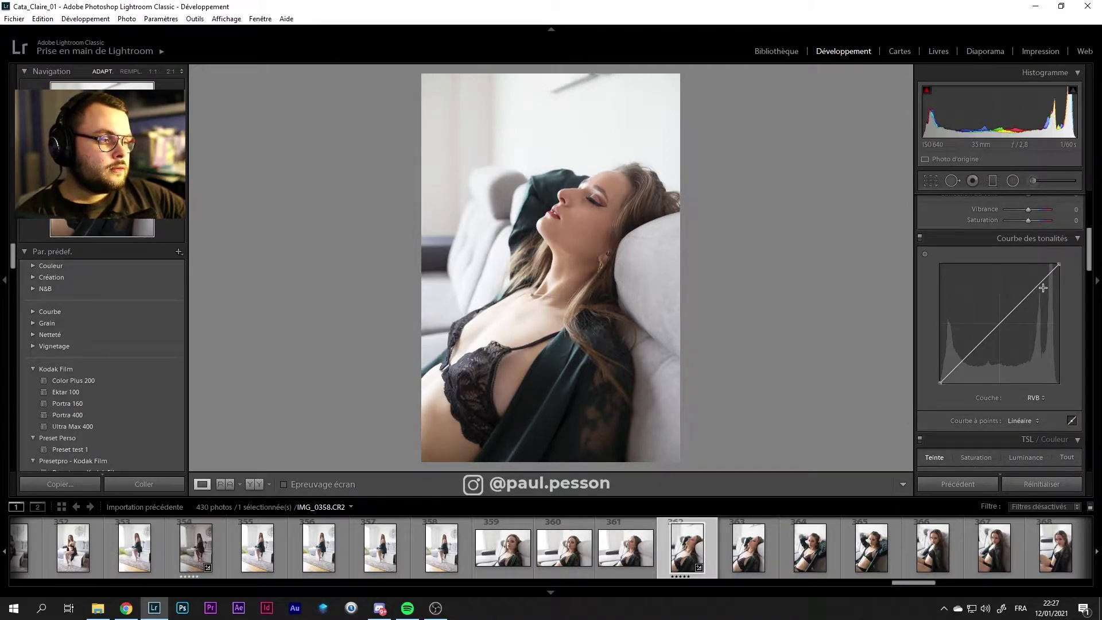
scroll(1014, 312, "up", 3)
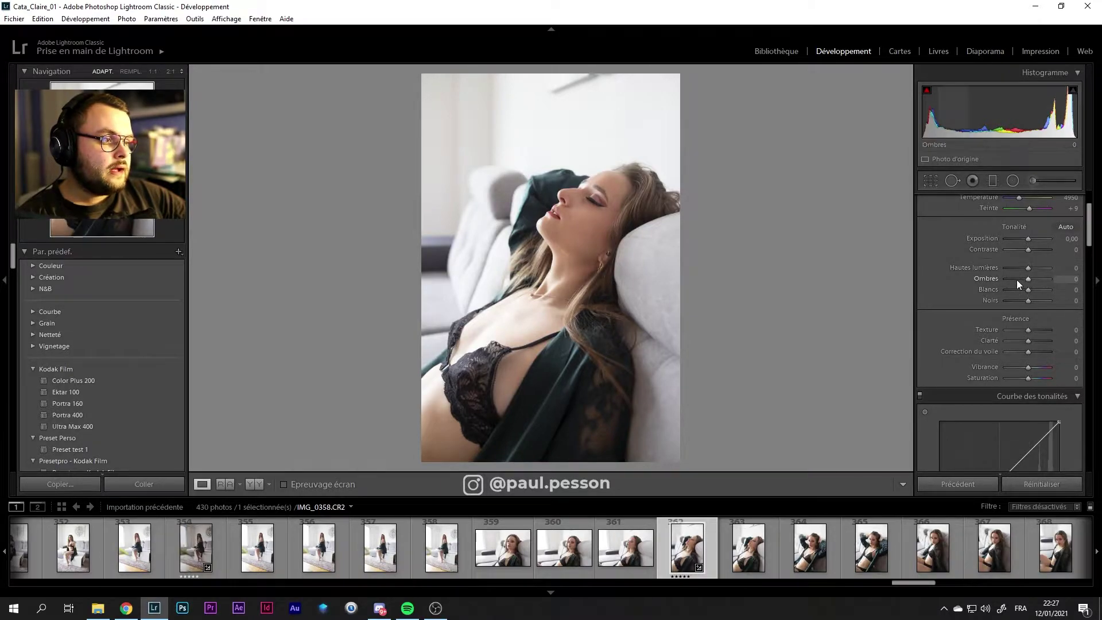
scroll(959, 263, "down", 3)
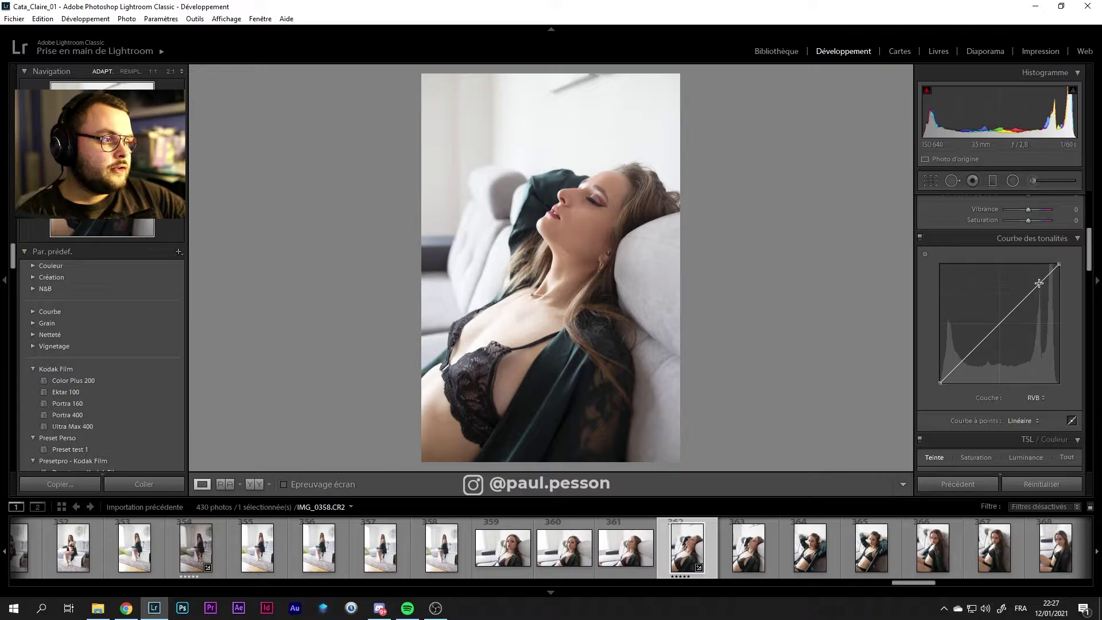
left_click_drag(1035, 289, 1023, 278)
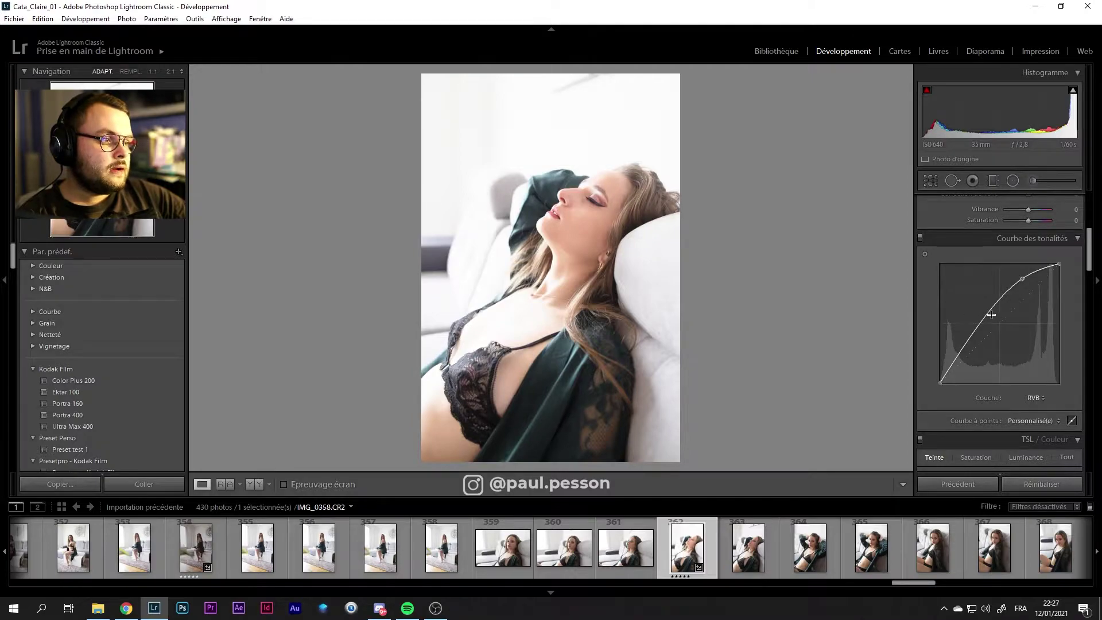
Pull a midtone point and the shadow point down to shape an S-curve
left_click_drag(992, 308, 998, 321)
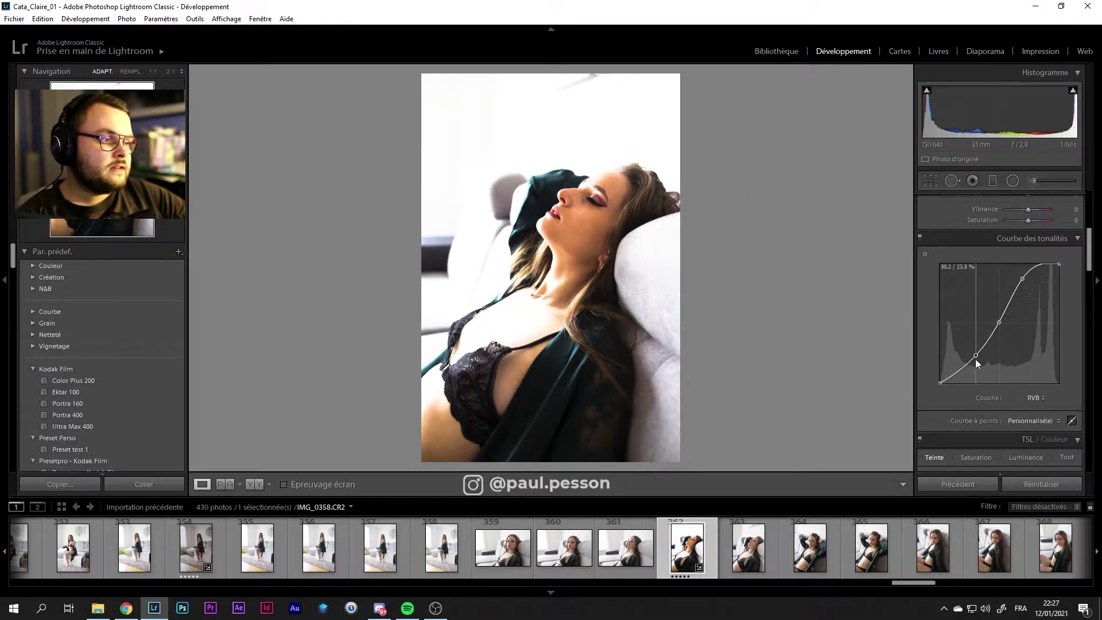
left_click_drag(975, 359, 968, 356)
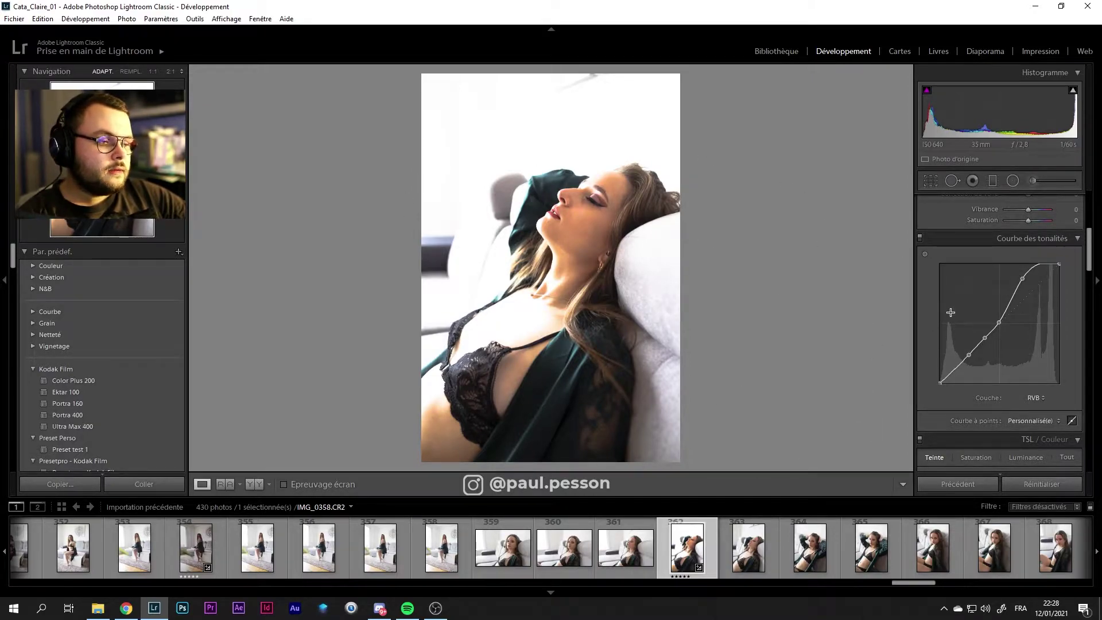
Delete all existing points so the RGB tone curve is straight again
double_click(1022, 278)
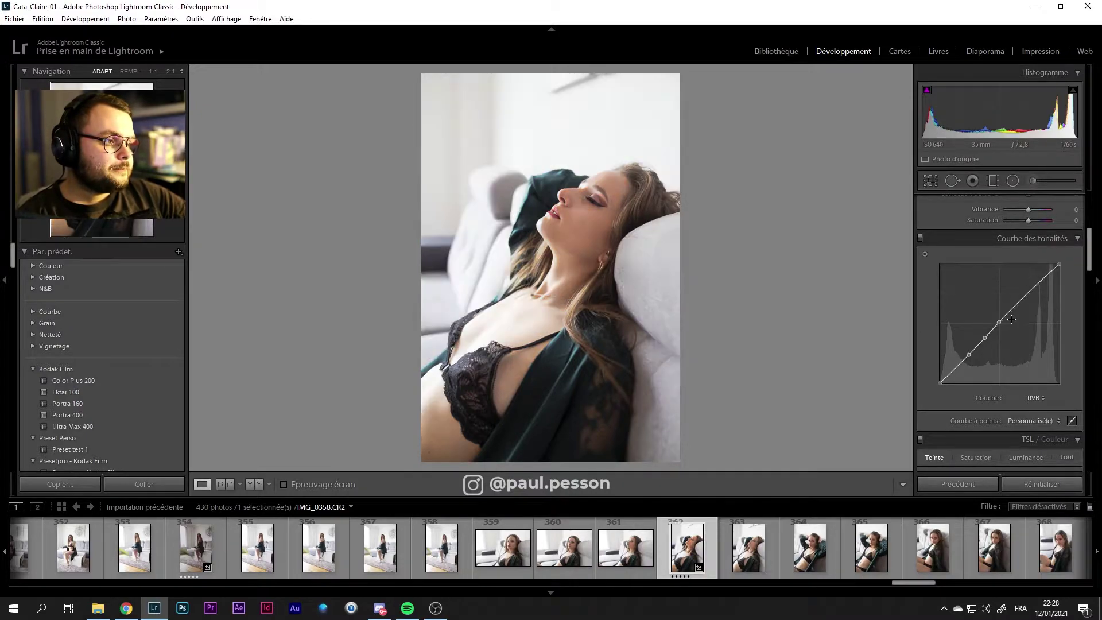
double_click(997, 324)
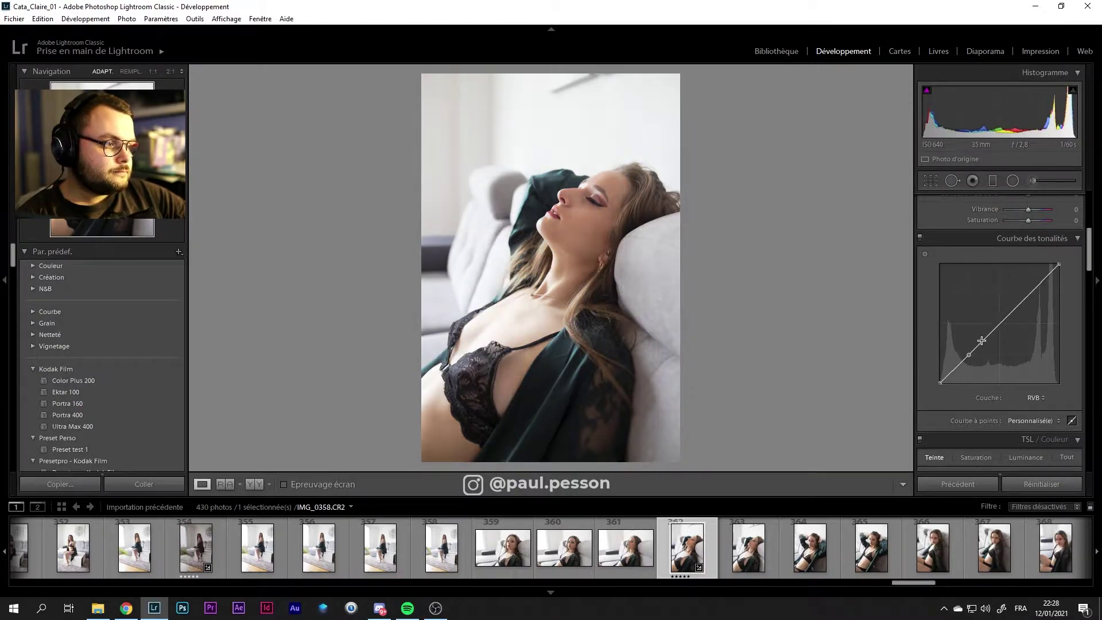
double_click(970, 357)
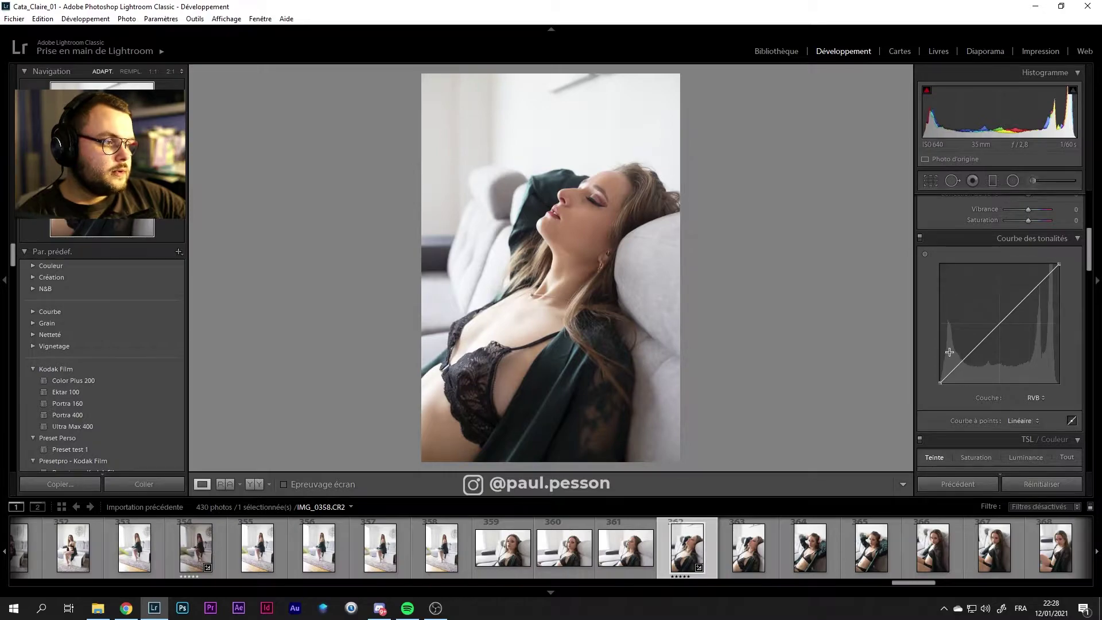
left_click_drag(969, 357, 974, 358)
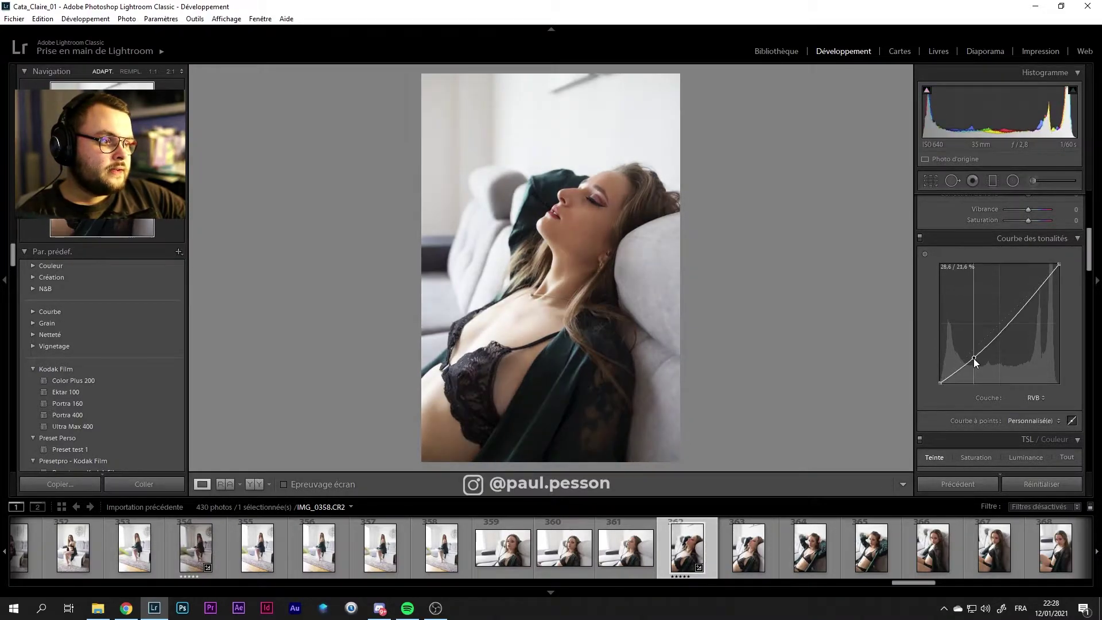
double_click(973, 358)
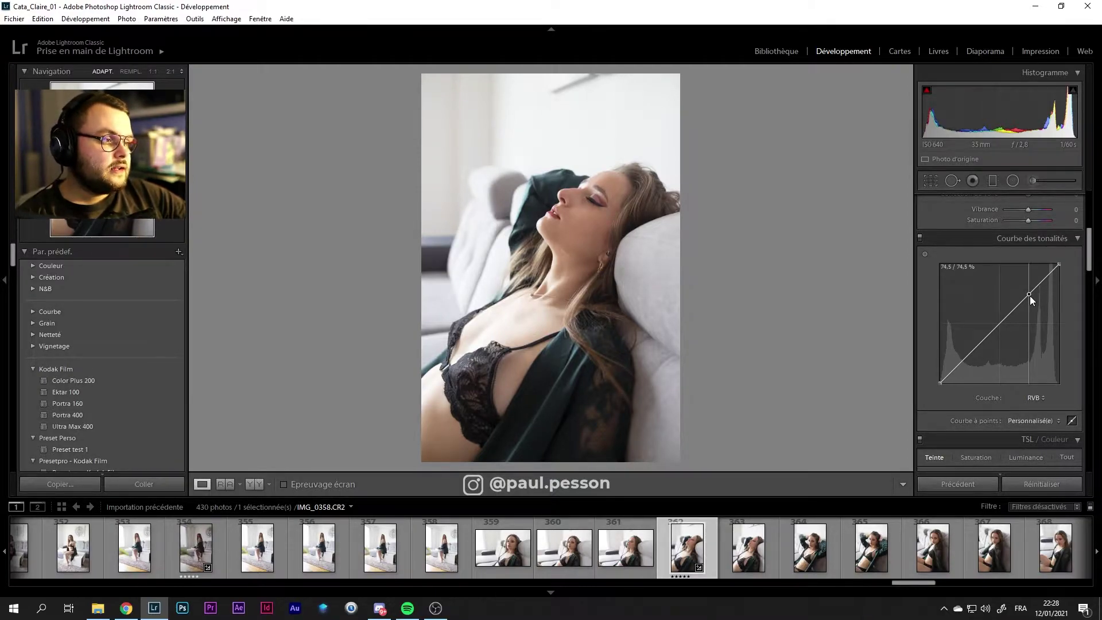
Form an S-curve and lower the white point to about 87.5% to soften whites
left_click_drag(1030, 295, 1025, 290)
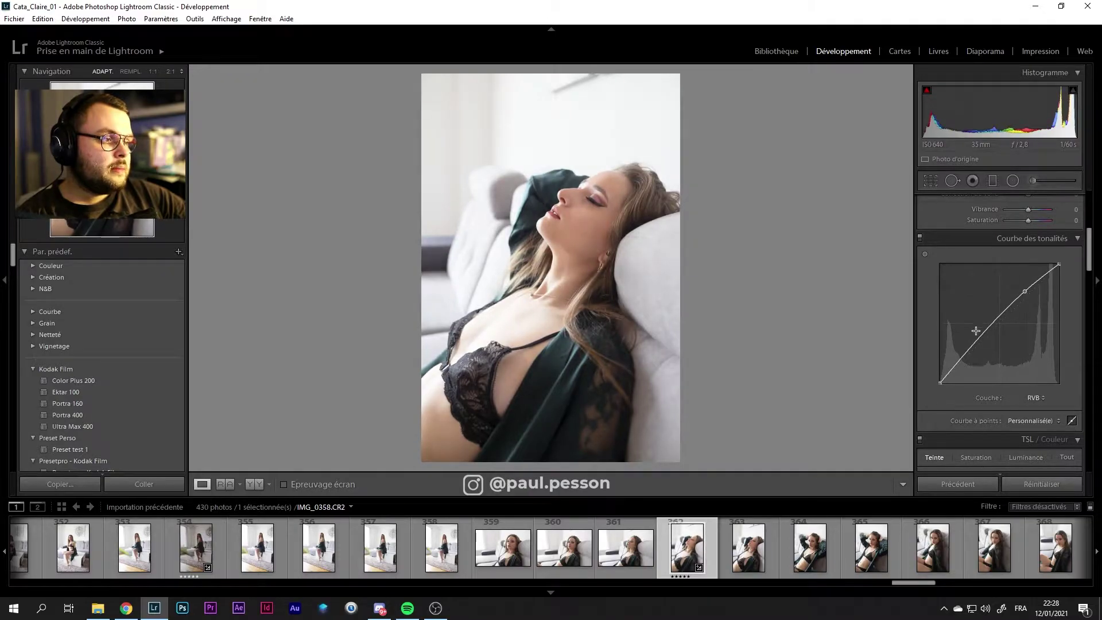
left_click_drag(966, 350, 970, 358)
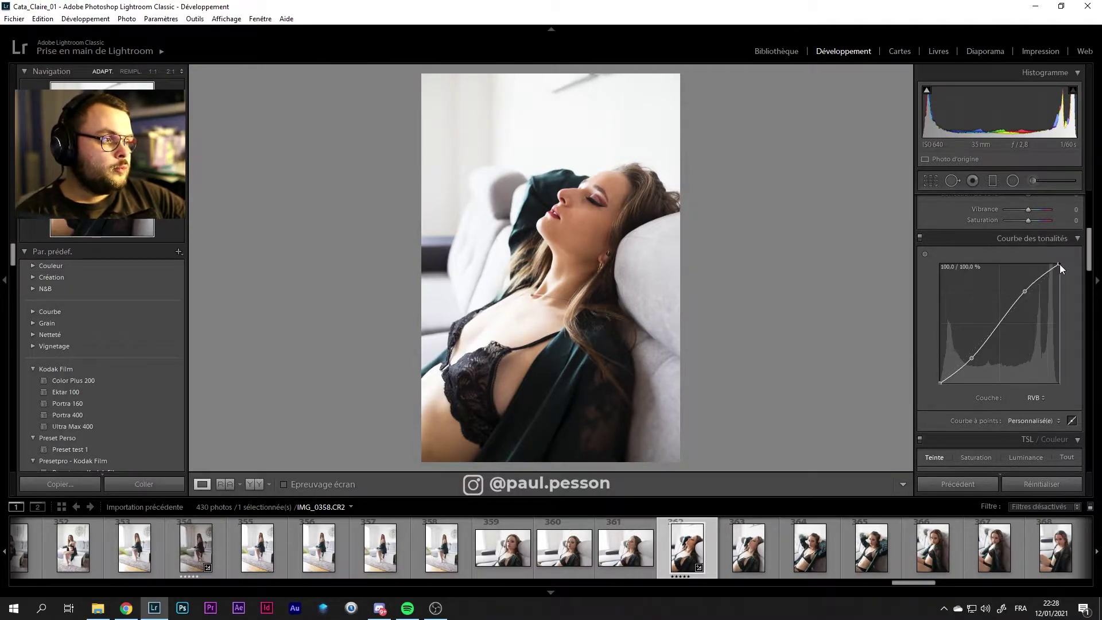
left_click_drag(1060, 264, 1082, 281)
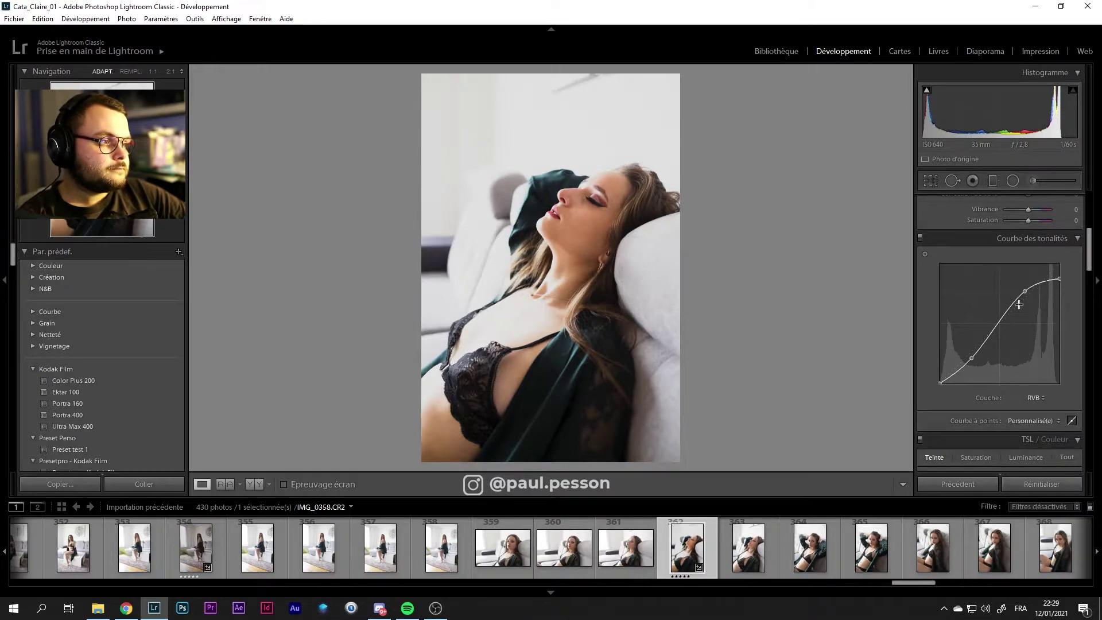
Delete both mid points and return the white point to 100/100 so the curve reads Linéaire
mouse_move(940, 382)
left_click_drag(940, 383, 940, 372)
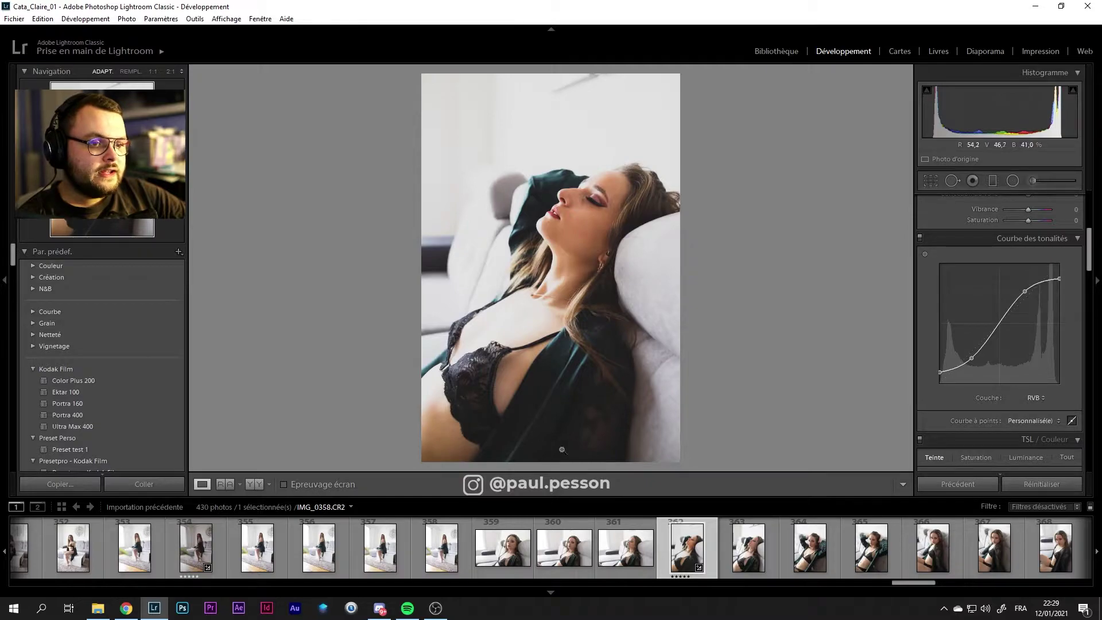
left_click_drag(940, 372, 952, 393)
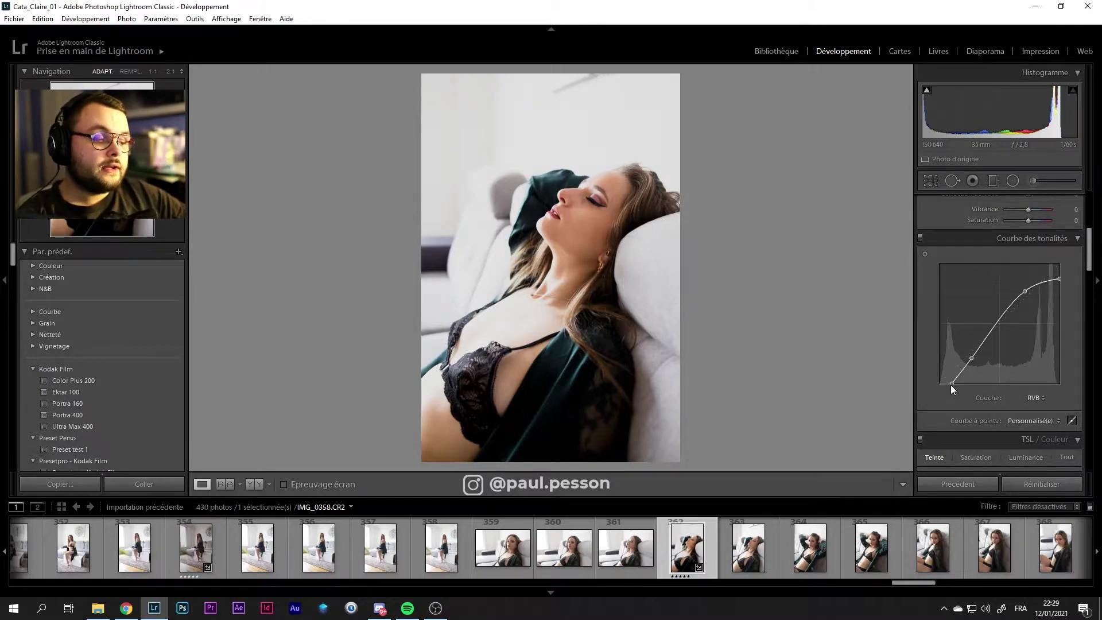
left_click_drag(950, 385, 928, 388)
double_click(972, 358)
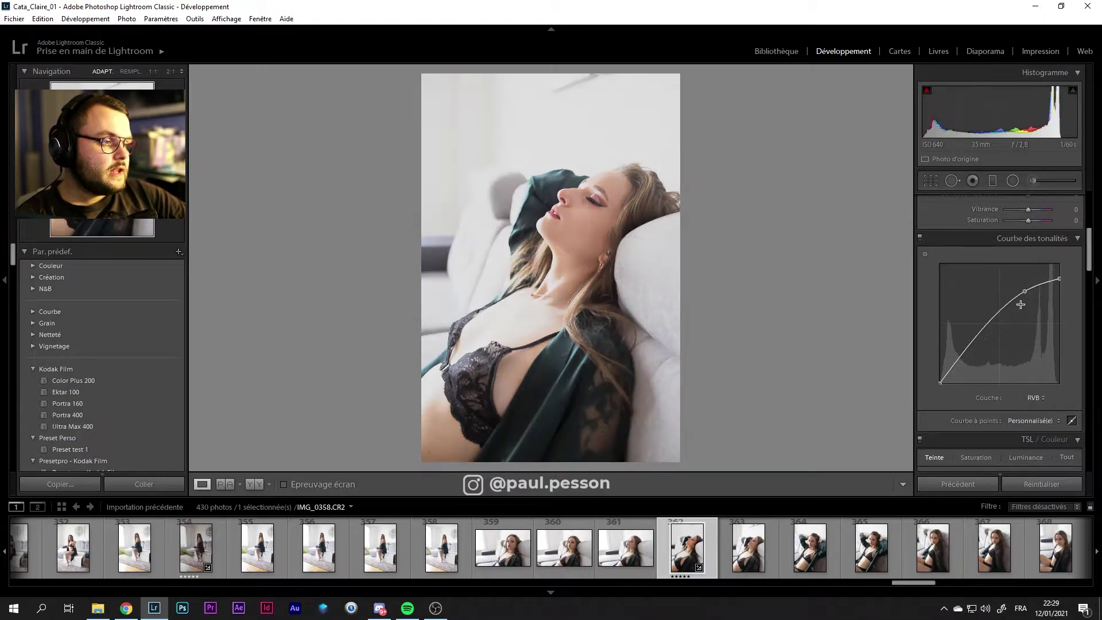
double_click(1025, 291)
left_click_drag(1060, 280, 1060, 265)
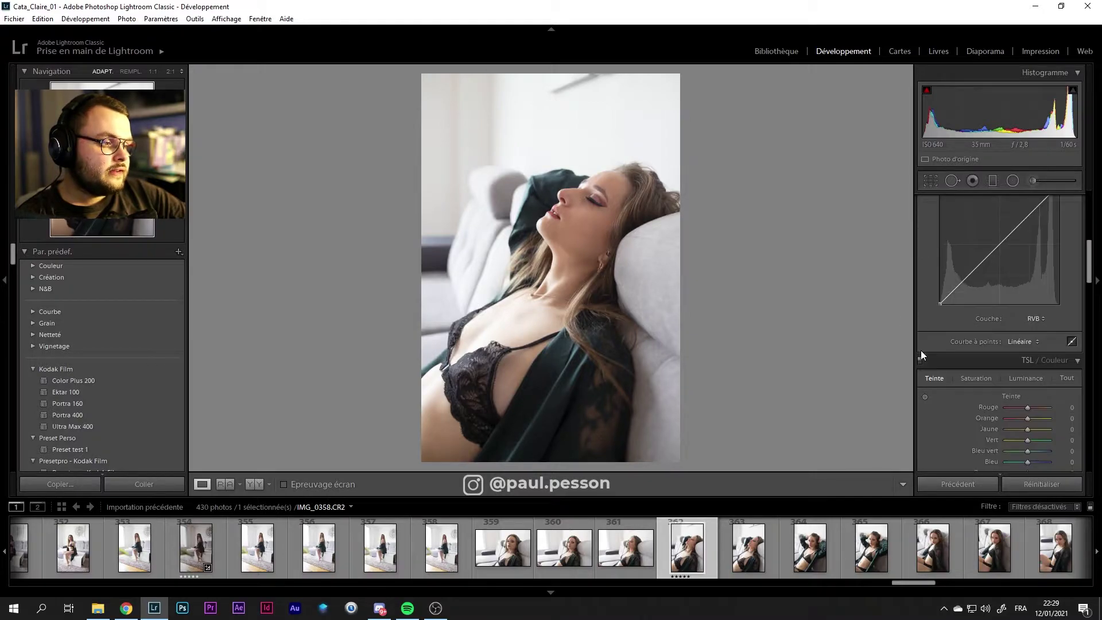
scroll(921, 352, "down", 3)
Switch the tone curve to the Rouge channel and add two points on it
left_click(1033, 318)
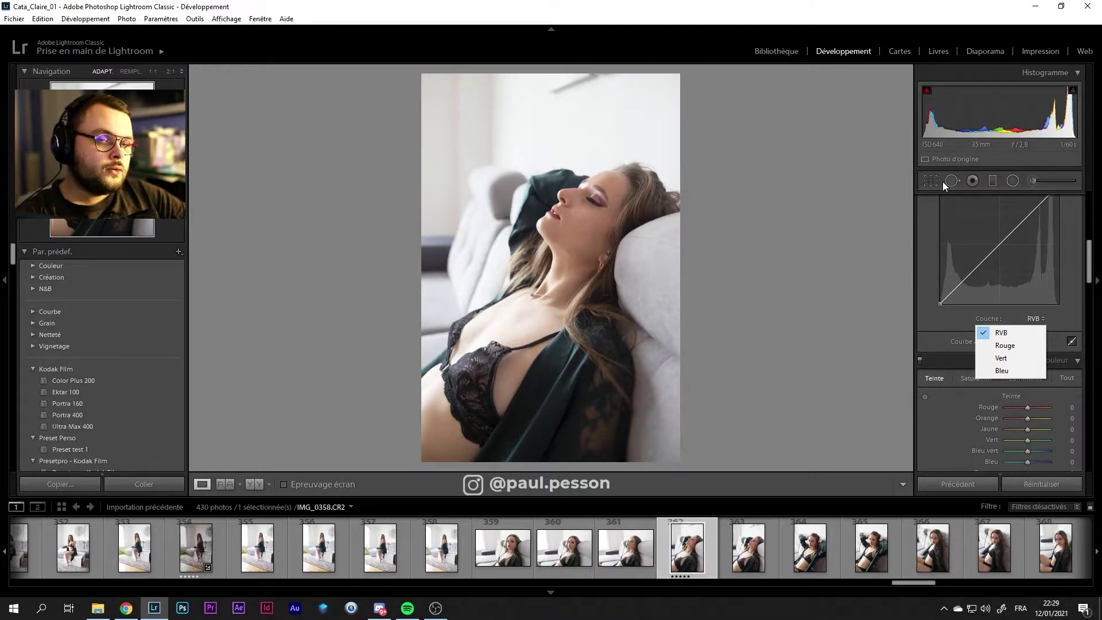
left_click(1015, 345)
left_click_drag(971, 274, 969, 273)
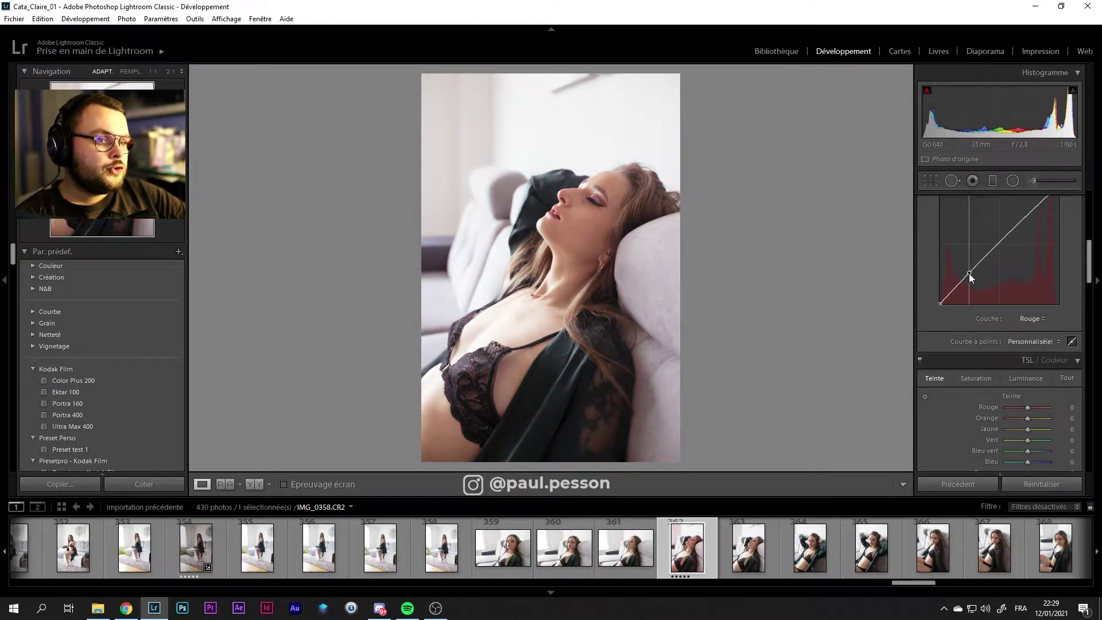
scroll(953, 281, "up", 2)
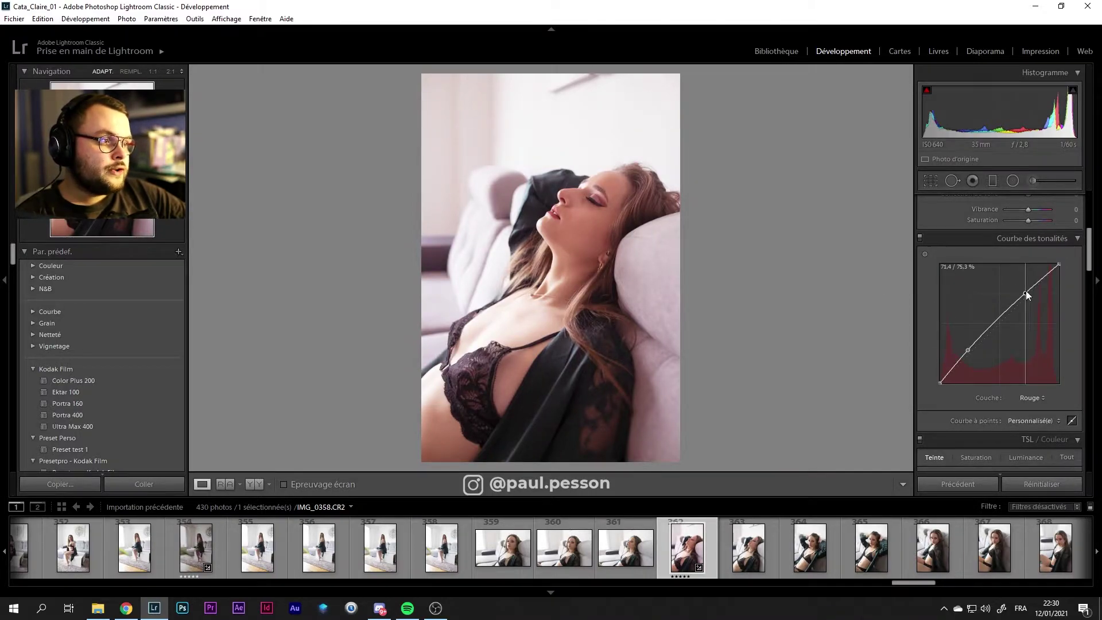
left_click_drag(1026, 291, 1033, 291)
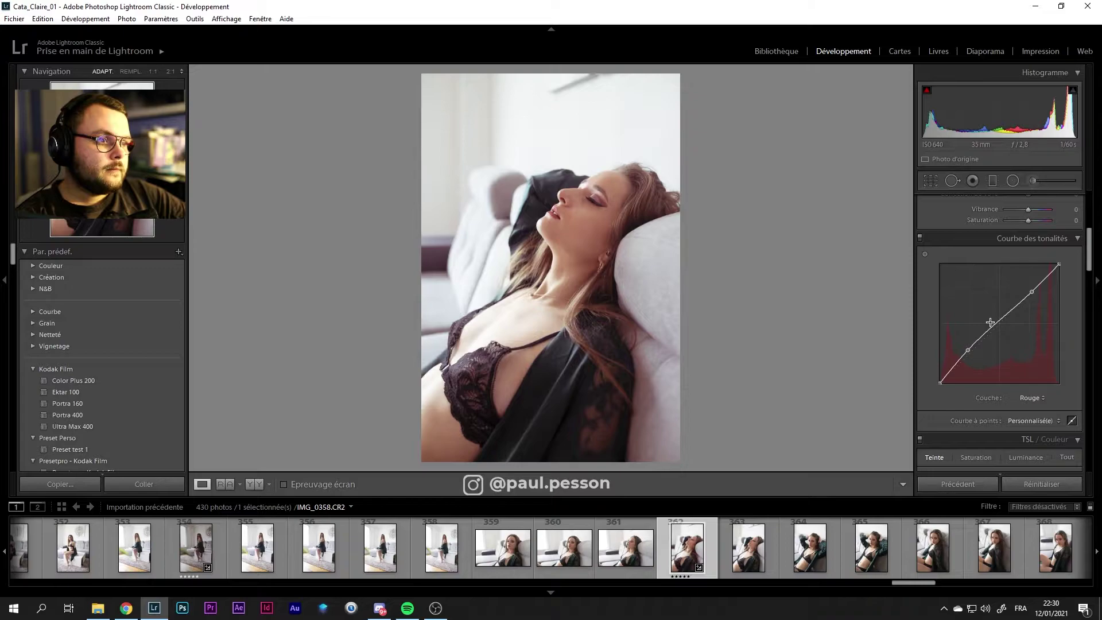
Reset the red channel curve back to Linéaire
left_click(1034, 398)
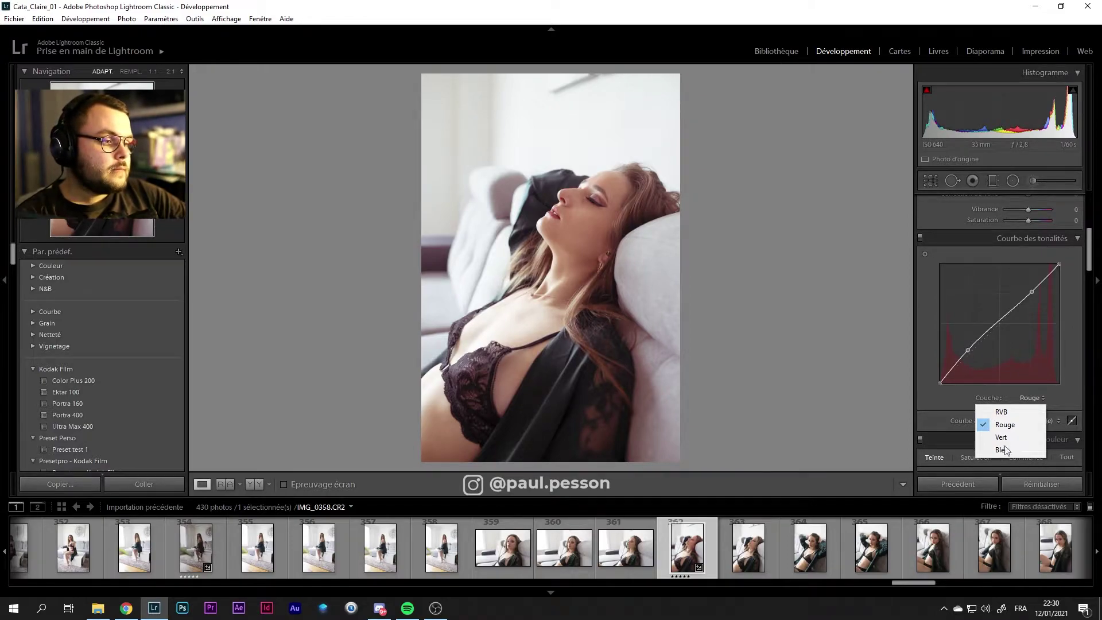
left_click(1066, 487)
left_click(1064, 488)
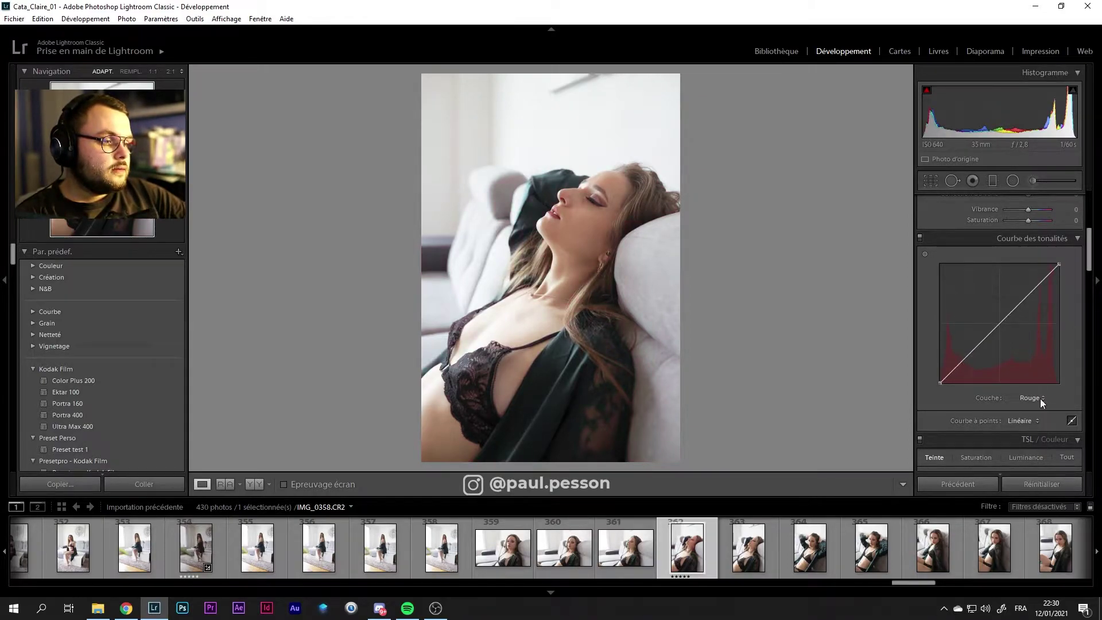
Shift the Rouge hue toward magenta twice, resetting it to 0 each time
scroll(972, 318, "down", 2)
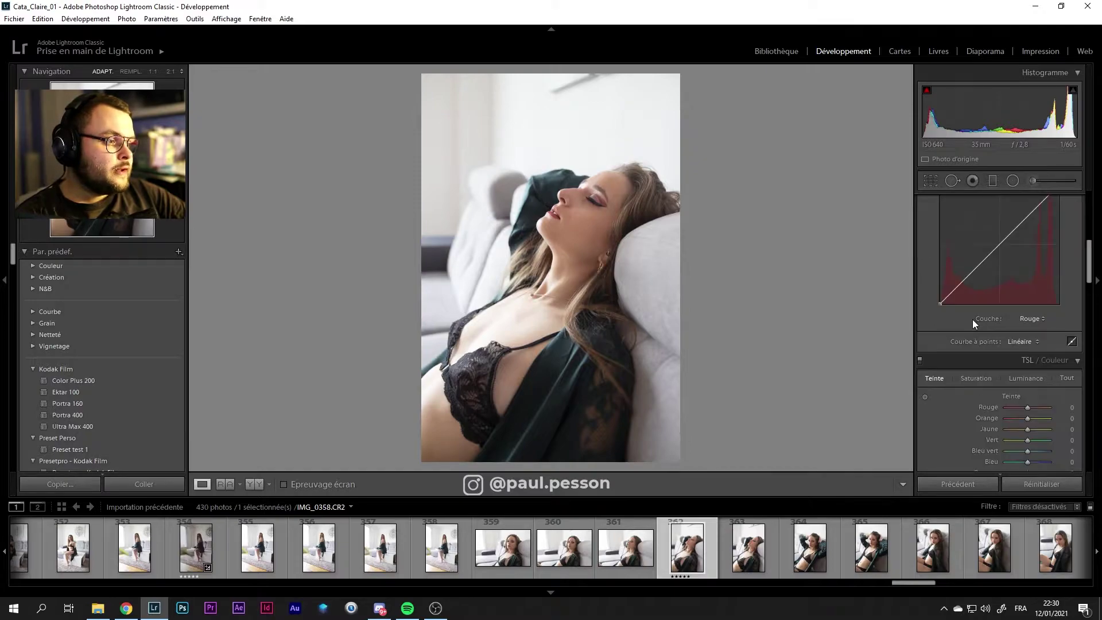
scroll(972, 320, "down", 3)
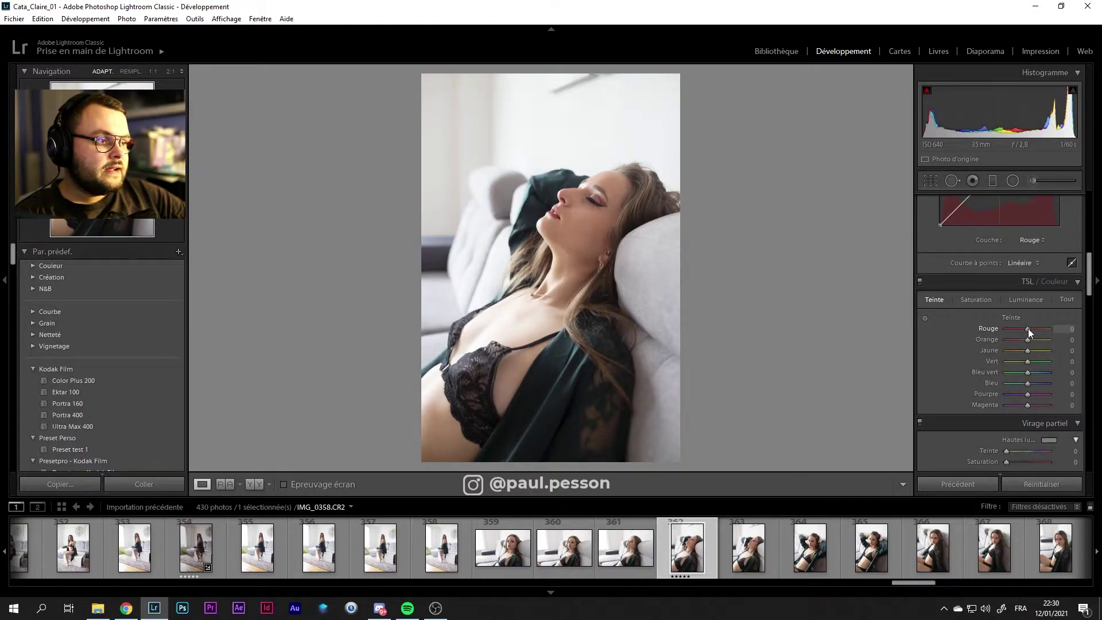
left_click_drag(1028, 328, 945, 332)
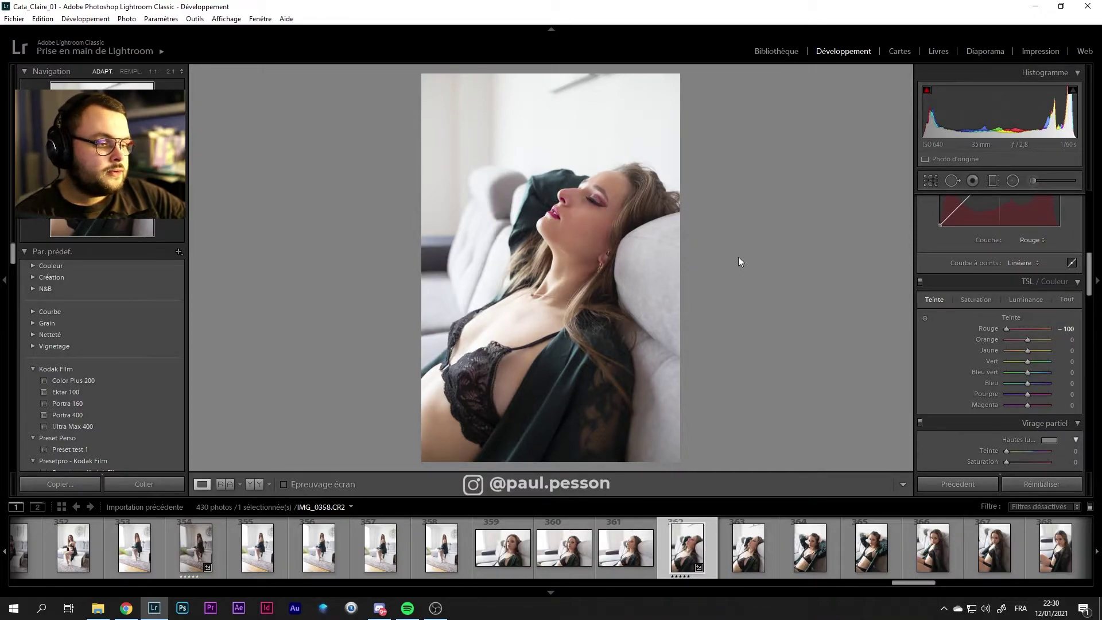
double_click(1008, 327)
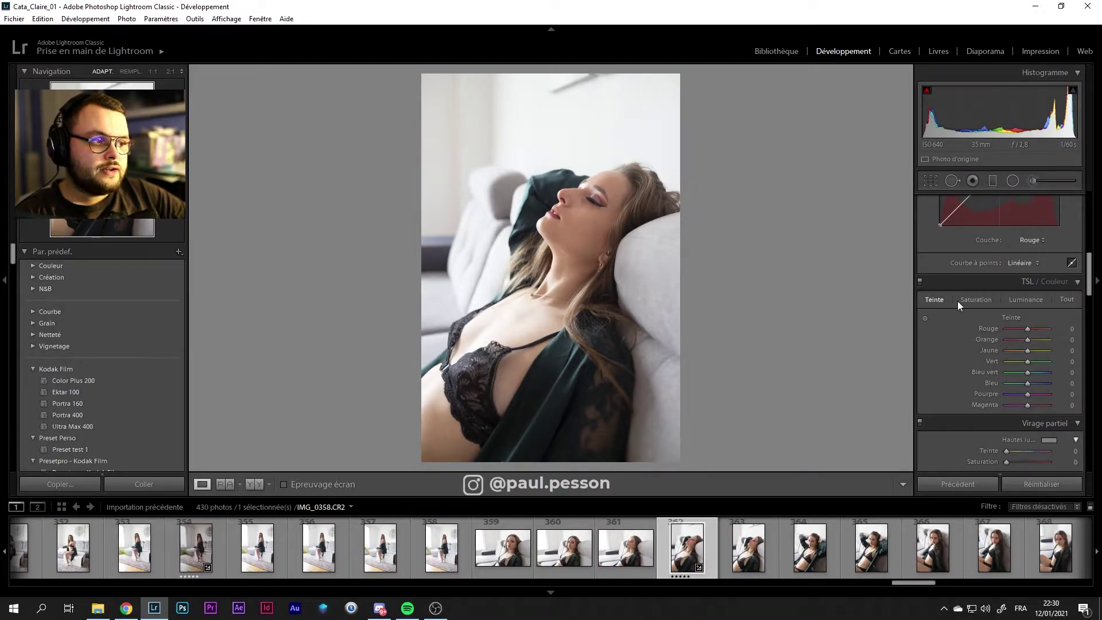
left_click_drag(1028, 328, 989, 339)
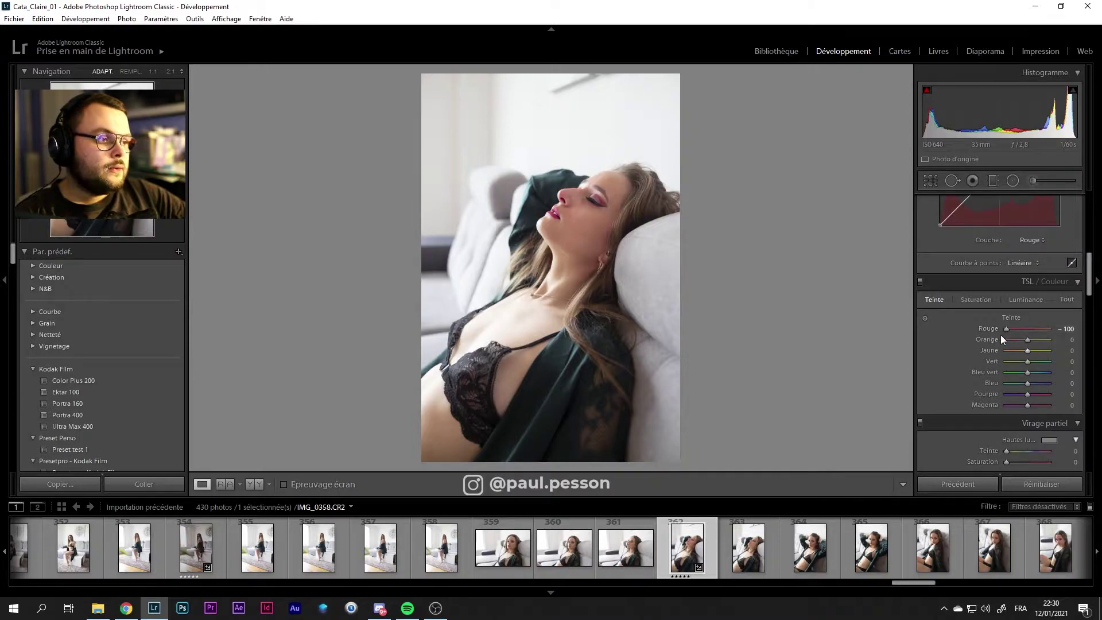
double_click(1008, 329)
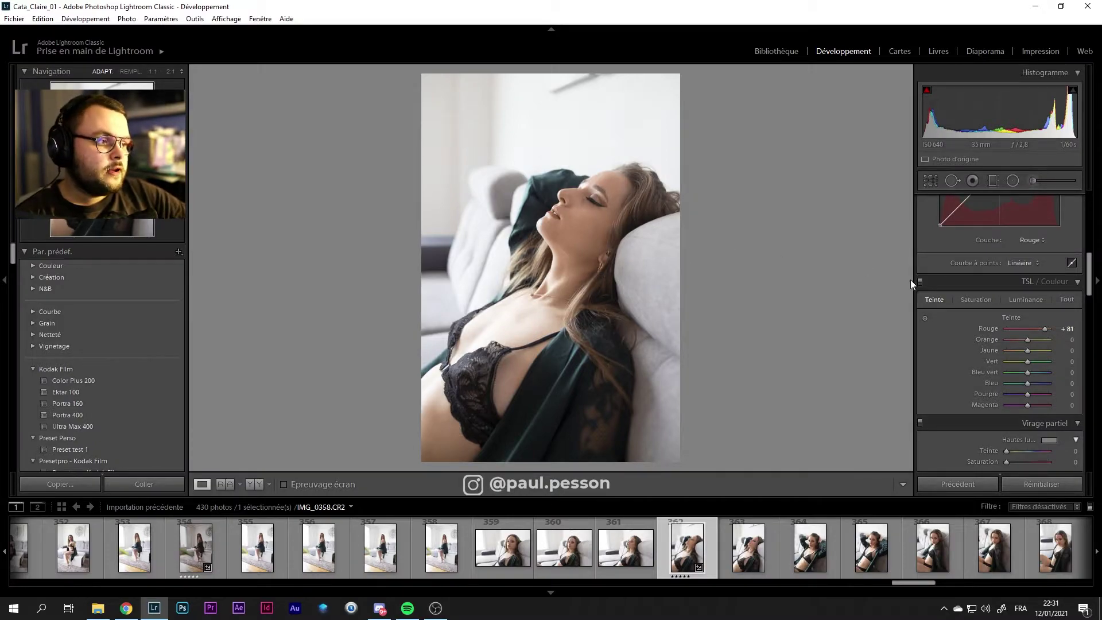
double_click(1045, 329)
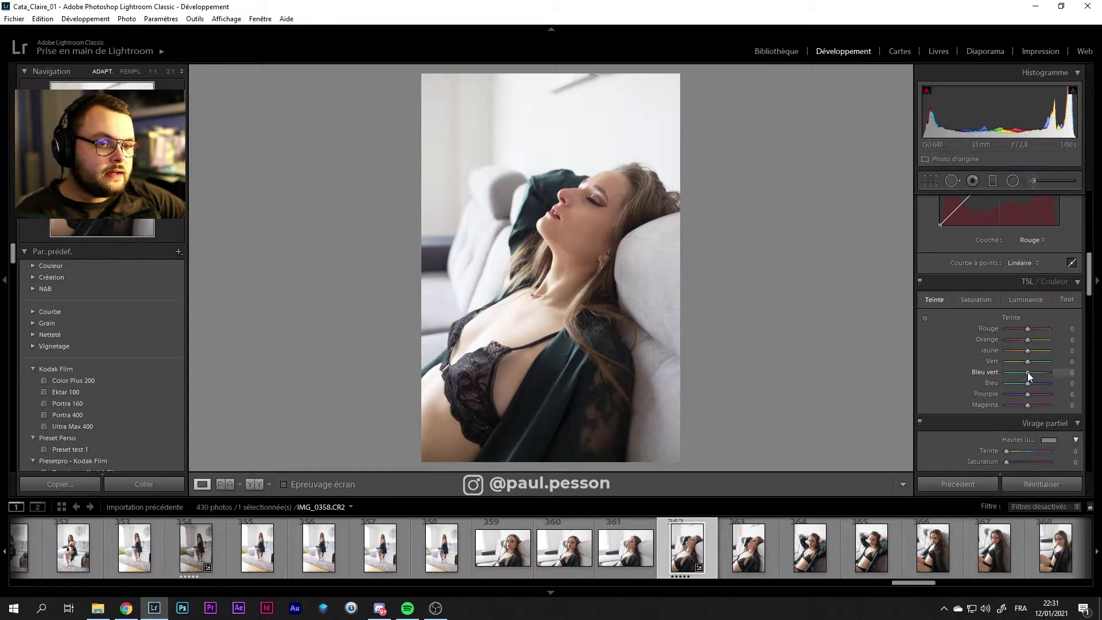
Swing the Bleu vert hue to both extremes, reset it to 0, and show Saturation
left_click_drag(1029, 373, 1059, 376)
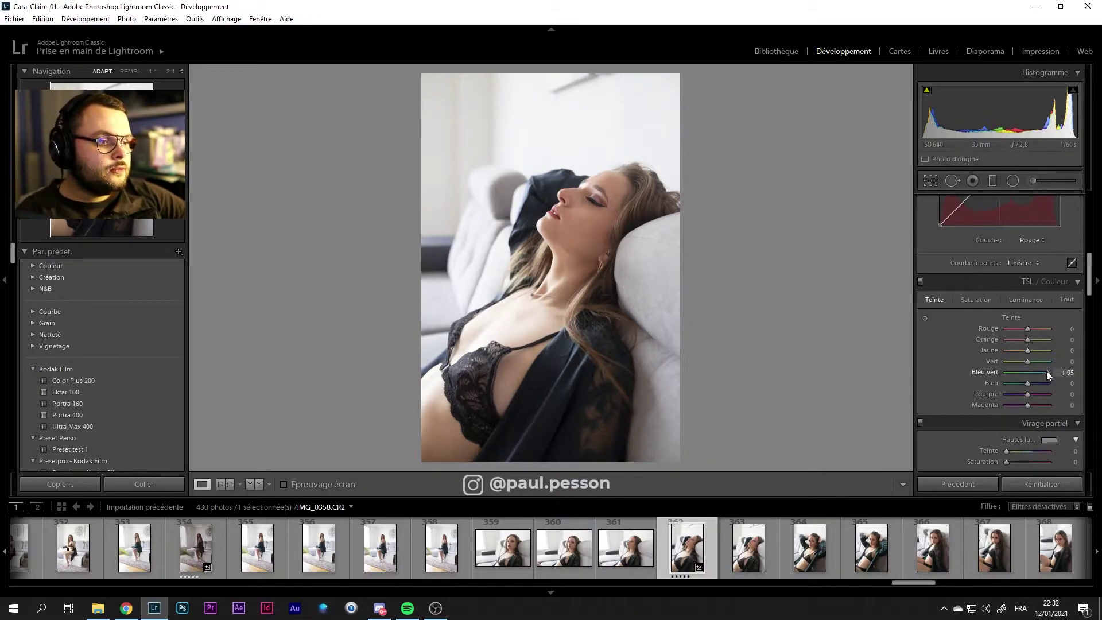
left_click_drag(1046, 371, 890, 378)
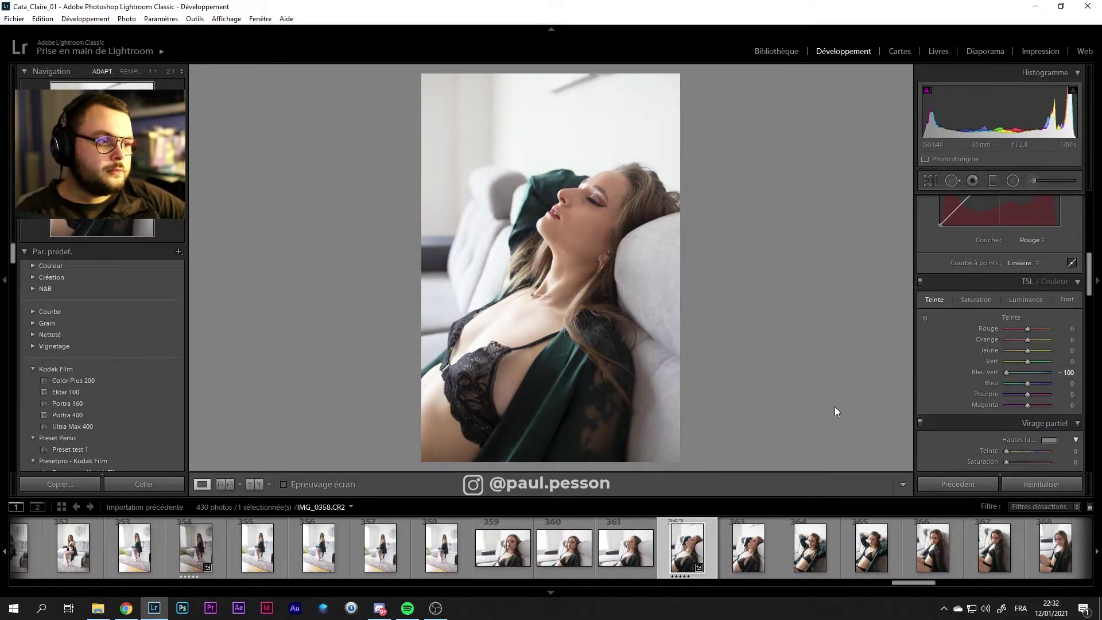
double_click(1007, 372)
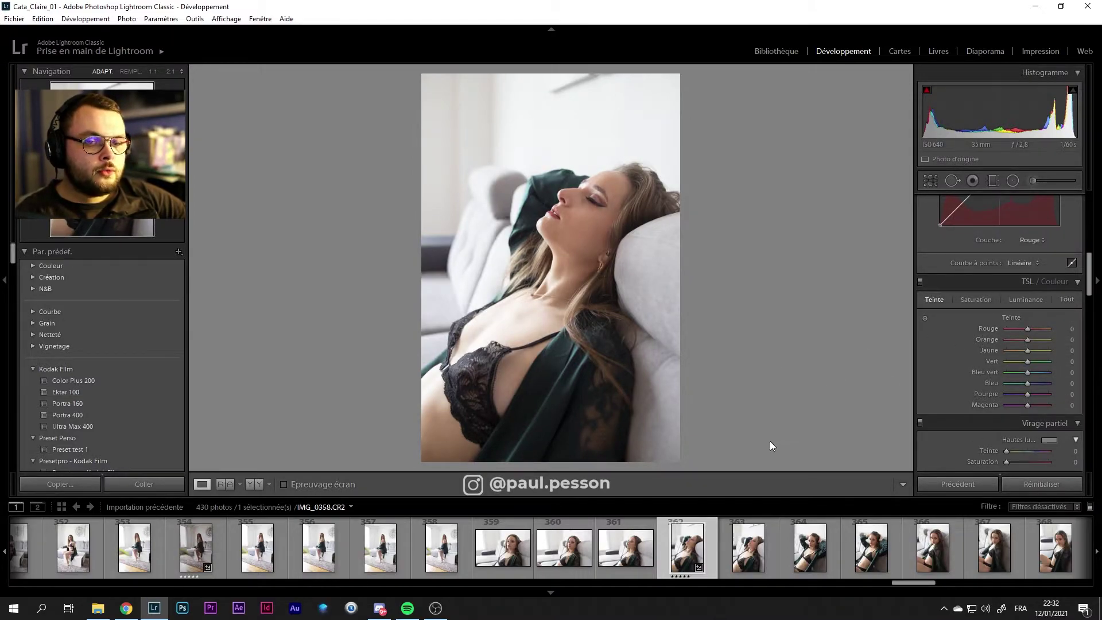
left_click(970, 300)
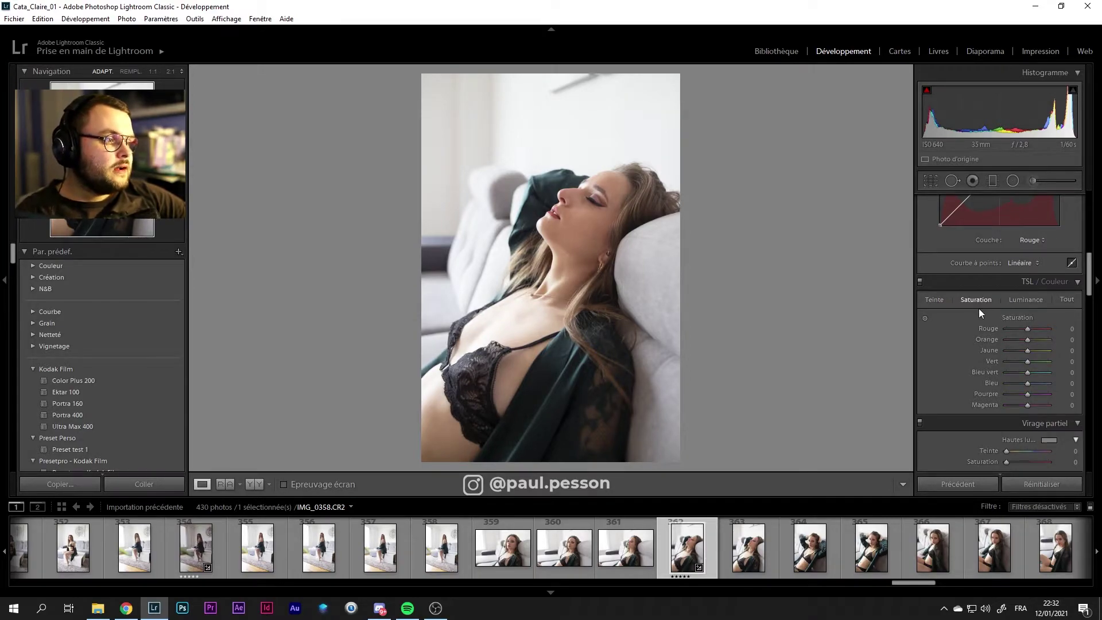
Try orange desaturation and red saturation up to +49, then show the Luminance sliders
scroll(942, 384, "up", 5)
scroll(941, 384, "down", 2)
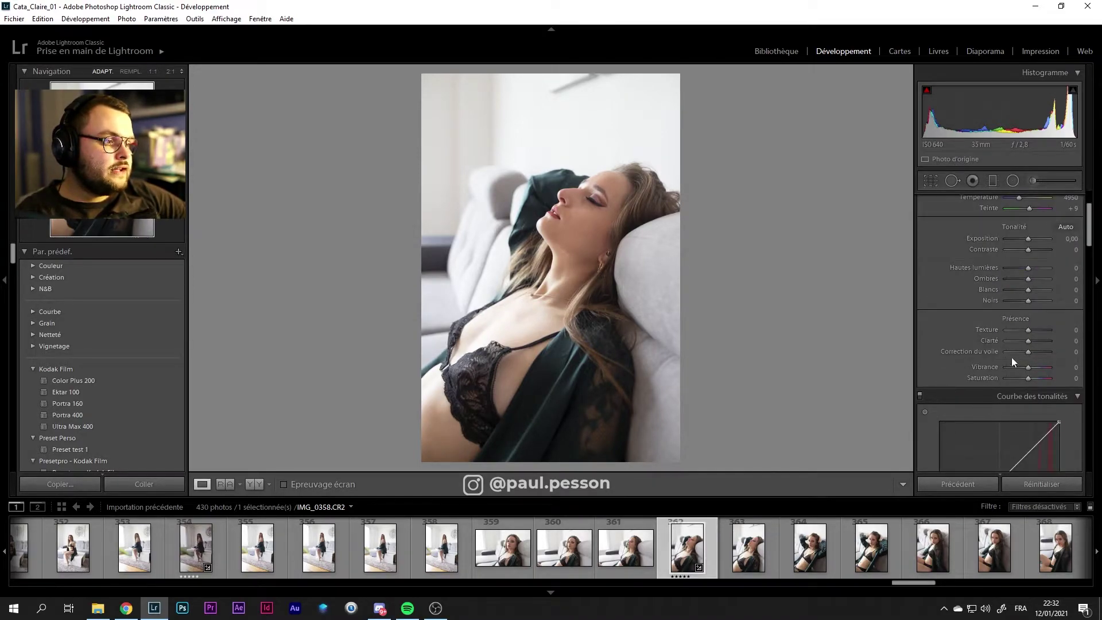
scroll(942, 377, "down", 2)
scroll(942, 376, "down", 3)
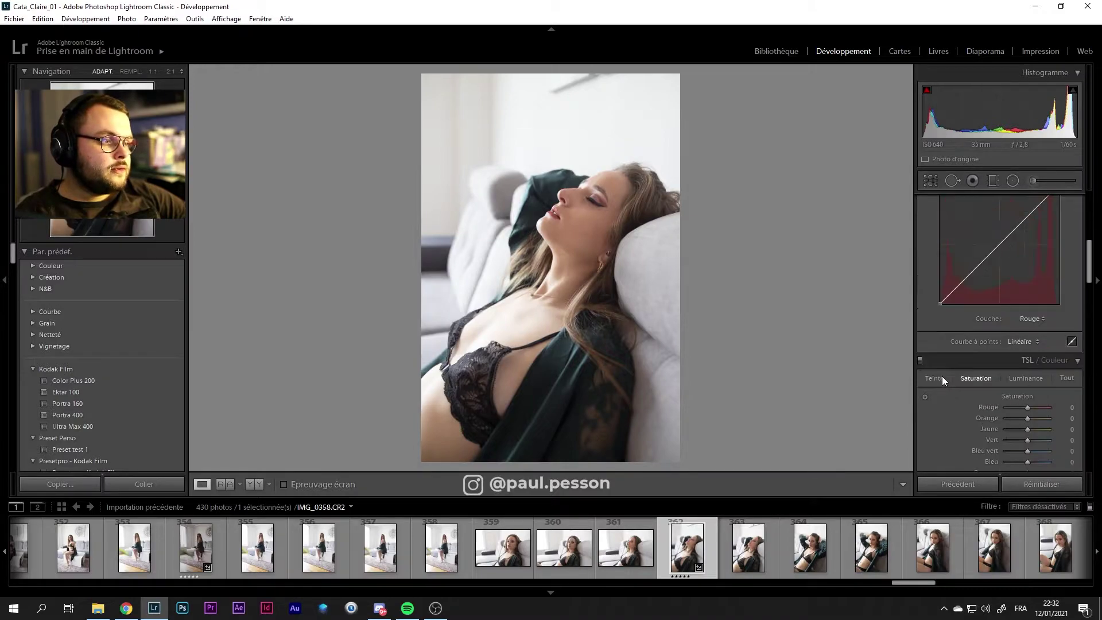
scroll(942, 377, "down", 2)
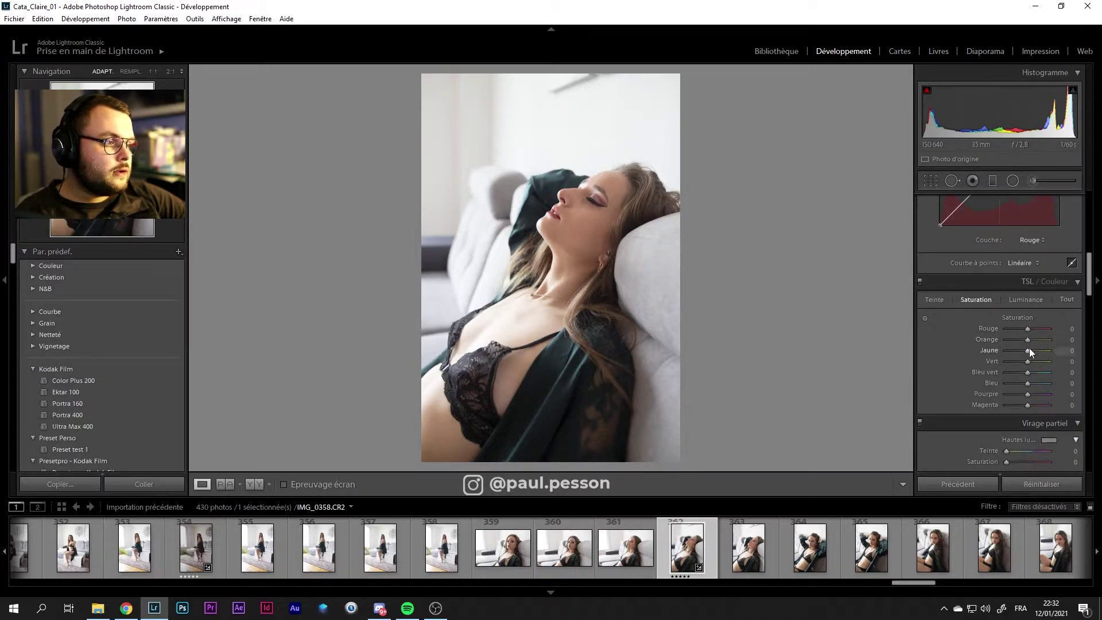
left_click_drag(1028, 341, 918, 346)
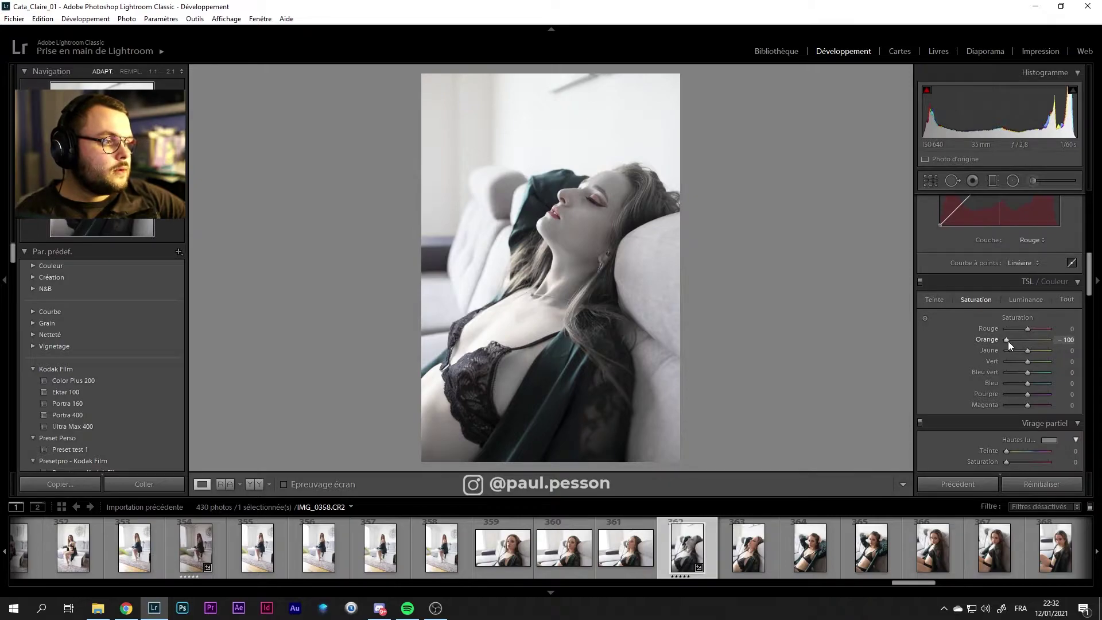
left_click_drag(1008, 341, 1015, 342)
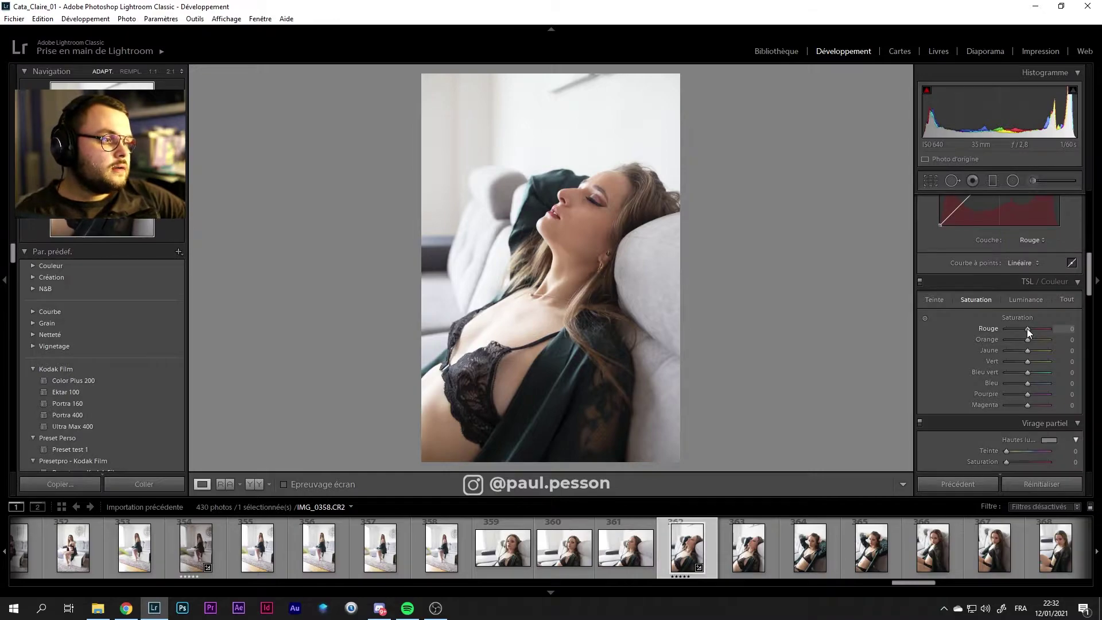
left_click_drag(1028, 329, 1038, 327)
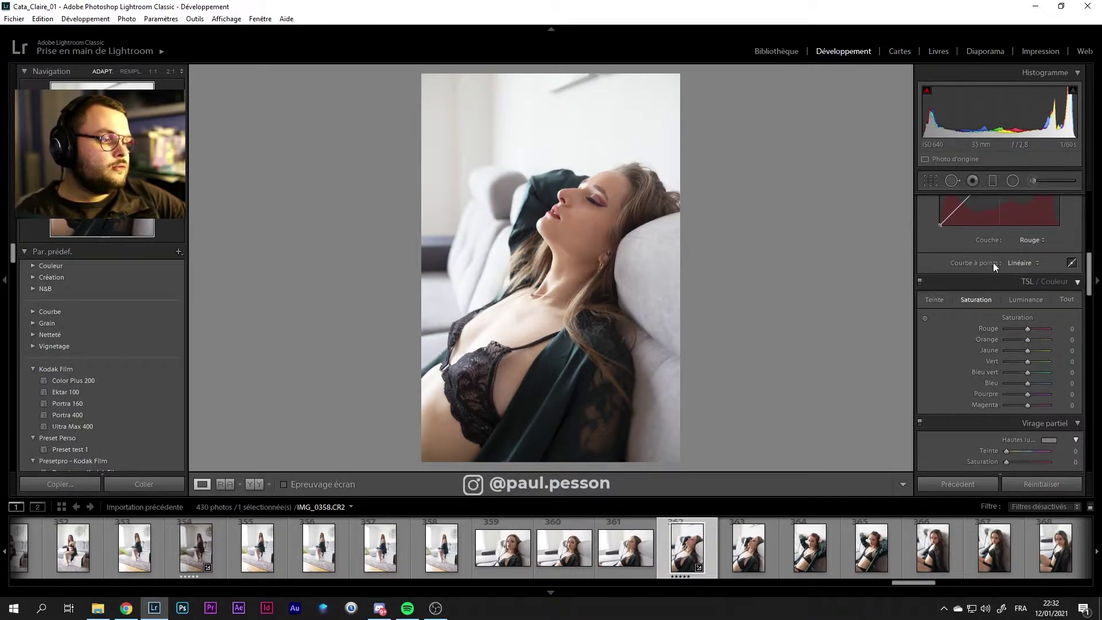
left_click(1036, 303)
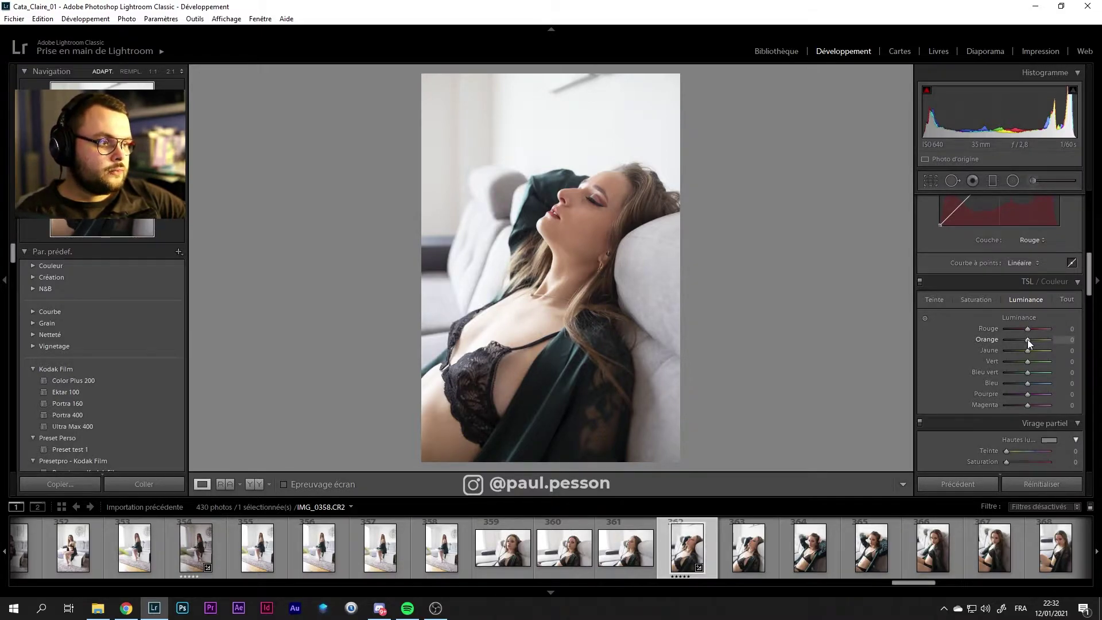
Move the Orange luminance slider back and forth, finishing at −100
mouse_move(1028, 340)
left_mouse_down()
mouse_move(1045, 342)
mouse_move(1011, 342)
left_mouse_up()
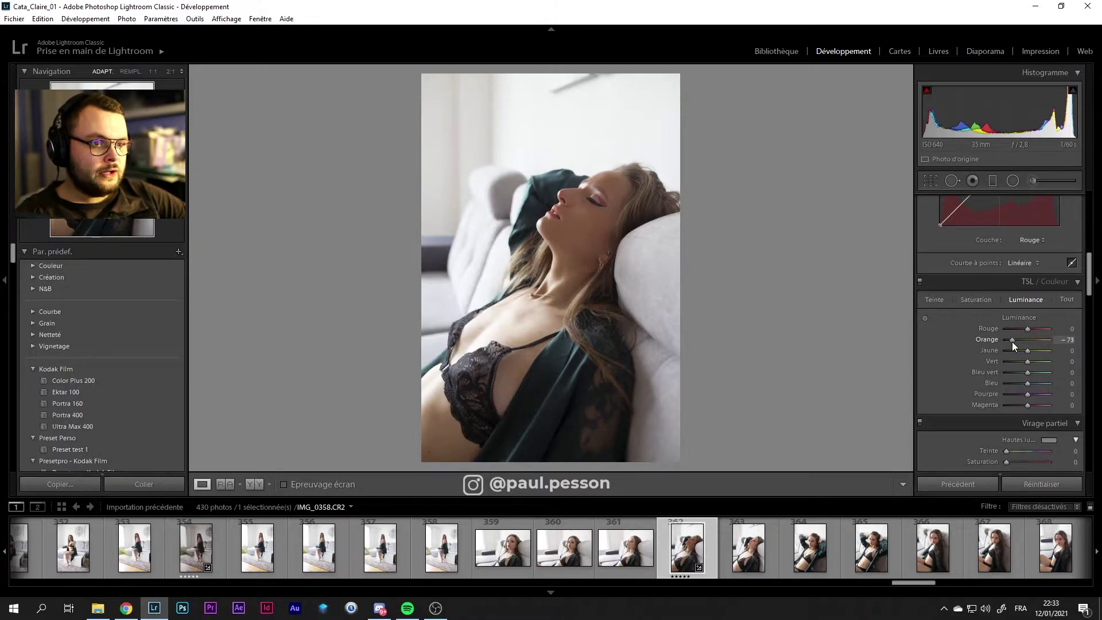
left_click_drag(1011, 342, 1021, 342)
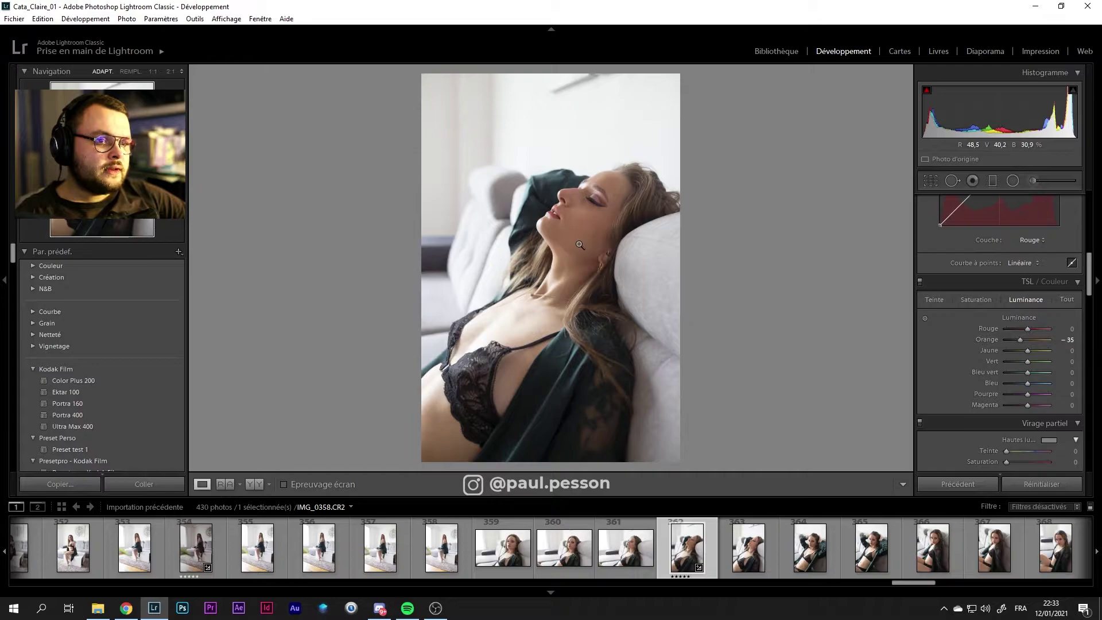
left_click_drag(1020, 340, 1023, 340)
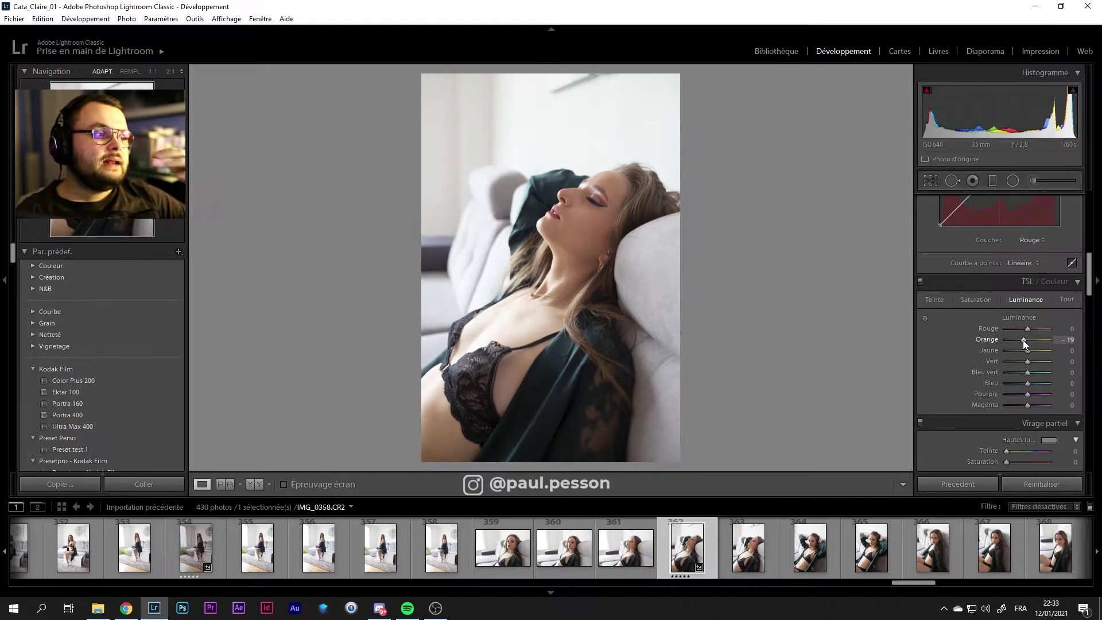
left_click_drag(1024, 340, 983, 346)
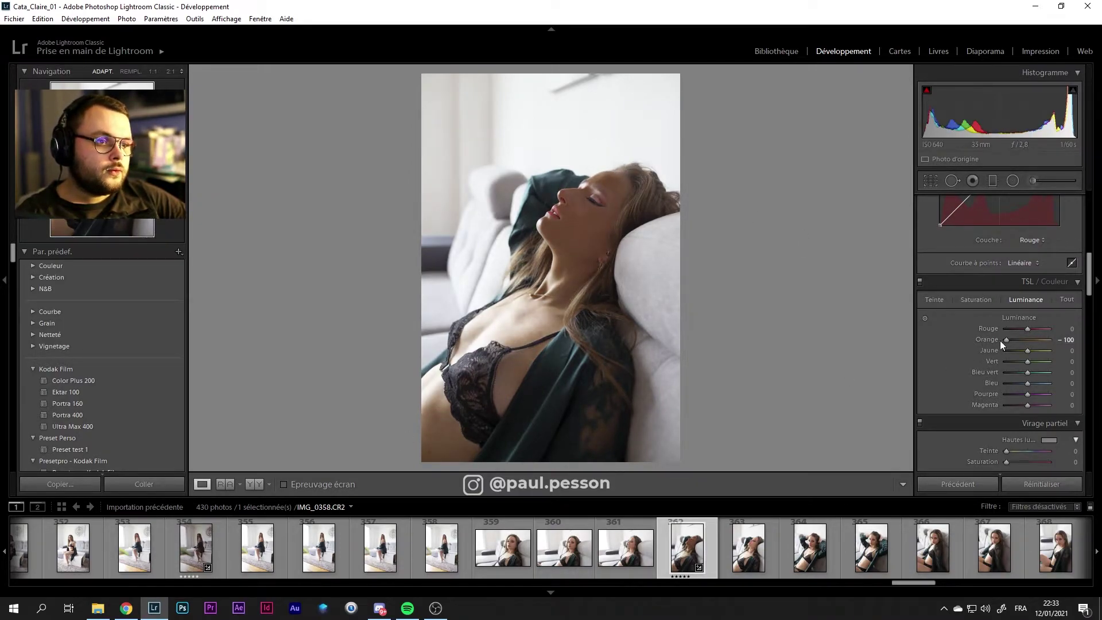
Reset Orange luminance to 0
double_click(1011, 340)
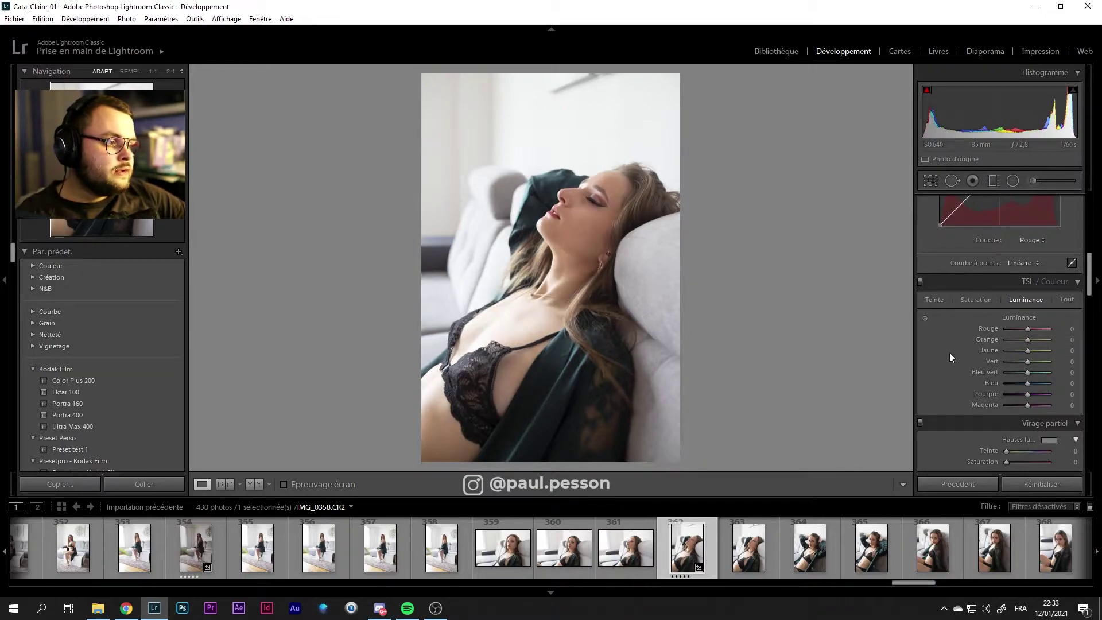
scroll(954, 353, "down", 3)
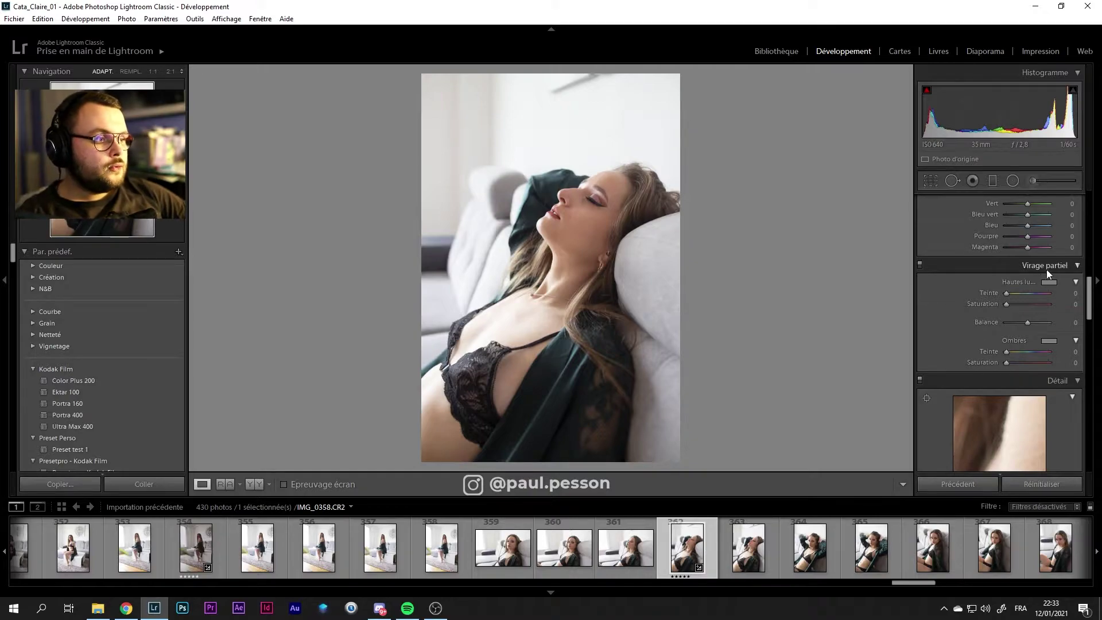
scroll(1029, 298, "up", 5)
scroll(1028, 298, "down", 3)
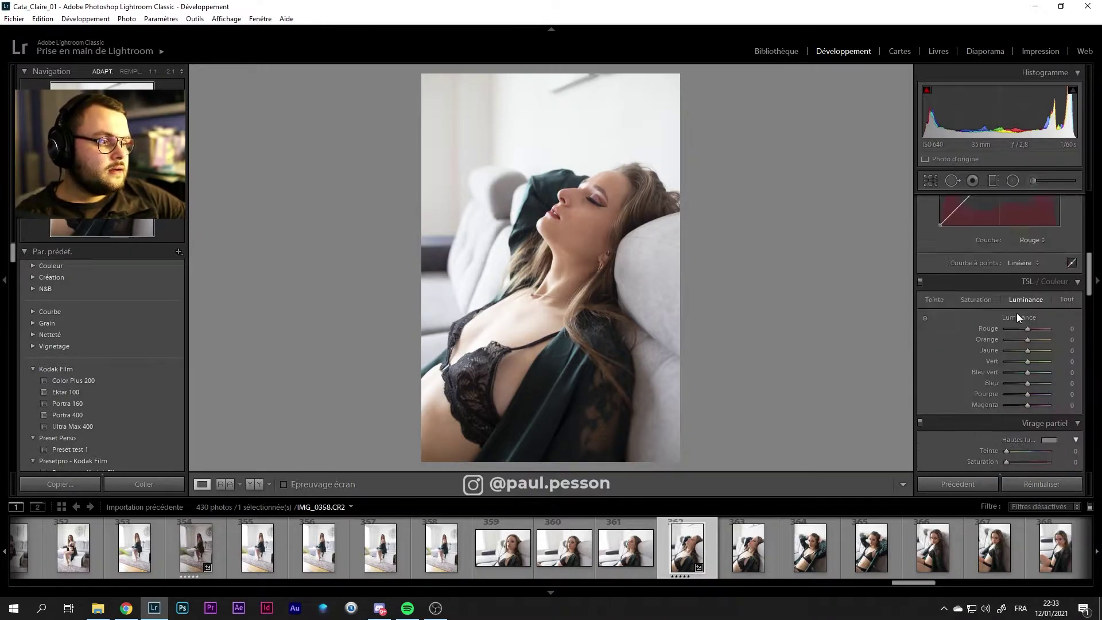
scroll(969, 292, "up", 8)
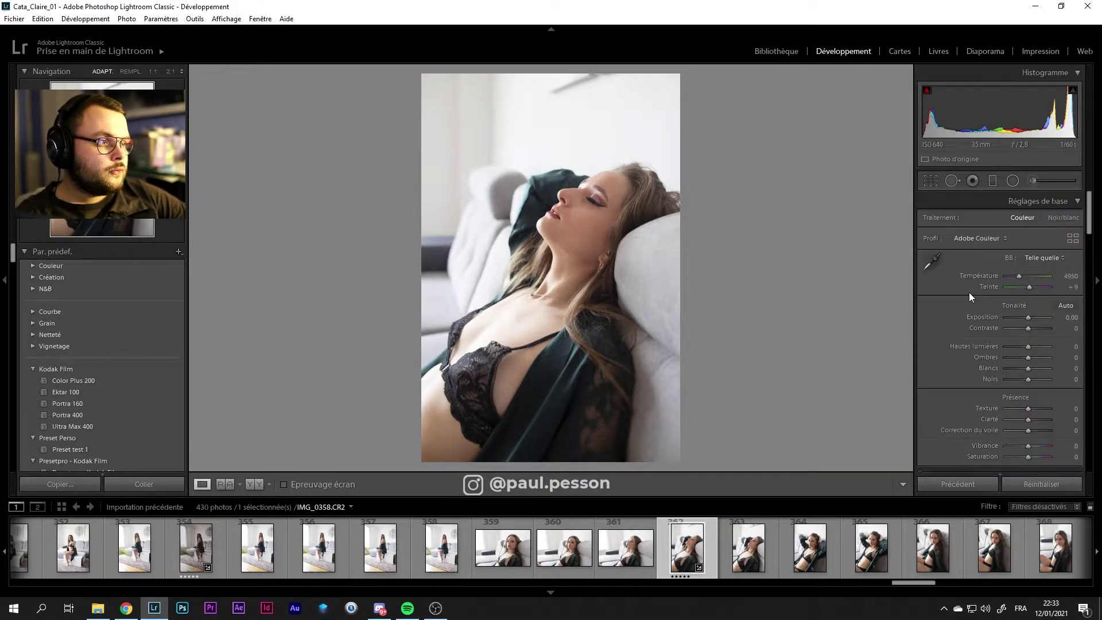
Try a Black & White mix with Orange at −49, then Reset to full colour
left_click(1065, 222)
scroll(958, 316, "down", 3)
scroll(958, 316, "down", 3)
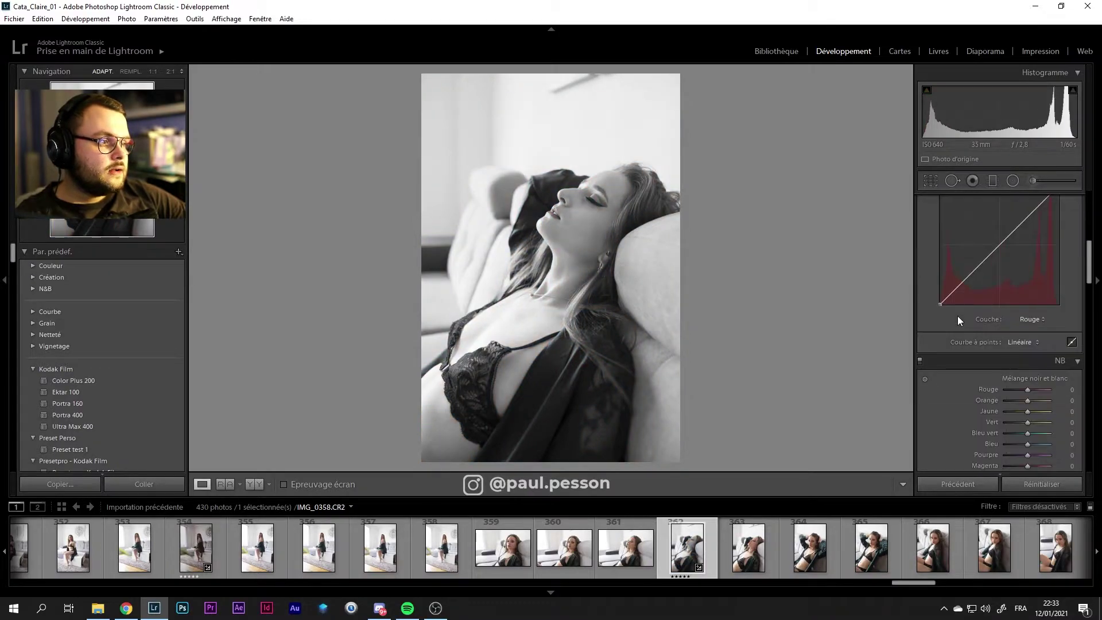
scroll(958, 315, "down", 2)
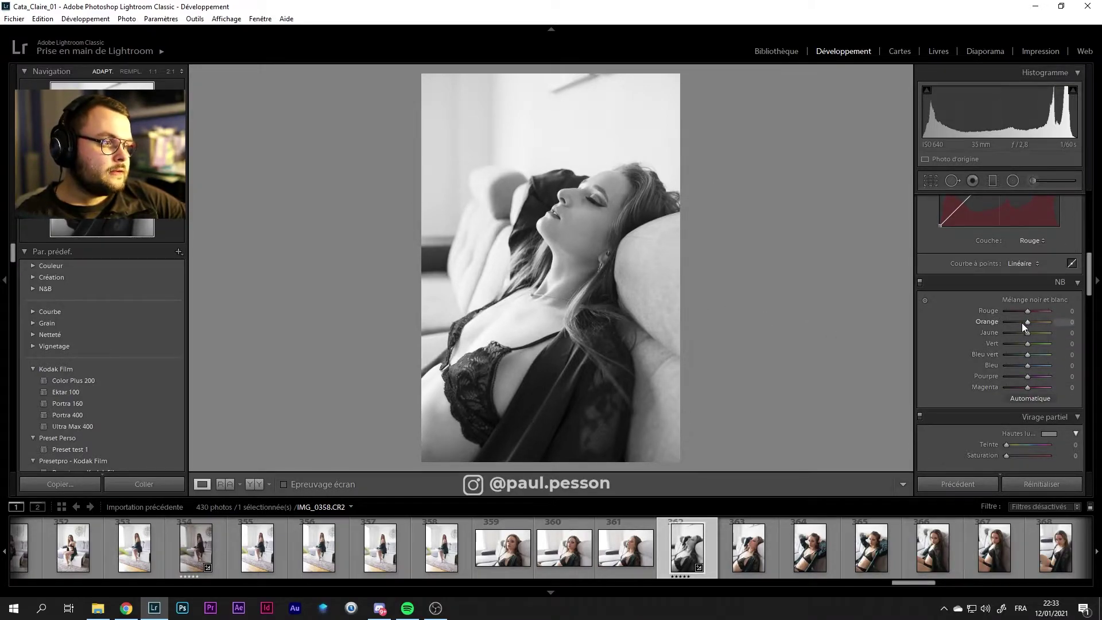
left_click_drag(1027, 322, 1019, 325)
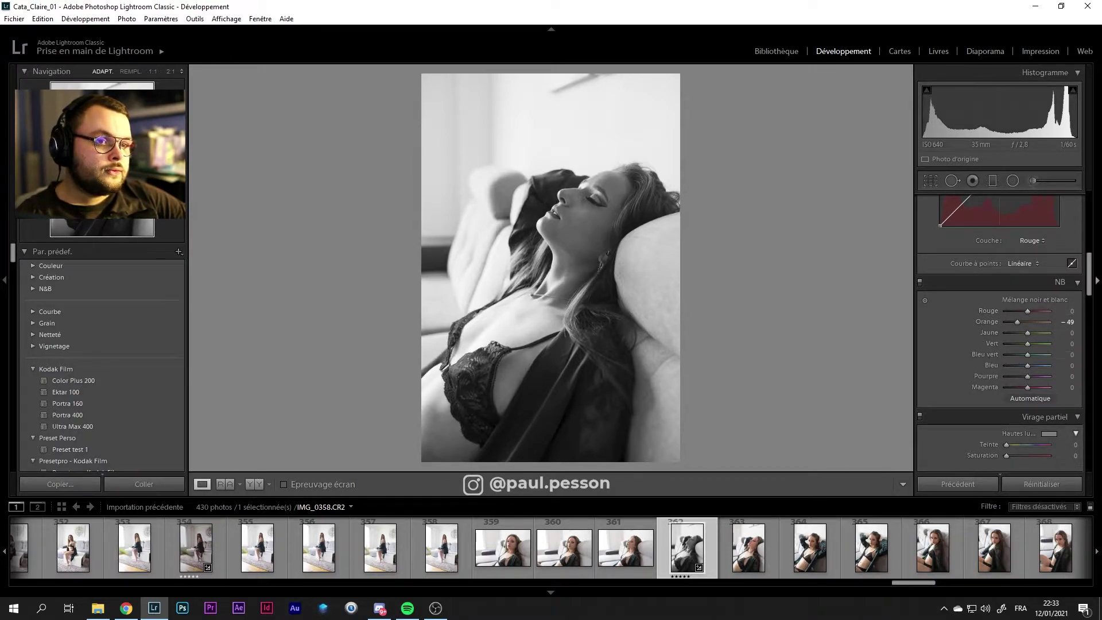
left_click(1046, 484)
scroll(931, 402, "down", 2)
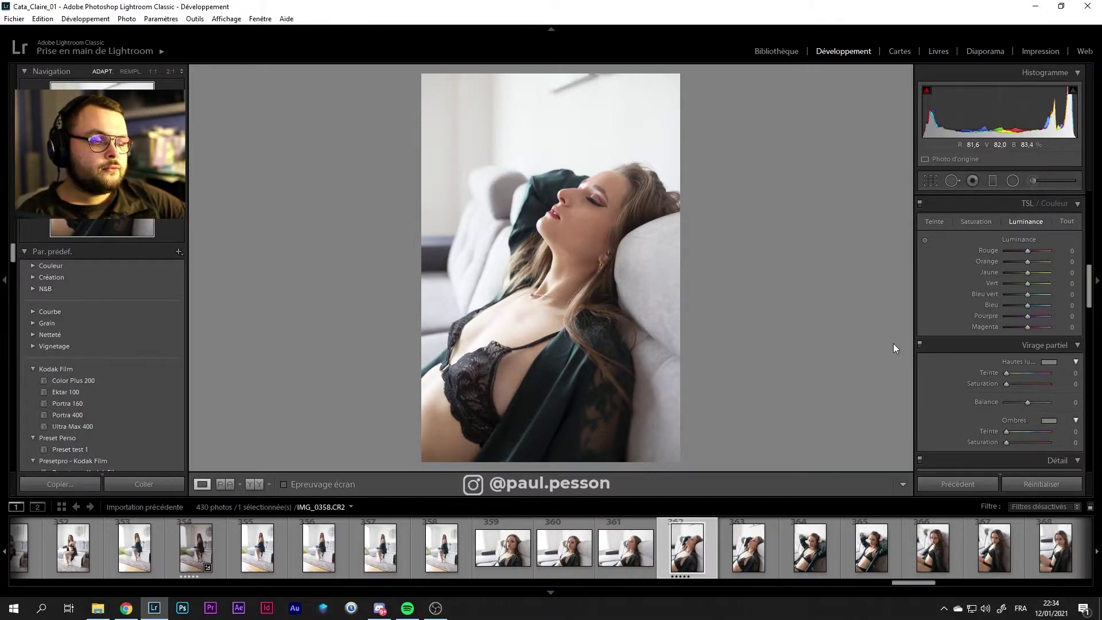
left_click(1051, 363)
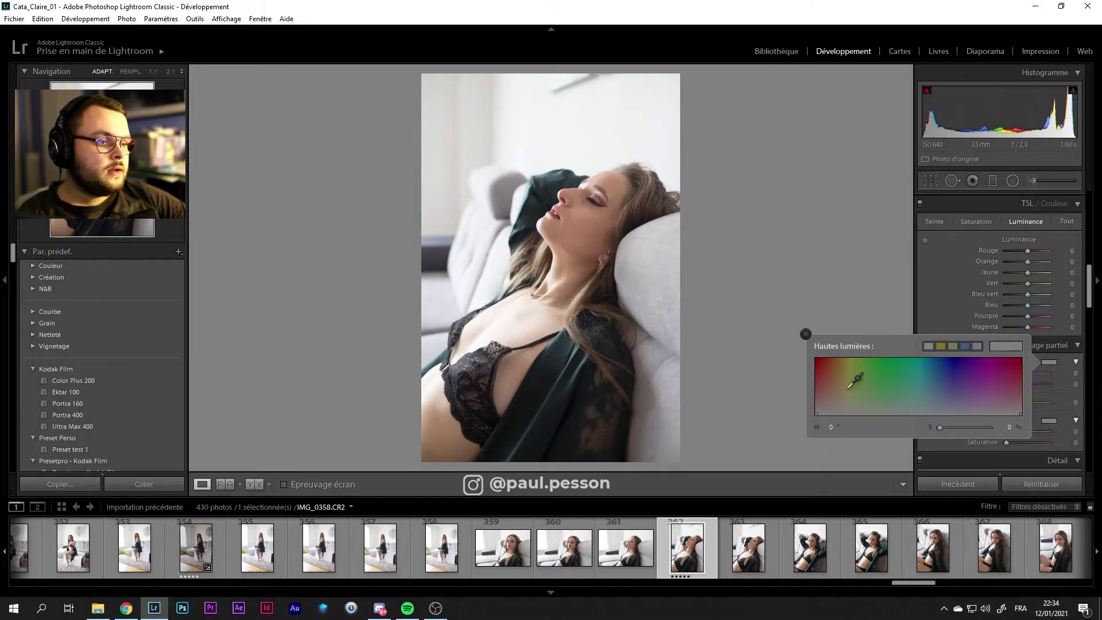
left_click_drag(849, 389, 839, 404)
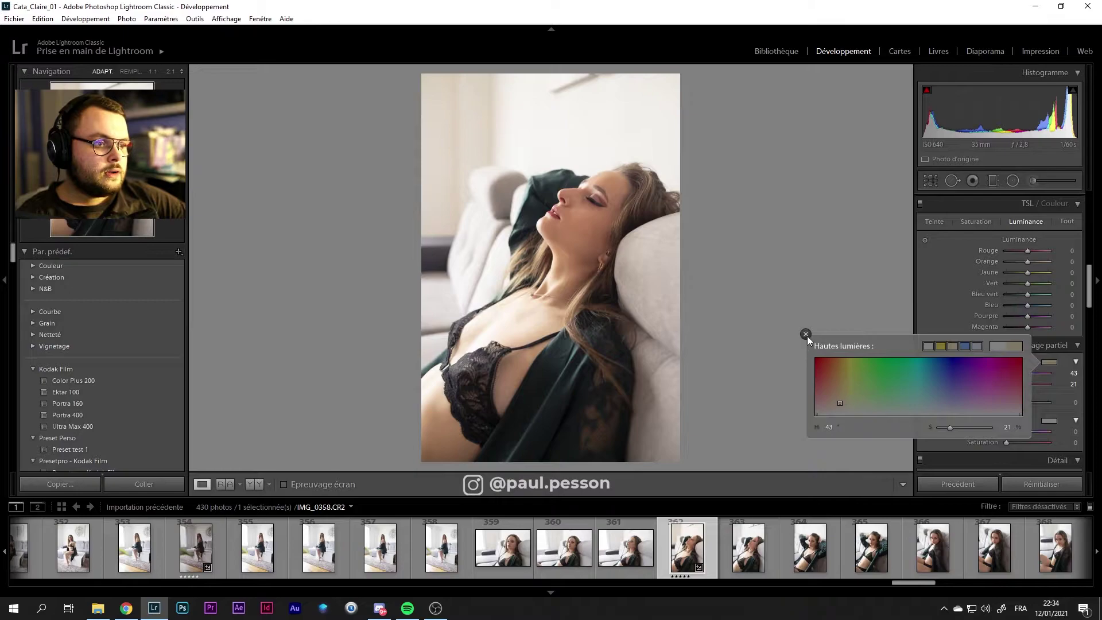
left_click(806, 335)
left_click(1049, 419)
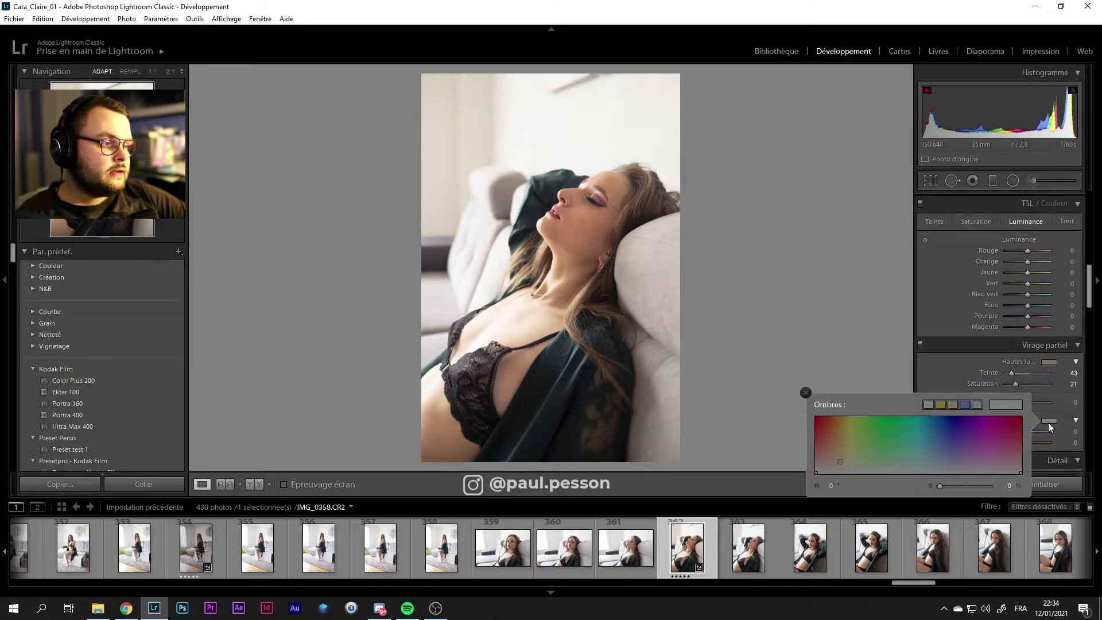
left_click(950, 459)
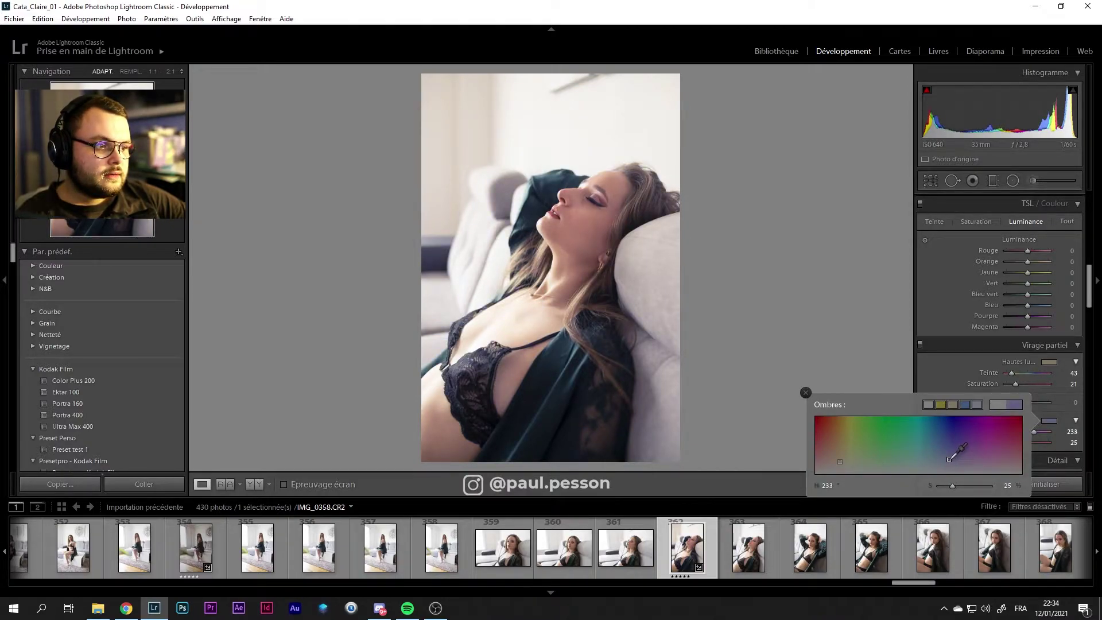
left_click_drag(949, 459, 952, 463)
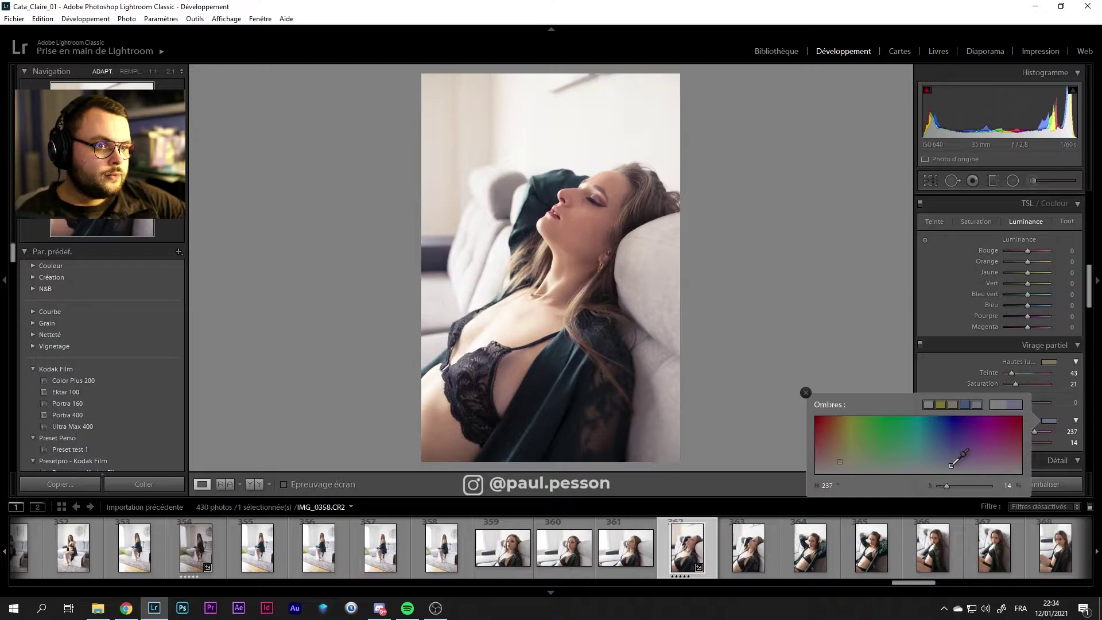
left_click(806, 393)
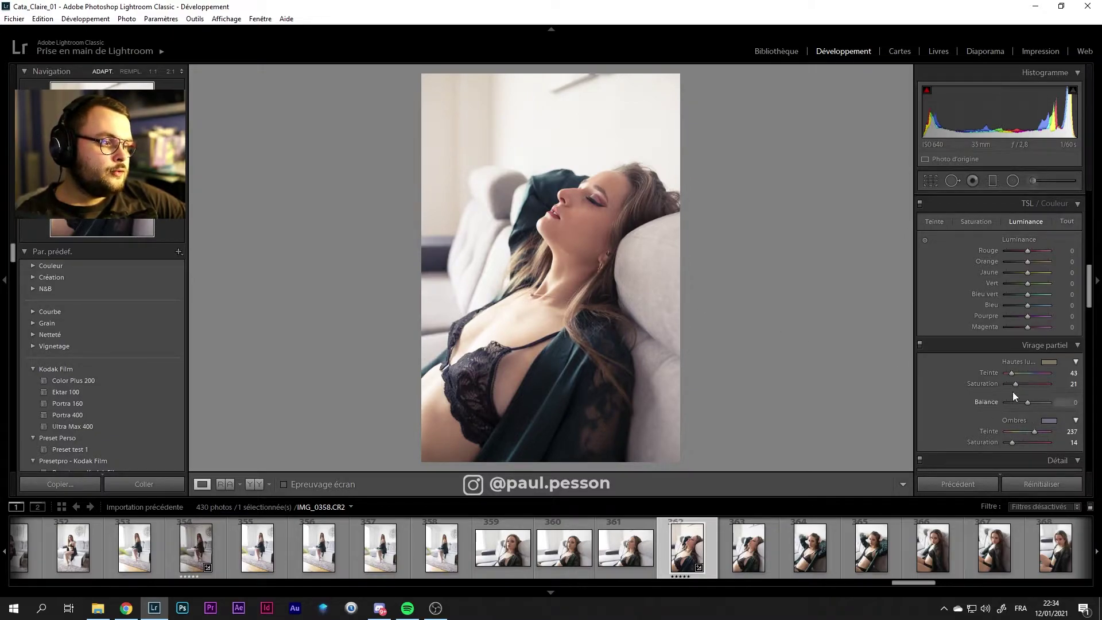
left_click(920, 345)
left_click(920, 345)
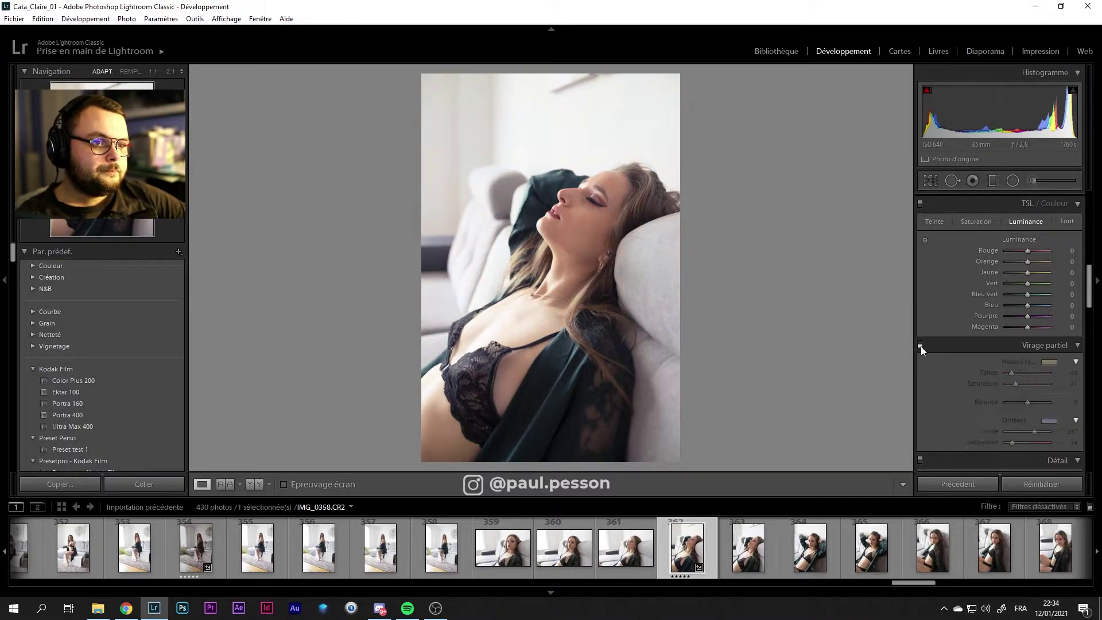
left_click(920, 345)
left_click(920, 345)
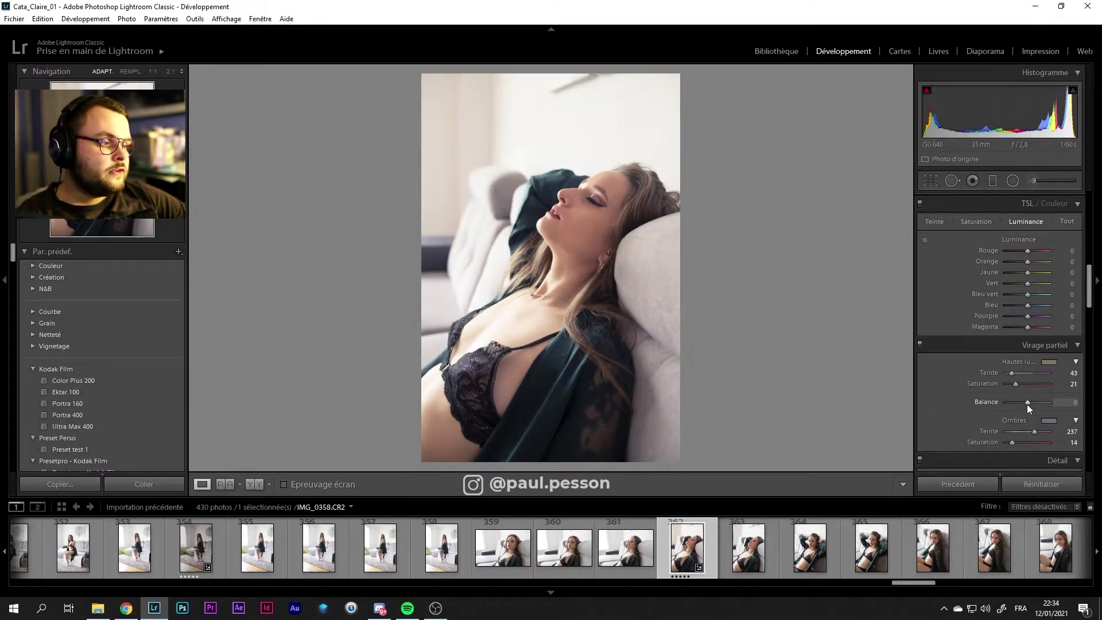
mouse_move(1027, 404)
left_mouse_down()
mouse_move(1005, 402)
mouse_move(1063, 405)
mouse_move(994, 408)
mouse_move(1089, 408)
mouse_move(1033, 413)
left_mouse_up()
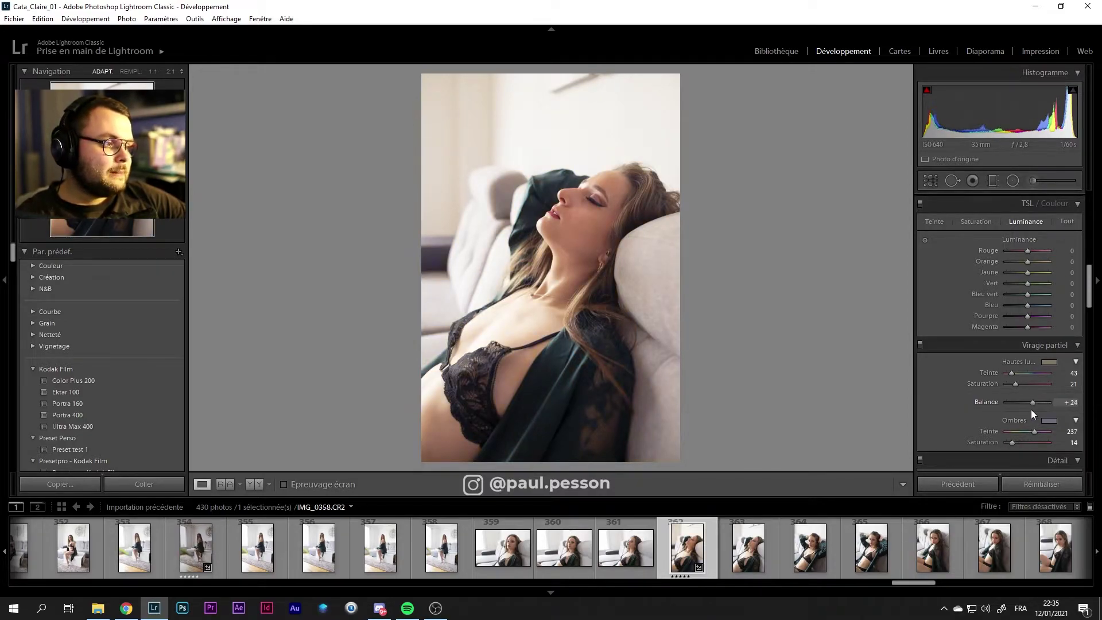
left_click(1042, 489)
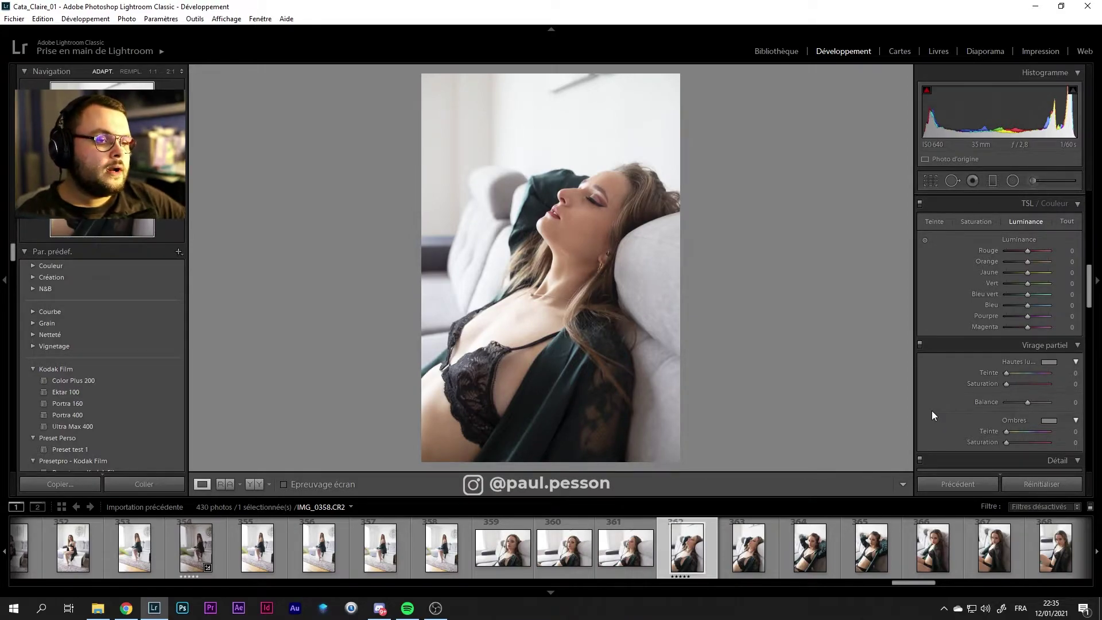
Raise the Netteté Gain sharpening amount to 150
scroll(943, 409, "down", 2)
scroll(942, 408, "down", 2)
scroll(943, 408, "down", 2)
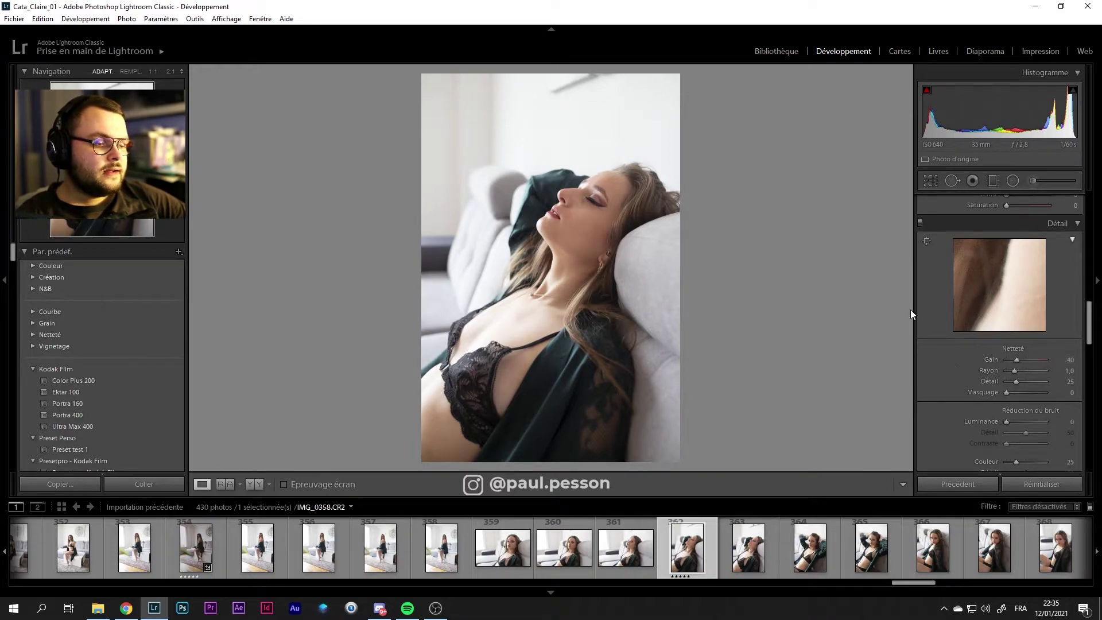
scroll(950, 370, "down", 2)
scroll(950, 370, "up", 2)
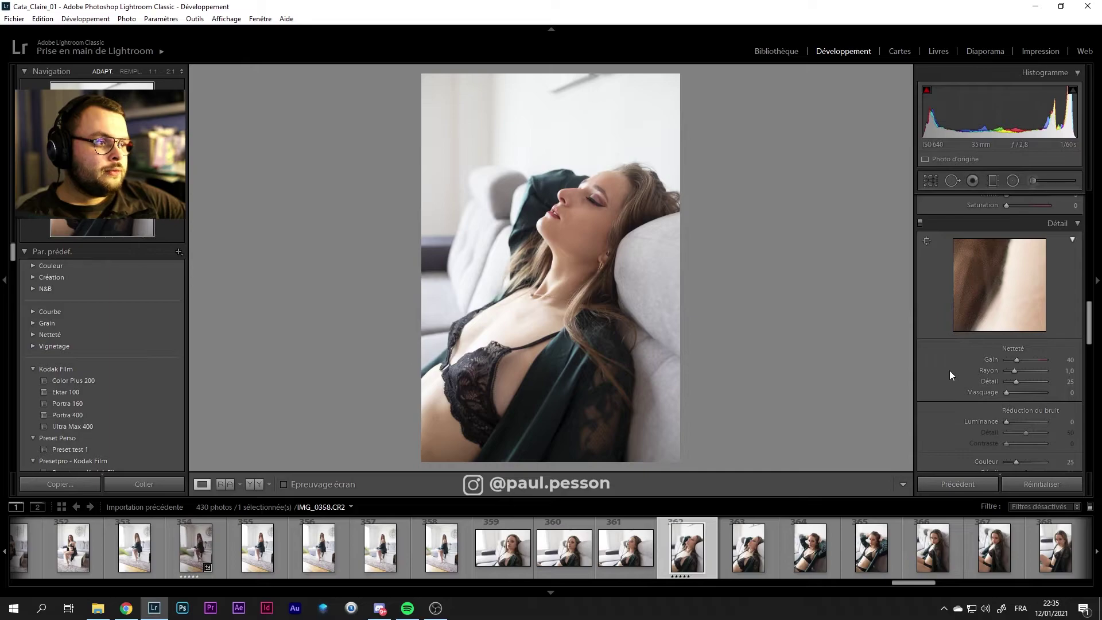
left_click_drag(1017, 359, 1029, 359)
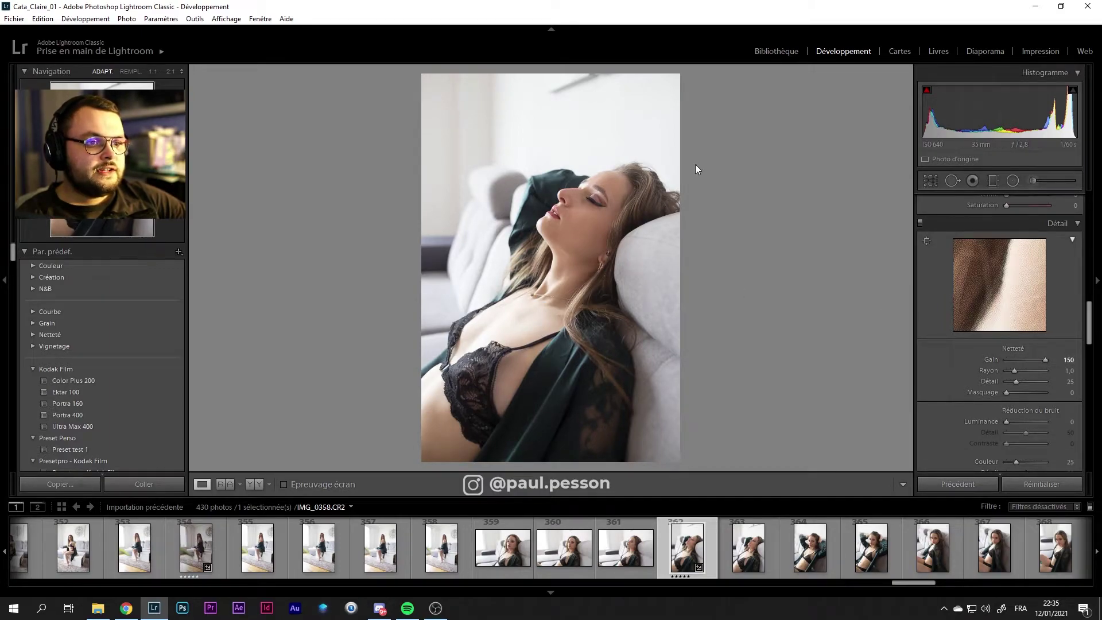
Inspect the face skin at 1:1, then lower sharpening to about 57 in fit view
left_click(554, 231)
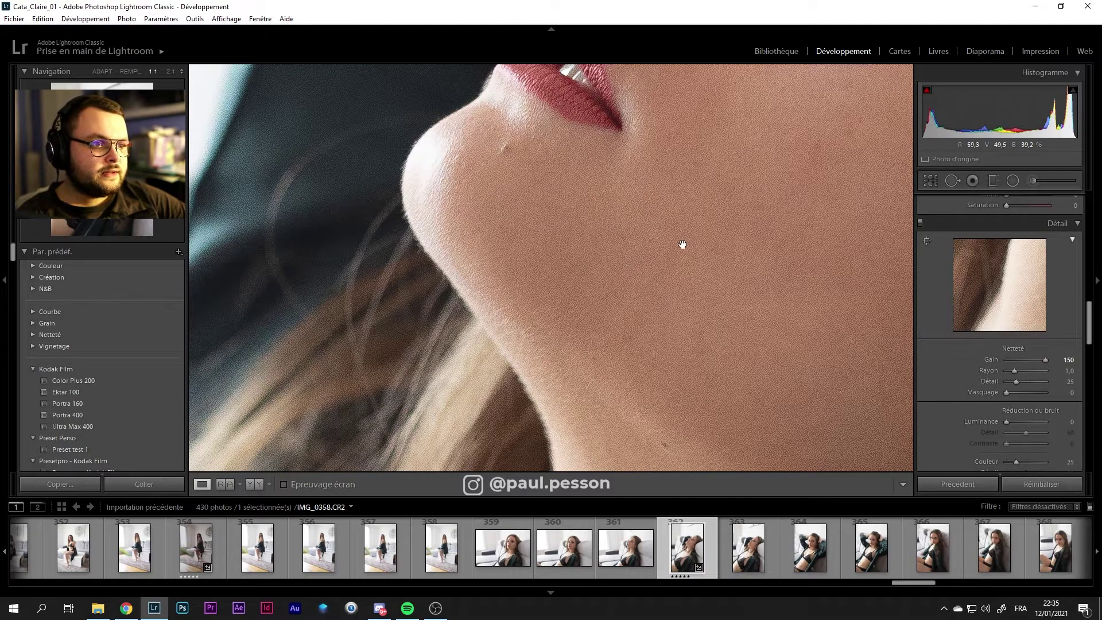
left_click_drag(580, 160, 442, 364)
left_click_drag(588, 246, 450, 357)
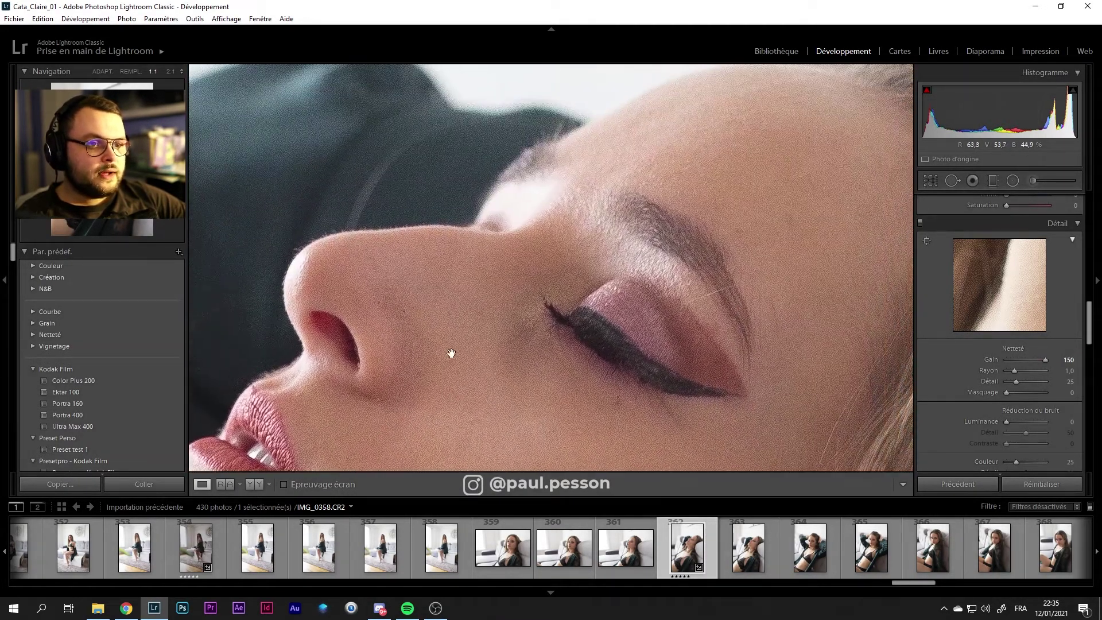
left_click_drag(757, 201, 657, 258)
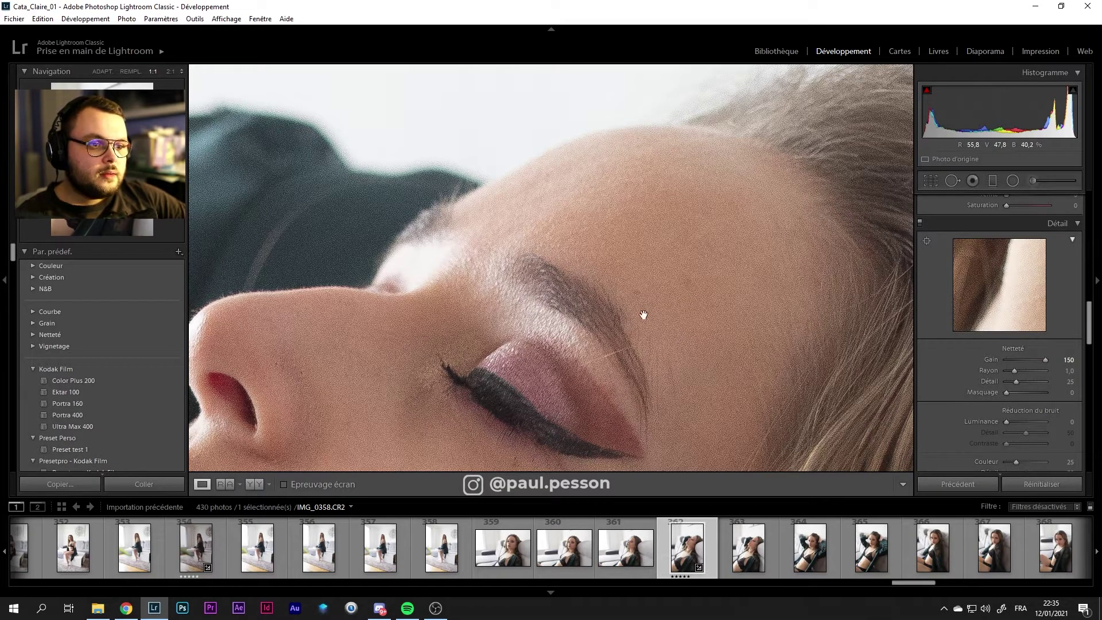
left_click_drag(655, 388, 635, 197)
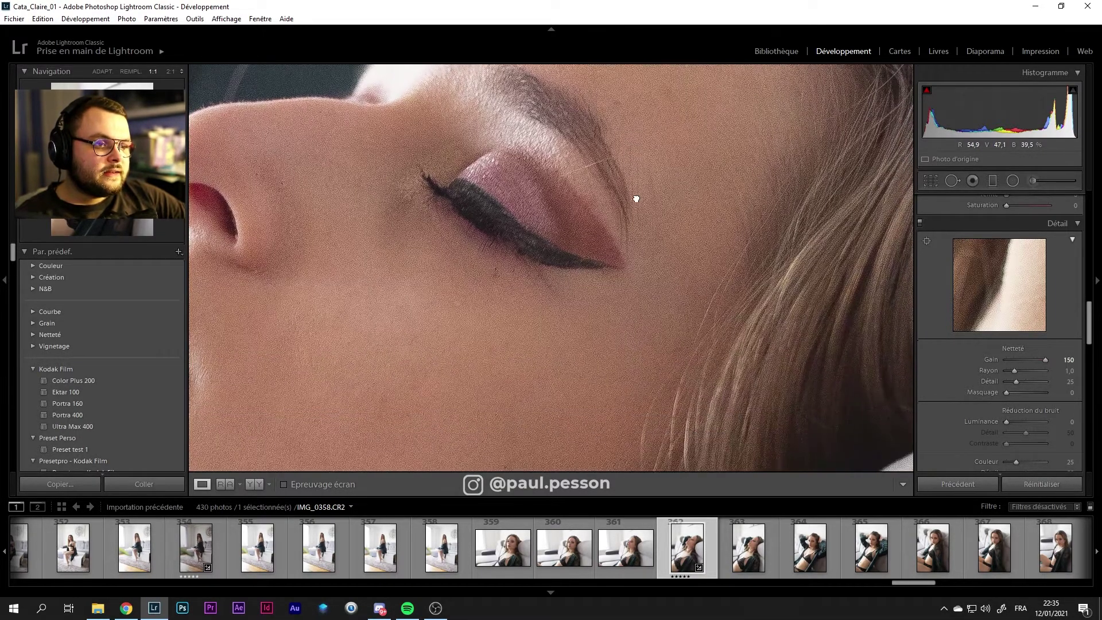
left_click_drag(422, 347, 608, 226)
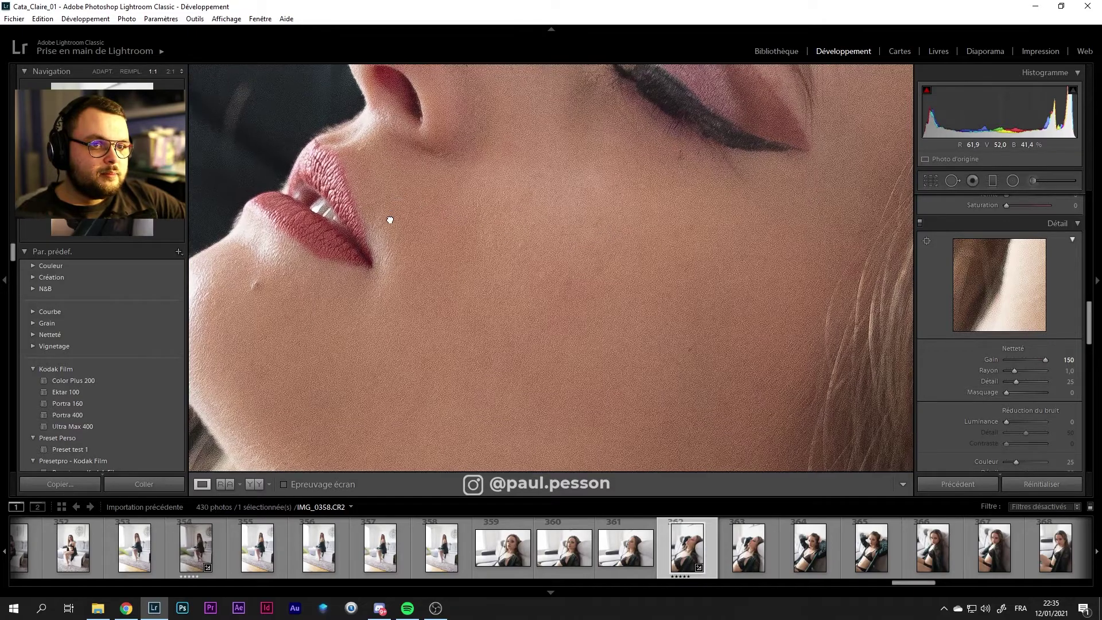
left_click_drag(389, 218, 368, 341)
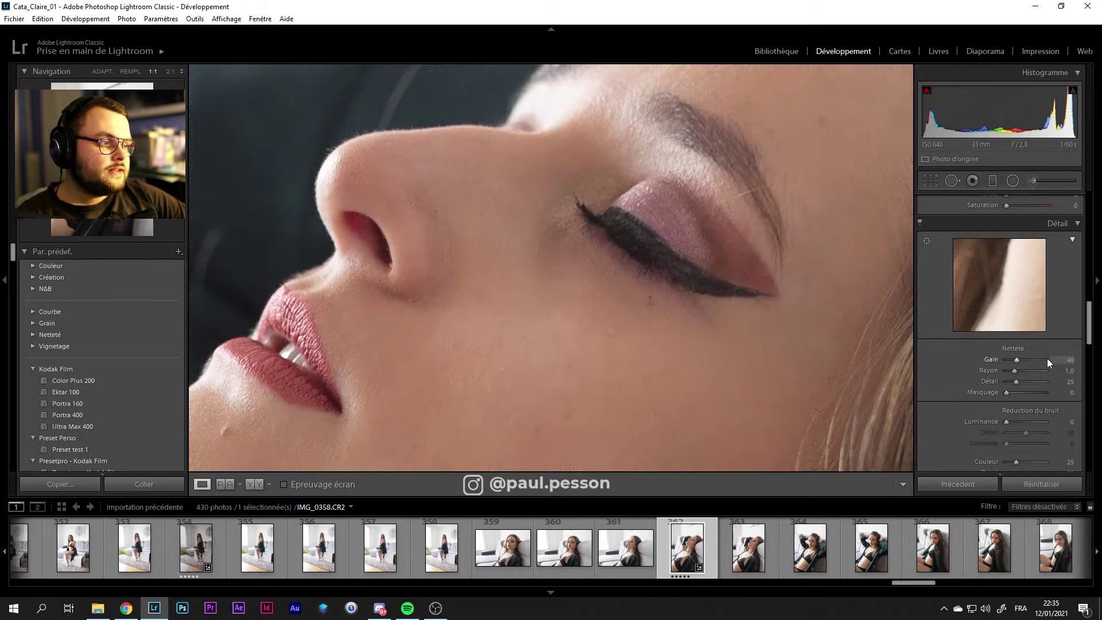
left_click_drag(1046, 360, 1017, 360)
left_click(517, 319)
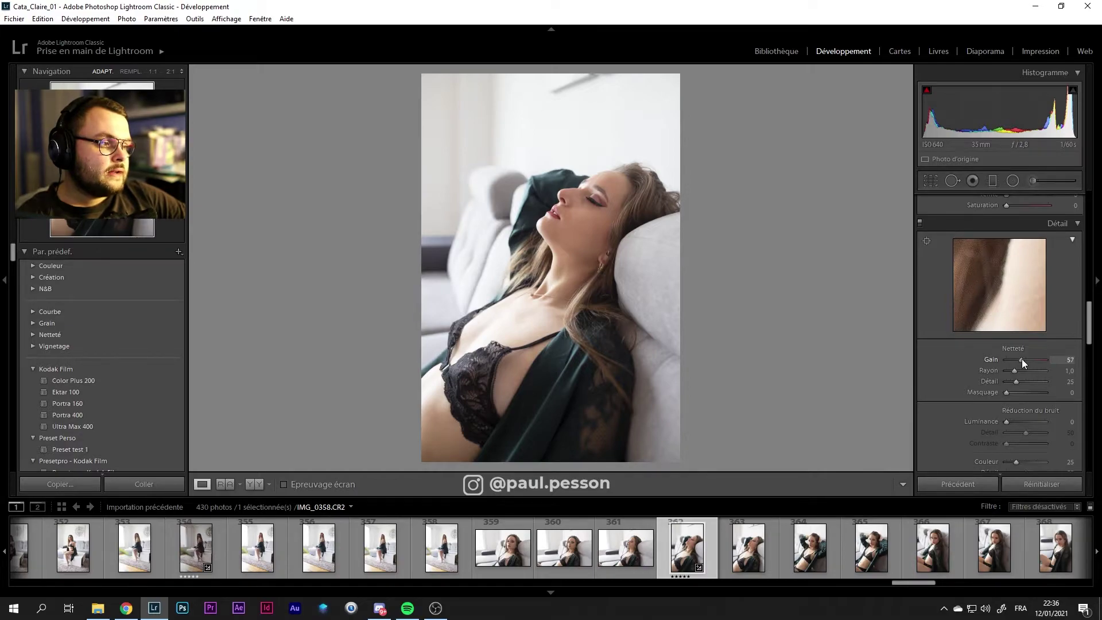
Keep sharpening amount near 57 and inspect the lips and eye at 1:1
left_click_drag(1024, 359, 1021, 360)
left_click(577, 225)
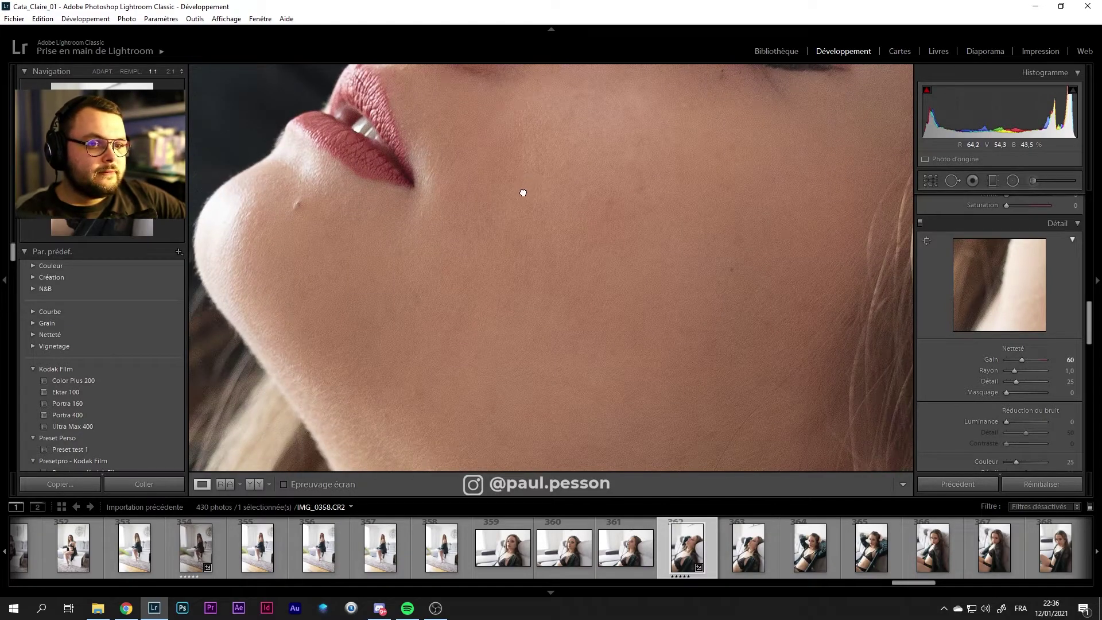
left_click_drag(522, 190, 509, 274)
left_click_drag(603, 209, 566, 258)
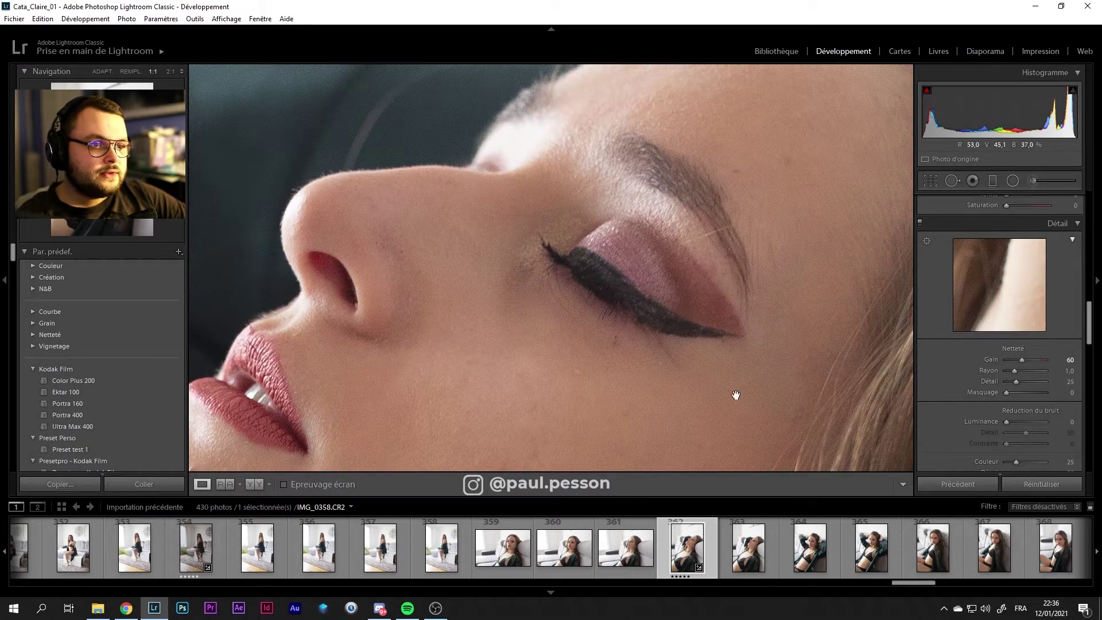
left_click_drag(734, 394, 733, 247)
left_click(339, 210)
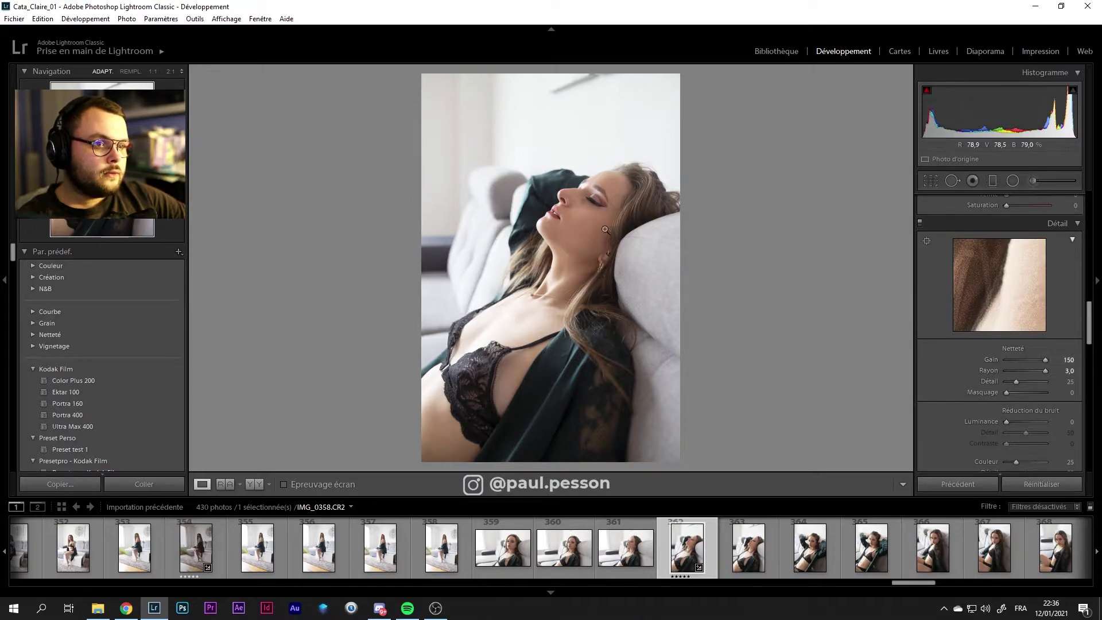
Raise sharpening Détail from 25 to 100 and check the face at full size
left_click(517, 184)
left_click_drag(516, 184, 635, 362)
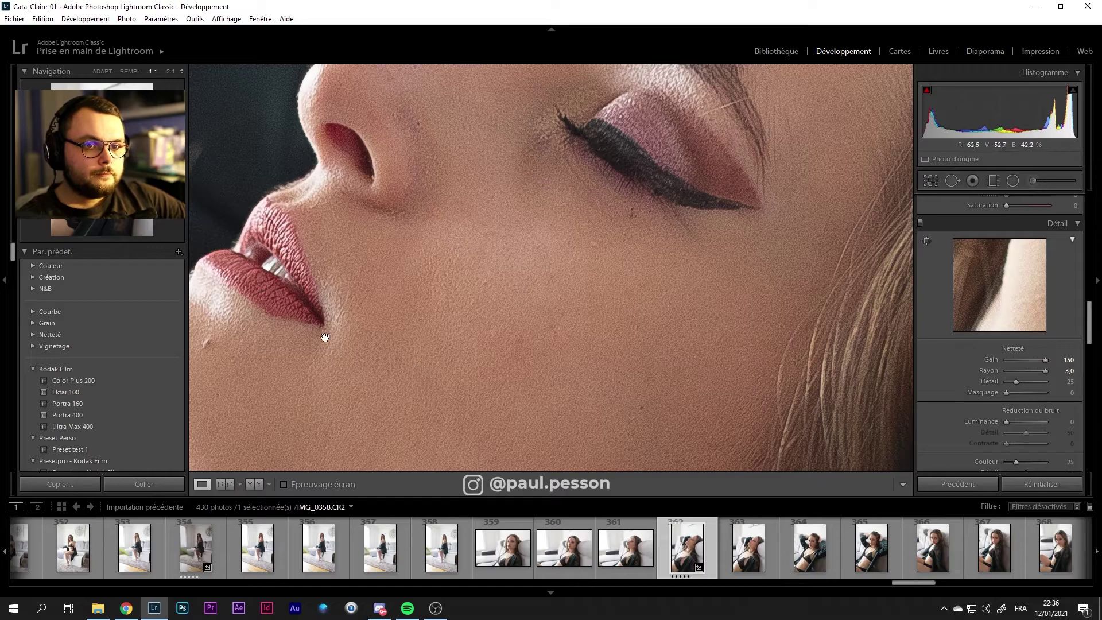
left_click_drag(1016, 383, 1084, 384)
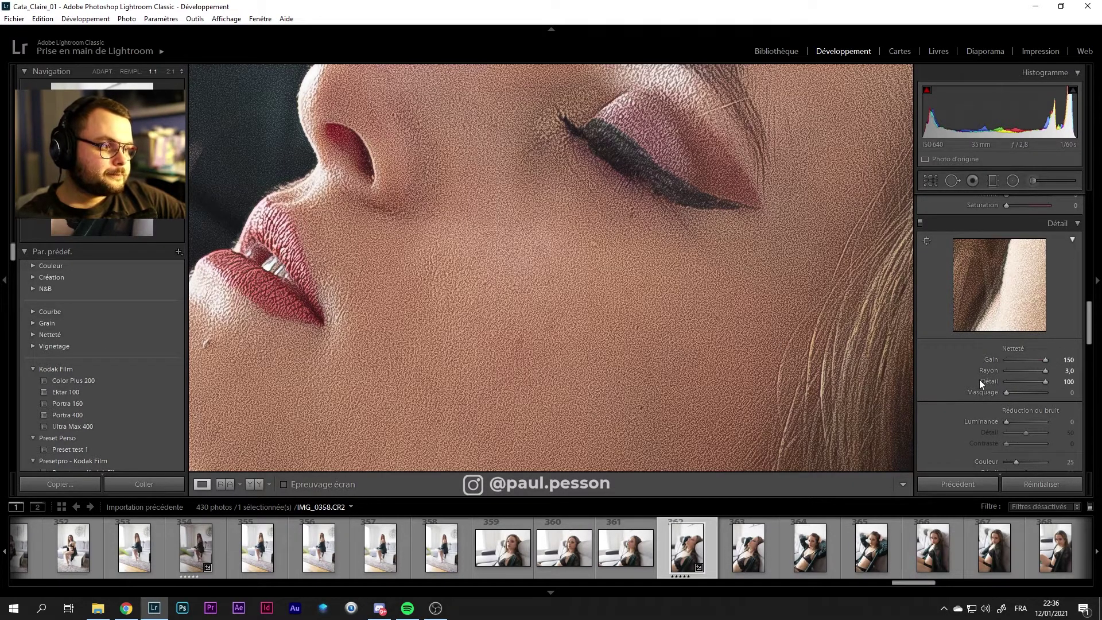
left_click_drag(524, 296, 654, 188)
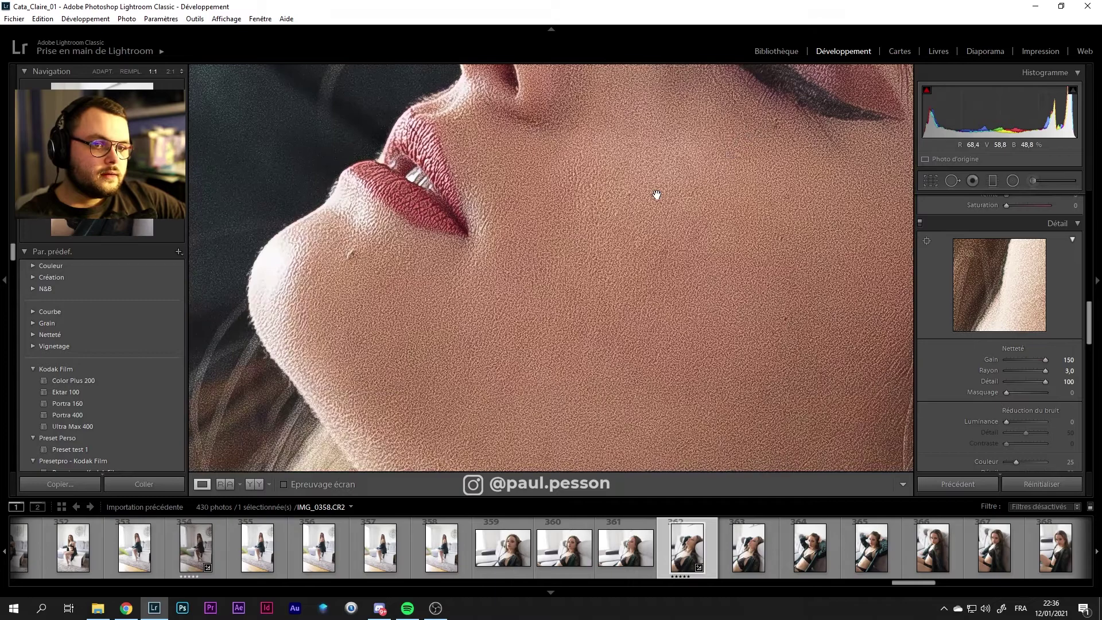
left_click(657, 193)
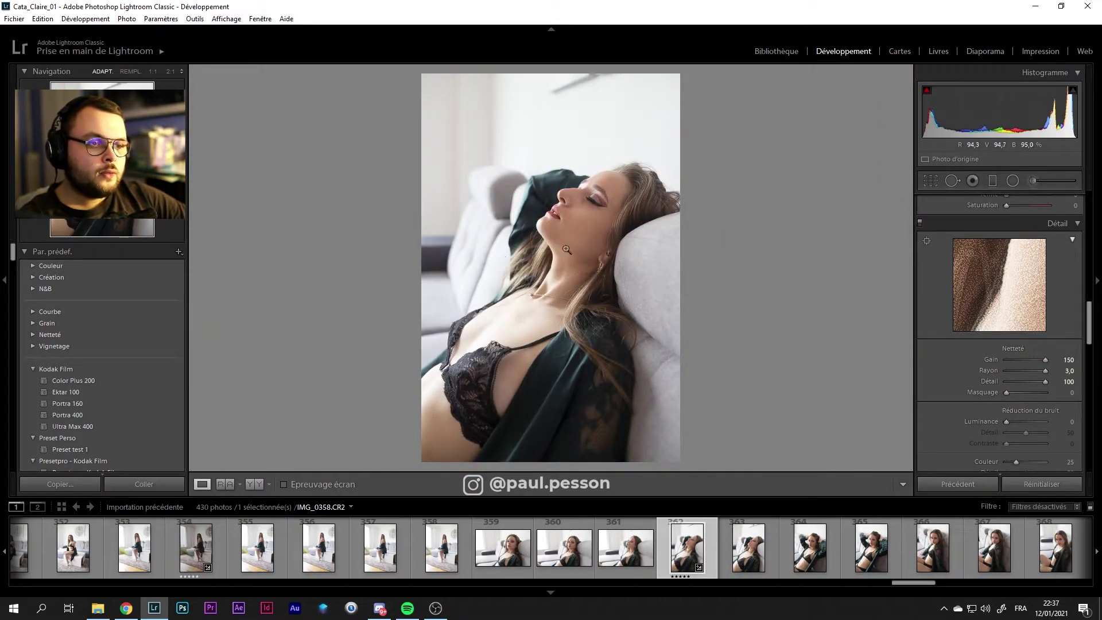
left_click(607, 242)
left_click(575, 310)
left_click(598, 229)
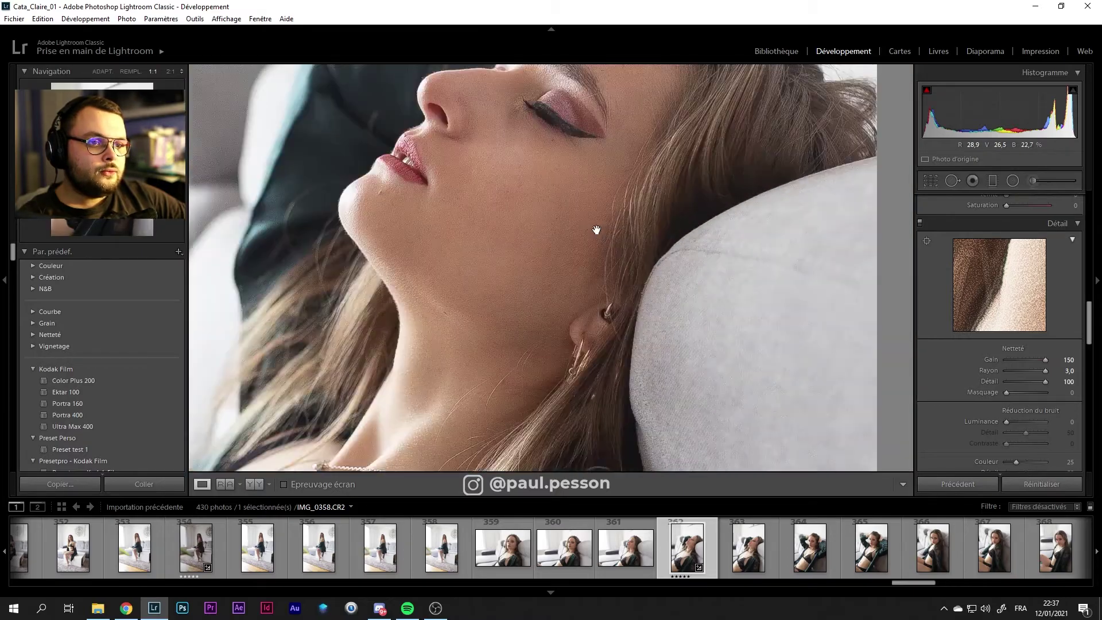
left_click_drag(598, 229, 605, 341)
double_click(604, 341)
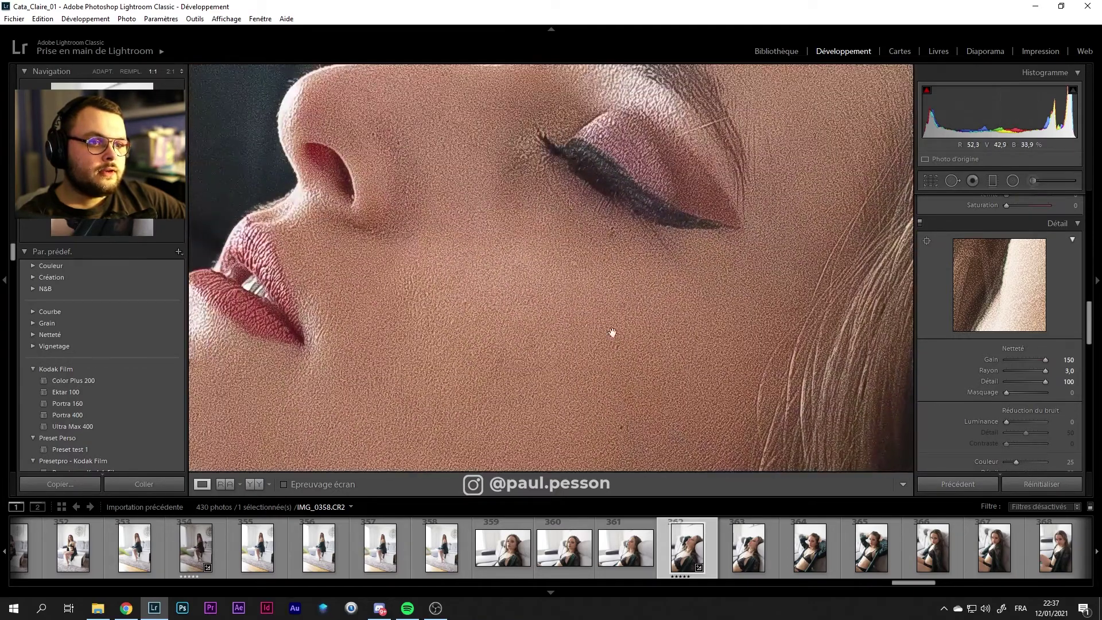
left_click(484, 240)
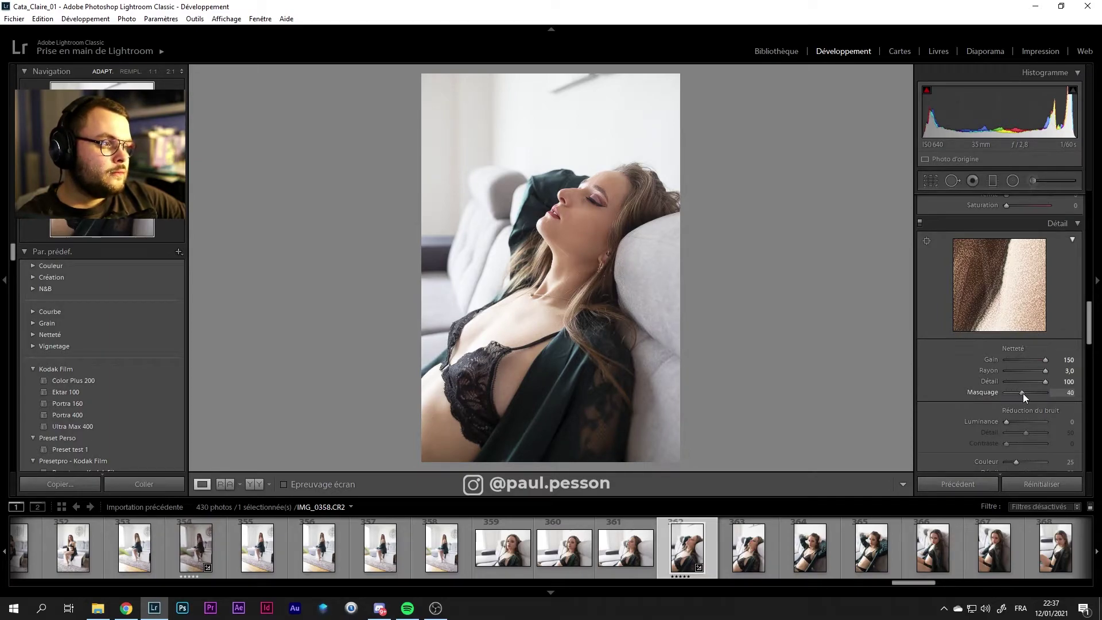
Set sharpening Masquage to 60 and inspect the lips and eye up close
left_click_drag(1029, 394, 1031, 393)
left_click(568, 229)
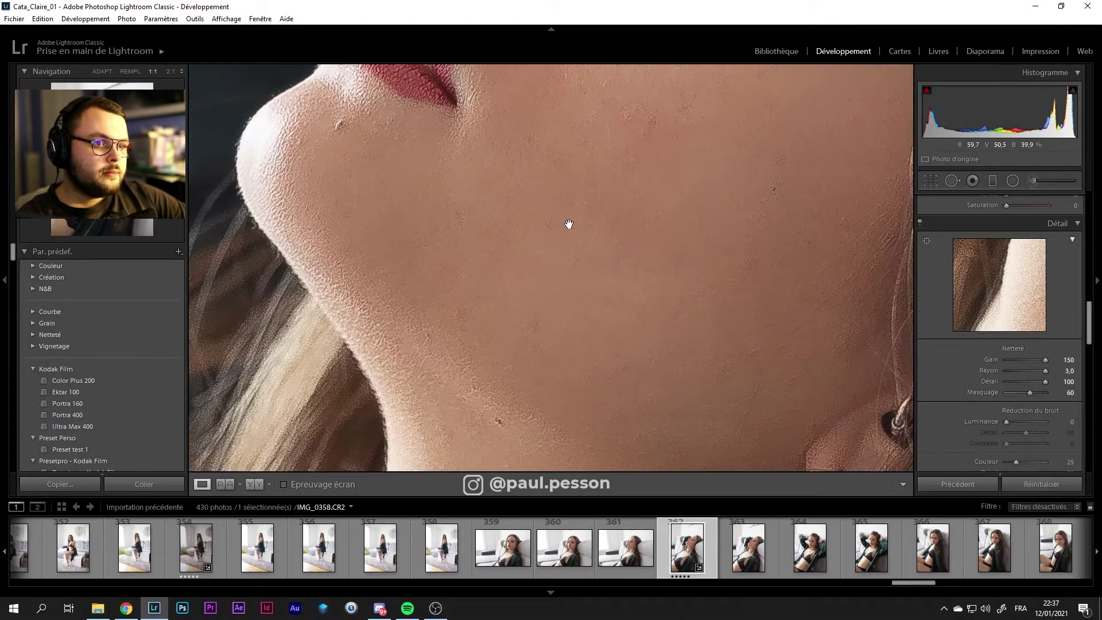
mouse_move(569, 226)
left_mouse_down()
mouse_move(546, 329)
mouse_move(566, 255)
left_mouse_up()
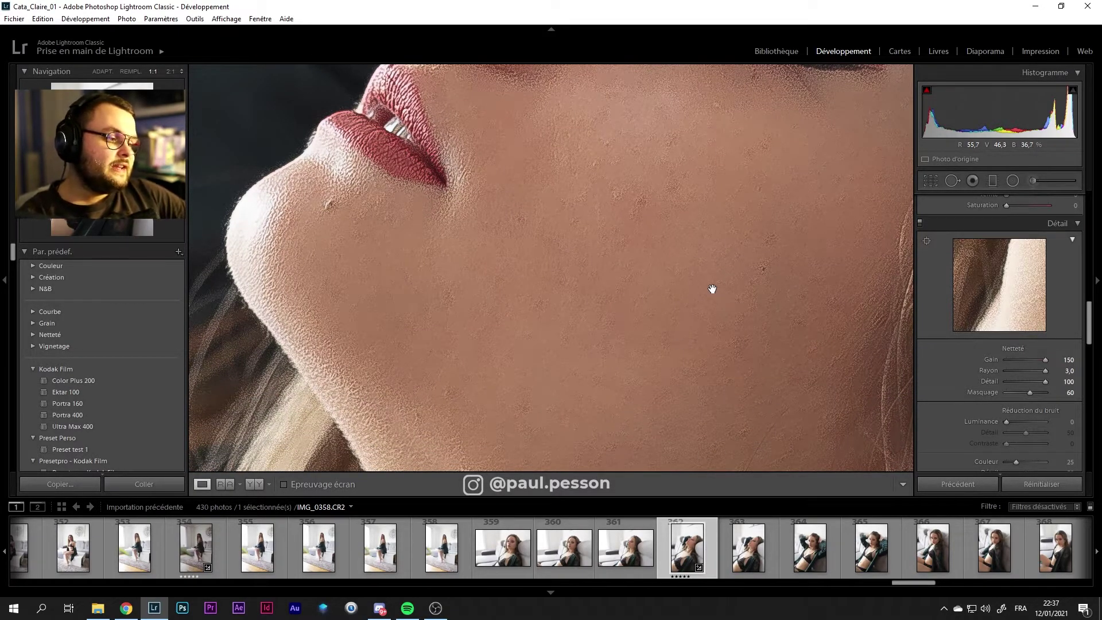
left_click_drag(677, 224, 660, 310)
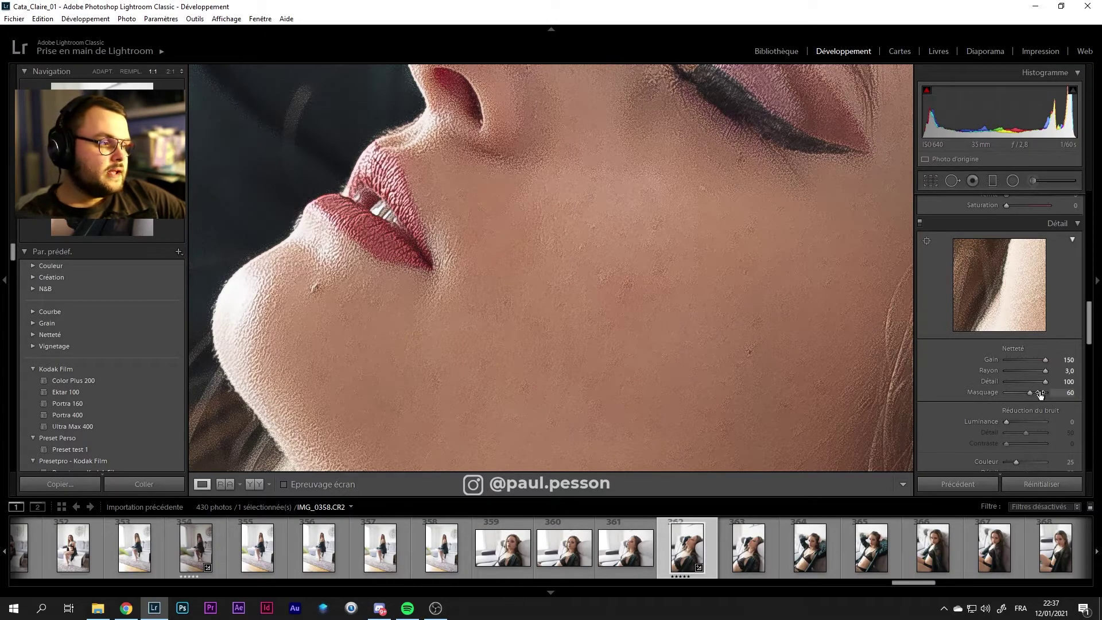
Reset Rayon to 1.0 and Détail to 25, keeping the amount at 57
double_click(1043, 371)
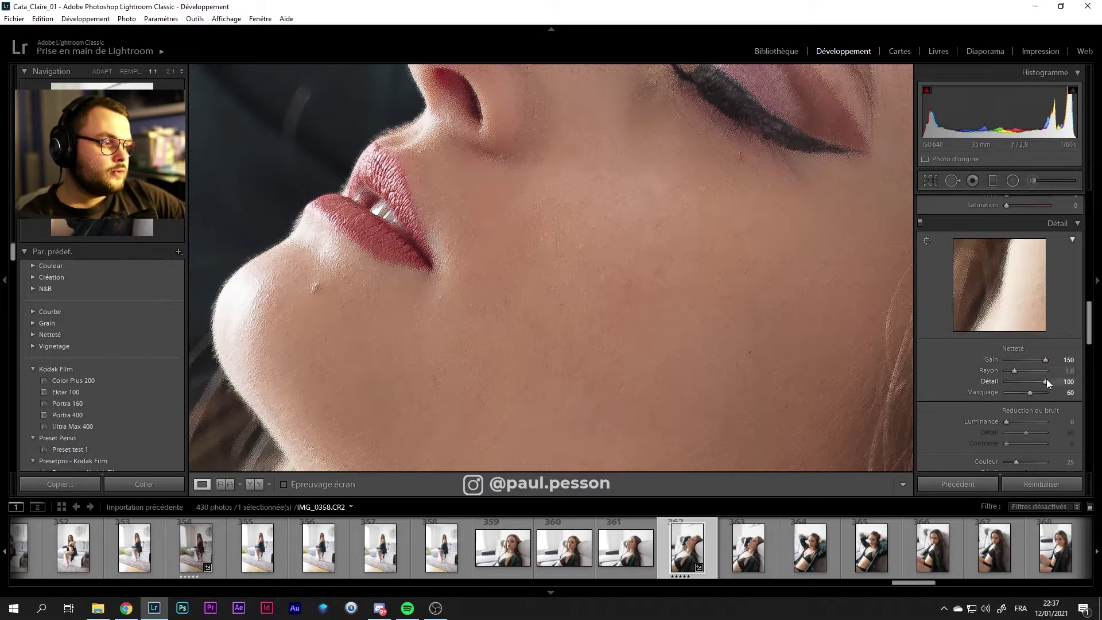
double_click(1046, 380)
left_click_drag(1021, 360, 1022, 360)
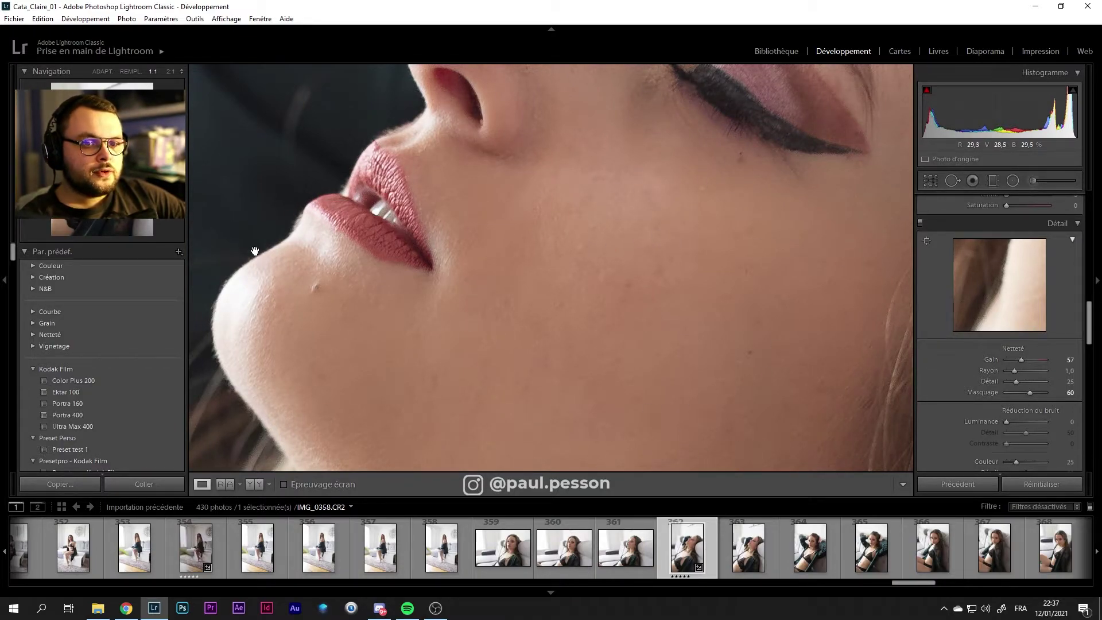
left_click(524, 280)
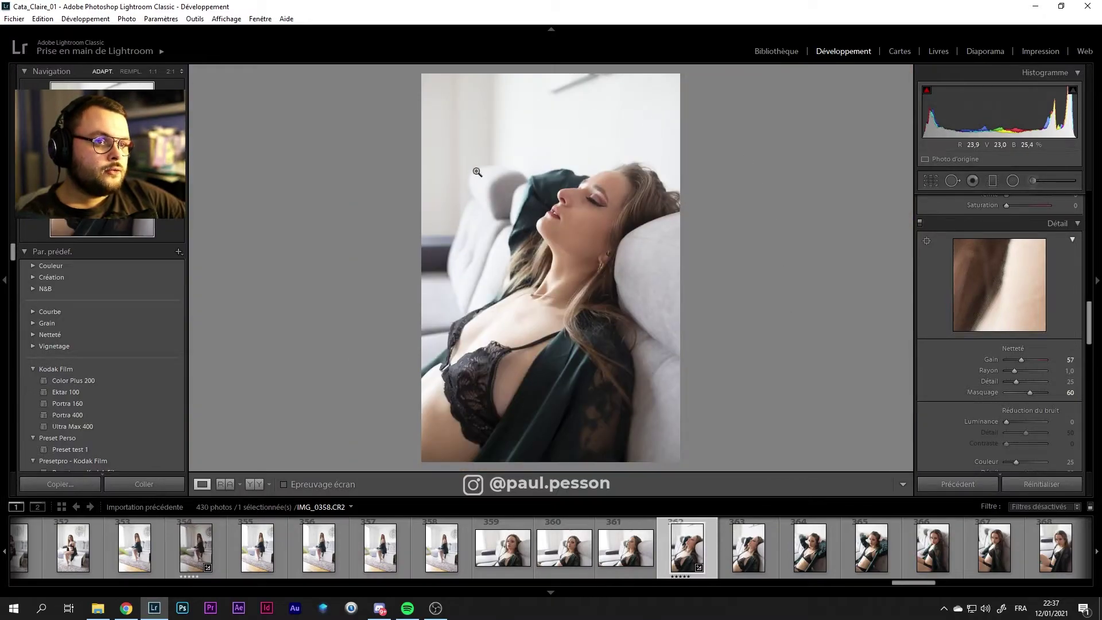
Reset sharpening to defaults, test luminance noise reduction 81 at 1:1, then settle on 19
left_click(1042, 484)
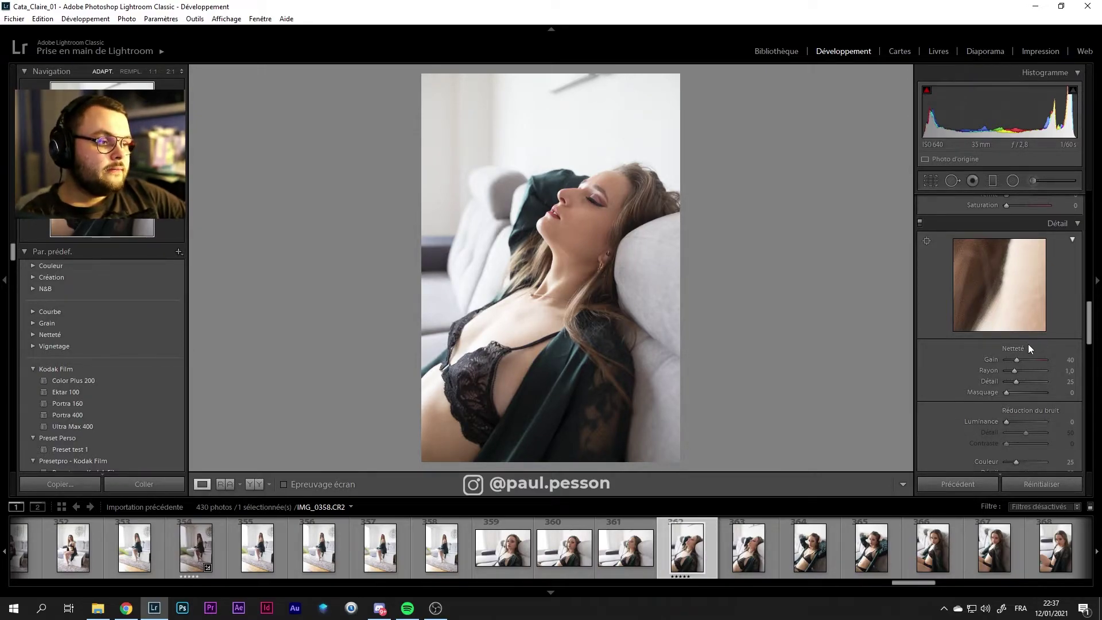
left_click_drag(1008, 424, 1041, 421)
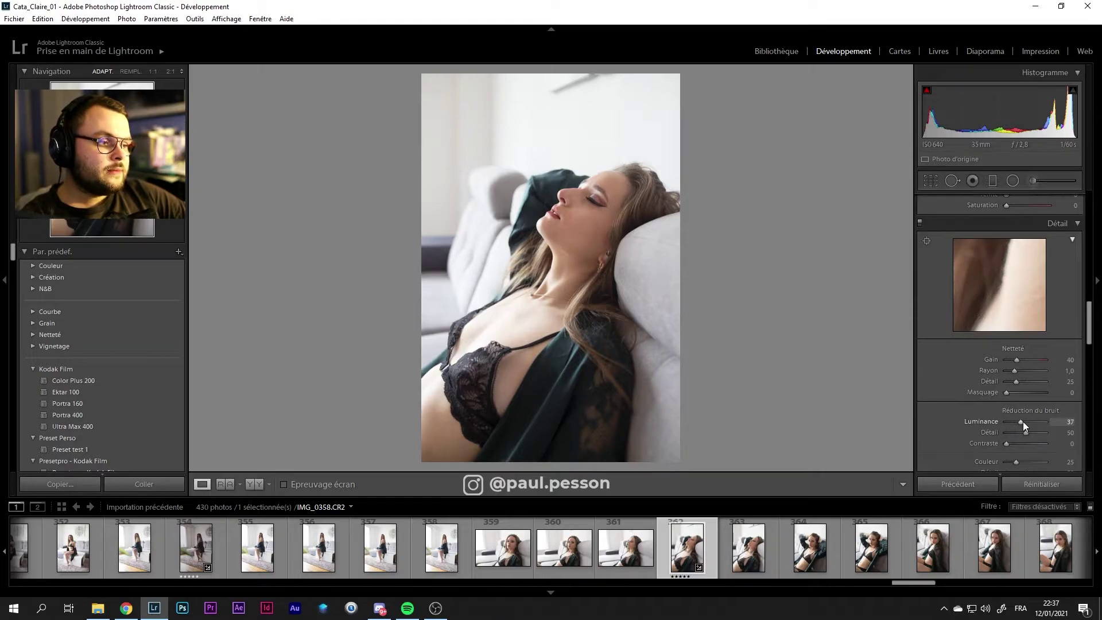
left_click(591, 235)
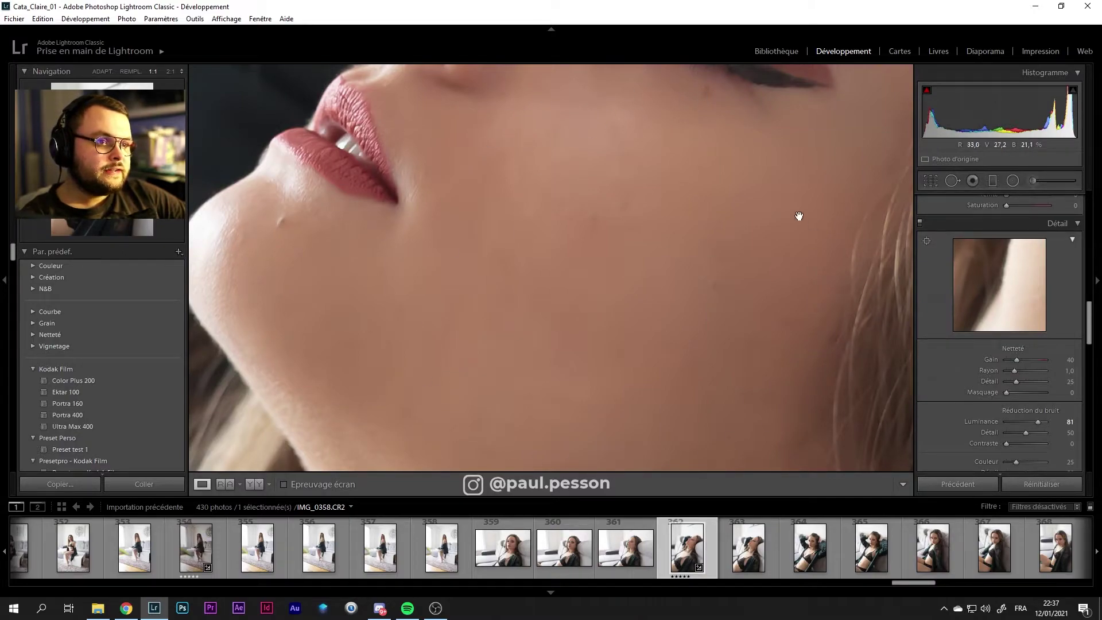
left_click_drag(672, 203, 593, 354)
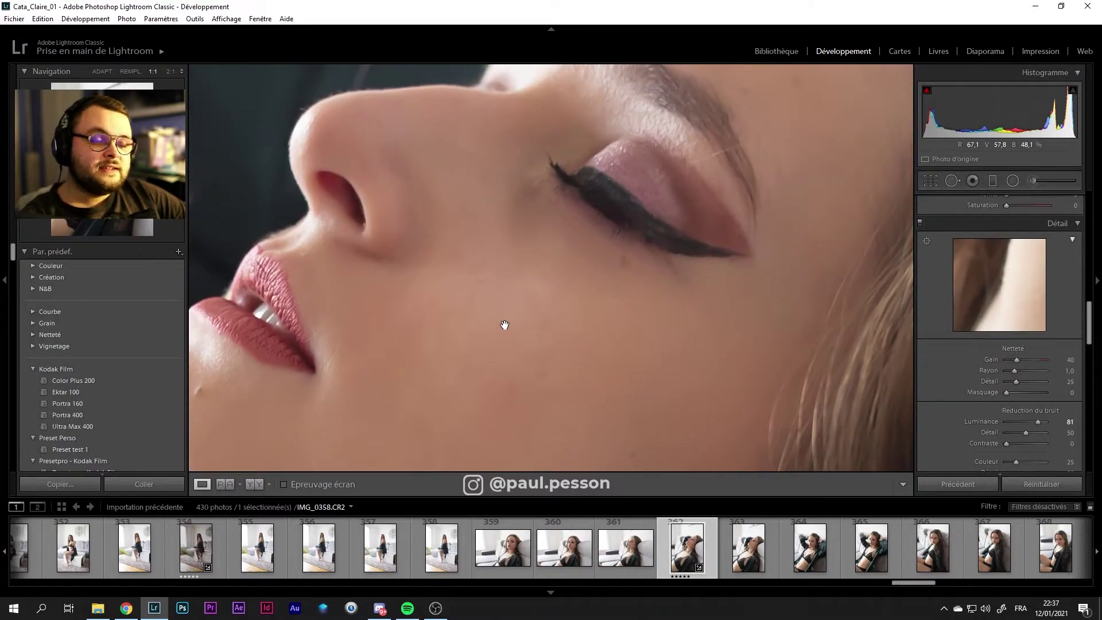
left_click(705, 294)
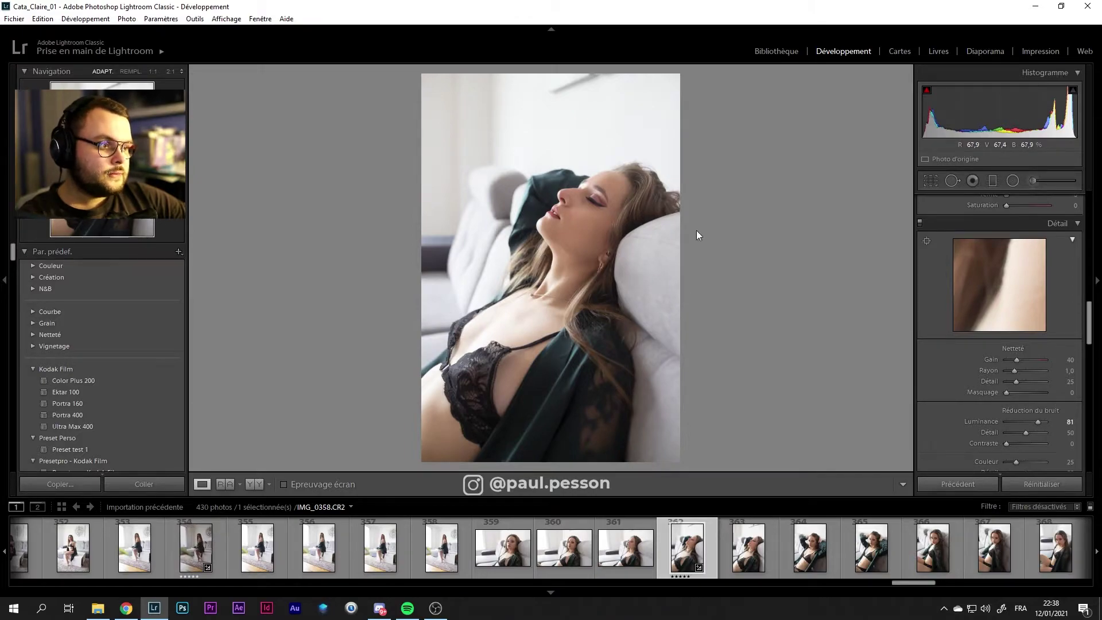
left_click_drag(1035, 421, 1008, 420)
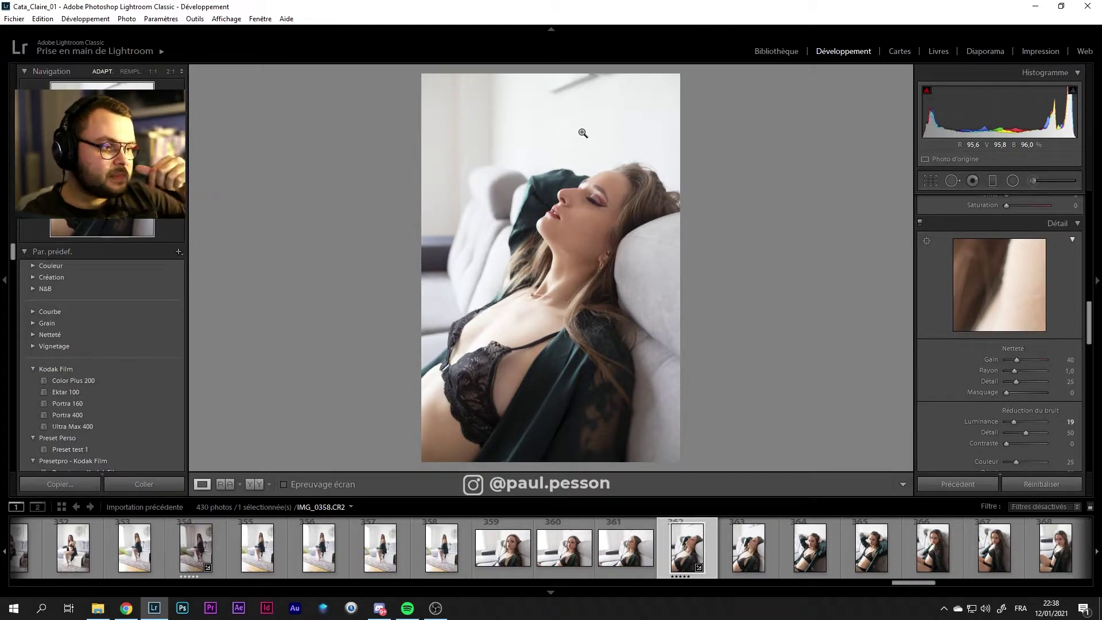
scroll(945, 430, "down", 3)
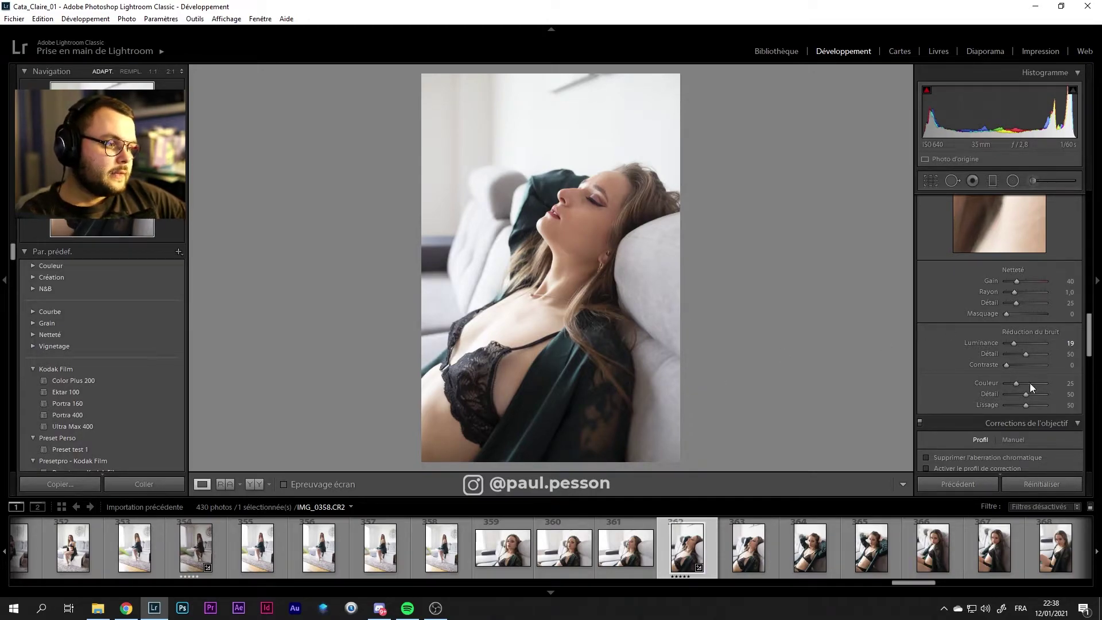
Enable lens profile correction so the Sigma 35mm profile is applied to the portrait
scroll(951, 345, "down", 2)
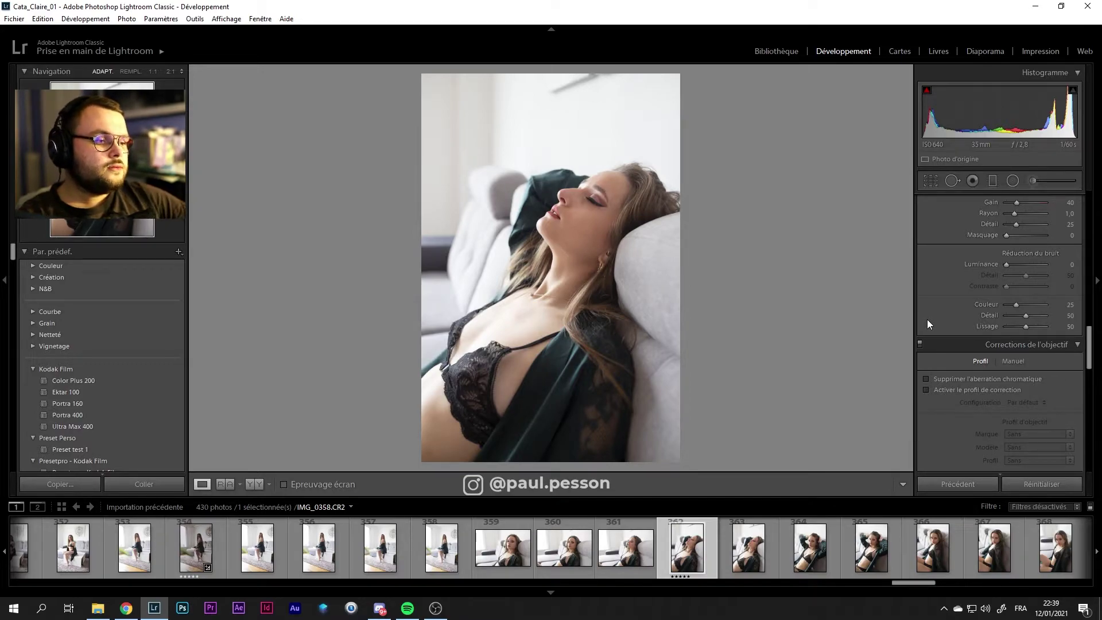
left_click(927, 390)
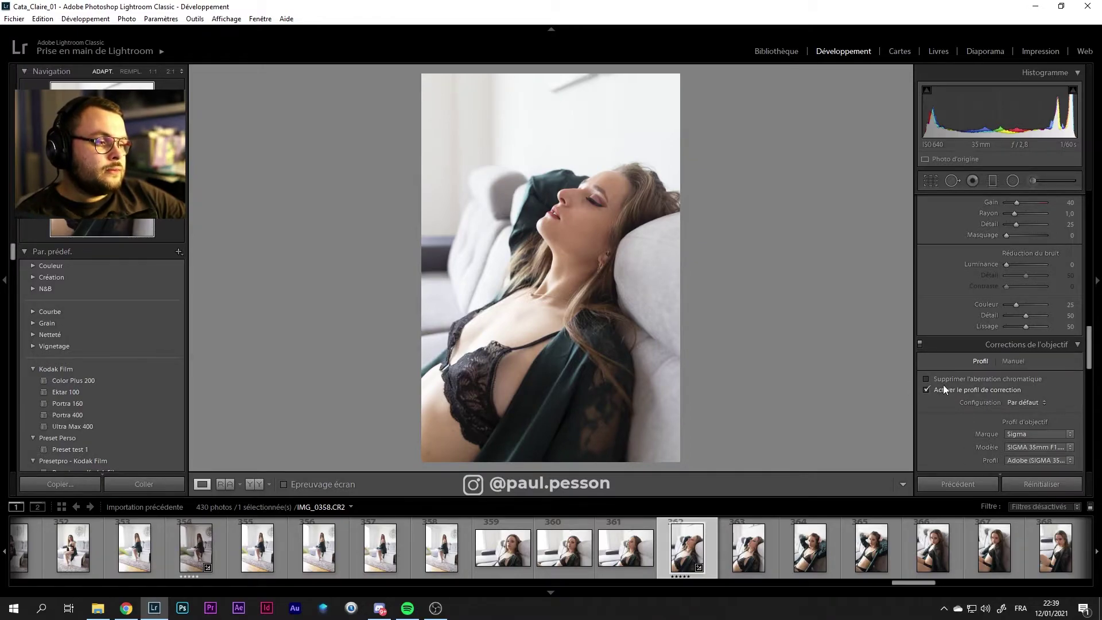
scroll(939, 408, "down", 3)
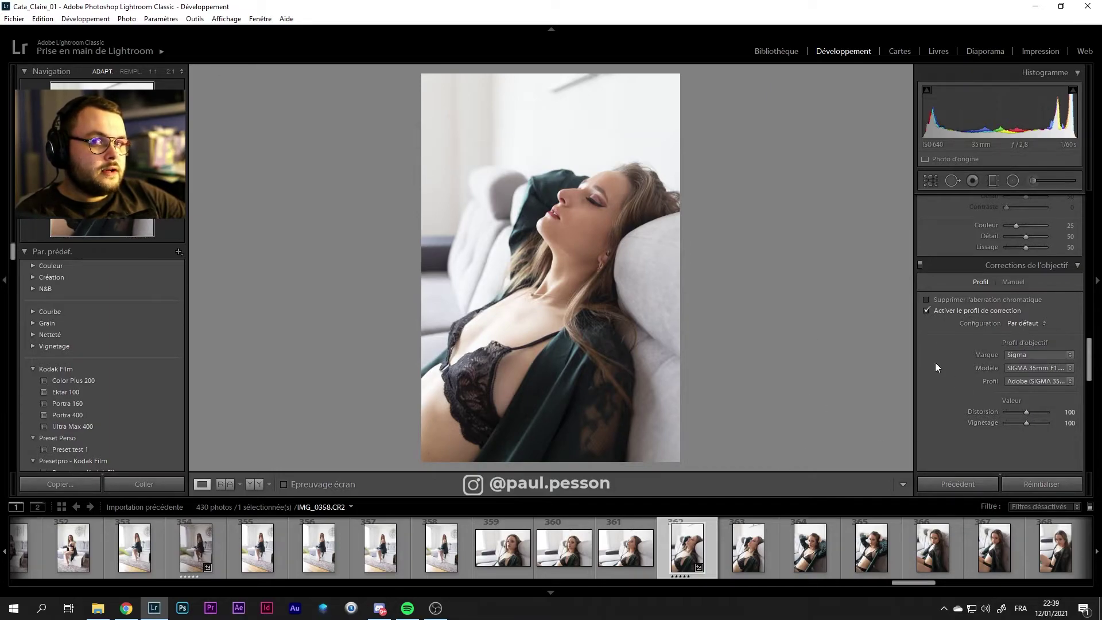
left_click(1028, 353)
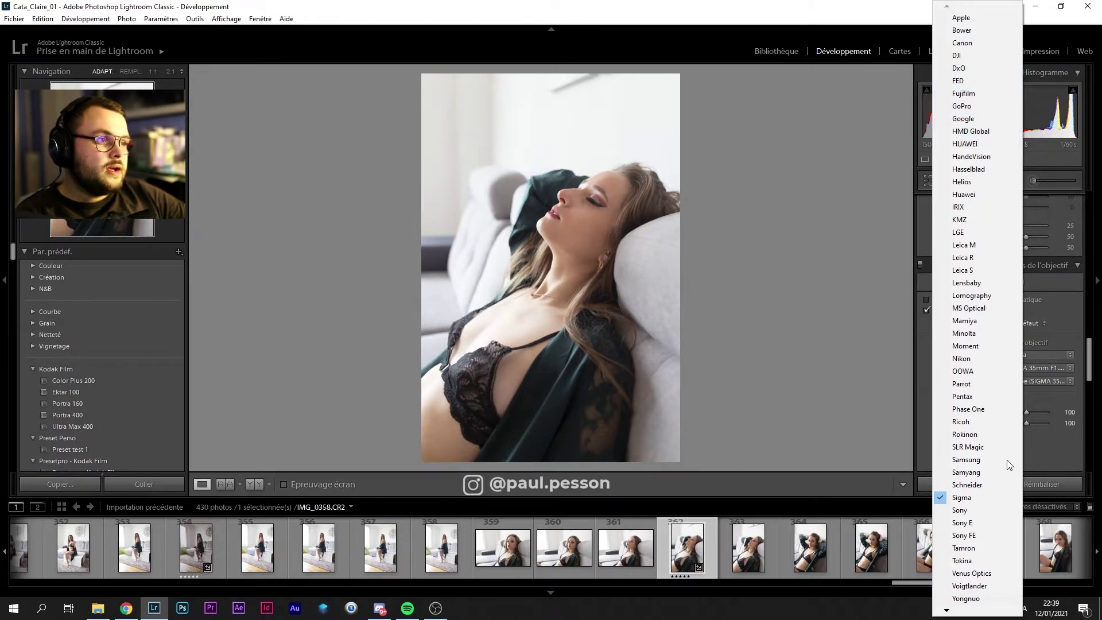
left_click(987, 497)
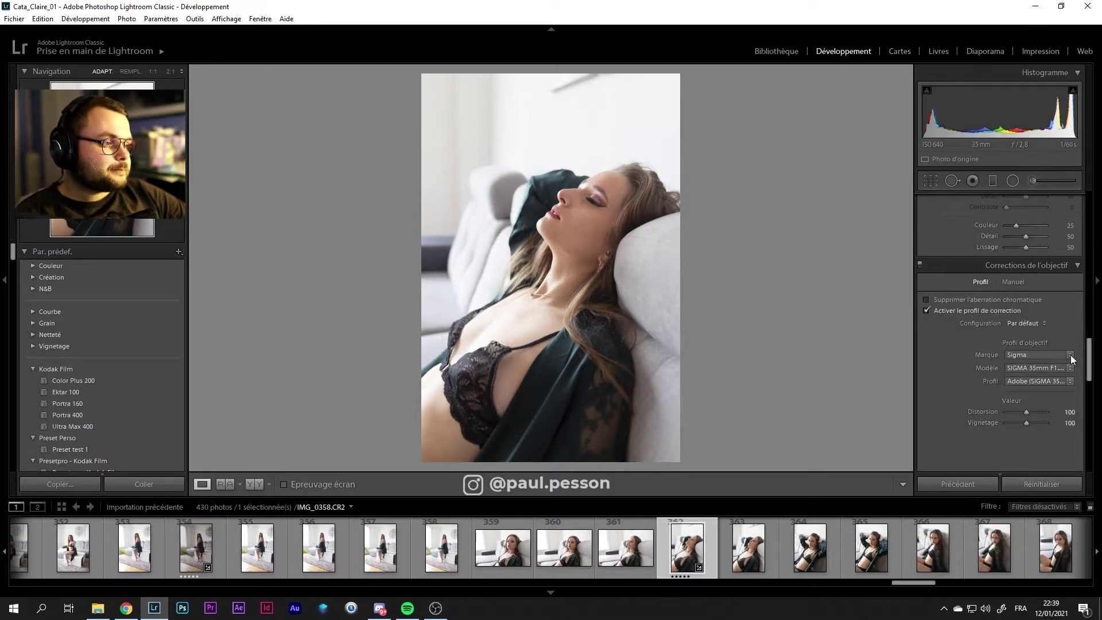
left_click(1052, 367)
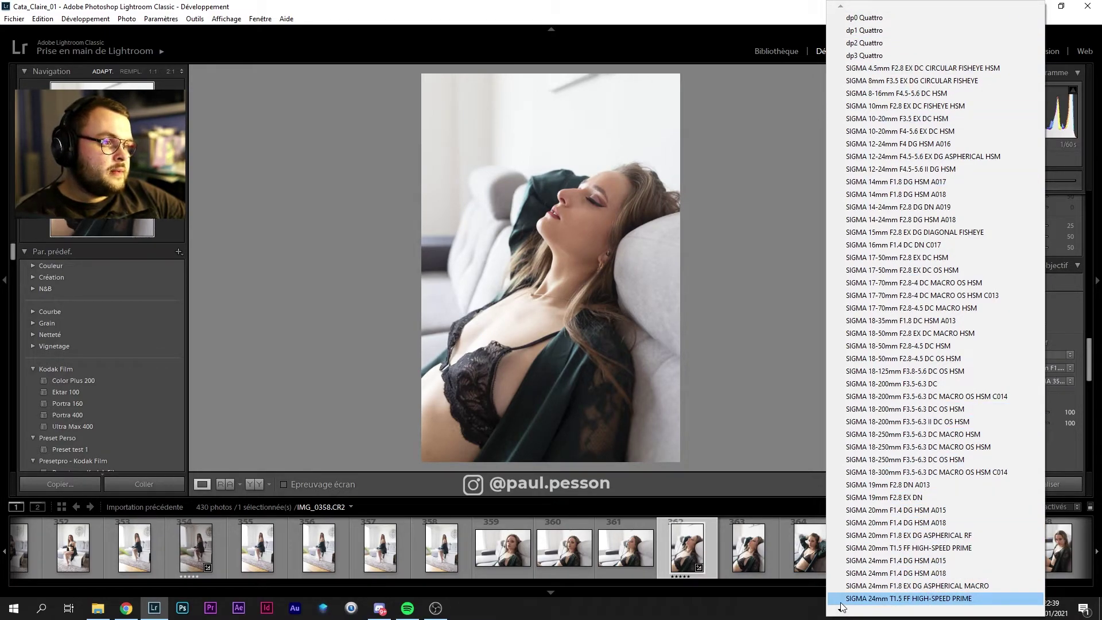
left_click(1060, 446)
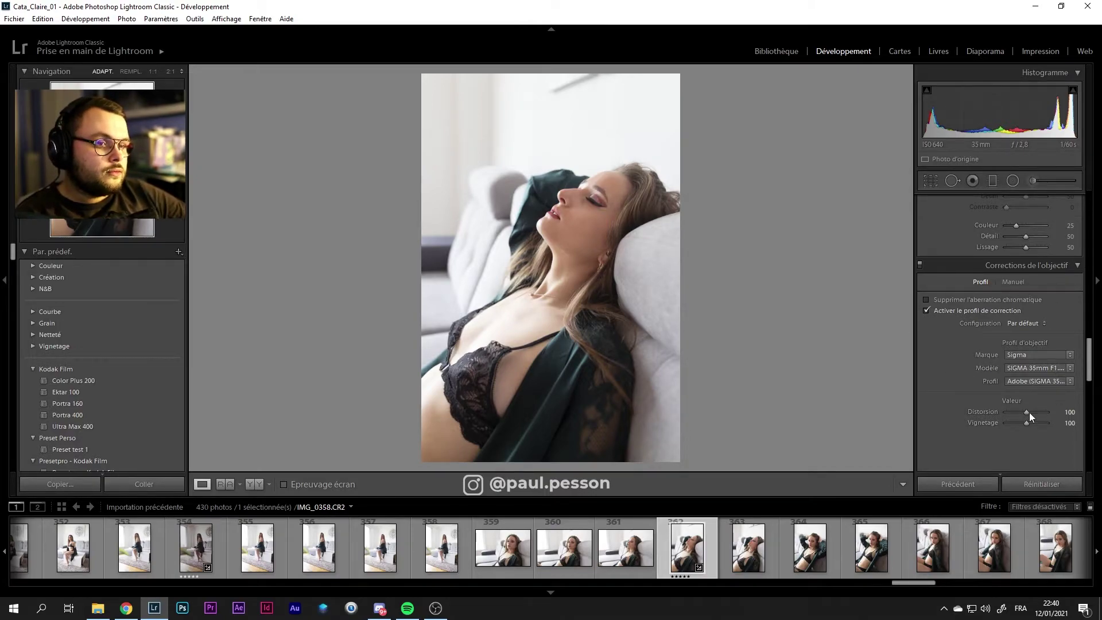
left_click(1058, 382)
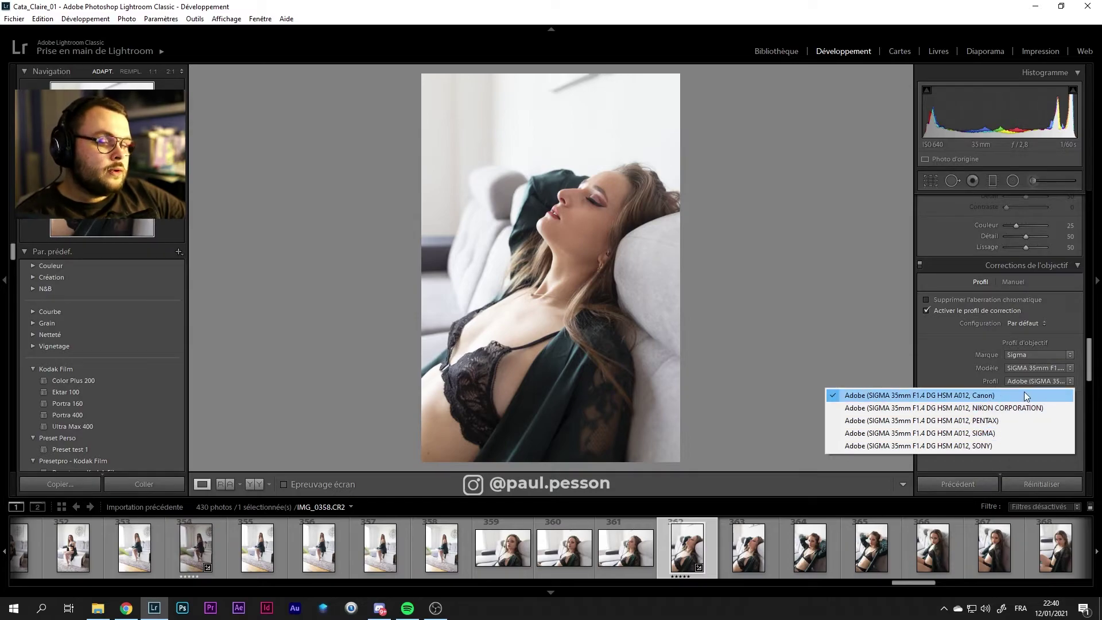
left_click(985, 402)
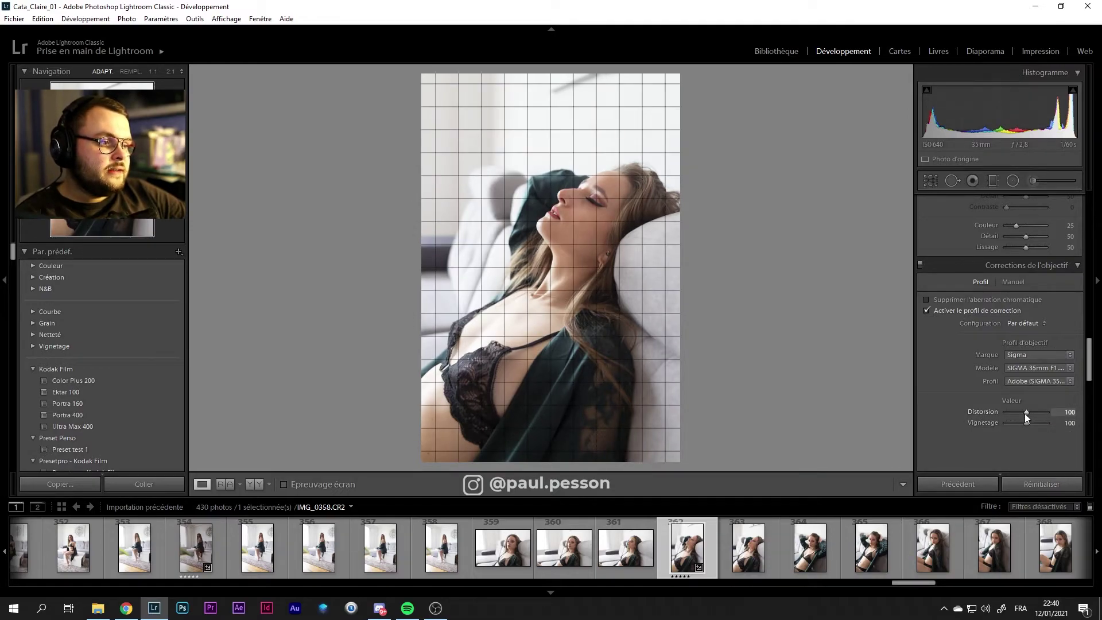
Compare distortion correction at 0 and 200 with the grid shown, then set it back to 100
mouse_move(1026, 413)
left_mouse_down()
mouse_move(939, 418)
mouse_move(1101, 427)
left_mouse_up()
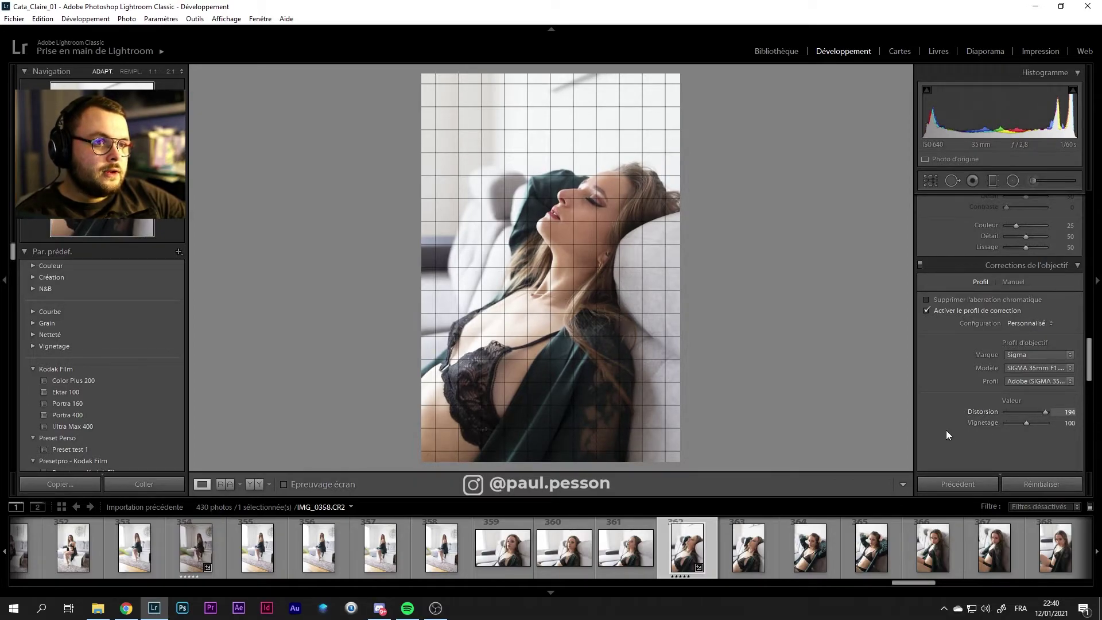
key("ctrl+z")
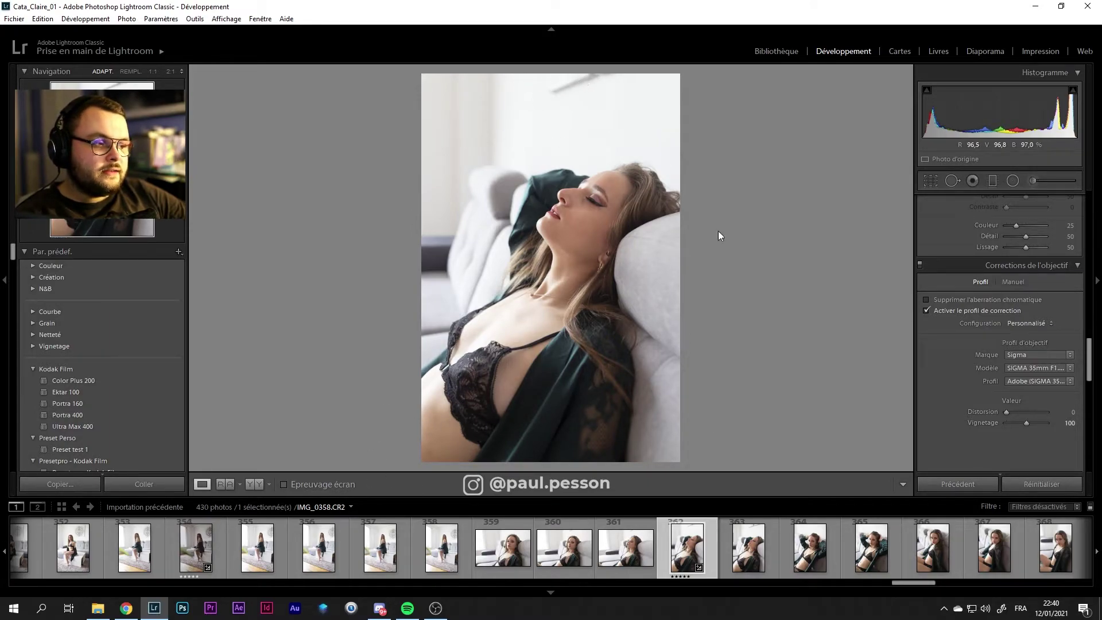
left_click(1007, 413)
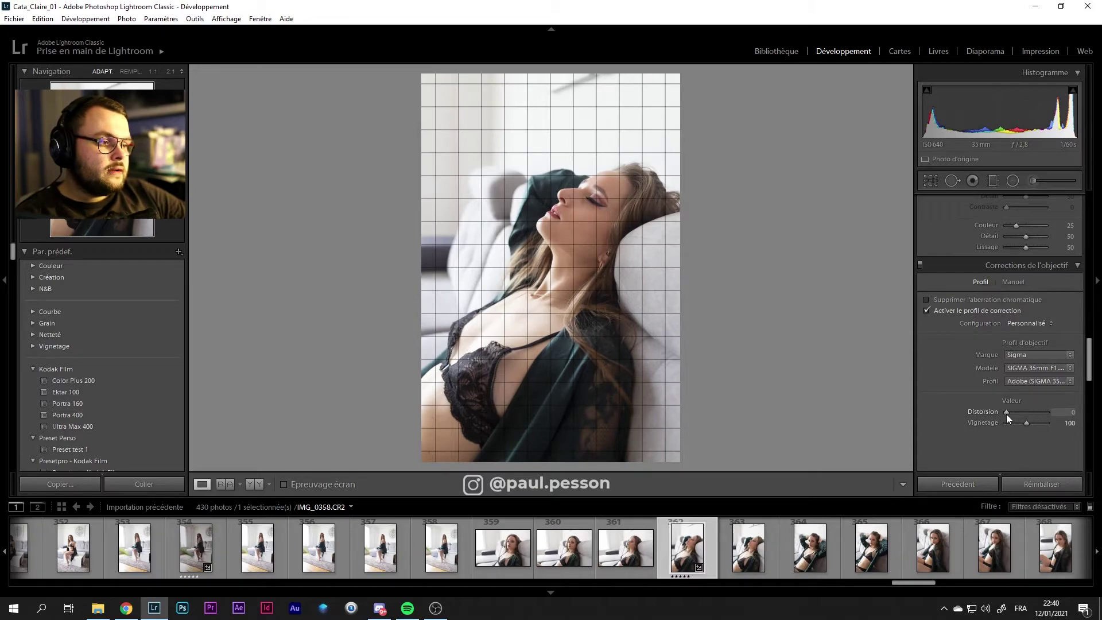
left_click_drag(1007, 415, 1046, 413)
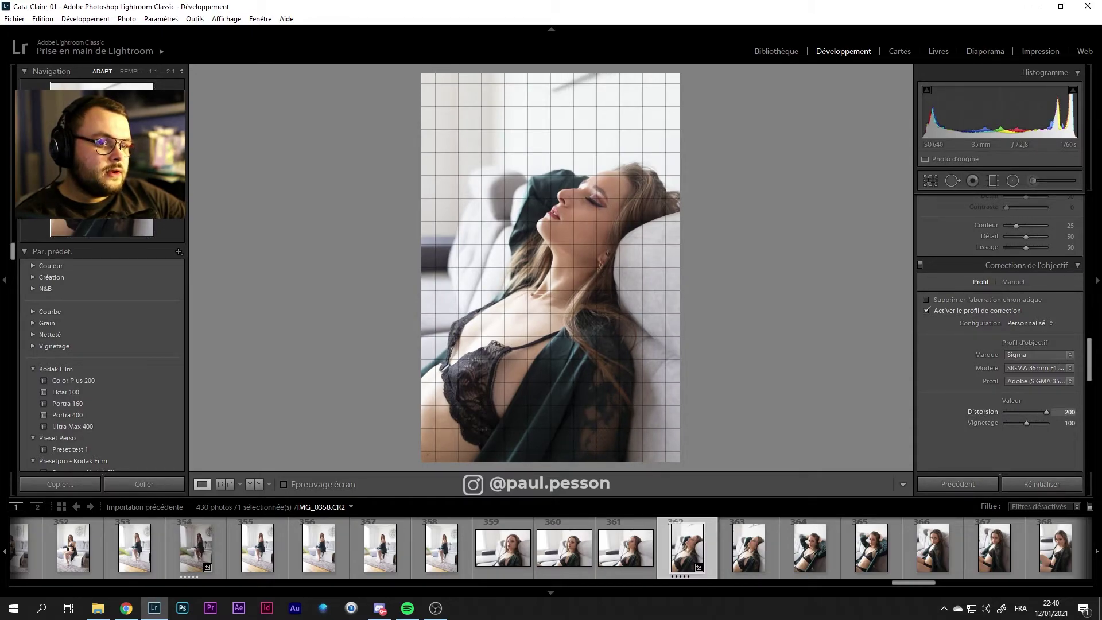
double_click(984, 413)
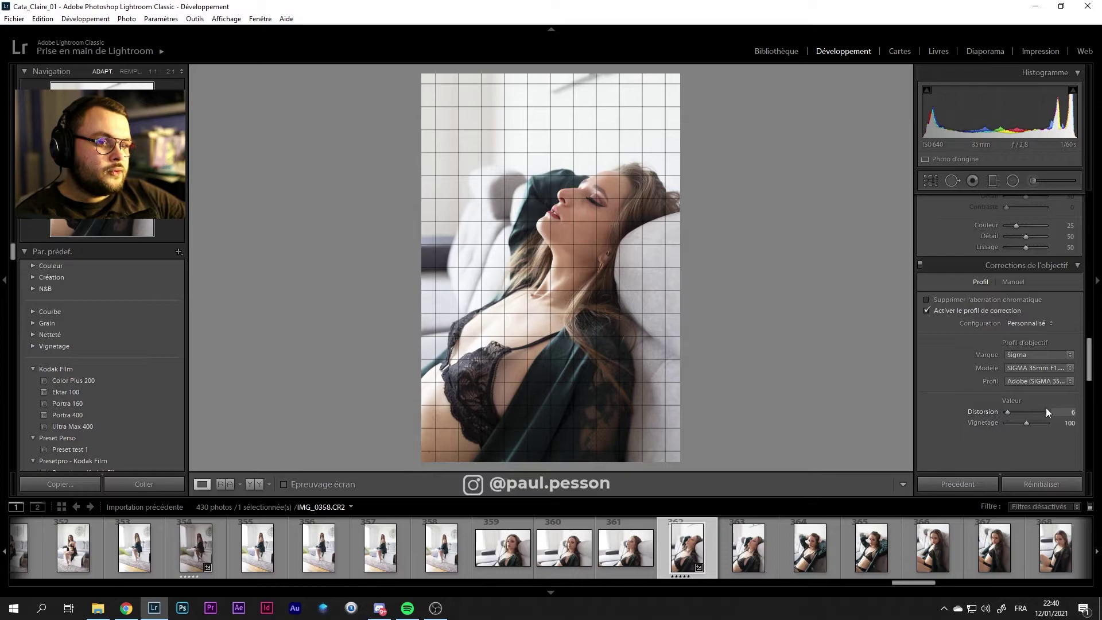
left_click_drag(1047, 412, 1047, 412)
double_click(983, 412)
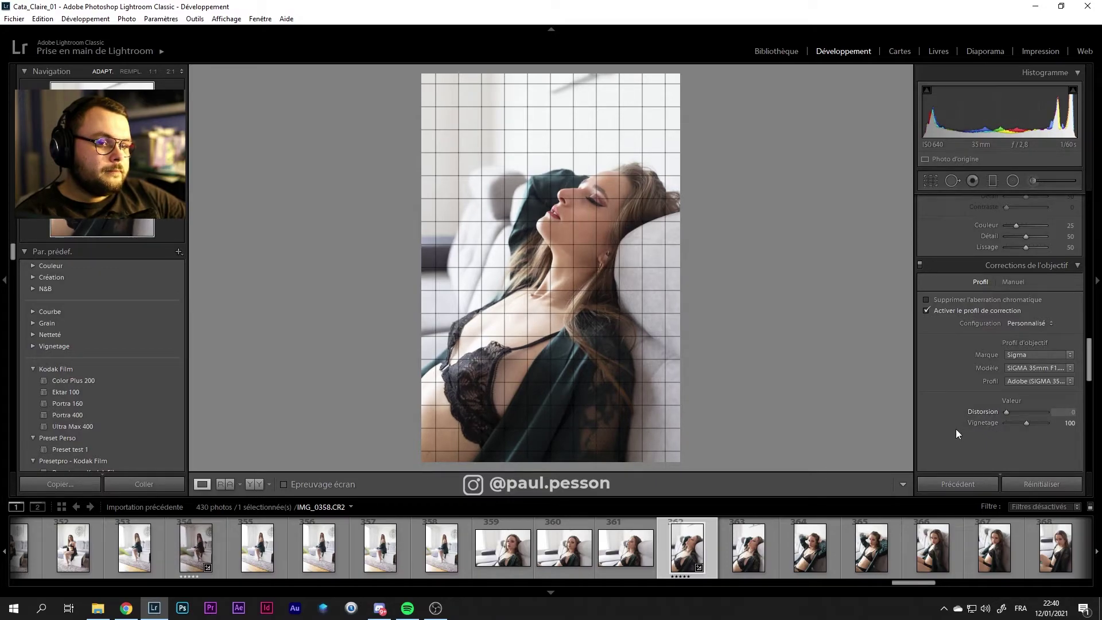
left_click_drag(1006, 412, 1047, 412)
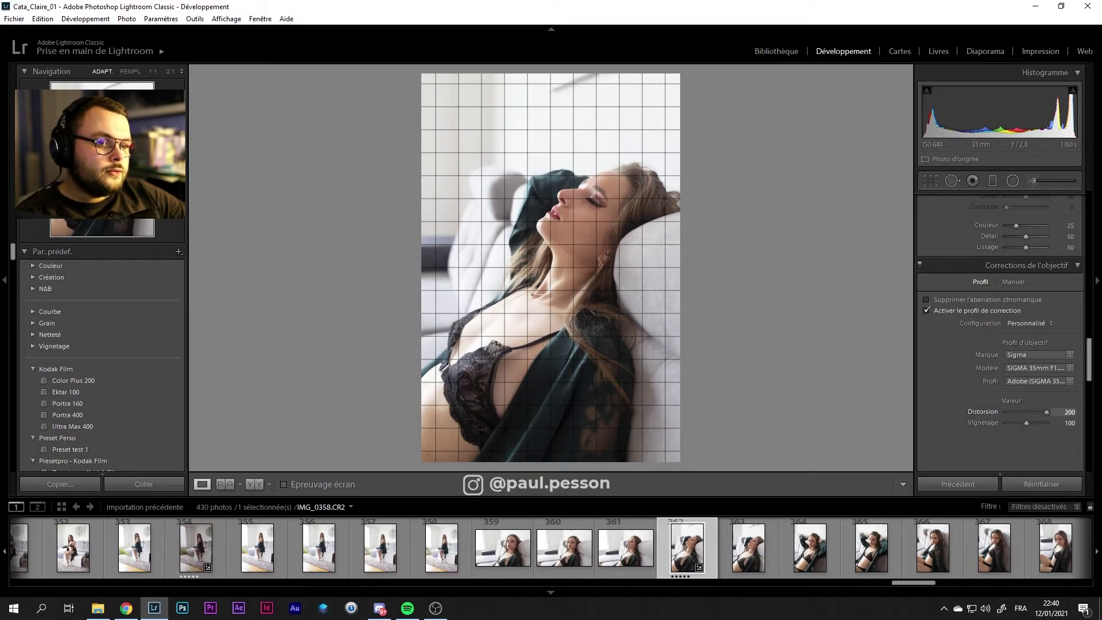
double_click(984, 412)
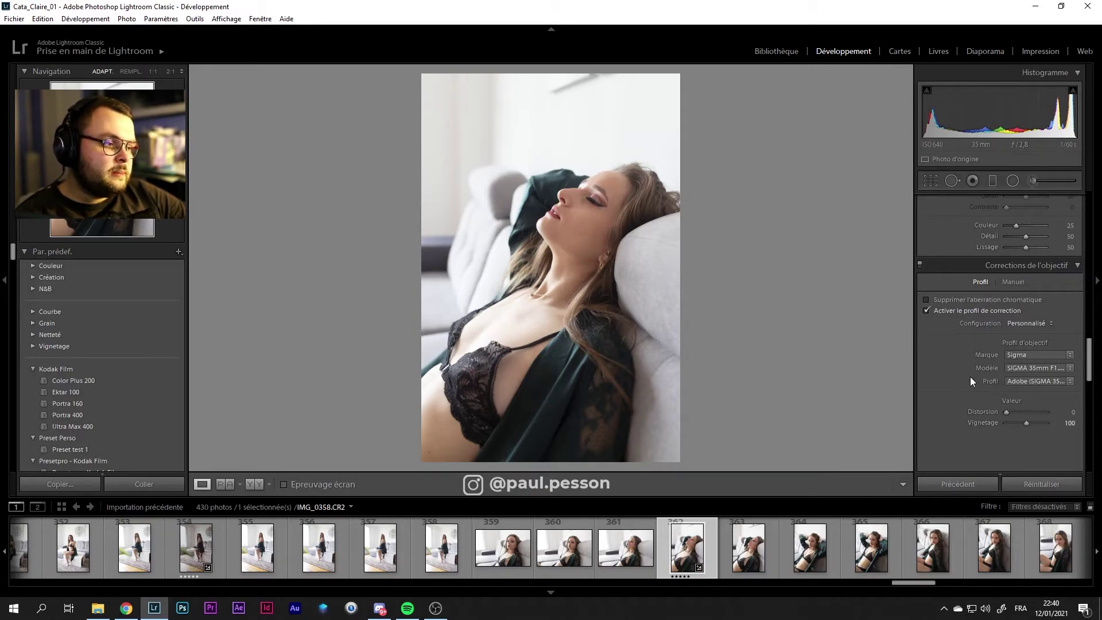
left_click_drag(1003, 414, 1026, 413)
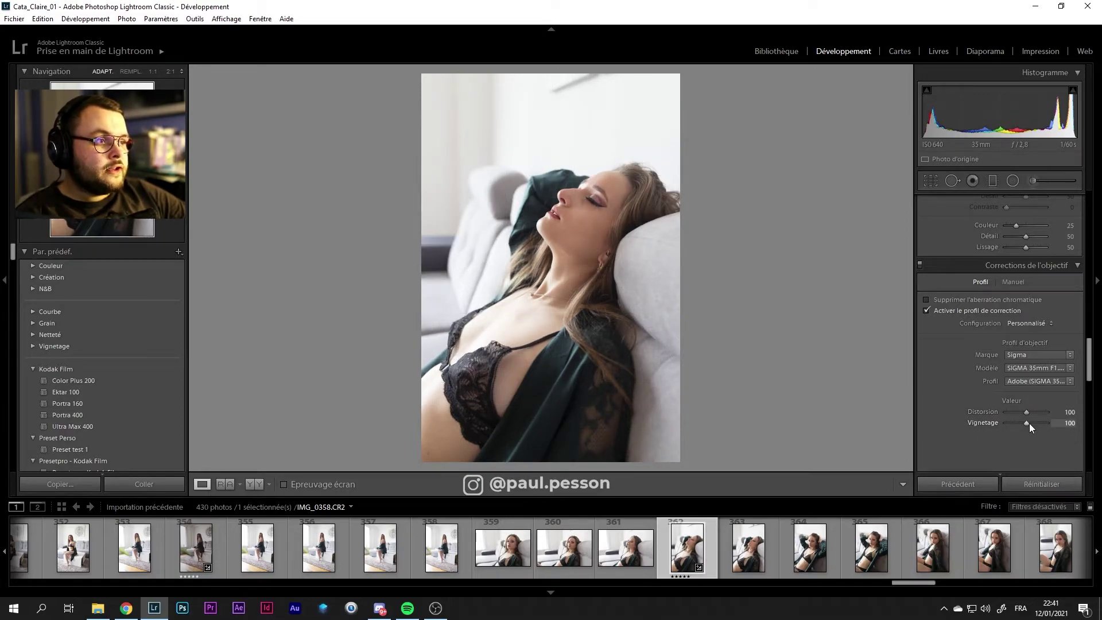
Try vignetting correction at 0 and higher, then settle it at 54
left_click_drag(1029, 423, 952, 430)
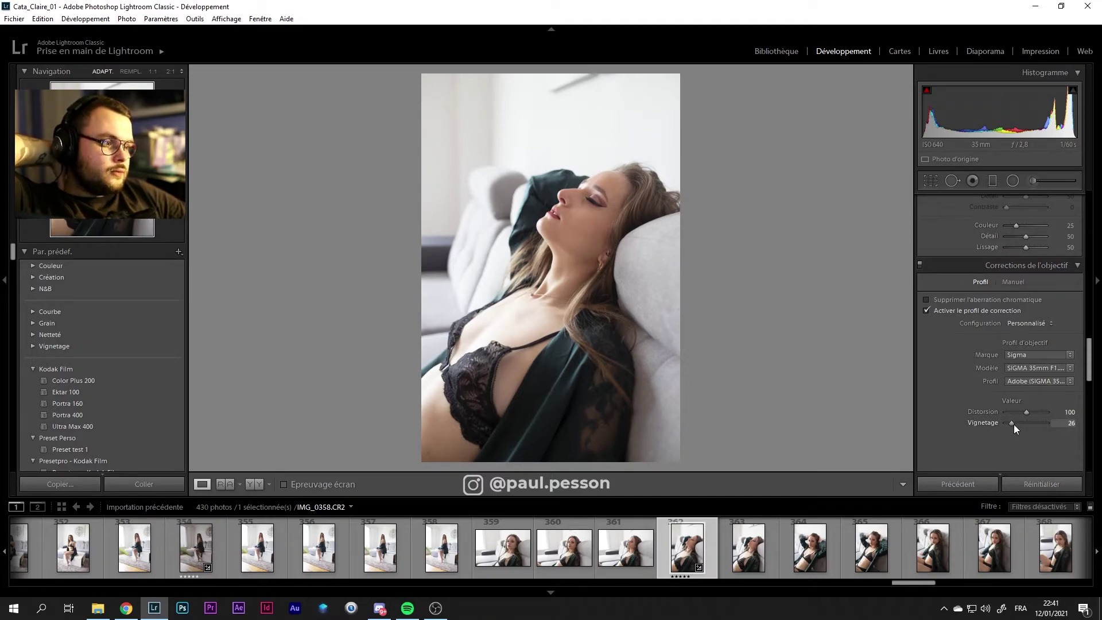
left_click_drag(1014, 425, 1029, 425)
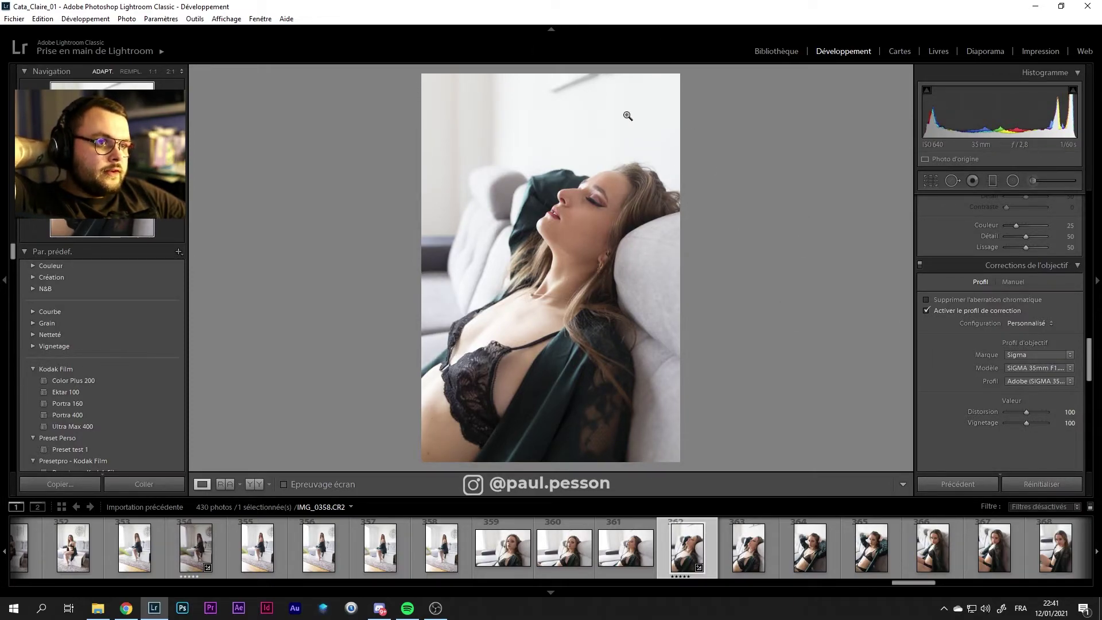
left_click(1019, 424)
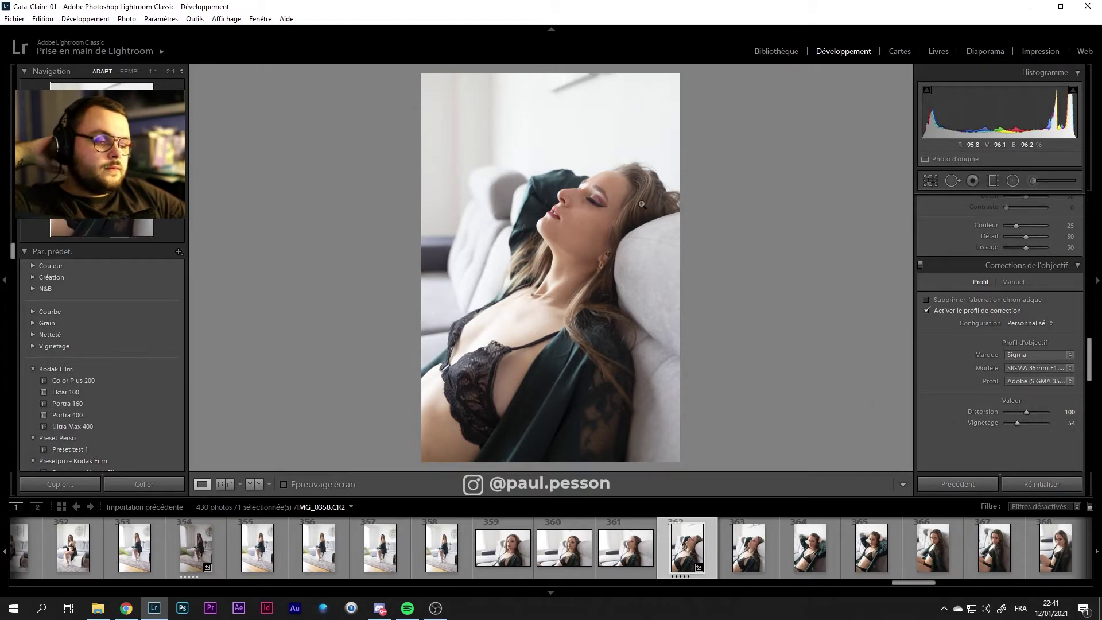
Disable lens profile correction and bring up the Manuel distortion and vignetting controls
left_click(1048, 488)
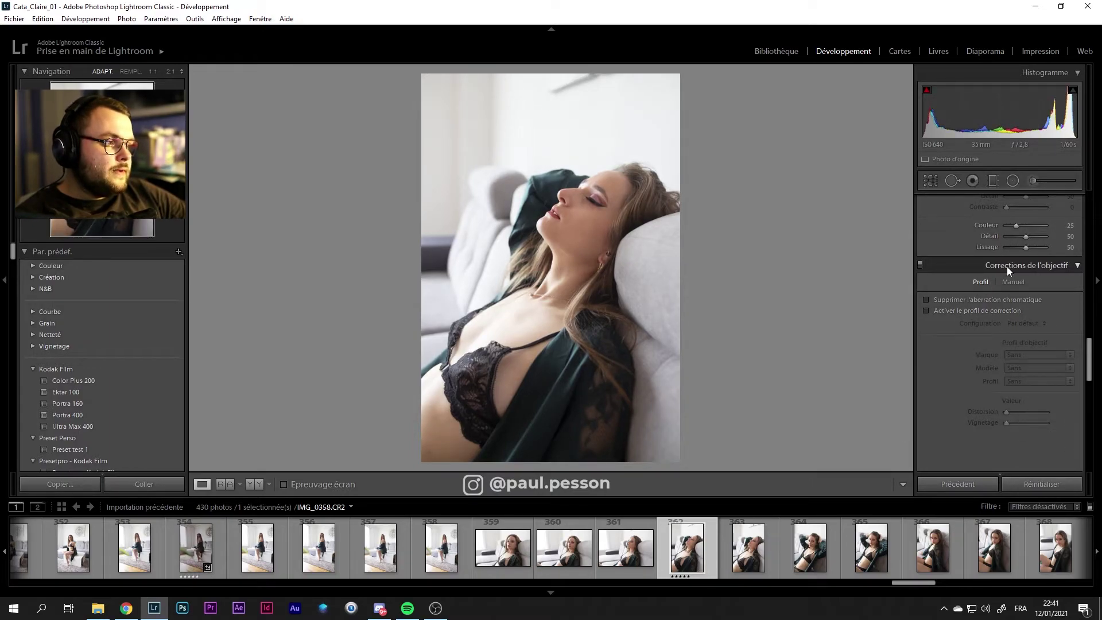
left_click(1014, 282)
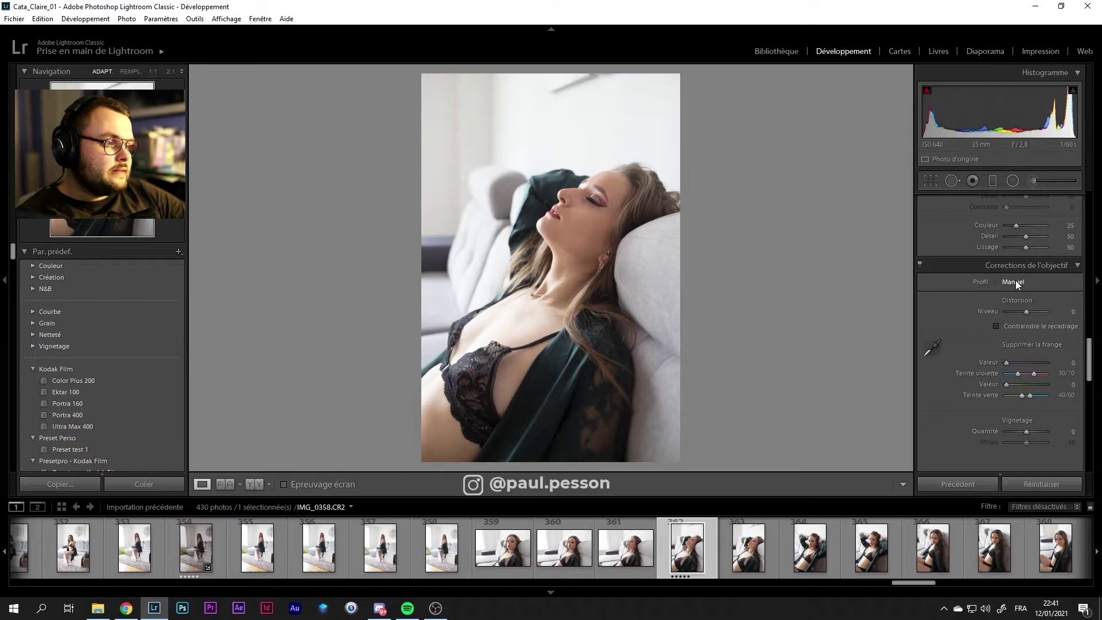
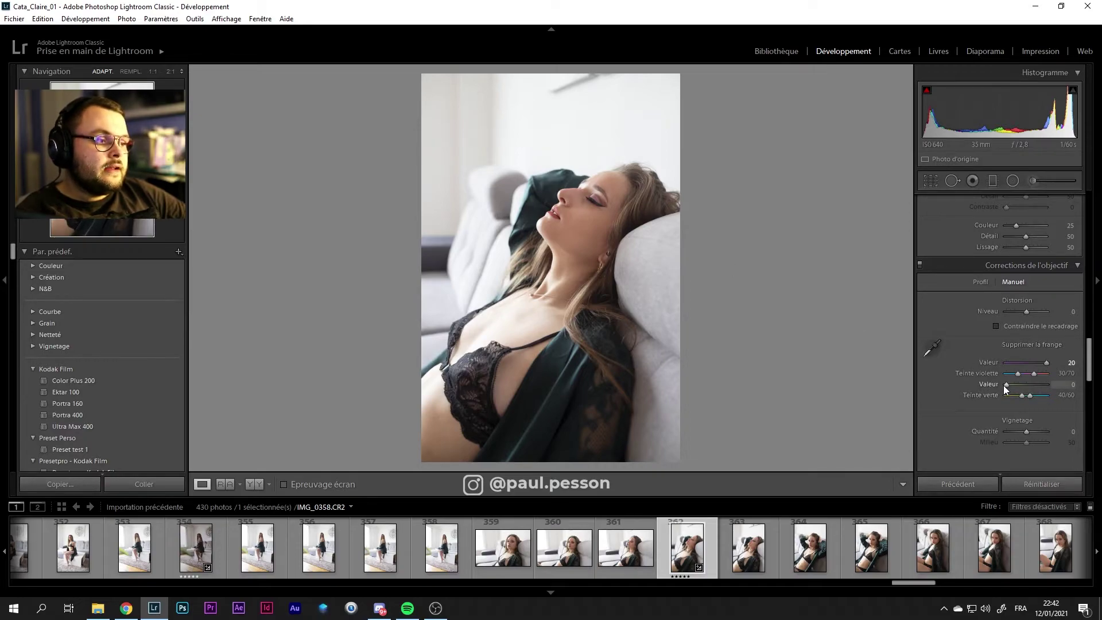
Try the green Defringe Amount, check the Profile tab, then reset both Defringe Amount sliders to 0
mouse_move(1005, 385)
left_mouse_down()
mouse_move(1051, 385)
mouse_move(1014, 374)
left_mouse_up()
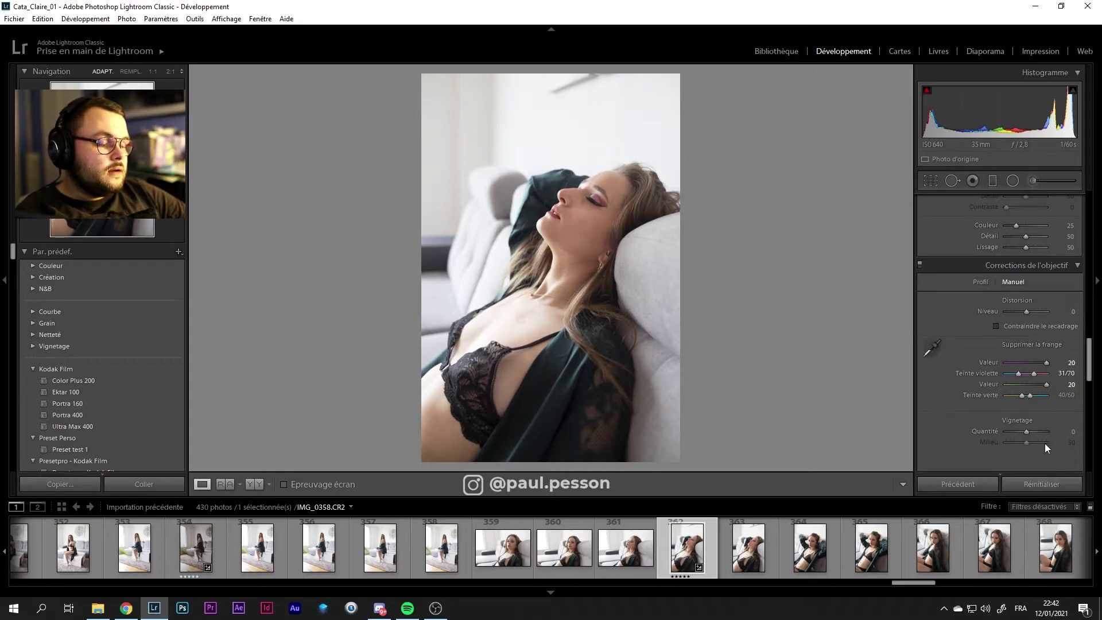
left_click(982, 284)
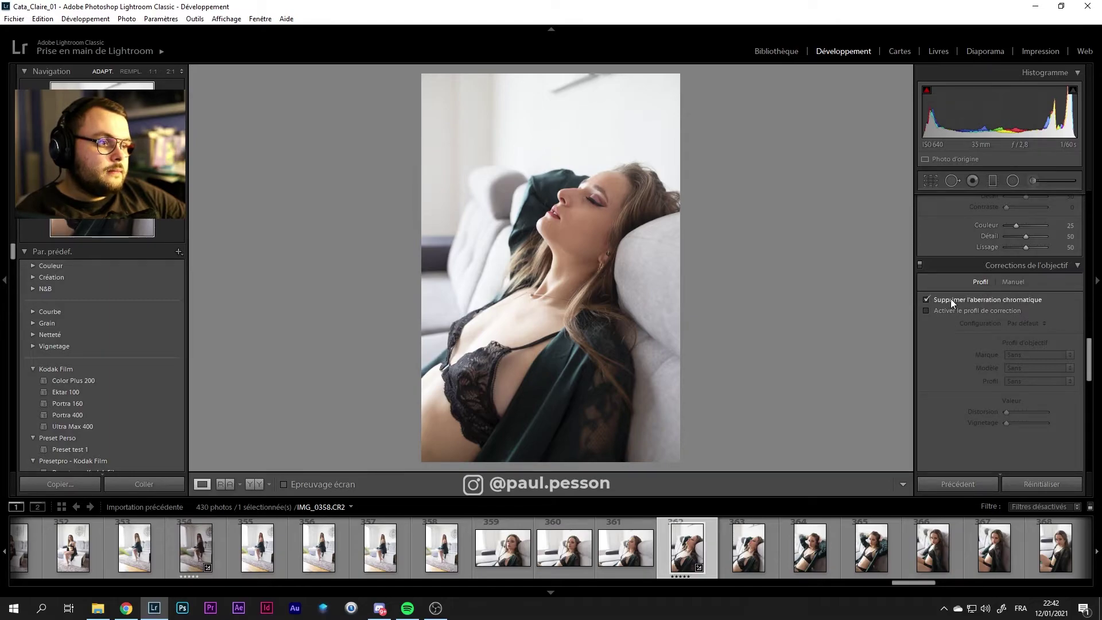
left_click(1009, 281)
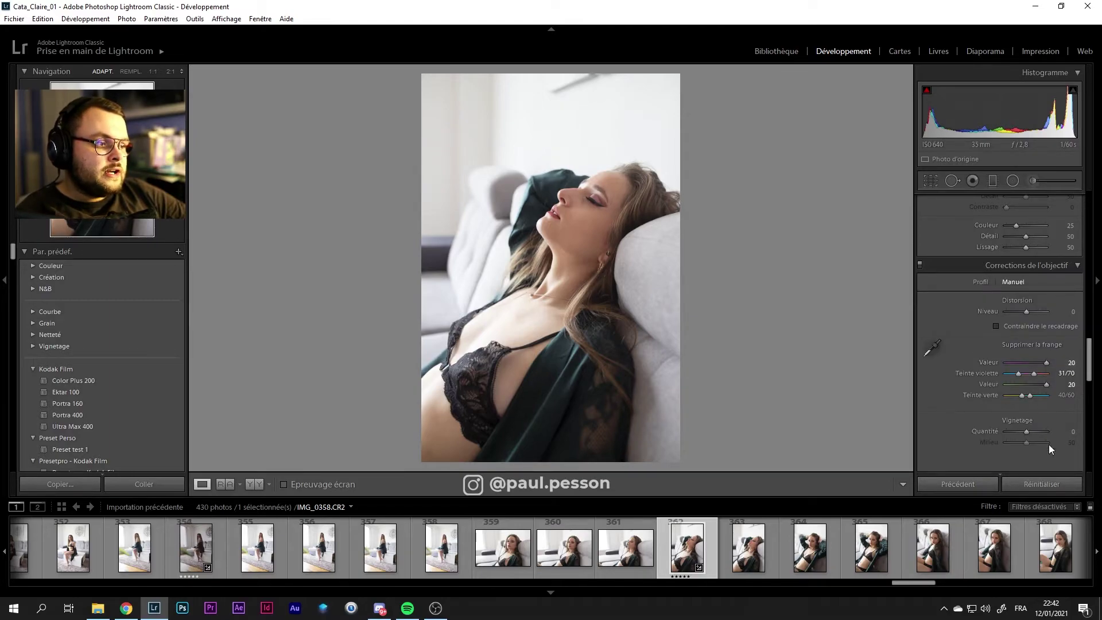
double_click(1013, 360)
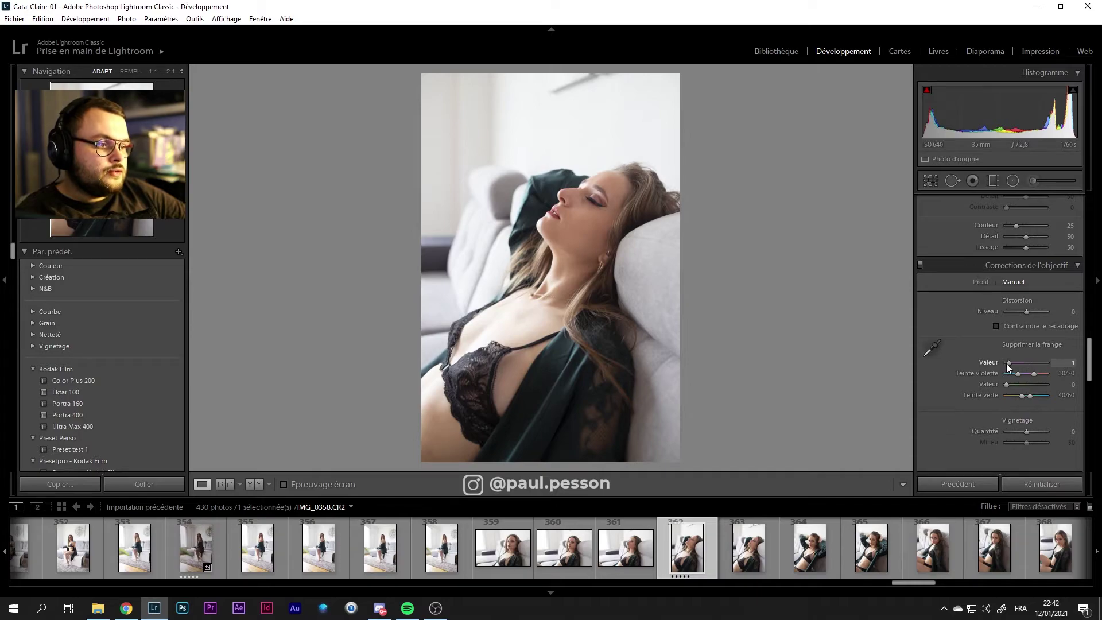
double_click(1045, 367)
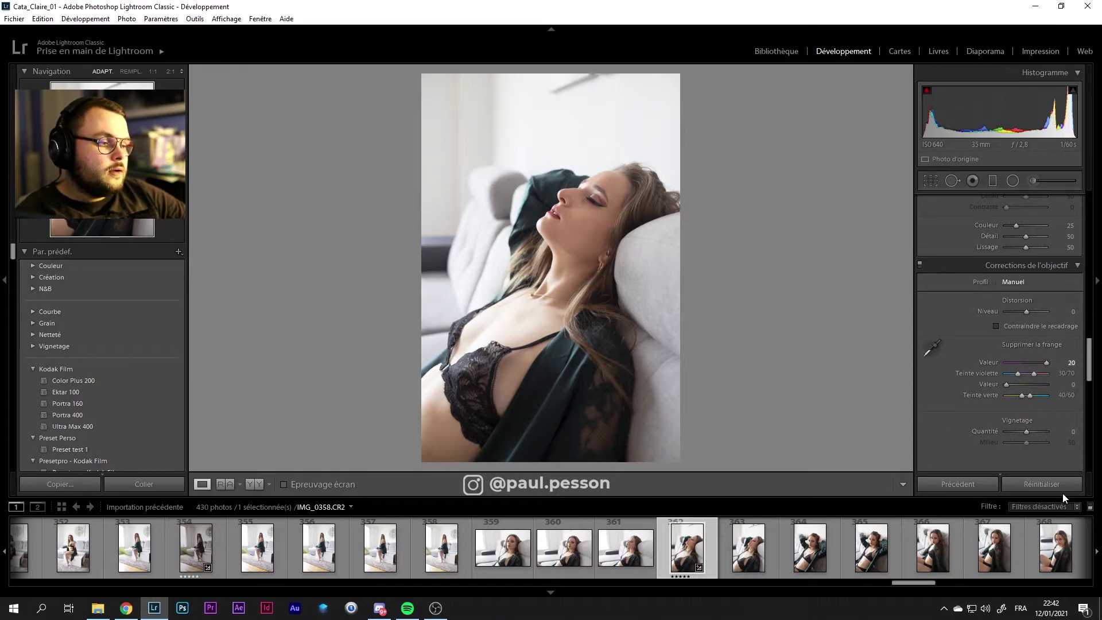
scroll(950, 364, "down", 3)
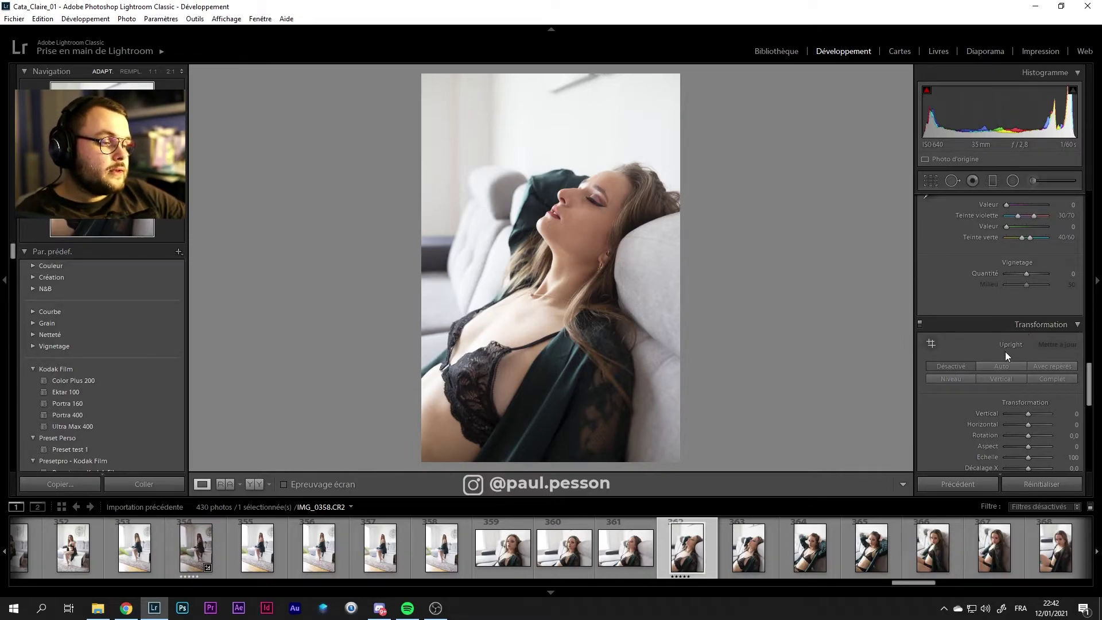
scroll(994, 349, "down", 2)
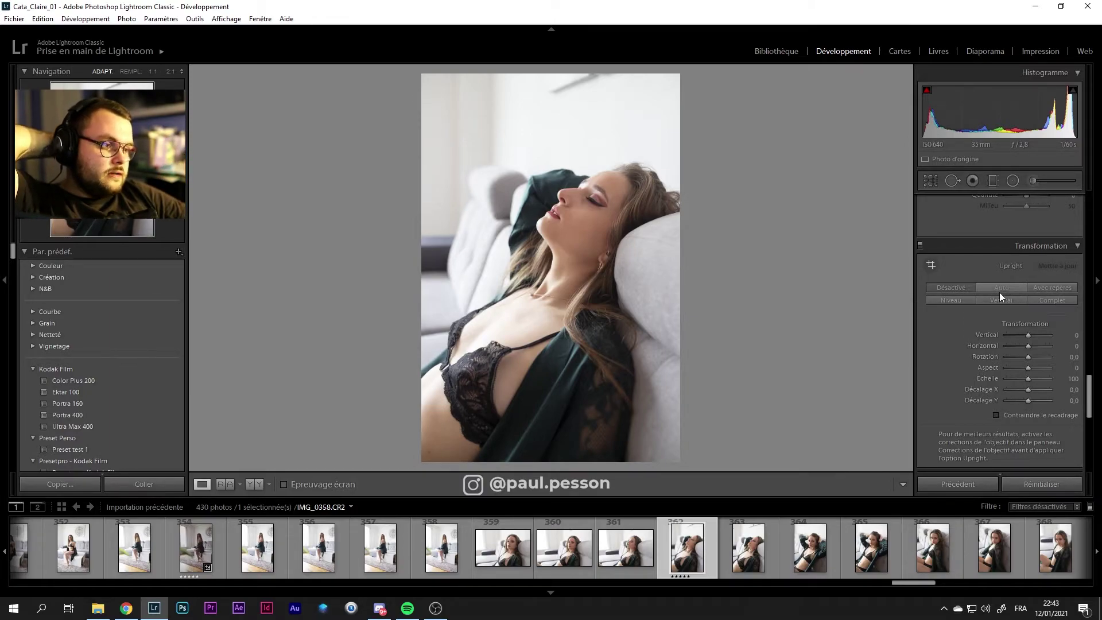
left_click(1045, 288)
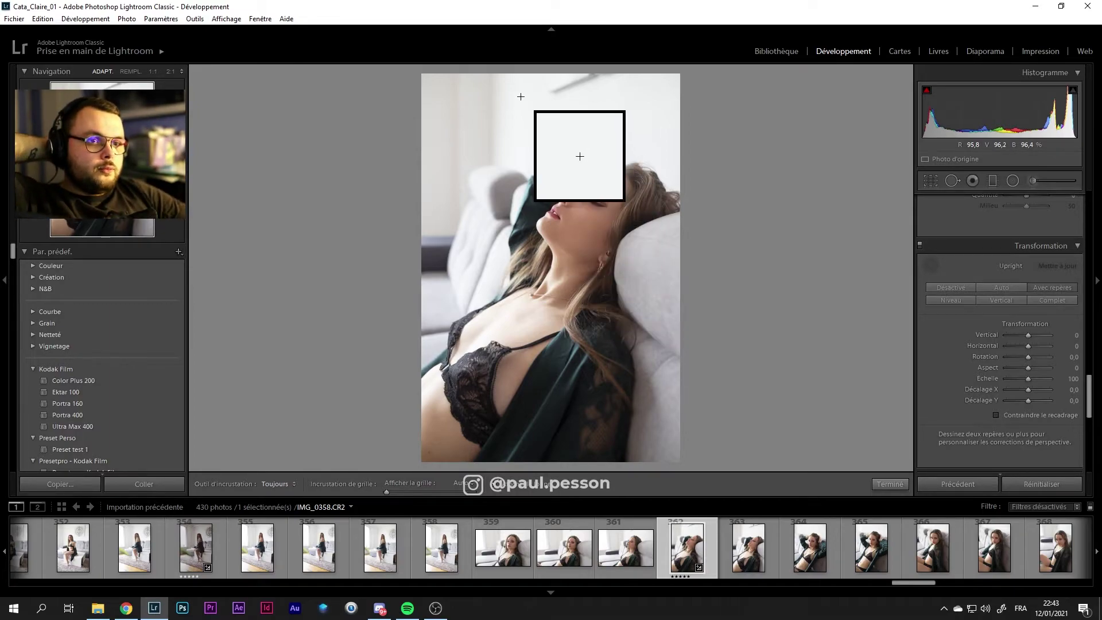
left_click_drag(488, 73, 487, 462)
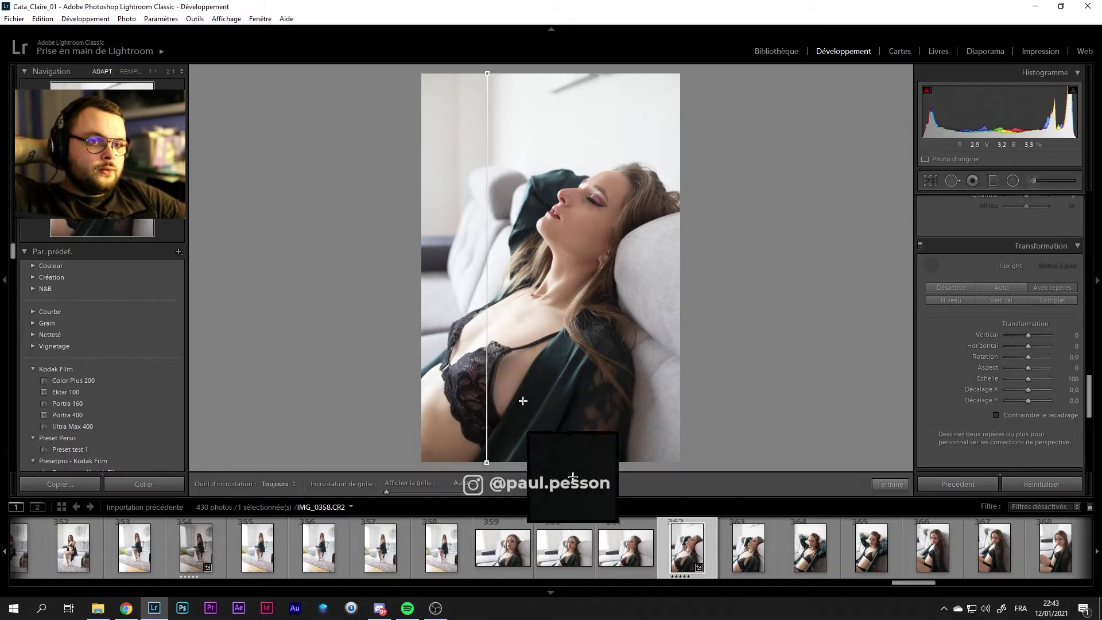
left_click_drag(597, 72, 600, 463)
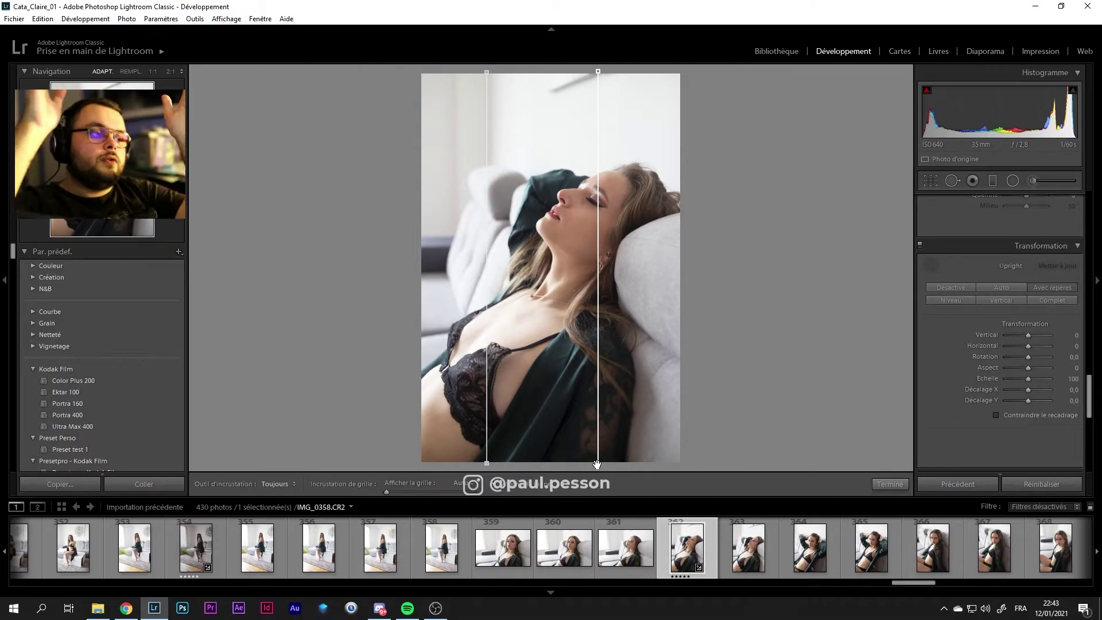
left_click(1039, 481)
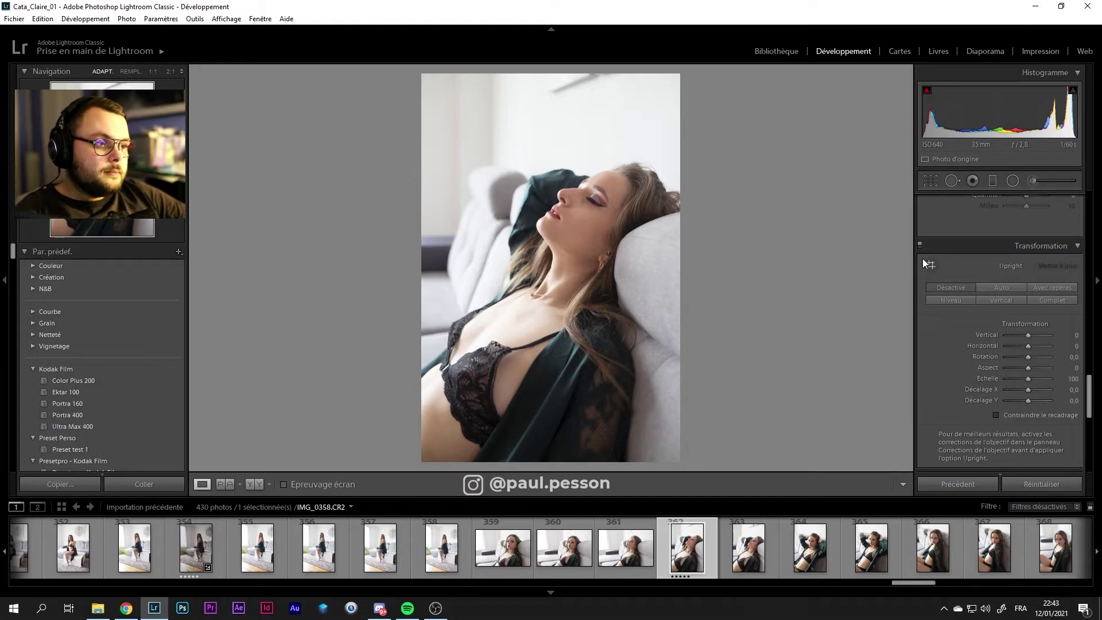
Scroll to Post-Crop Vignetting and try Amount at -100, then at +100
scroll(963, 319, "down", 3)
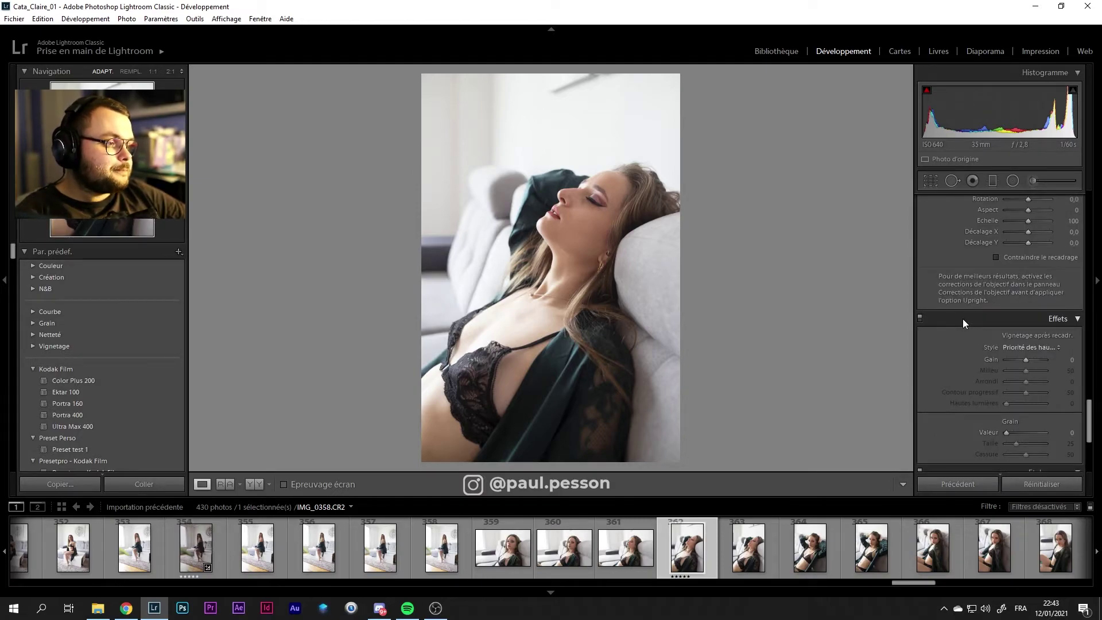
scroll(963, 319, "up", 4)
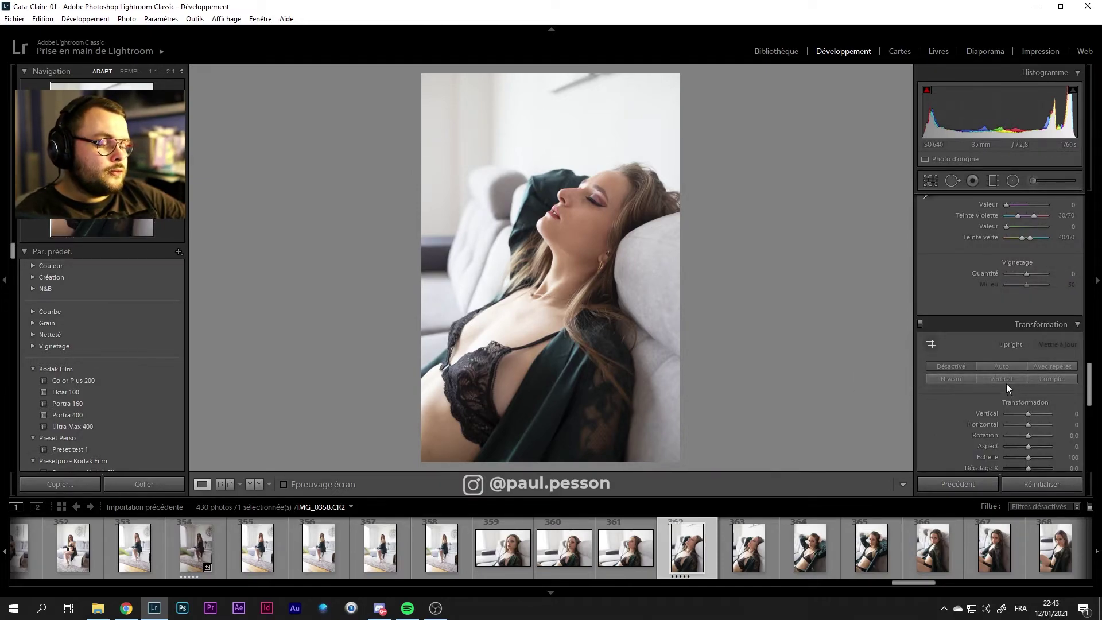
scroll(999, 392, "down", 3)
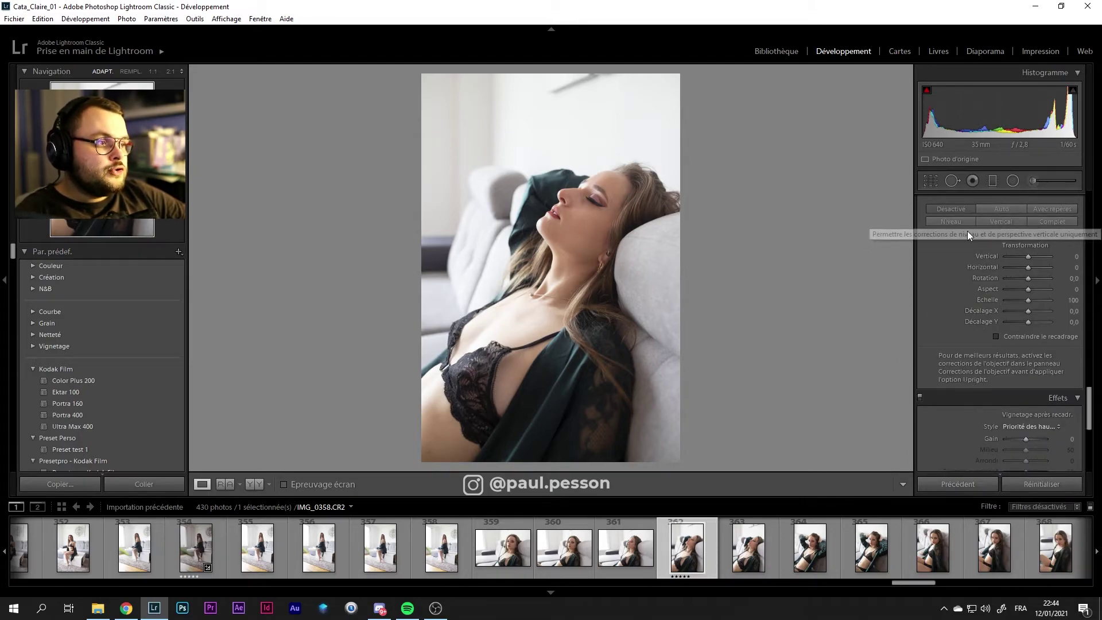
scroll(959, 285, "down", 2)
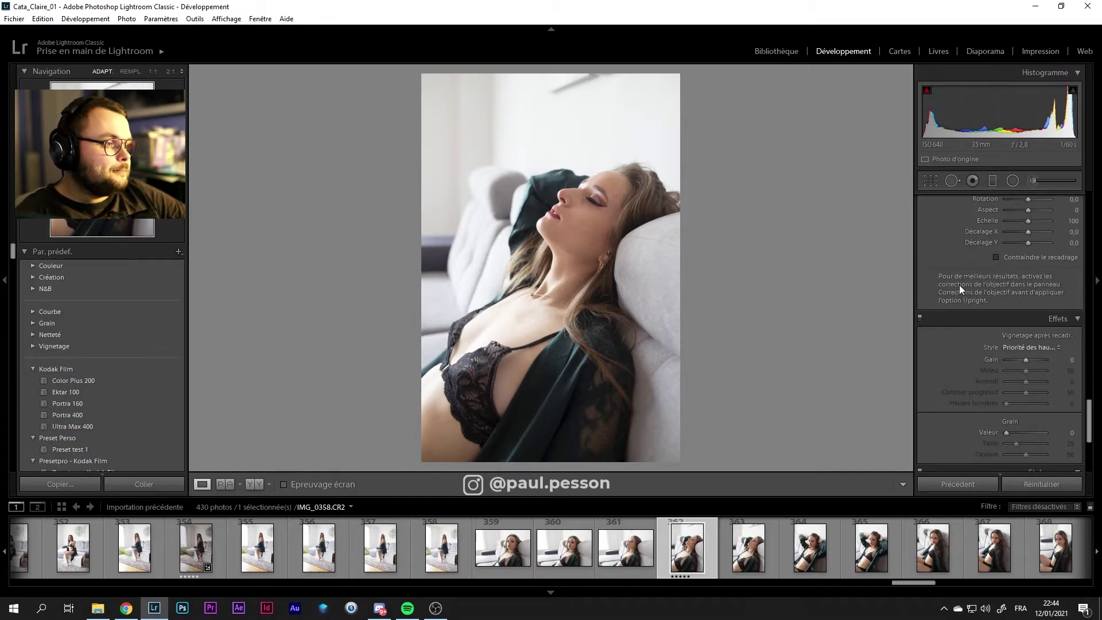
scroll(959, 285, "down", 2)
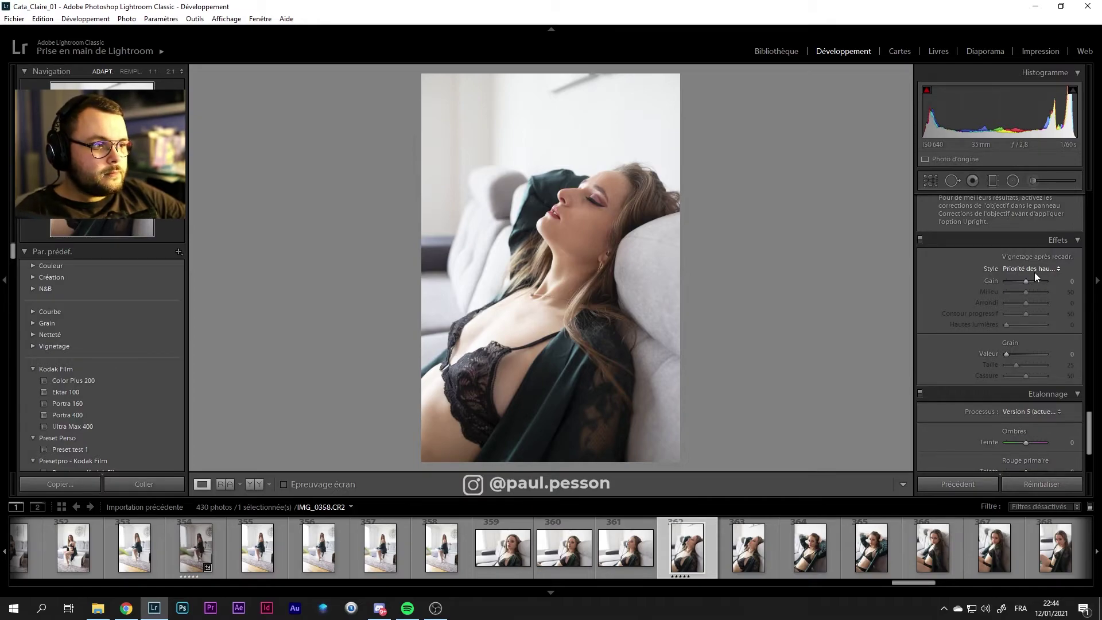
left_click_drag(1028, 280, 932, 299)
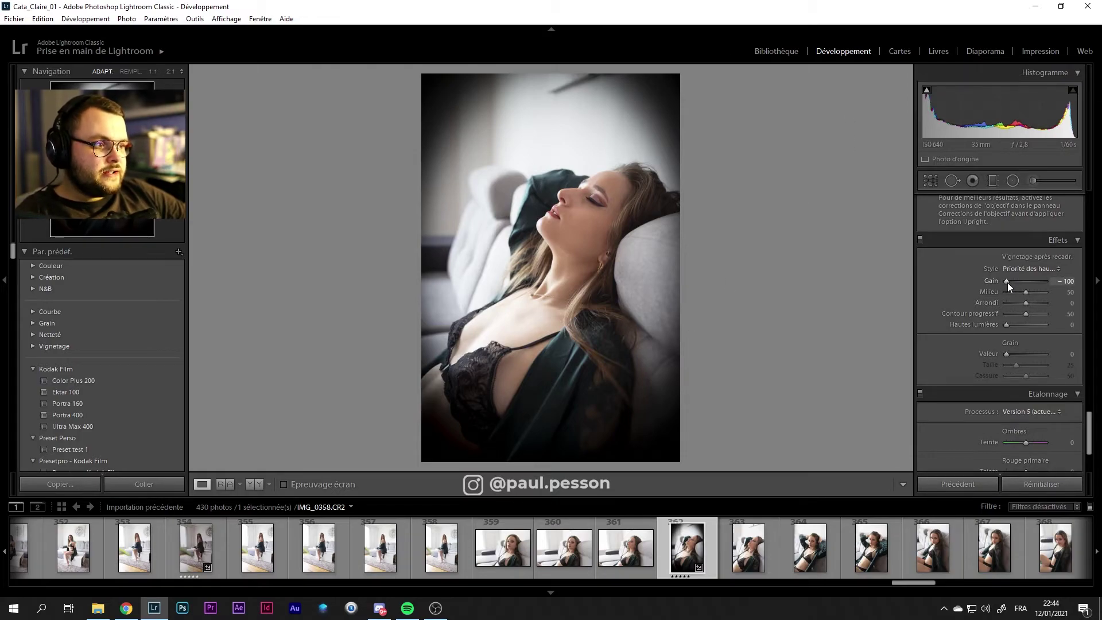
left_click_drag(1007, 282, 1046, 281)
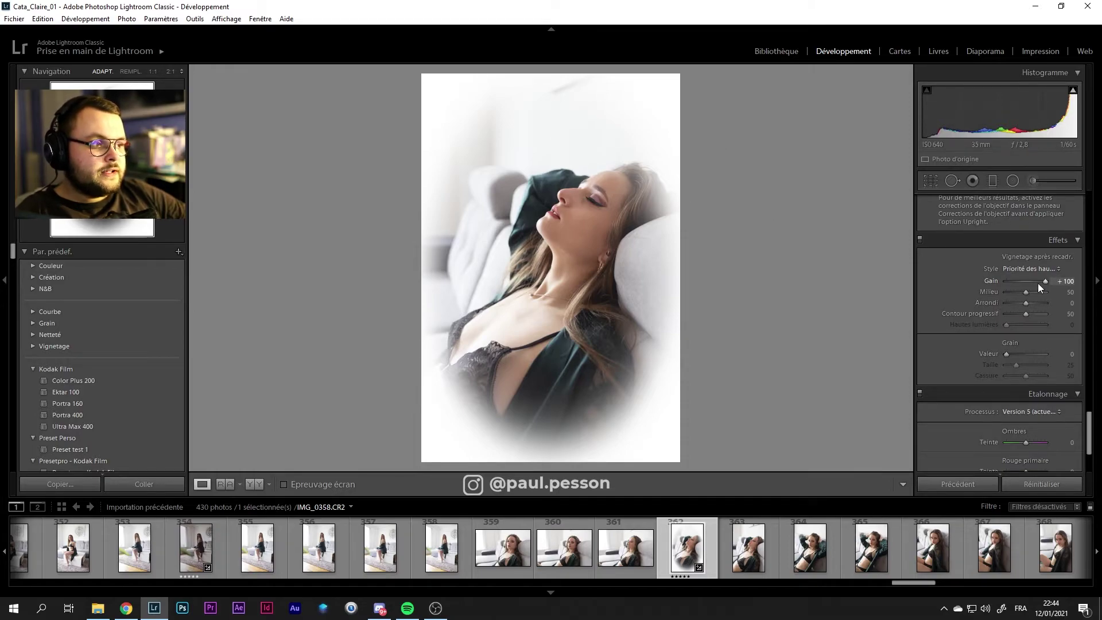
Compare the vignettes with undo/redo, reset Amount to 0, then set it to -24
key("ctrl+z")
key("ctrl+y")
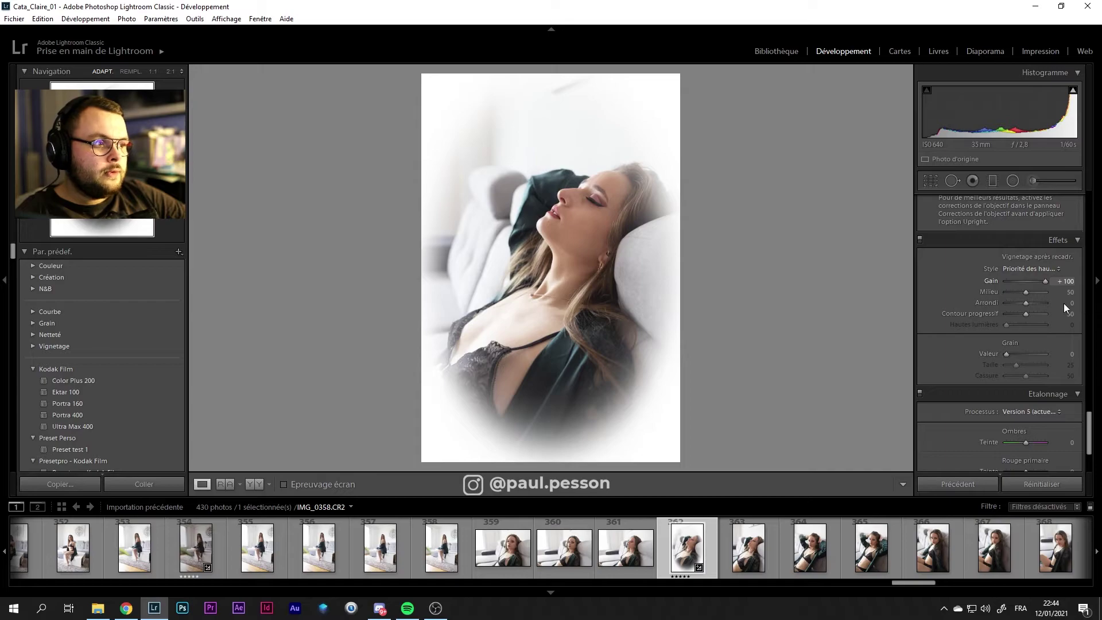
key("ctrl+z")
left_click_drag(1004, 282, 1025, 282)
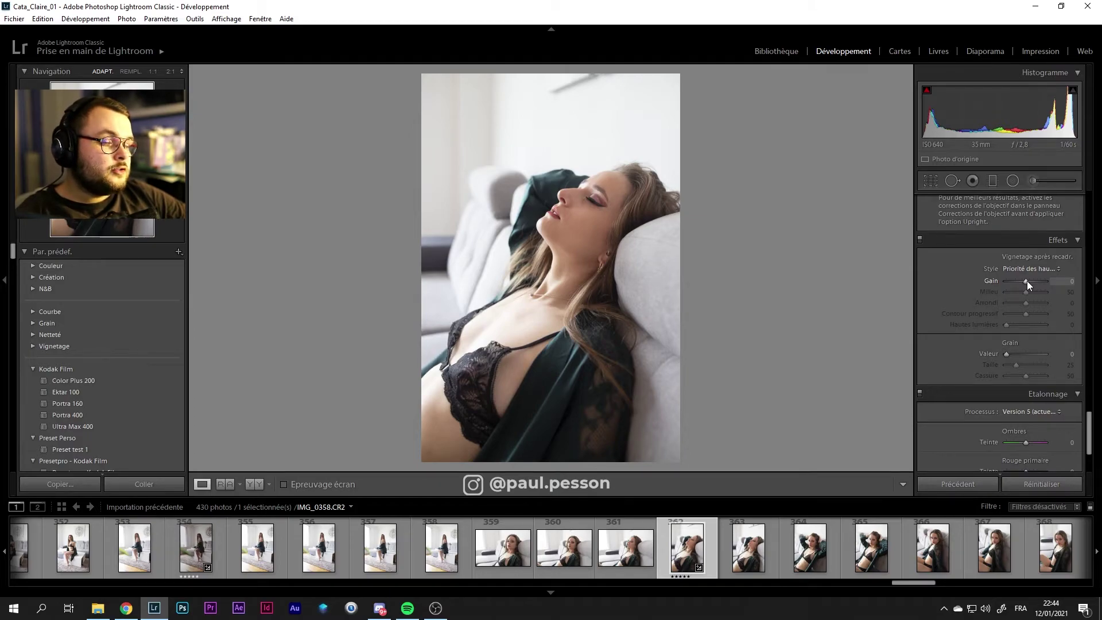
left_click_drag(1027, 281, 1022, 281)
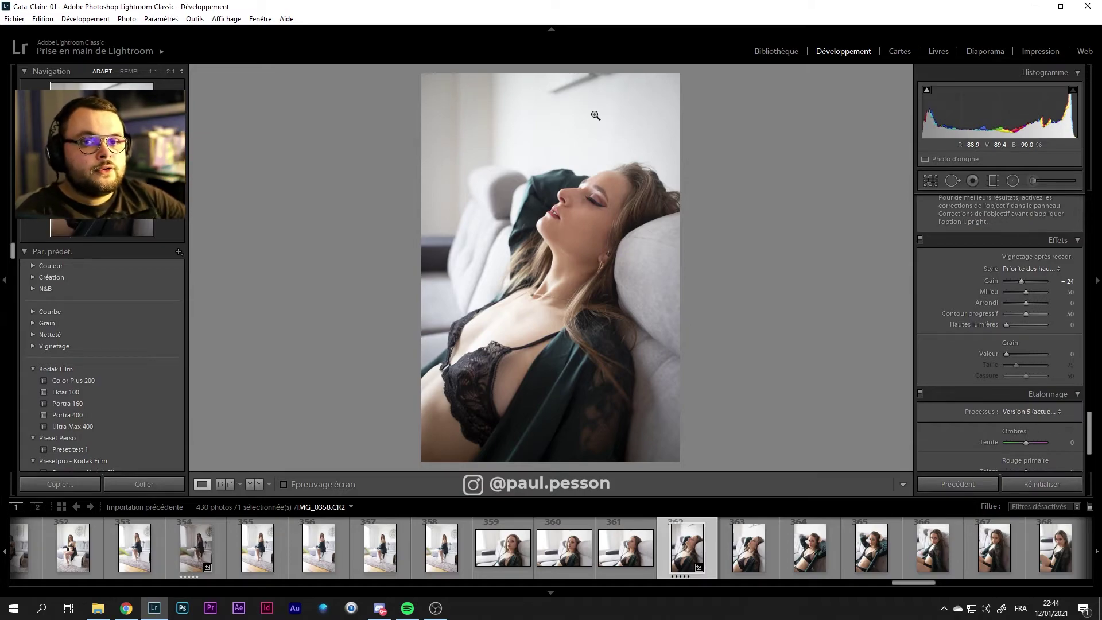
Experiment with the vignette Midpoint and a full-strength dark Amount, comparing with undo/redo
left_click_drag(1026, 292, 1007, 292)
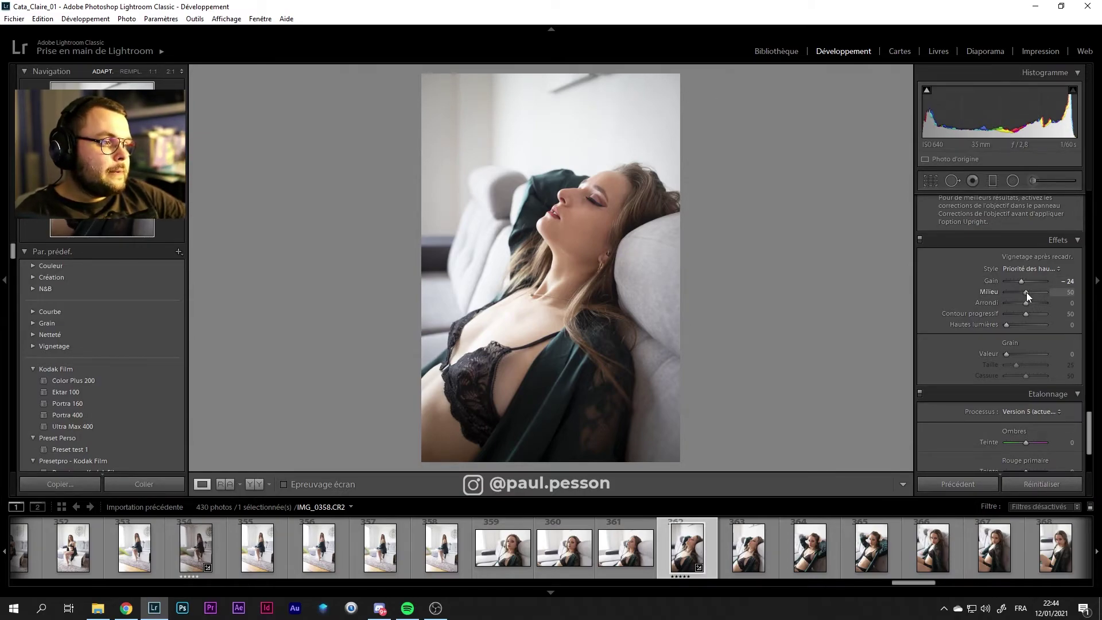
key("ctrl+z")
key("ctrl+y")
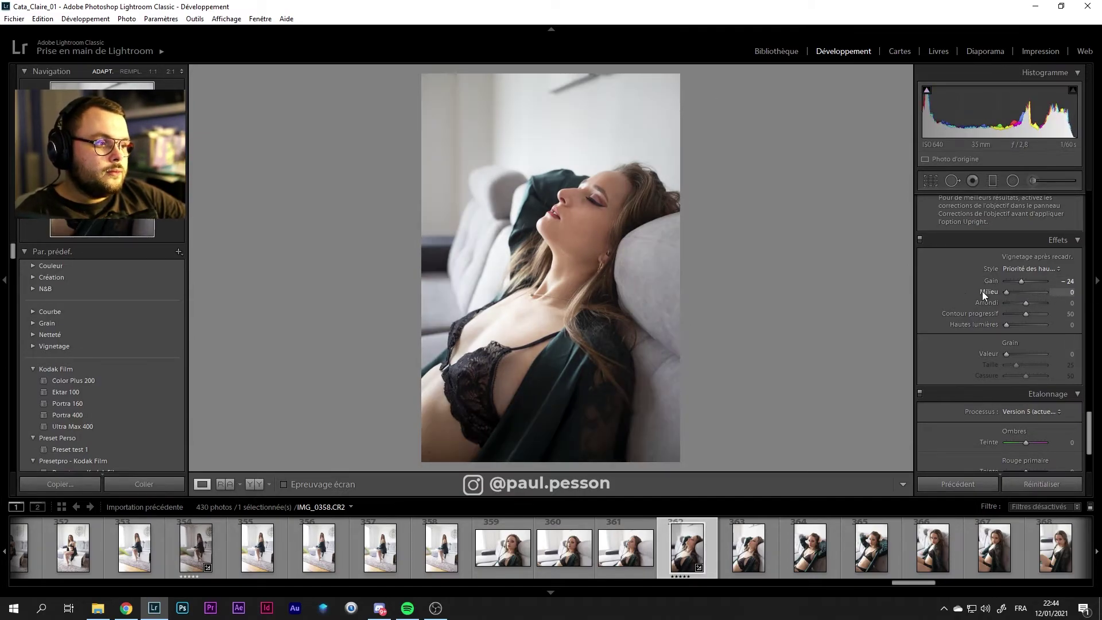
key("ctrl+z")
key("ctrl+y")
left_click_drag(954, 298, 1082, 301)
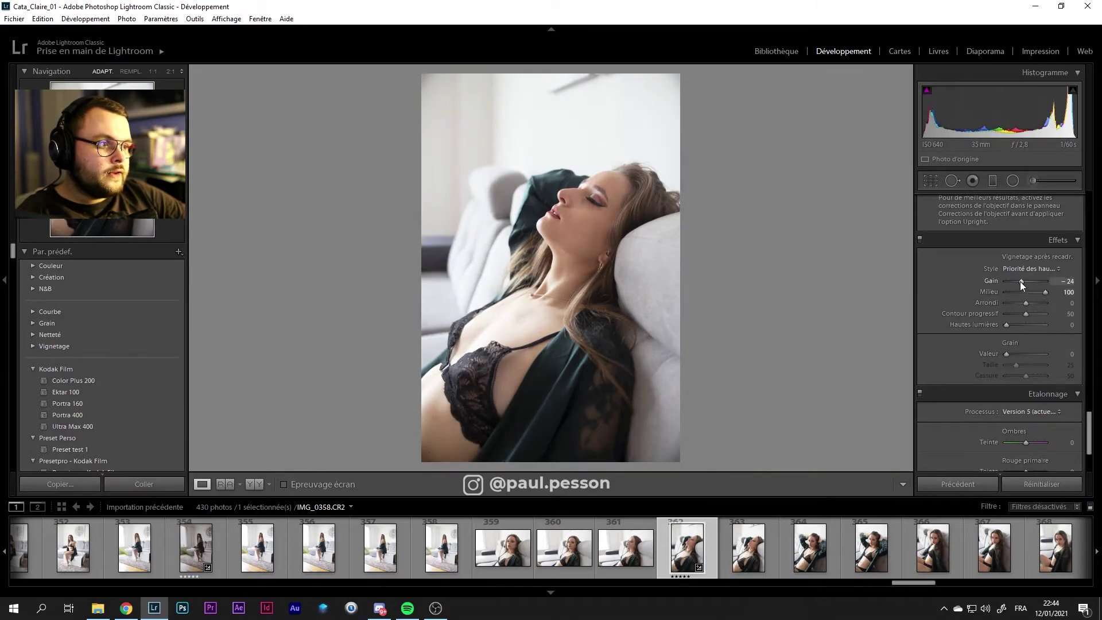
left_click_drag(1021, 281, 921, 295)
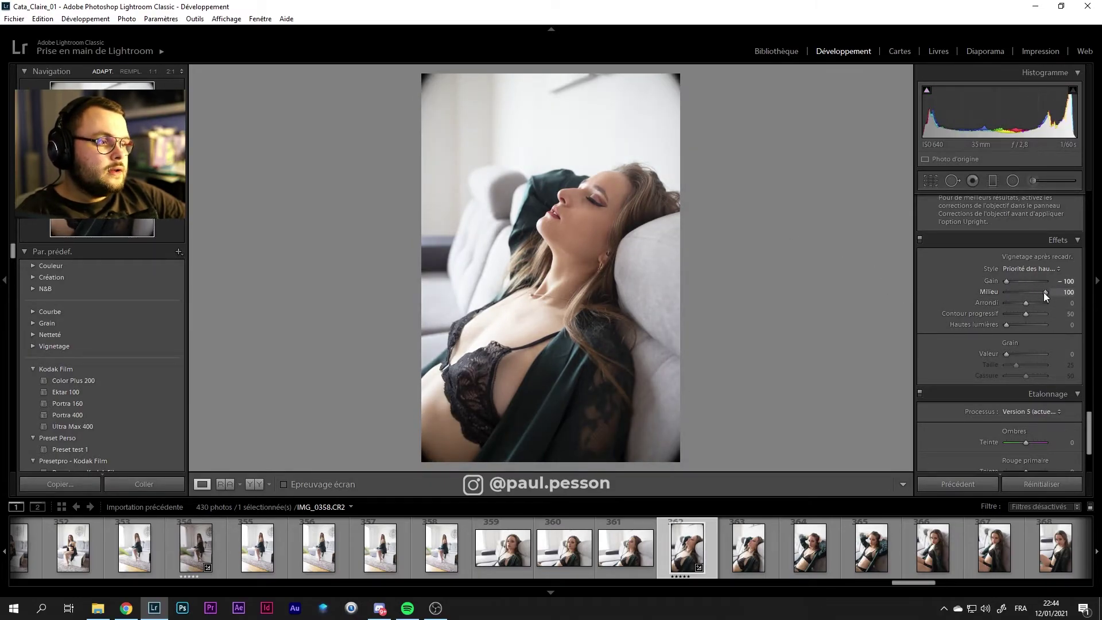
mouse_move(1044, 291)
left_mouse_down()
mouse_move(988, 307)
mouse_move(1046, 302)
mouse_move(902, 323)
left_mouse_up()
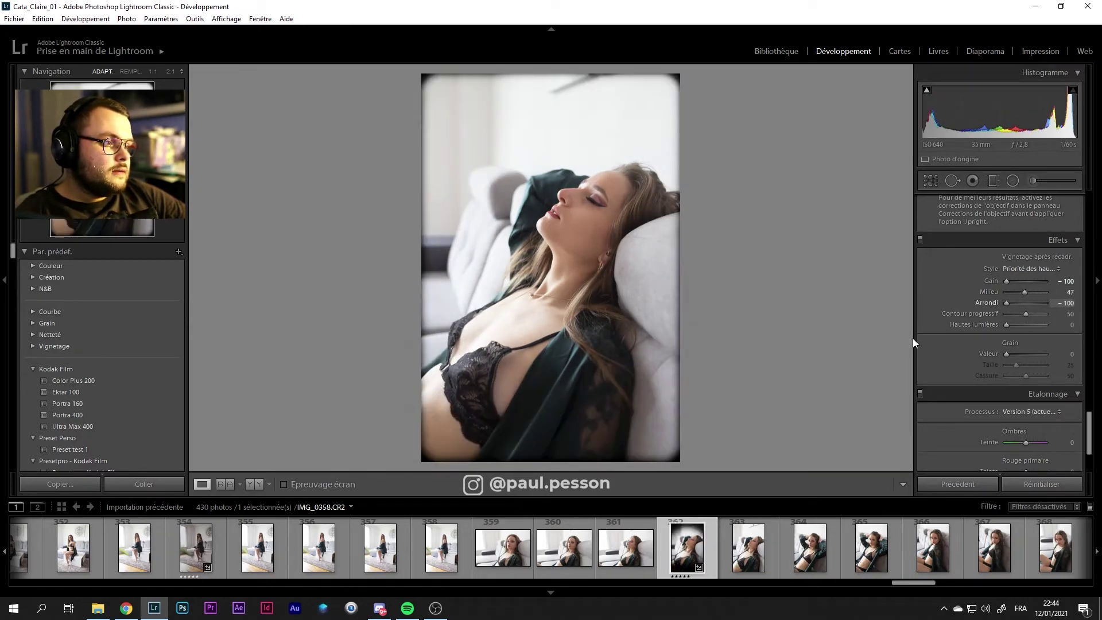
Try the Roundness, Feather and Highlights sliders, then reset all vignetting to defaults
mouse_move(1007, 303)
left_mouse_down()
mouse_move(1026, 303)
mouse_move(979, 315)
left_mouse_up()
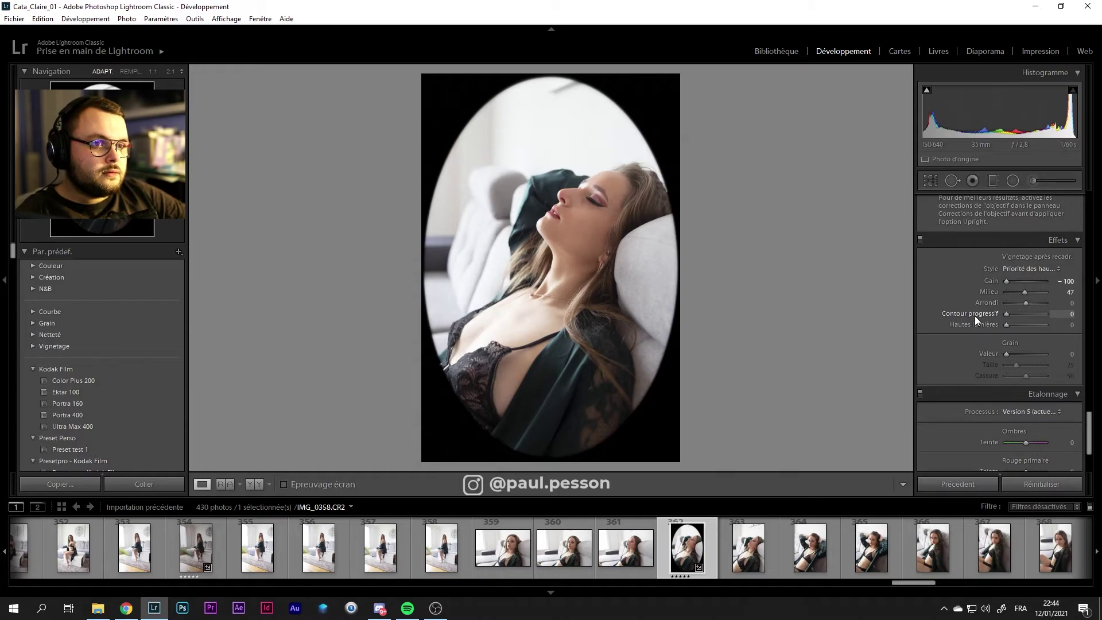
left_click_drag(975, 316, 1092, 333)
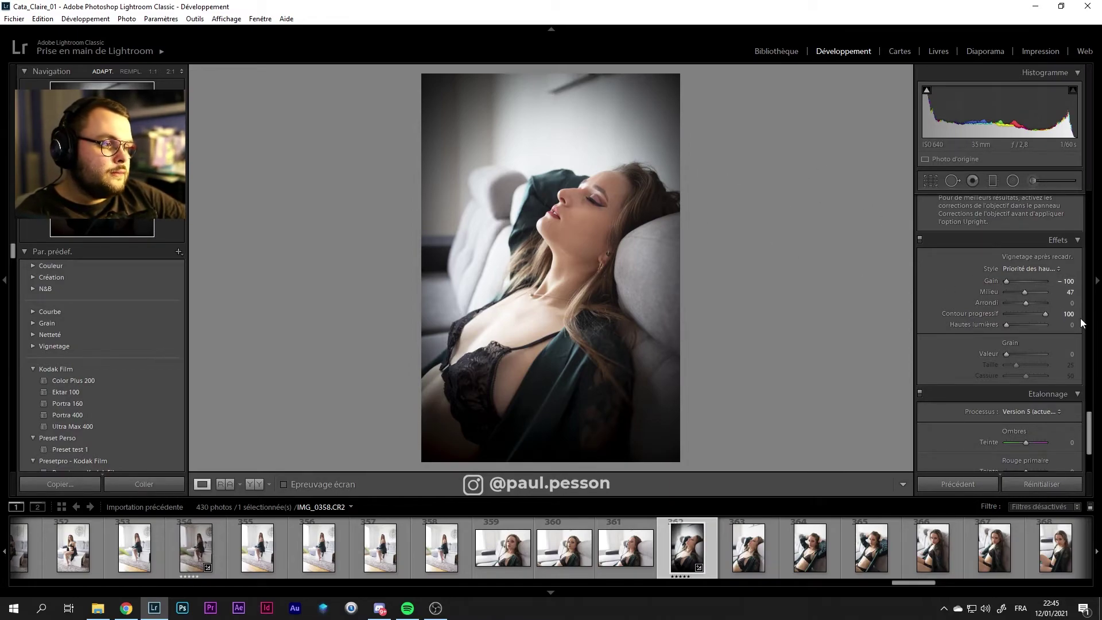
mouse_move(1007, 325)
left_mouse_down()
mouse_move(1092, 332)
mouse_move(950, 341)
left_mouse_up()
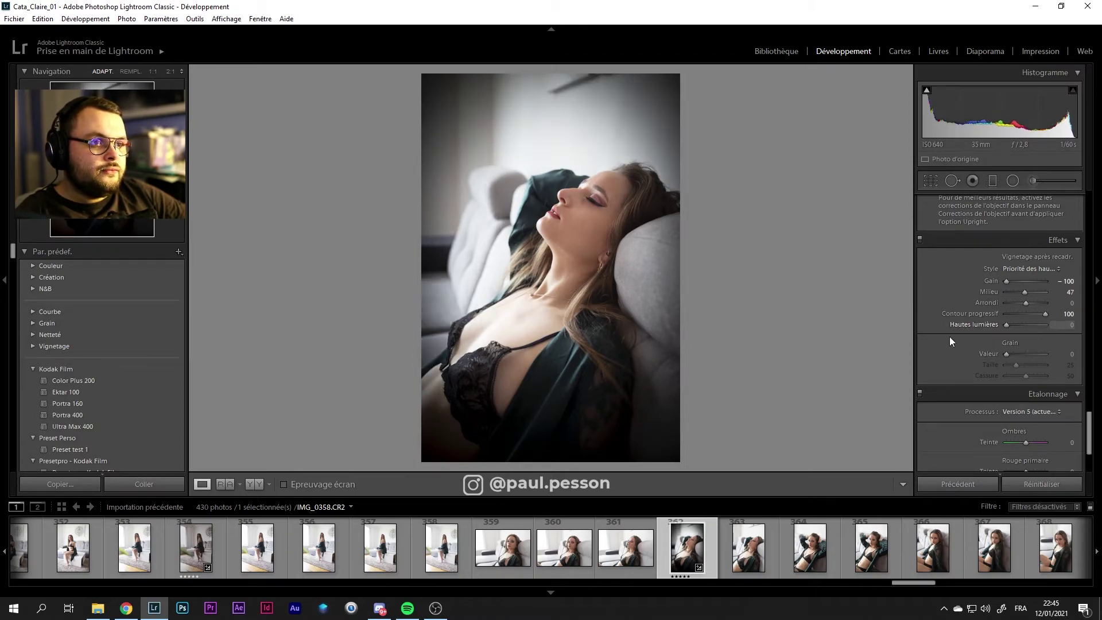
left_click_drag(1015, 332, 1033, 330)
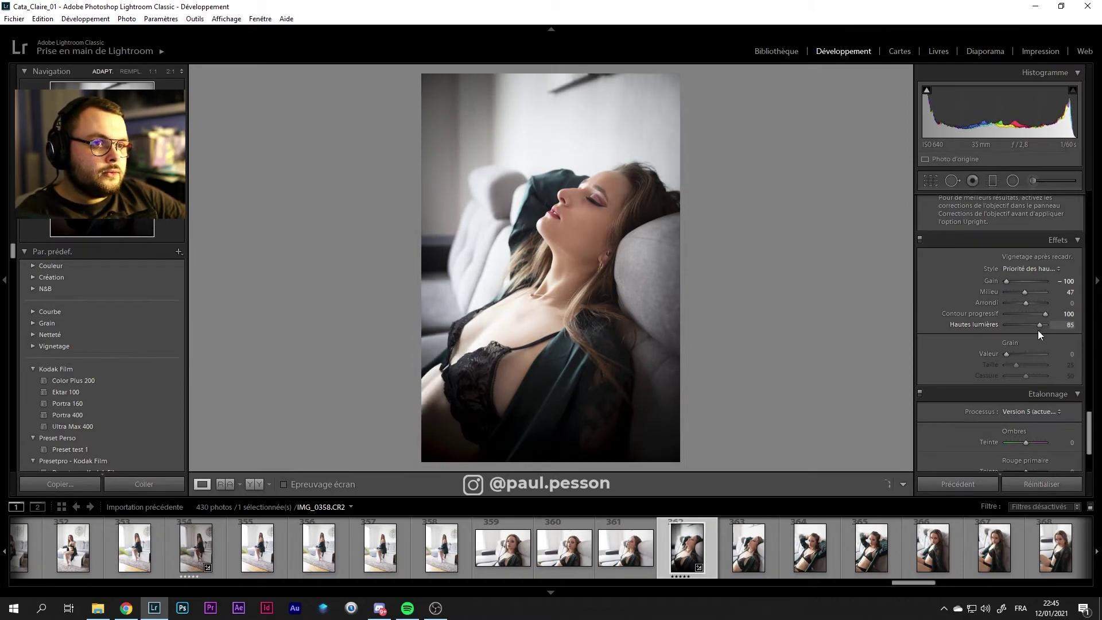
left_click(1053, 484)
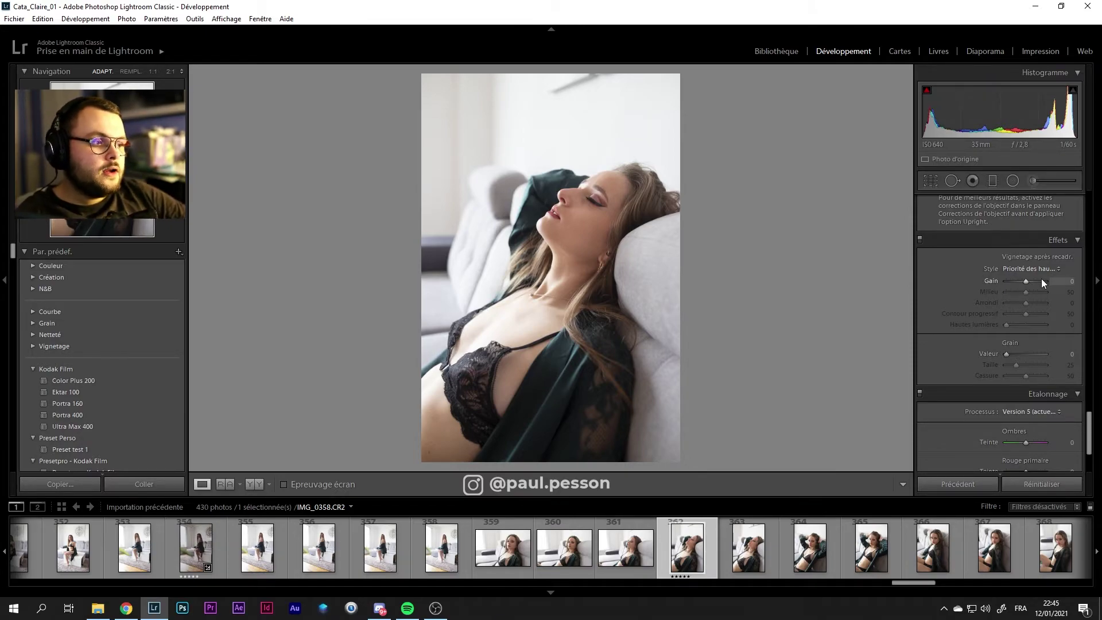
left_click(1028, 354)
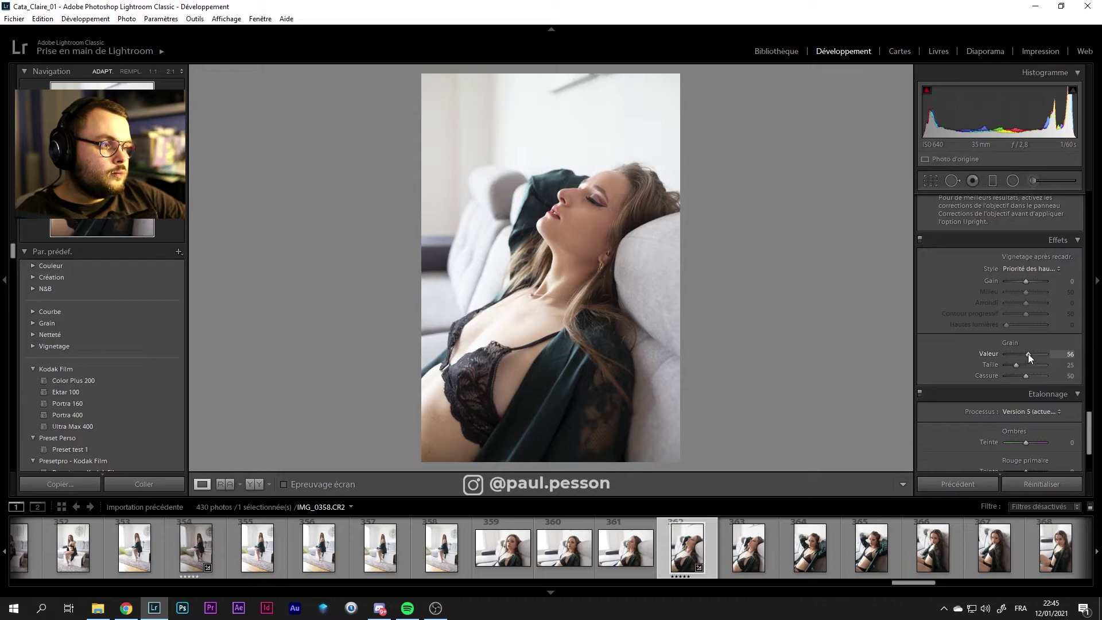
left_click(564, 210)
left_click_drag(564, 210, 529, 151)
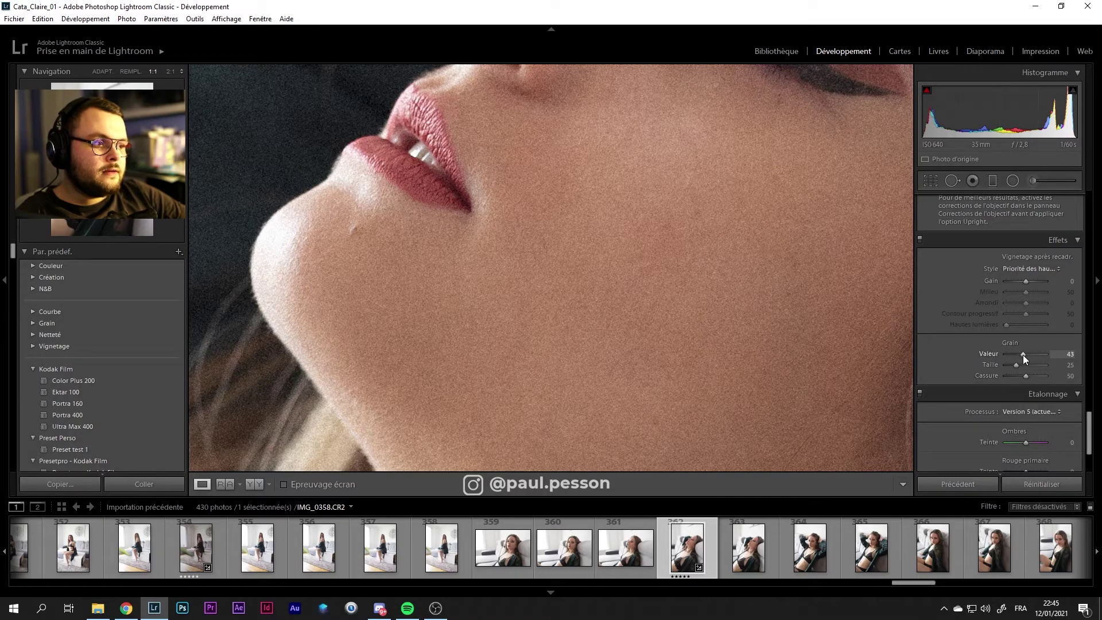
left_click_drag(679, 209, 618, 448)
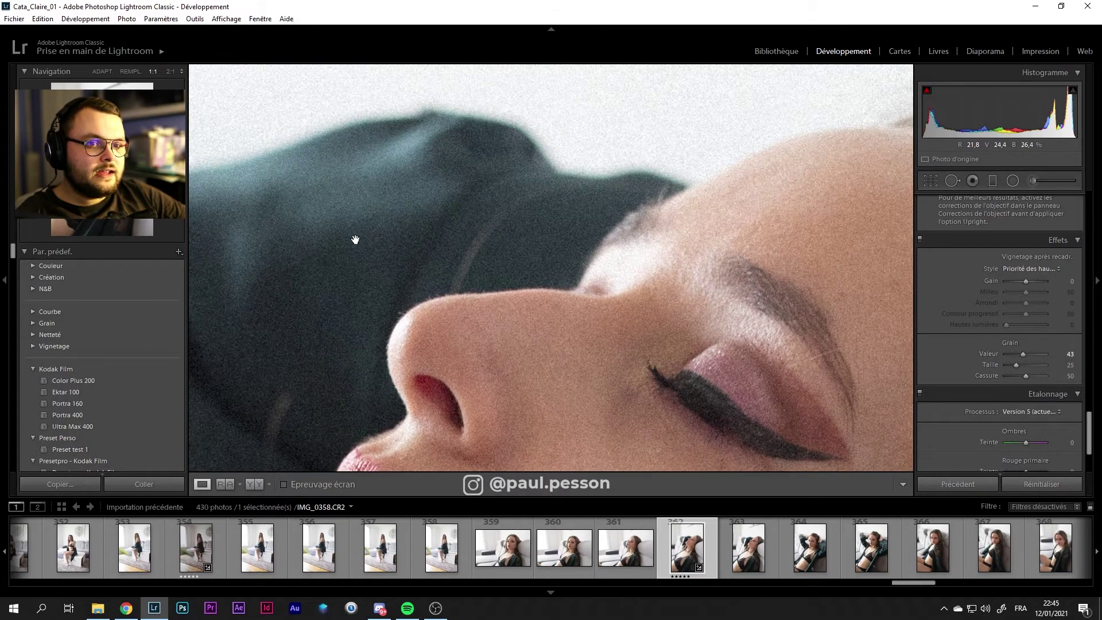
left_click(356, 239)
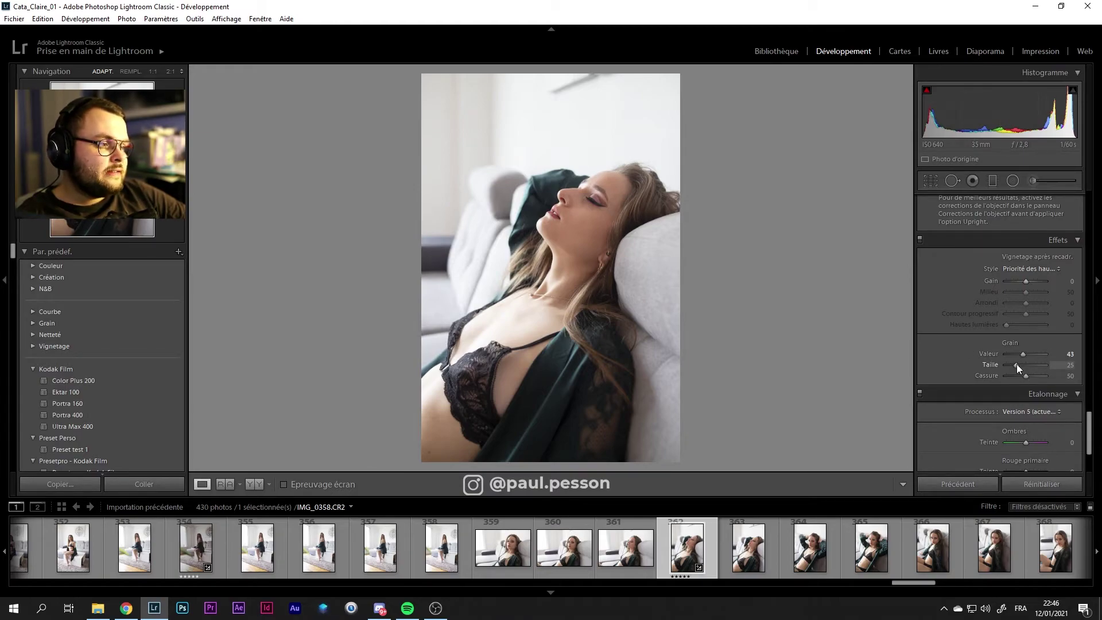
left_click_drag(1017, 365, 1056, 366)
left_click(619, 253)
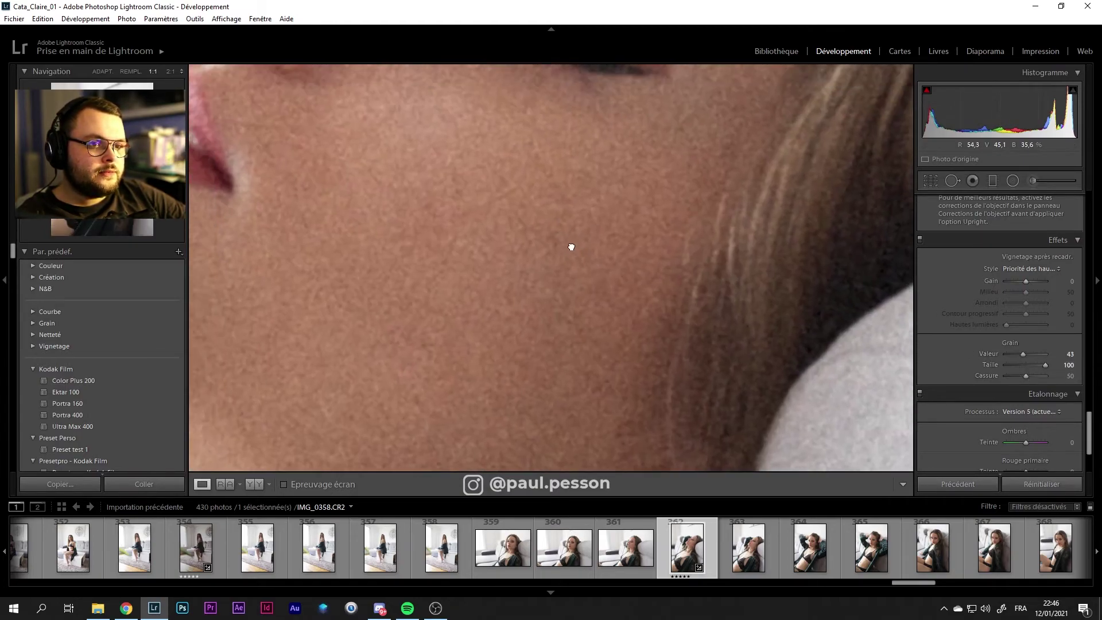
left_click_drag(572, 247, 649, 362)
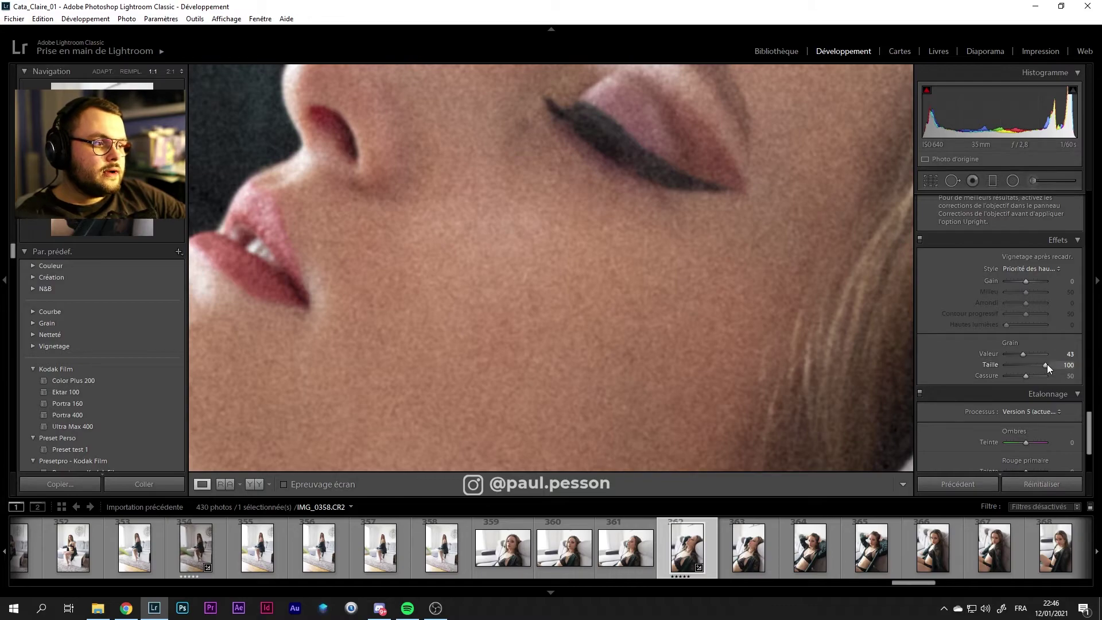
left_click_drag(1047, 364, 944, 374)
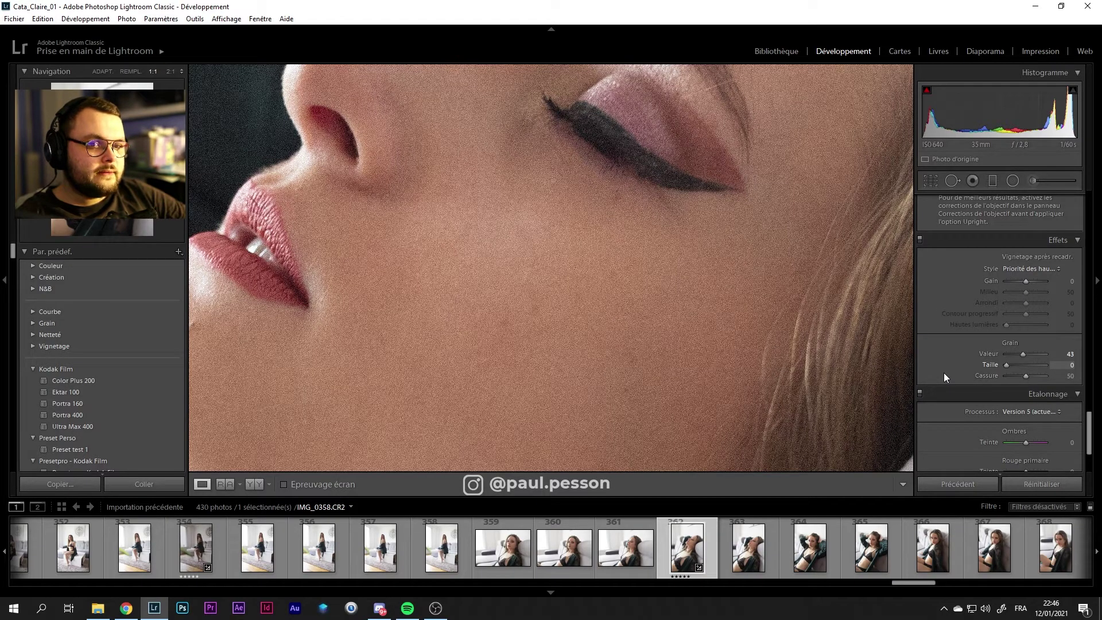
left_click(1025, 365)
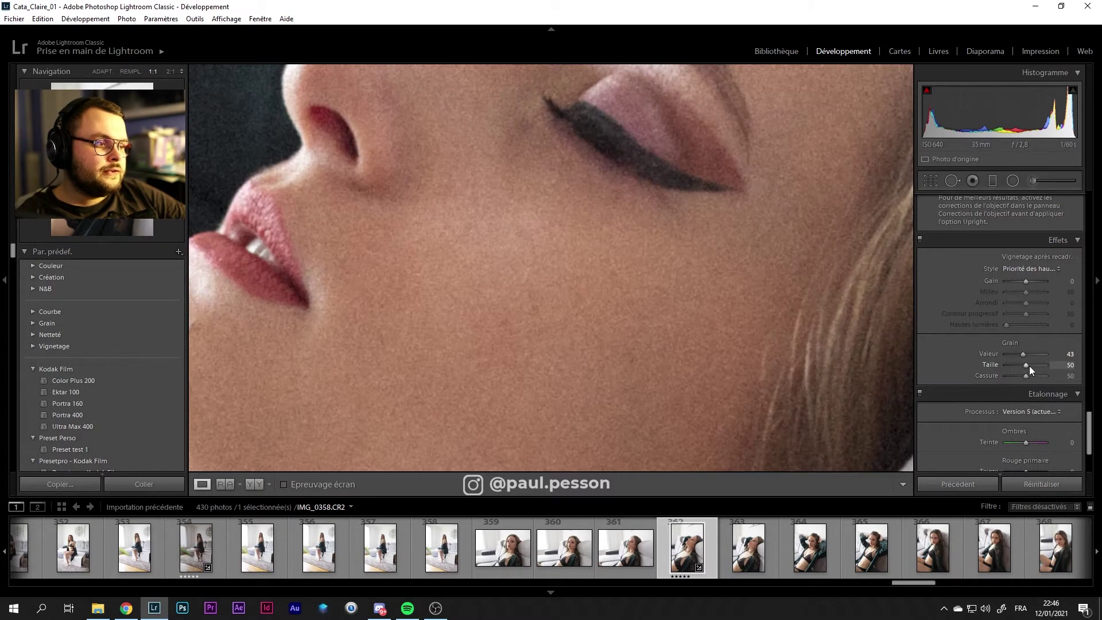
double_click(1027, 367)
scroll(1016, 375, "down", 4)
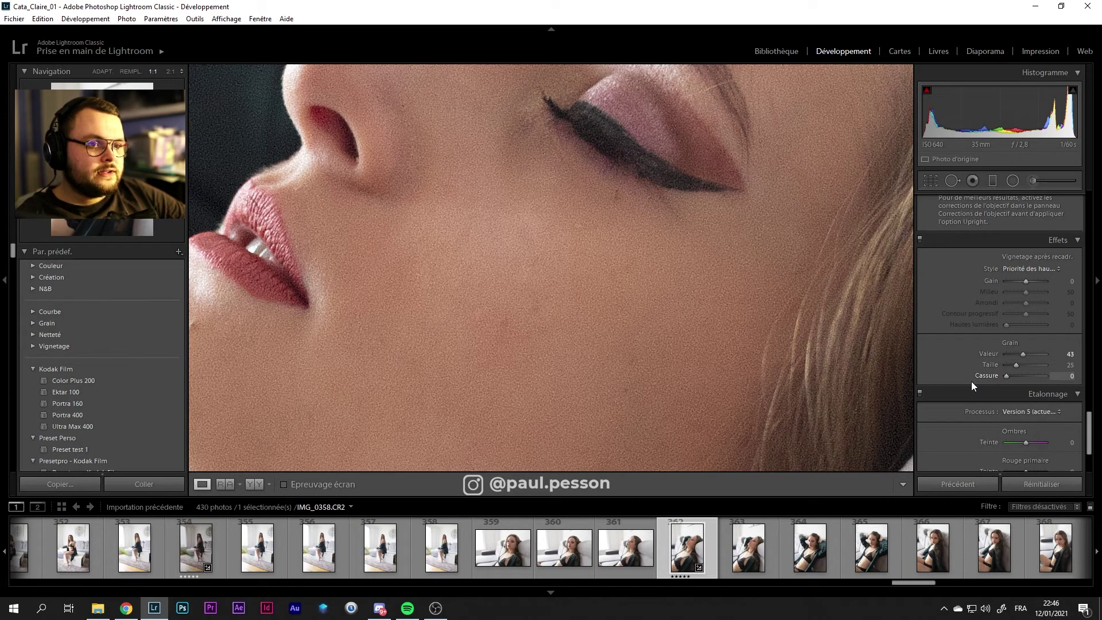
left_click_drag(973, 381, 1098, 390)
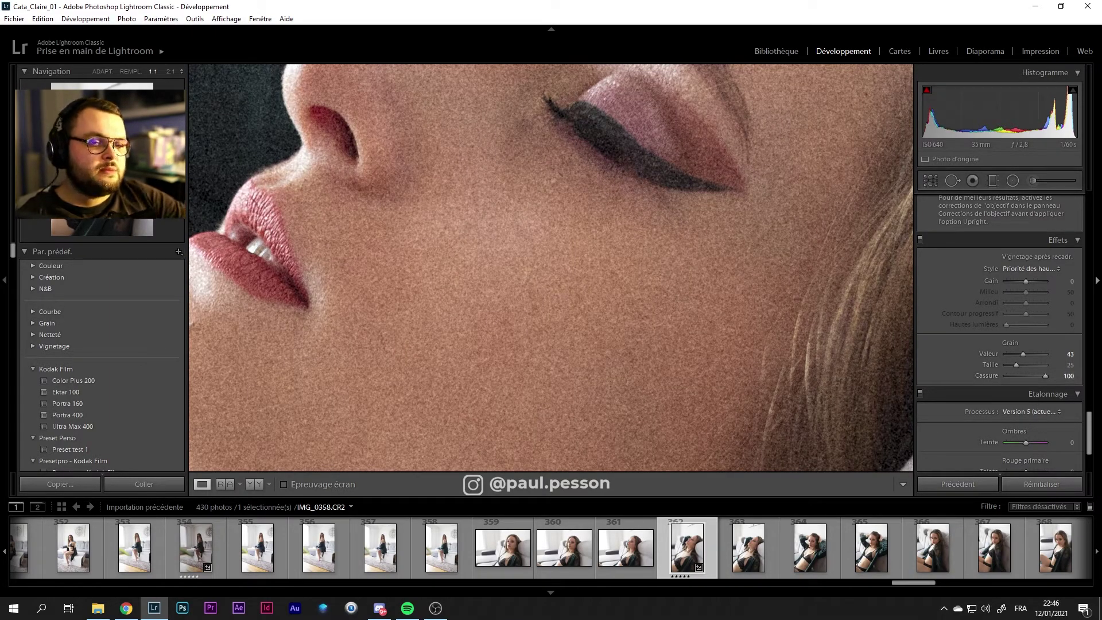
double_click(1046, 377)
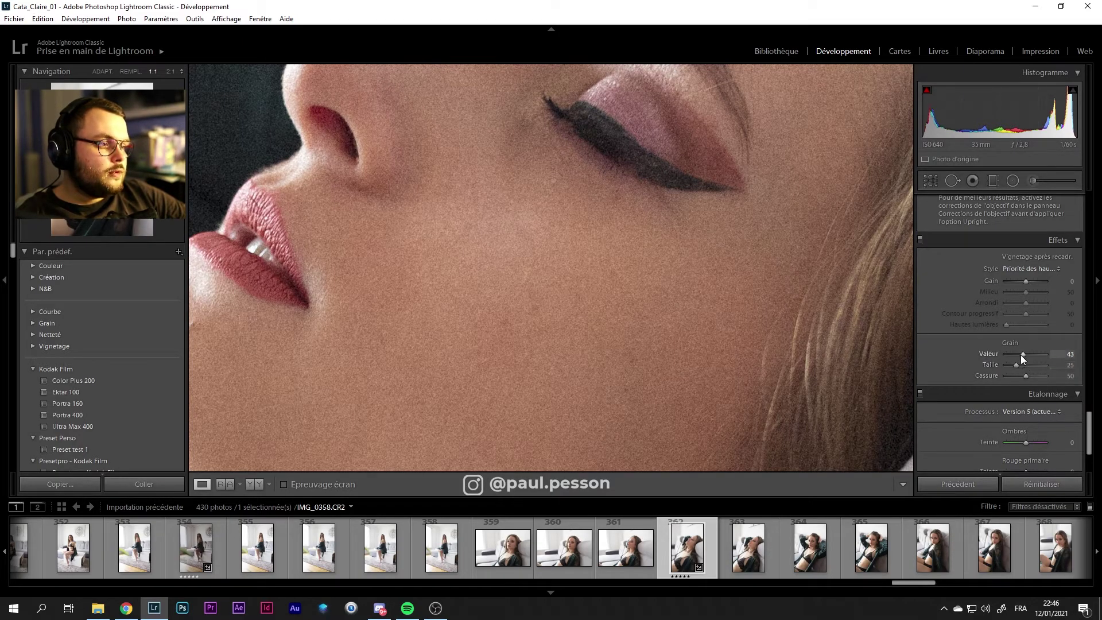
double_click(1021, 355)
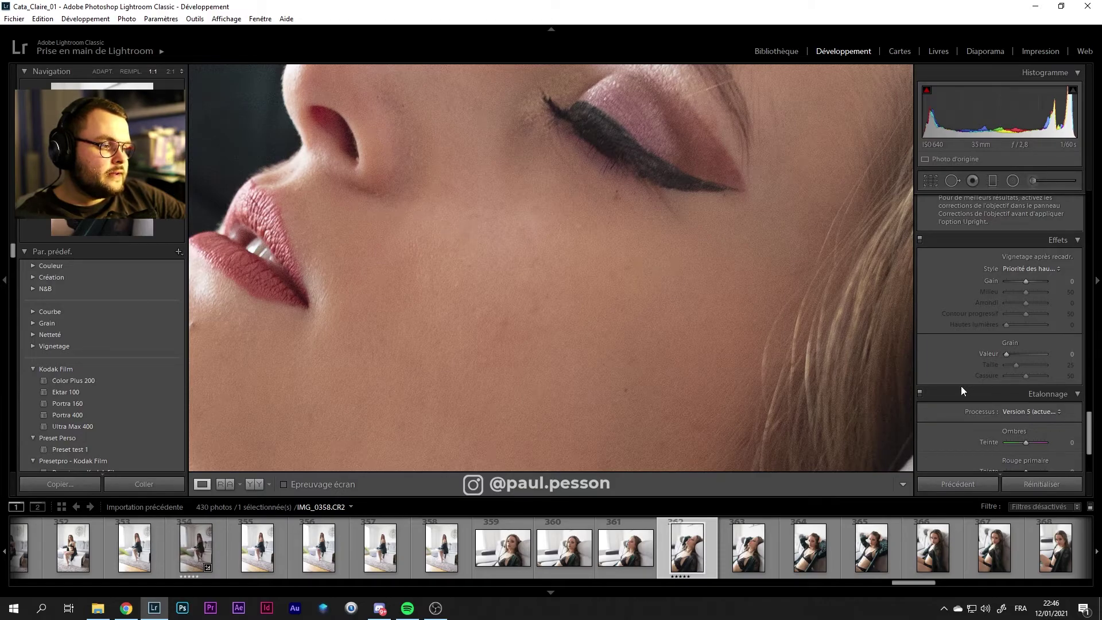
scroll(959, 387, "down", 3)
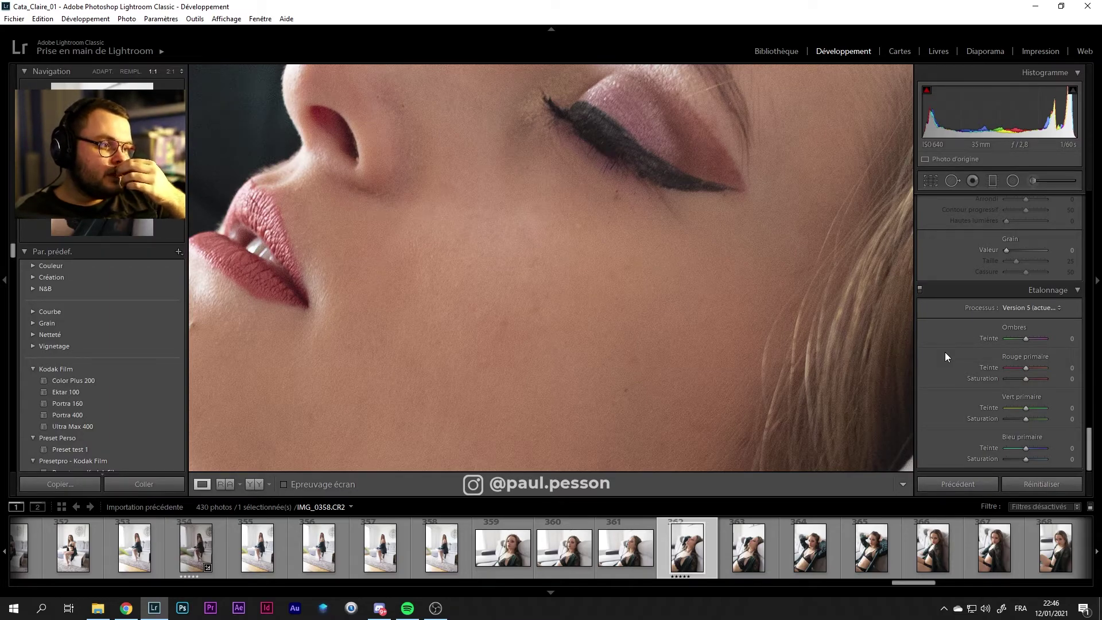
left_click(769, 307)
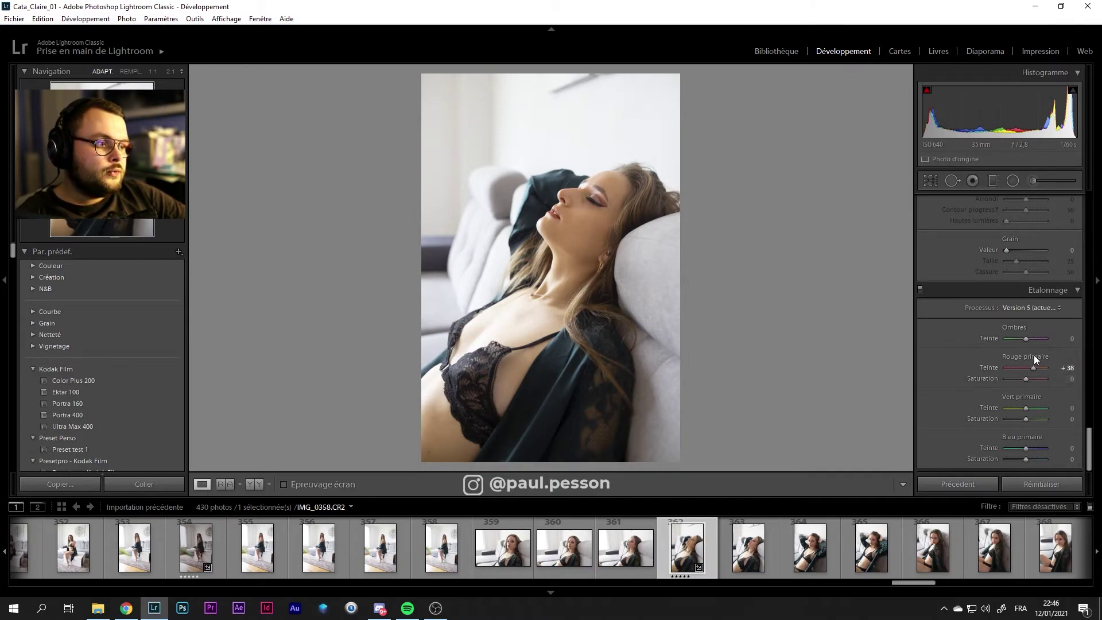
mouse_move(1026, 378)
left_mouse_down()
mouse_move(1002, 380)
mouse_move(1014, 382)
left_mouse_up()
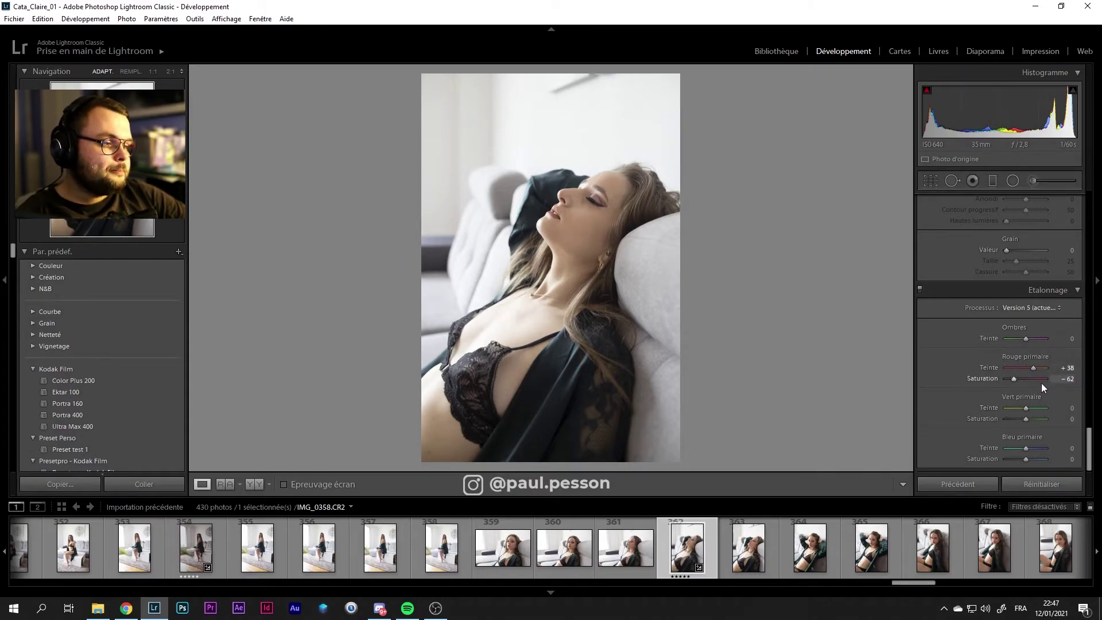
left_click_drag(1014, 379, 1026, 379)
double_click(1032, 369)
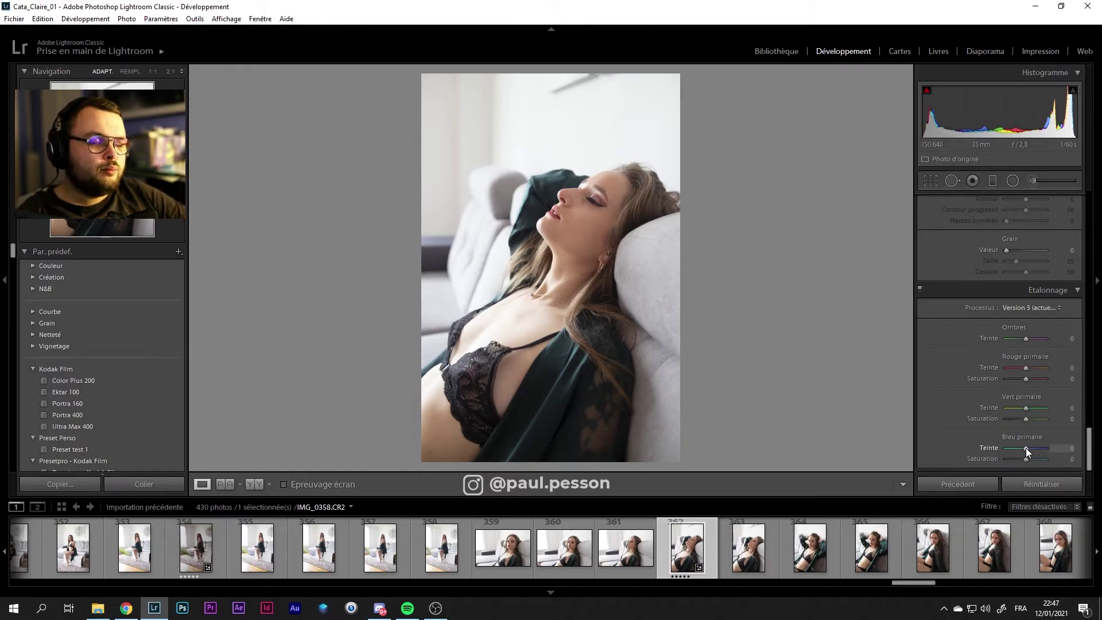
left_click_drag(1027, 451, 1016, 451)
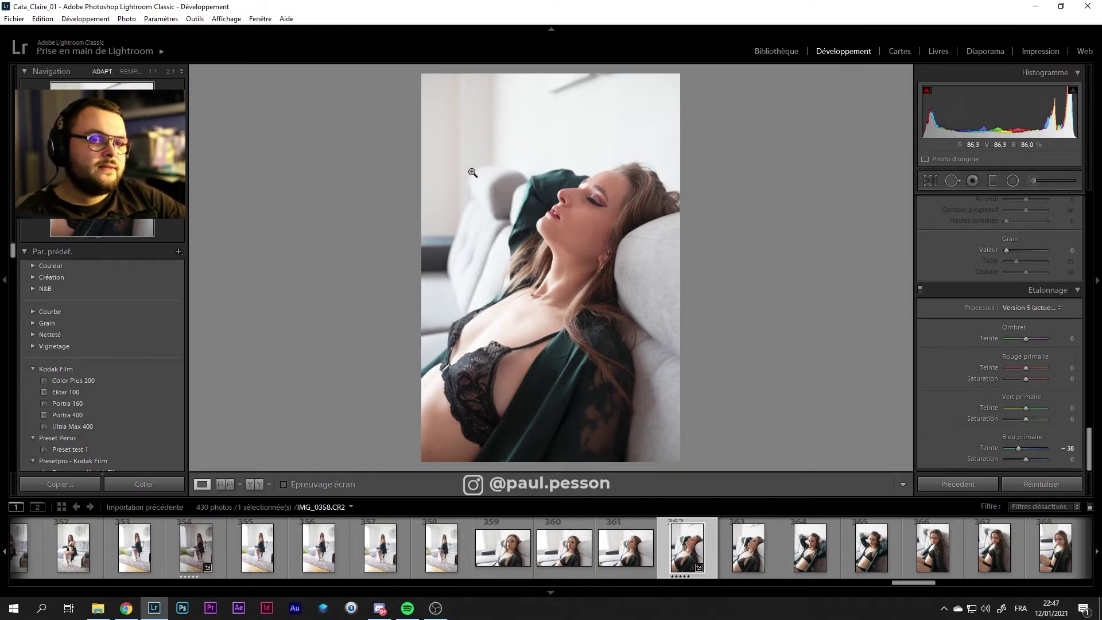
scroll(991, 328, "up", 5)
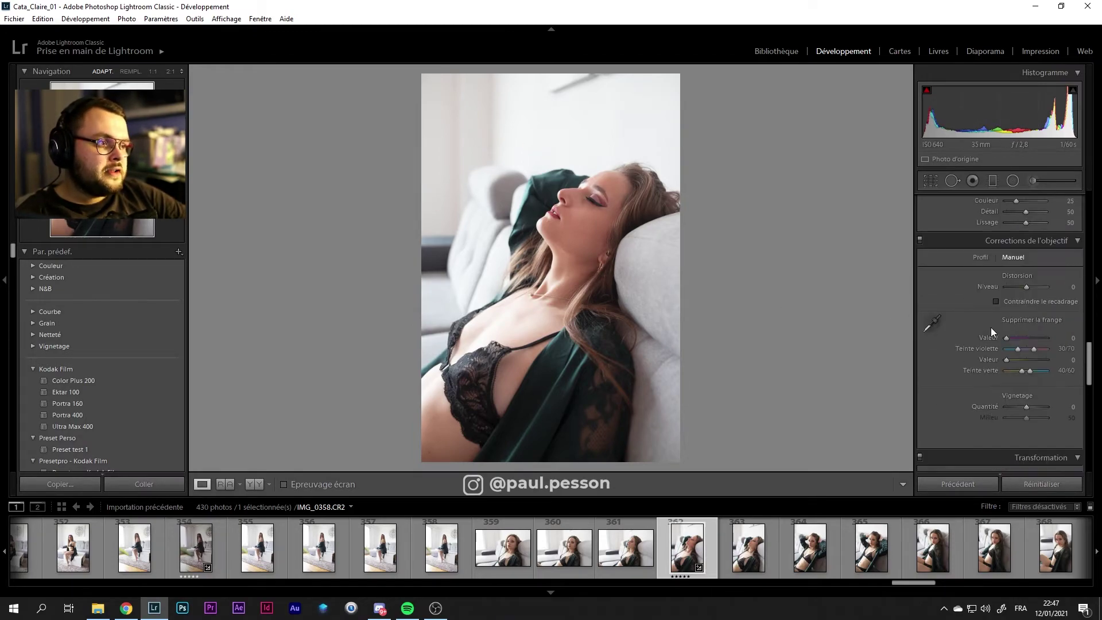
scroll(991, 328, "up", 5)
scroll(990, 328, "up", 5)
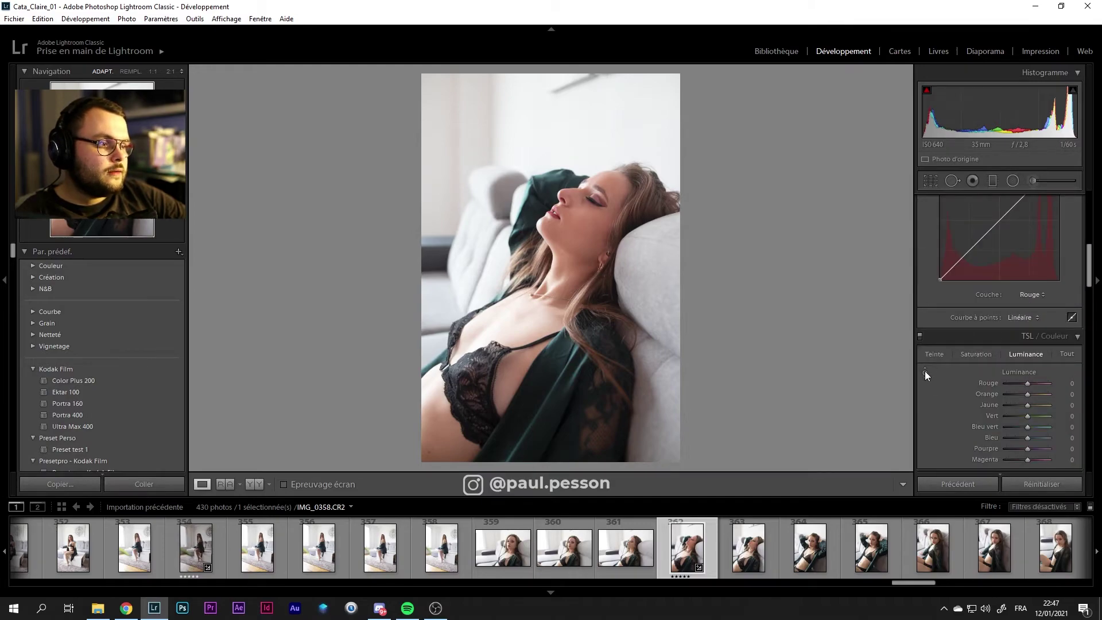
scroll(925, 373, "down", 5)
scroll(925, 373, "down", 10)
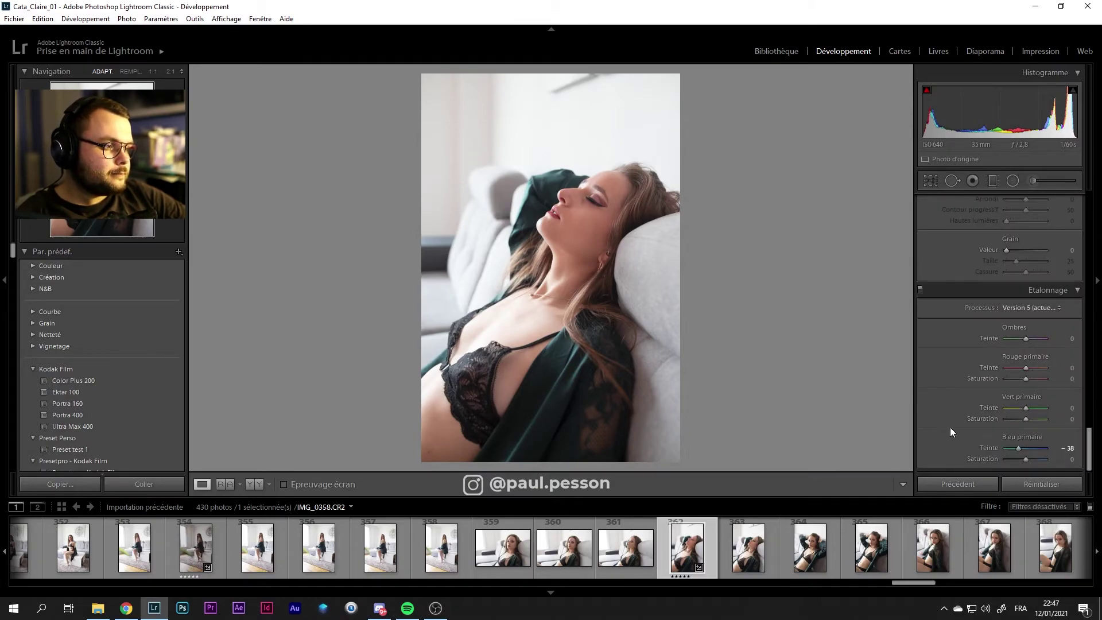
double_click(1018, 449)
scroll(951, 377, "up", 5)
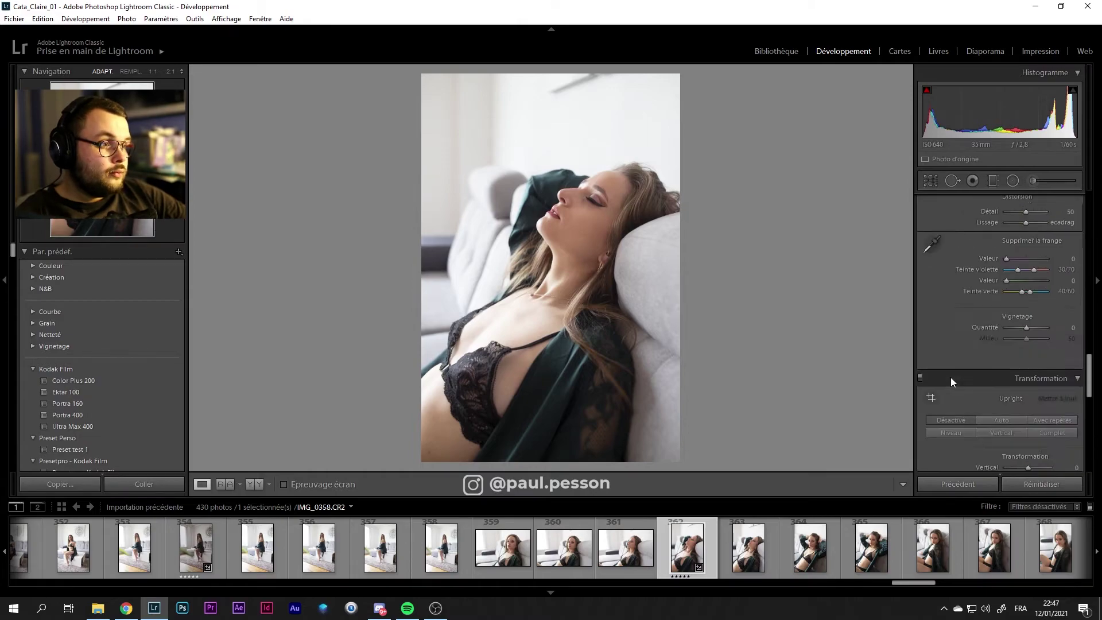
scroll(1027, 347, "up", 10)
scroll(1026, 347, "up", 5)
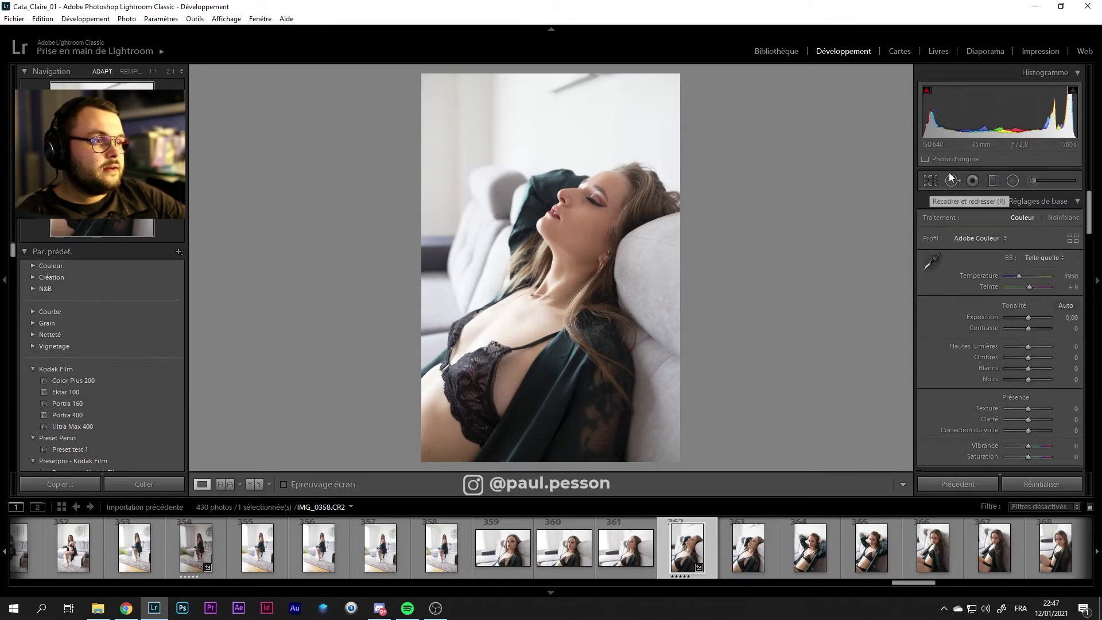
Start a crop, shrinking the frame and repositioning the photo inside it
left_click(927, 182)
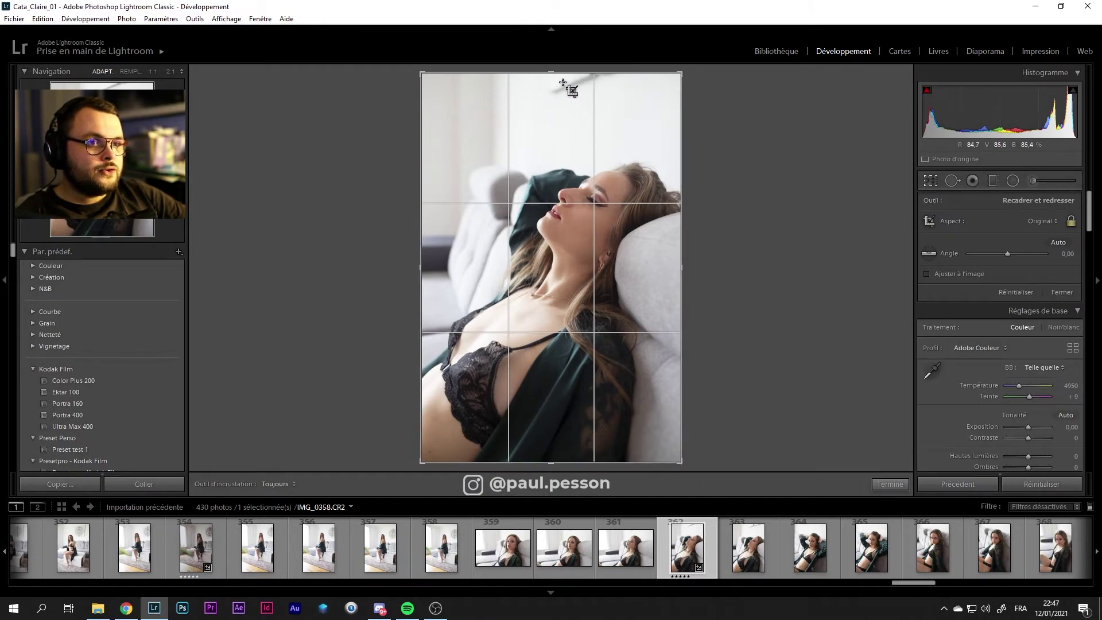
left_click_drag(563, 83, 560, 138)
mouse_move(608, 184)
left_mouse_down()
mouse_move(558, 285)
mouse_move(585, 290)
left_mouse_up()
left_click_drag(599, 201, 595, 225)
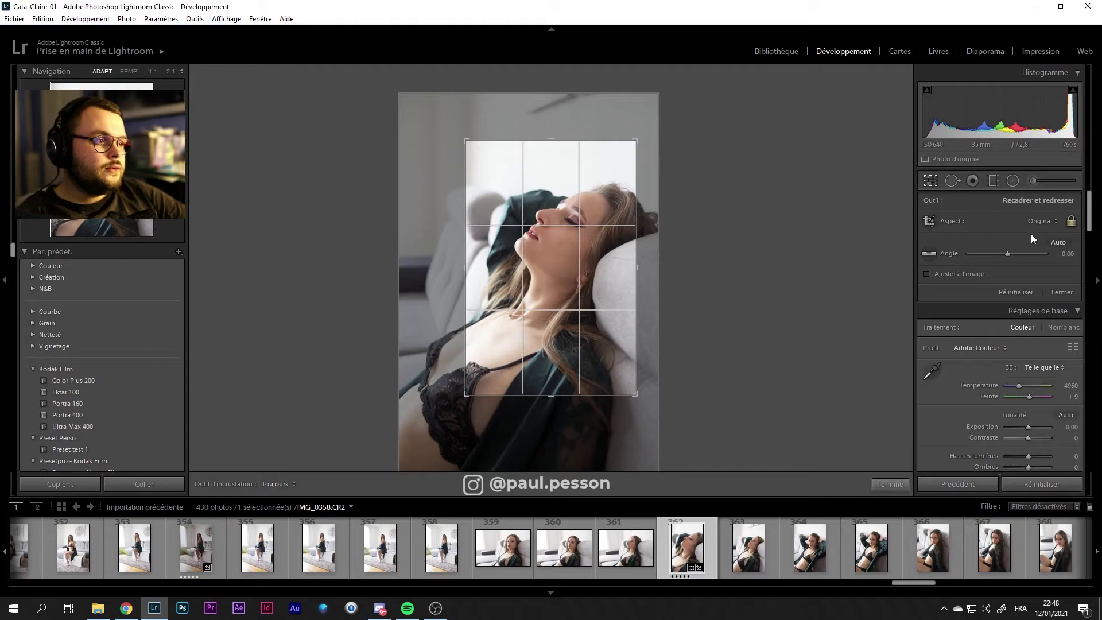
Constrain the crop to a 4 x 5 ratio in portrait orientation
left_click(1041, 222)
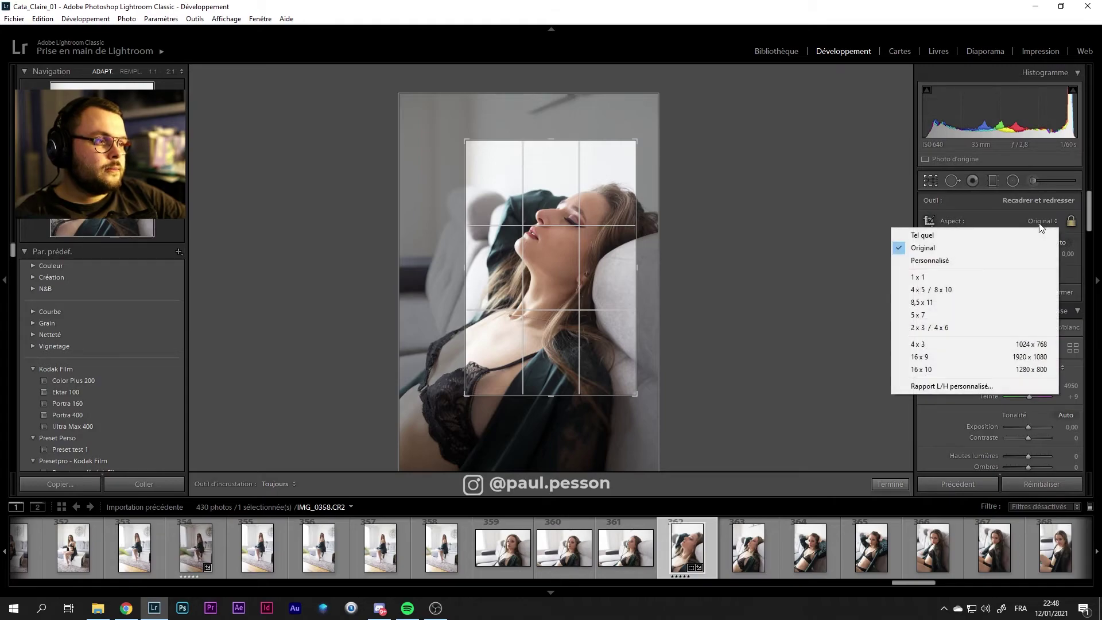
left_click(942, 292)
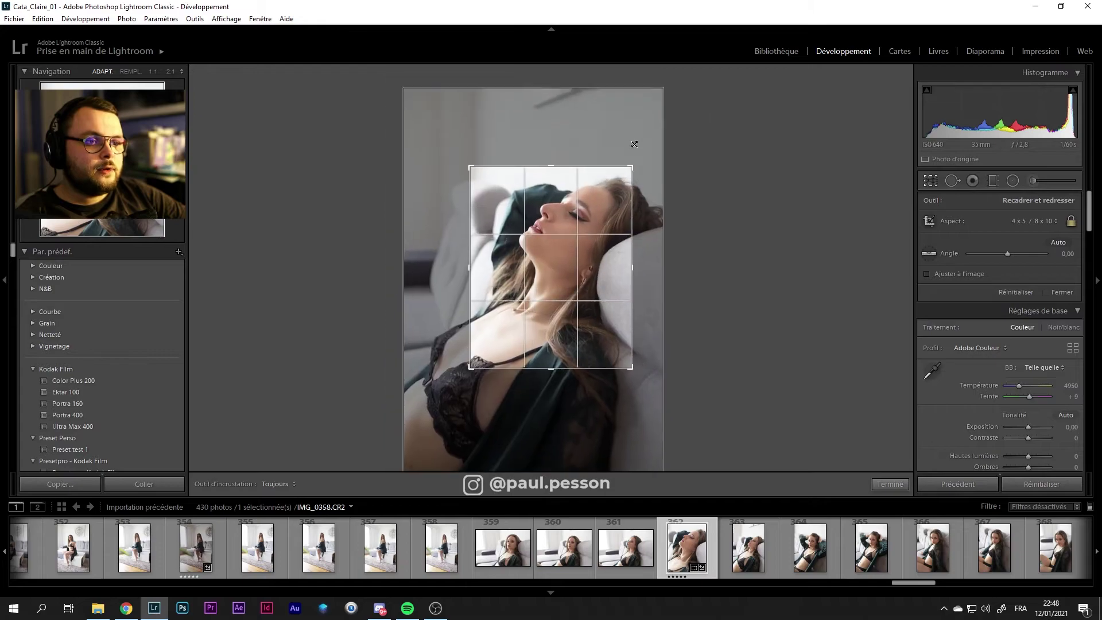
left_click_drag(675, 141, 661, 129)
key("x")
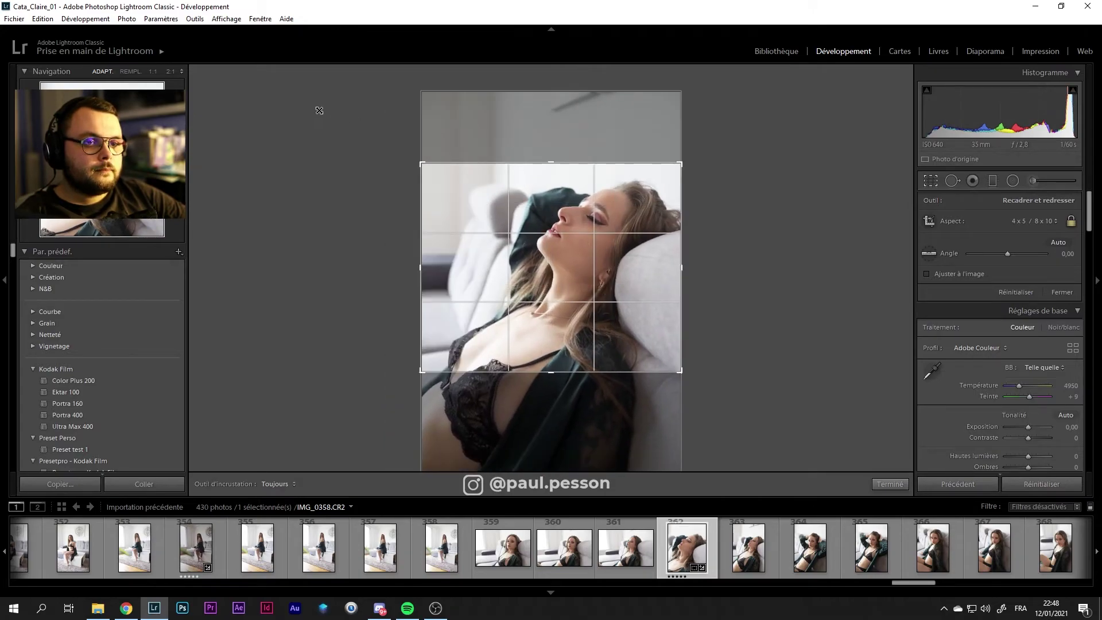
key("x")
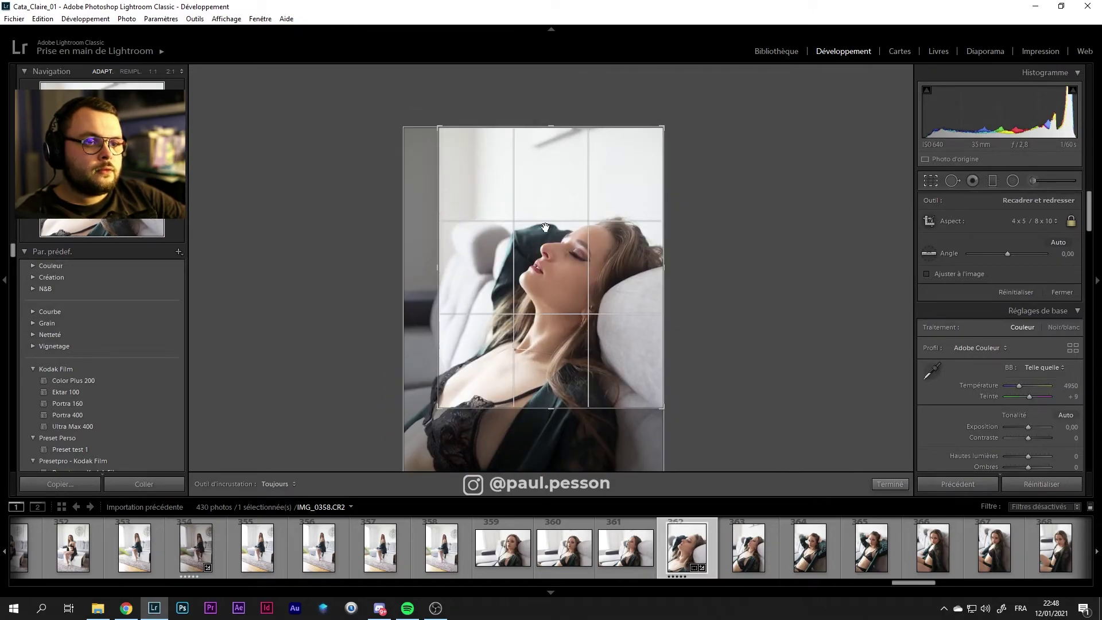
Enlarge the 4 x 5 crop to full width and position the photo to include more lower body
left_click_drag(438, 409, 396, 456)
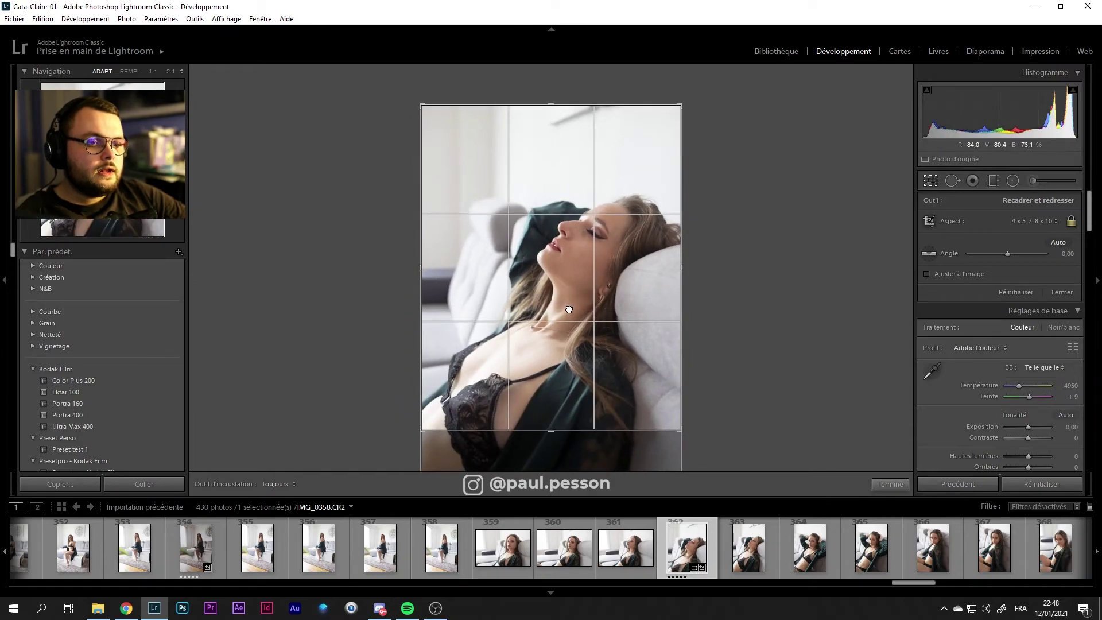
left_click_drag(570, 309, 571, 285)
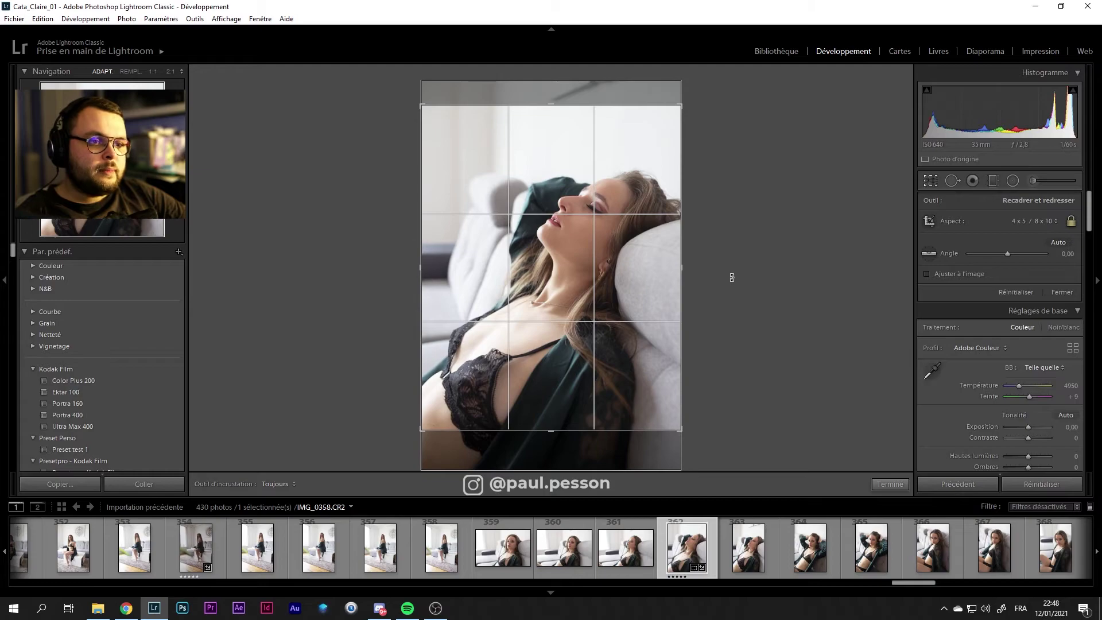
left_click_drag(642, 278, 642, 284)
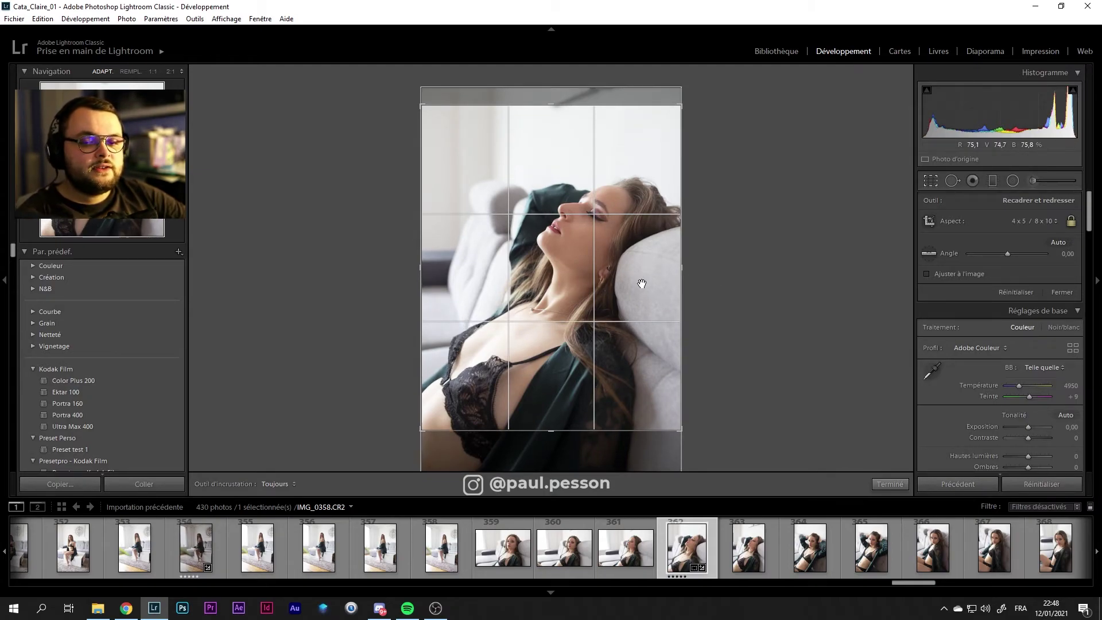
mouse_move(600, 324)
left_mouse_down()
mouse_move(607, 294)
mouse_move(606, 309)
left_mouse_up()
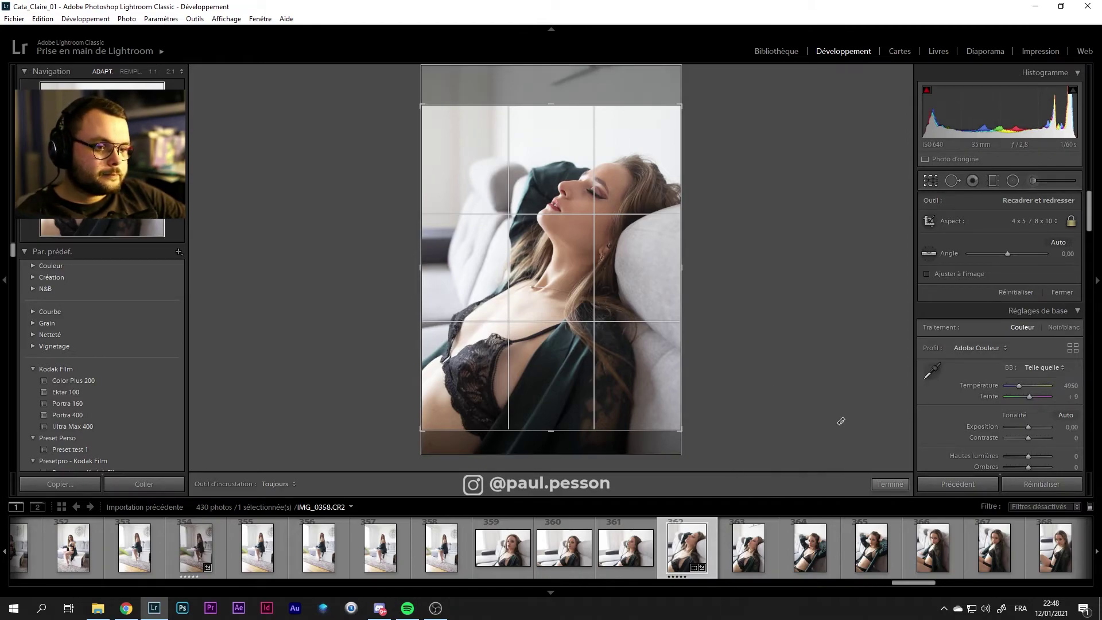
left_click(1019, 221)
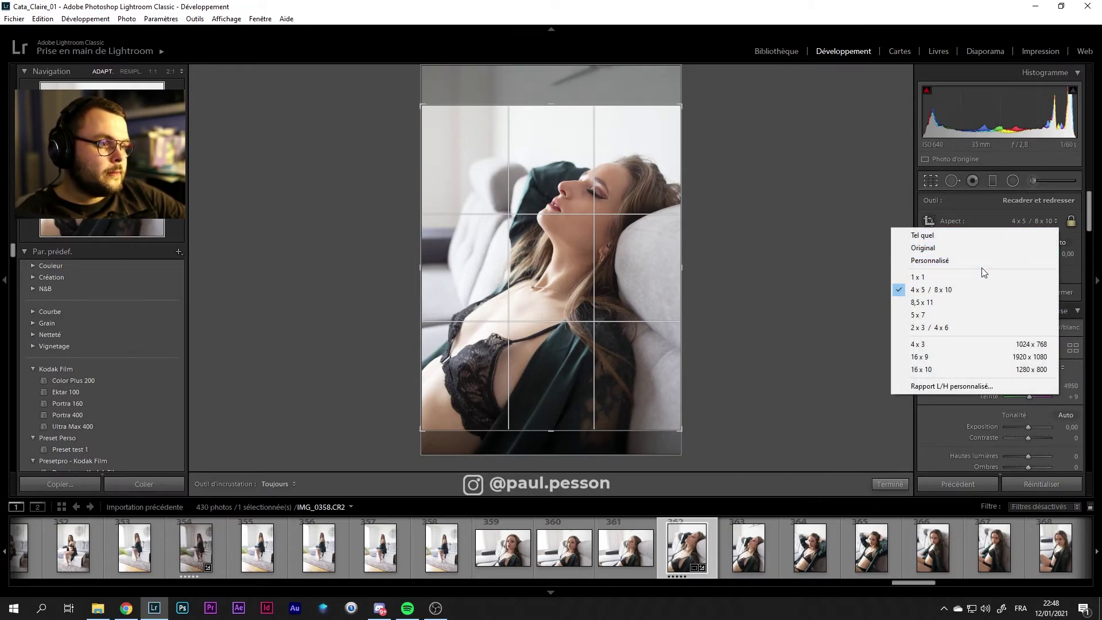
Set the crop ratio to 16 x 9, then apply 16 x 9 to landscape photo IMG_0357
left_click(949, 356)
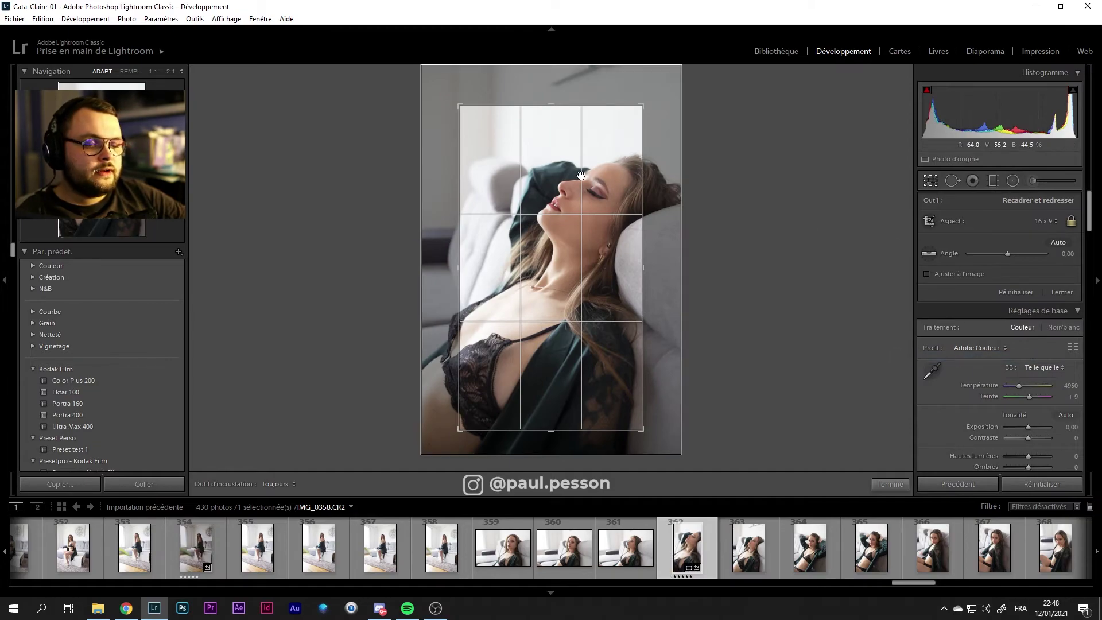
left_click(633, 549)
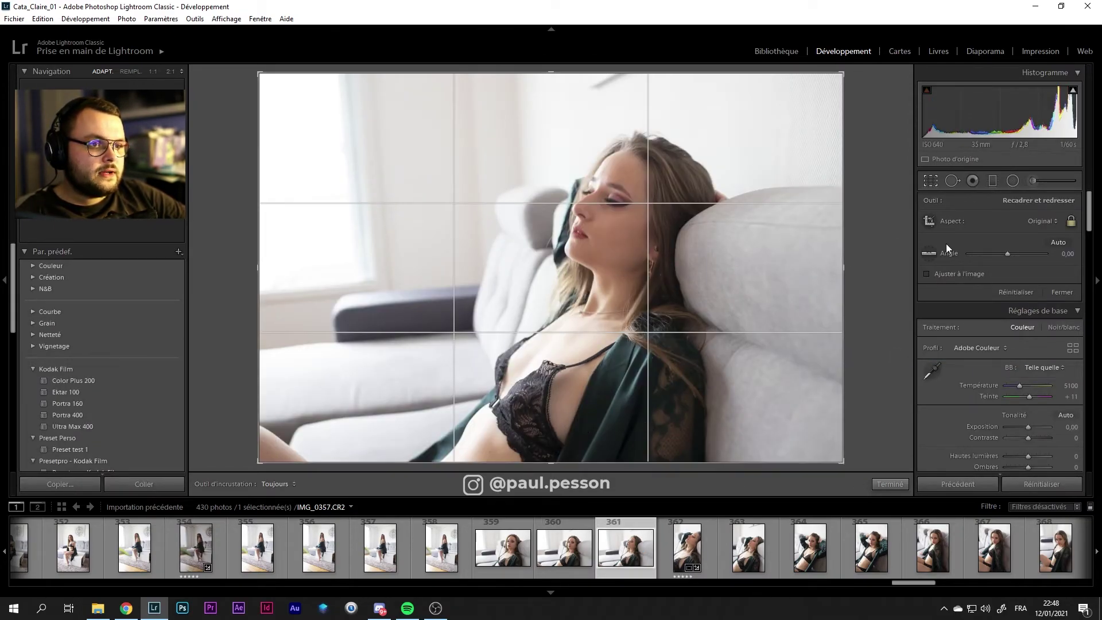
left_click(1041, 220)
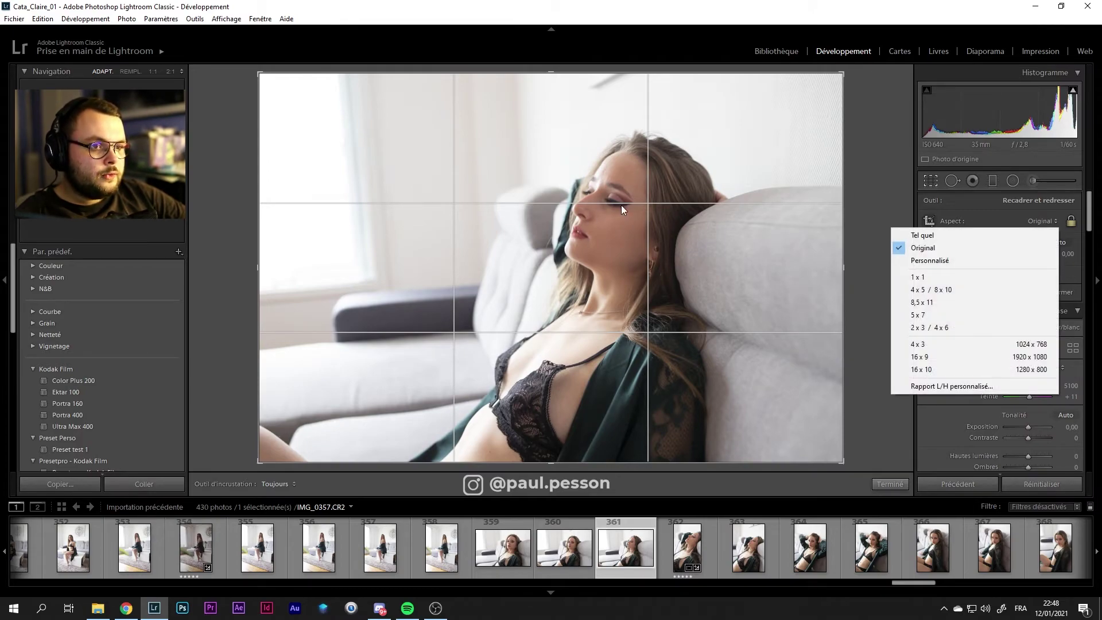
left_click(959, 357)
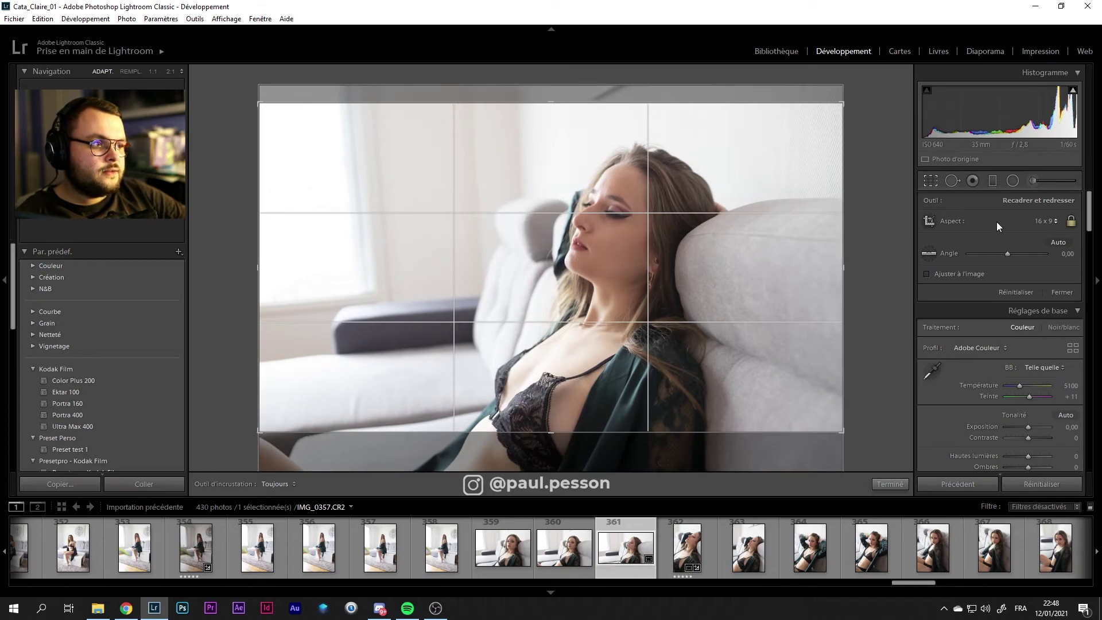
Apply a custom 21 x 9 crop ratio to IMG_0357
left_click(1040, 221)
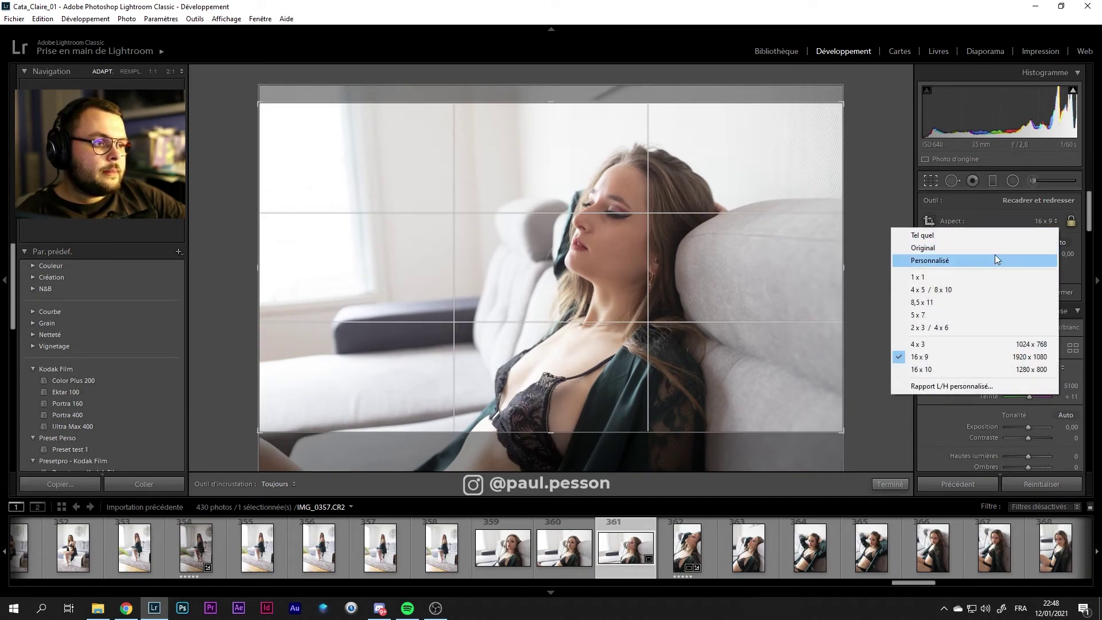
left_click(952, 388)
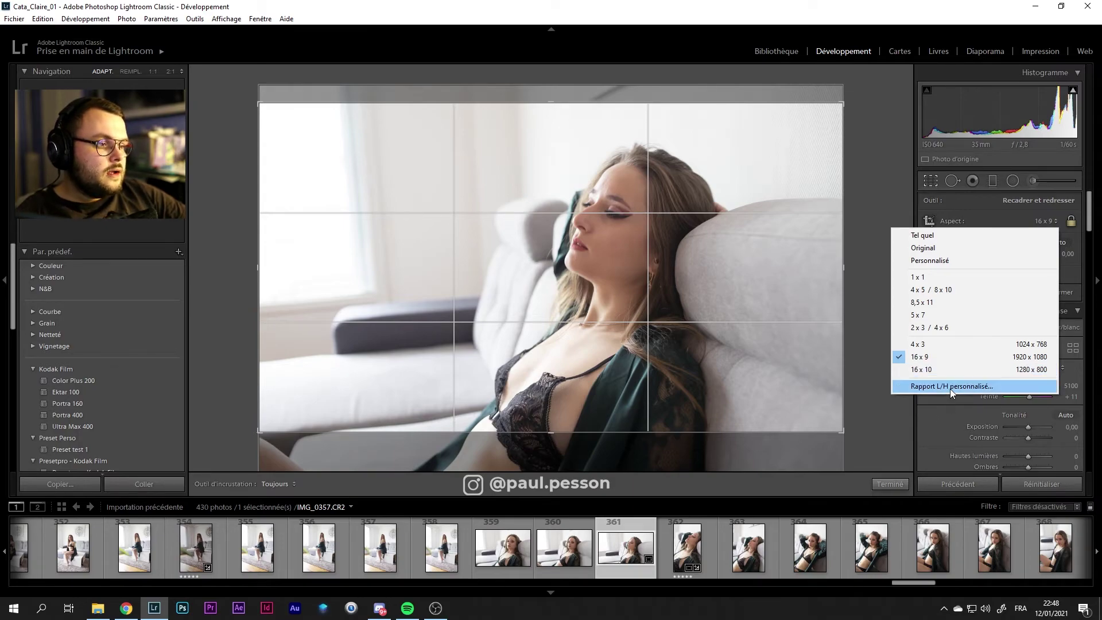
left_click(950, 388)
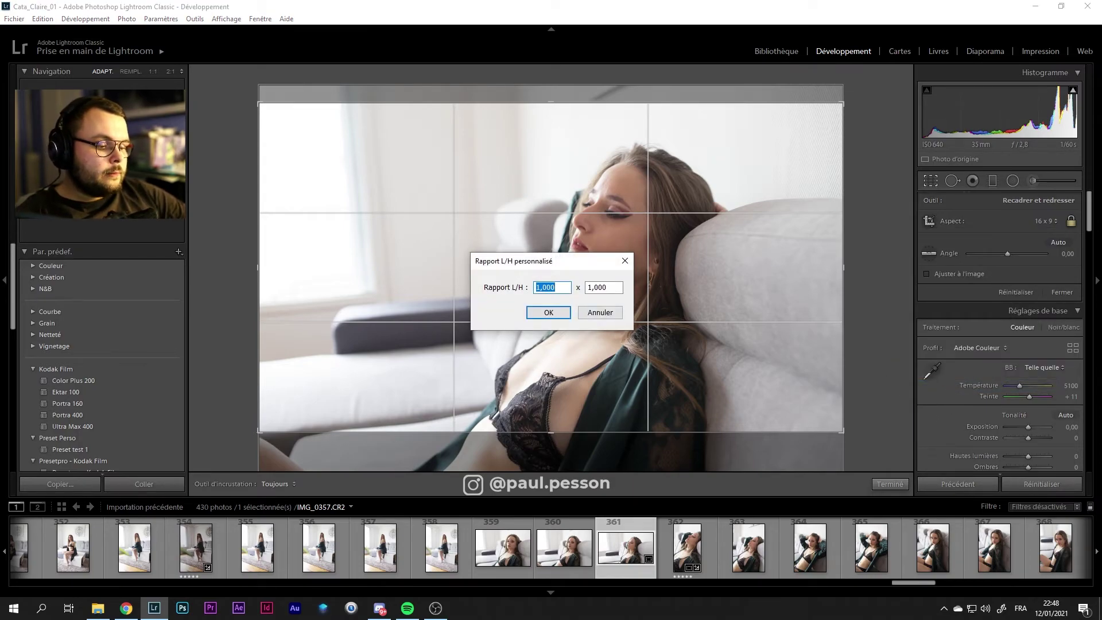
type("21")
key("Tab")
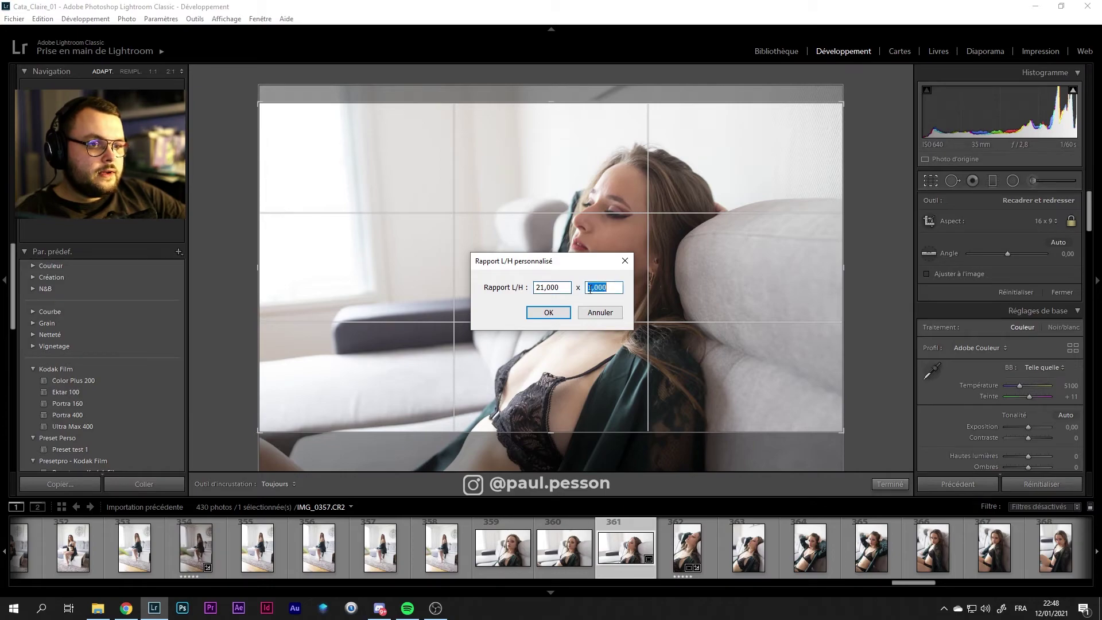
type("9")
key("Return")
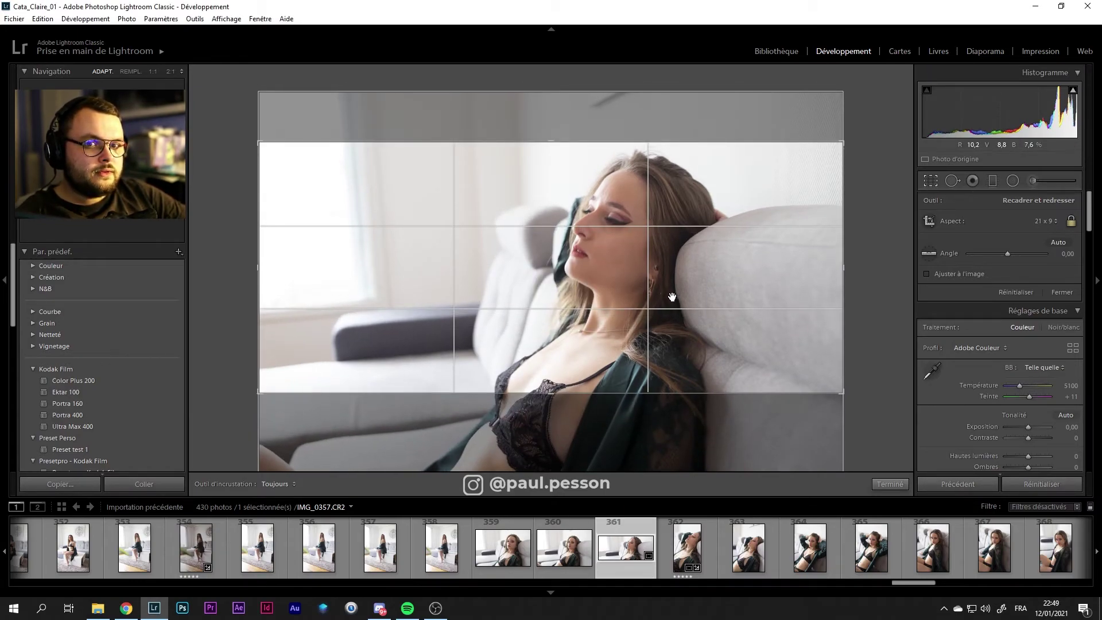
left_click(890, 484)
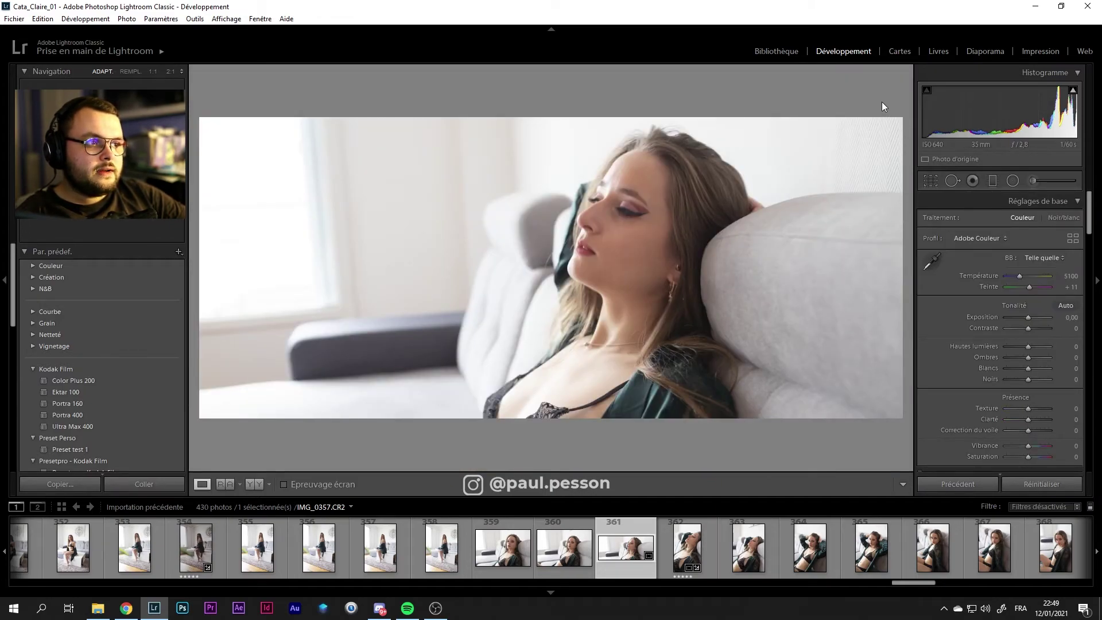
Revert IMG_0357's crop and return portrait IMG_0358 to its uncropped As Shot framing
left_click(1070, 484)
left_click(692, 551)
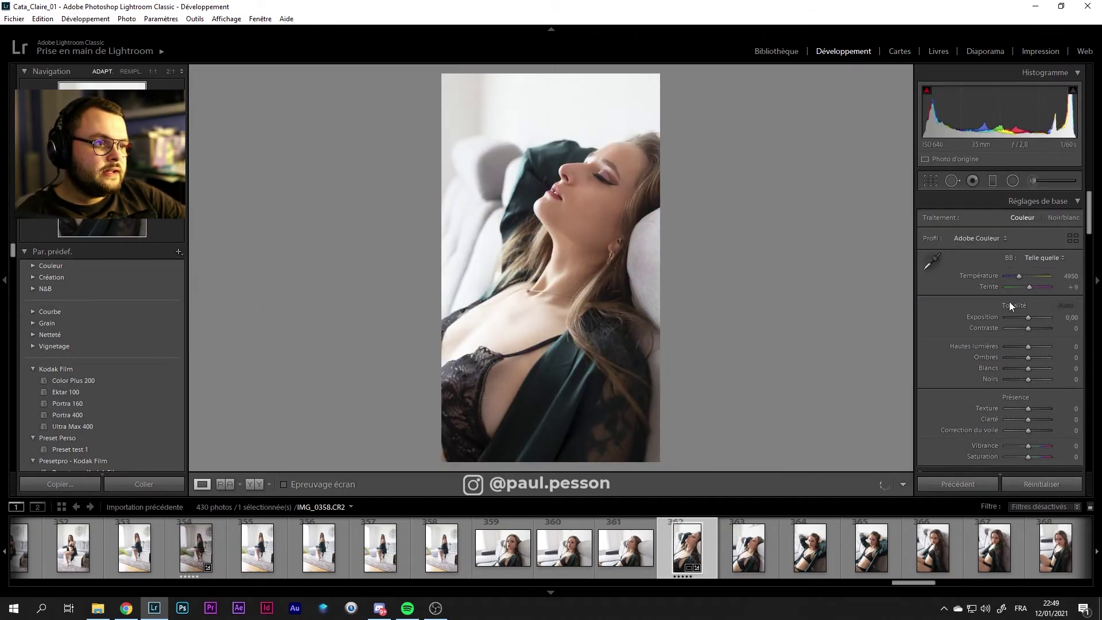
left_click(928, 180)
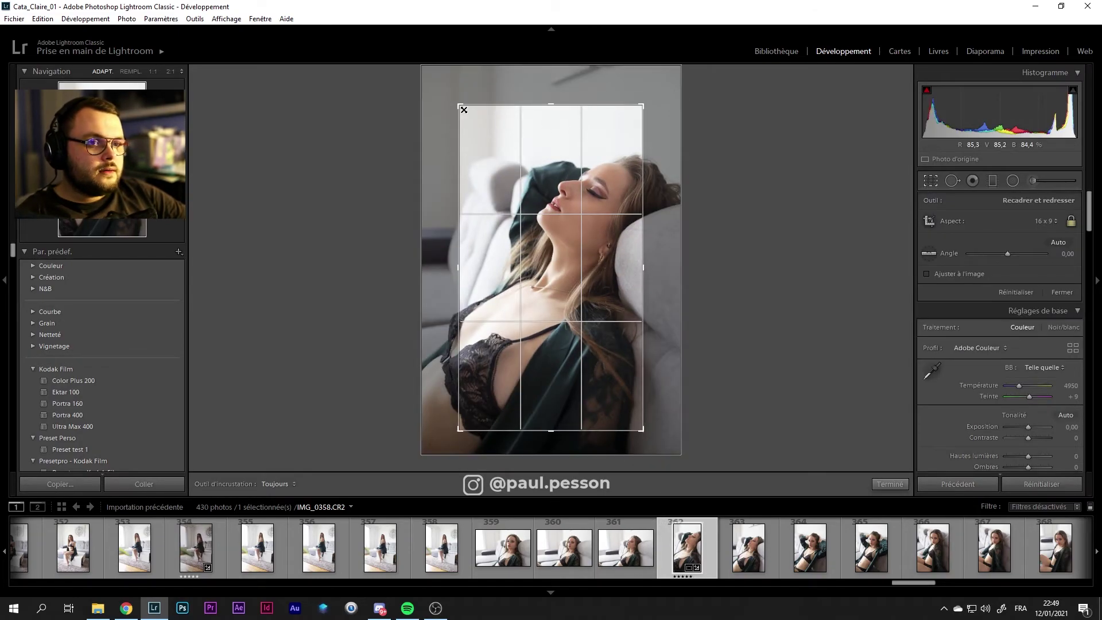
left_click_drag(460, 106, 440, 205)
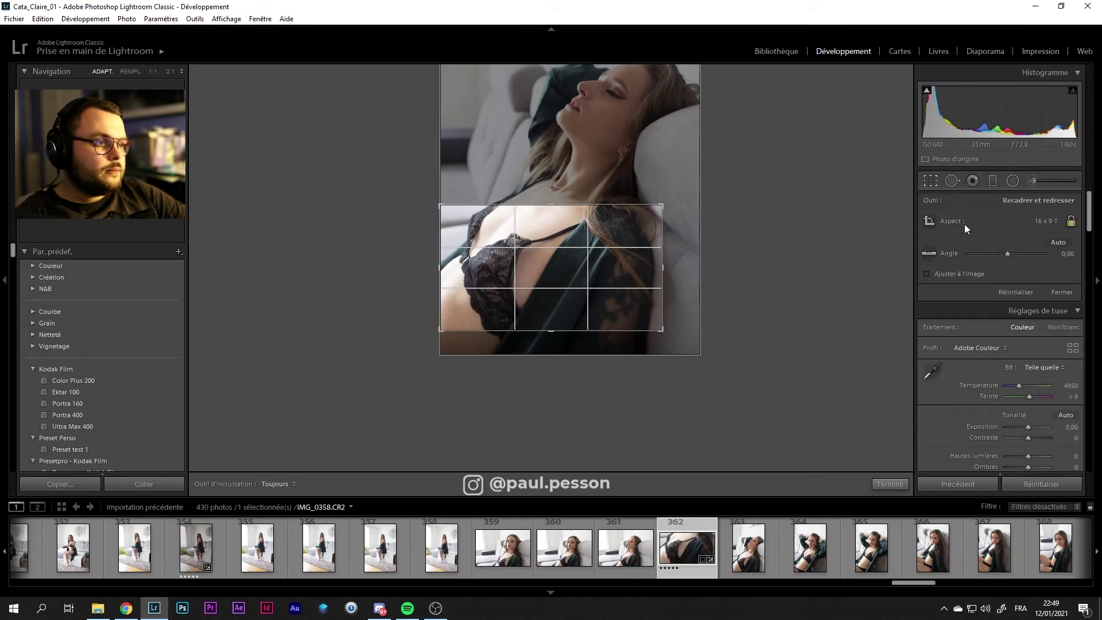
left_click(1043, 222)
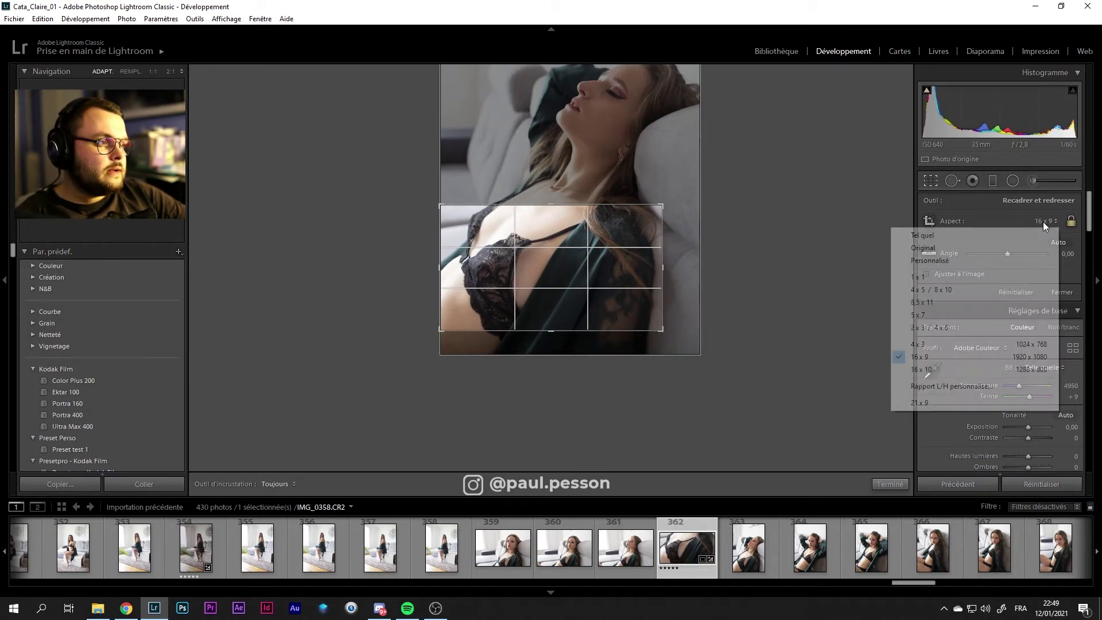
left_click(963, 230)
left_click(900, 483)
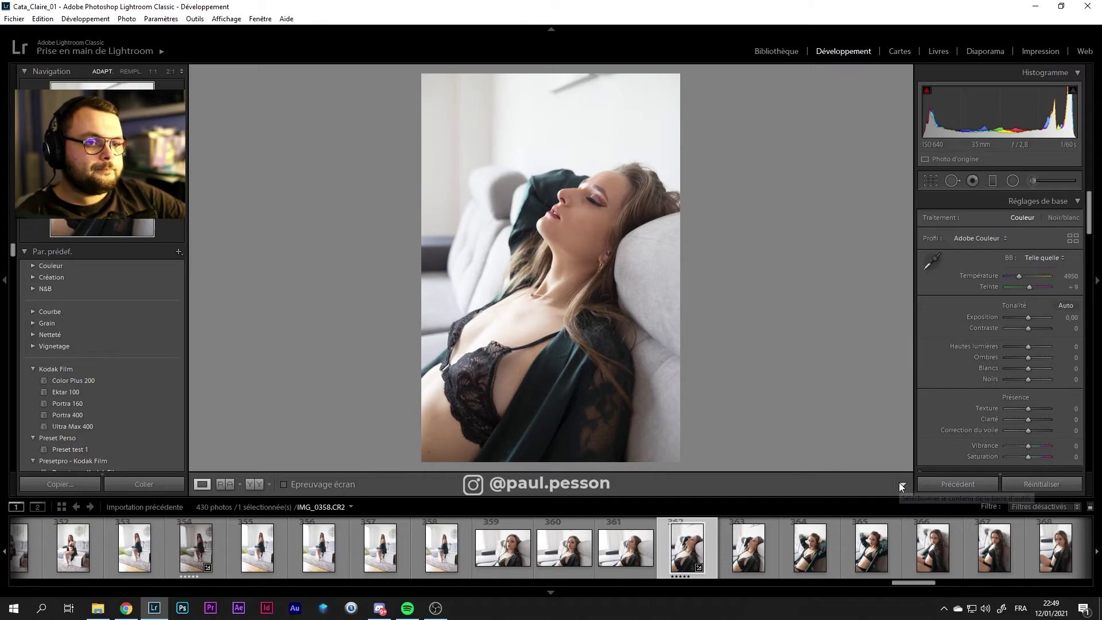
left_click(953, 180)
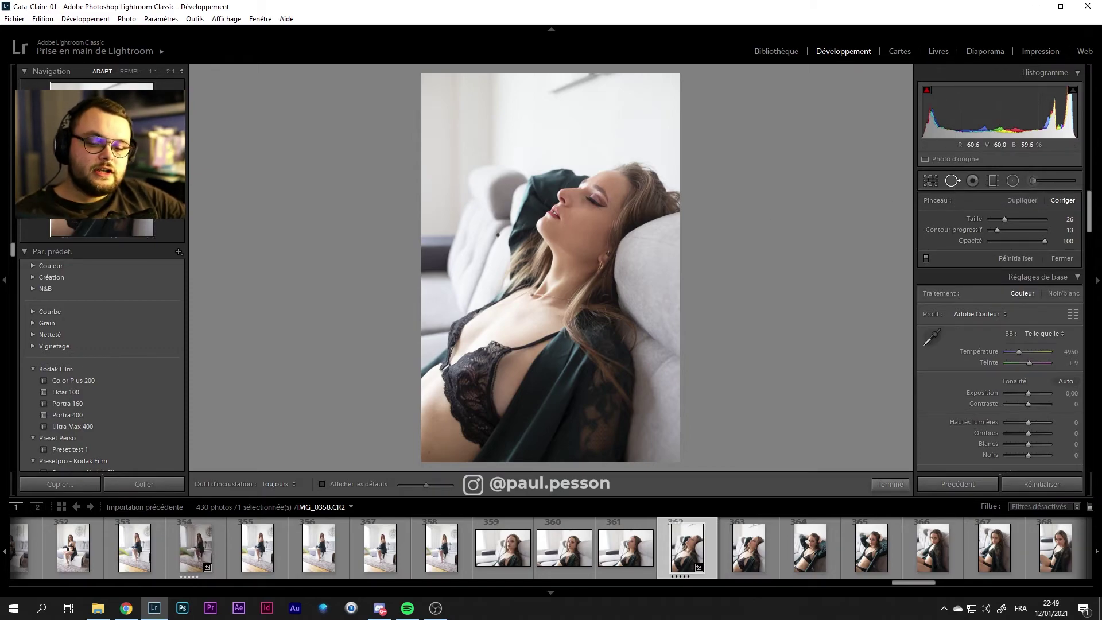
Zoom to 1:1 on the lips and chin and make a first heal on the chin spot
left_click(127, 71)
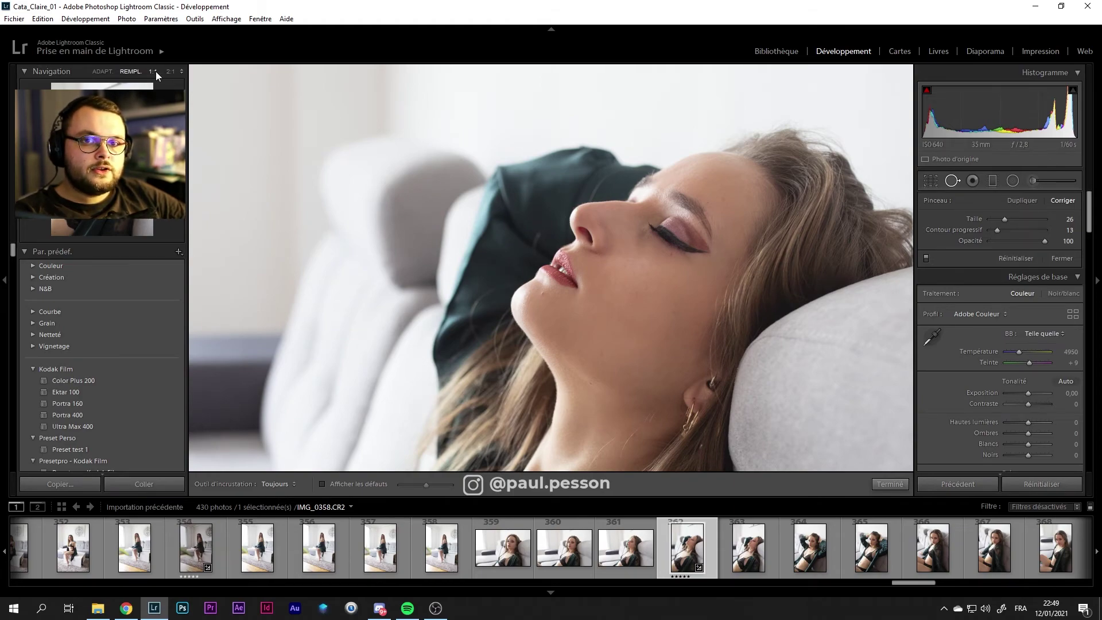
left_click(154, 72)
left_click_drag(425, 270, 693, 207)
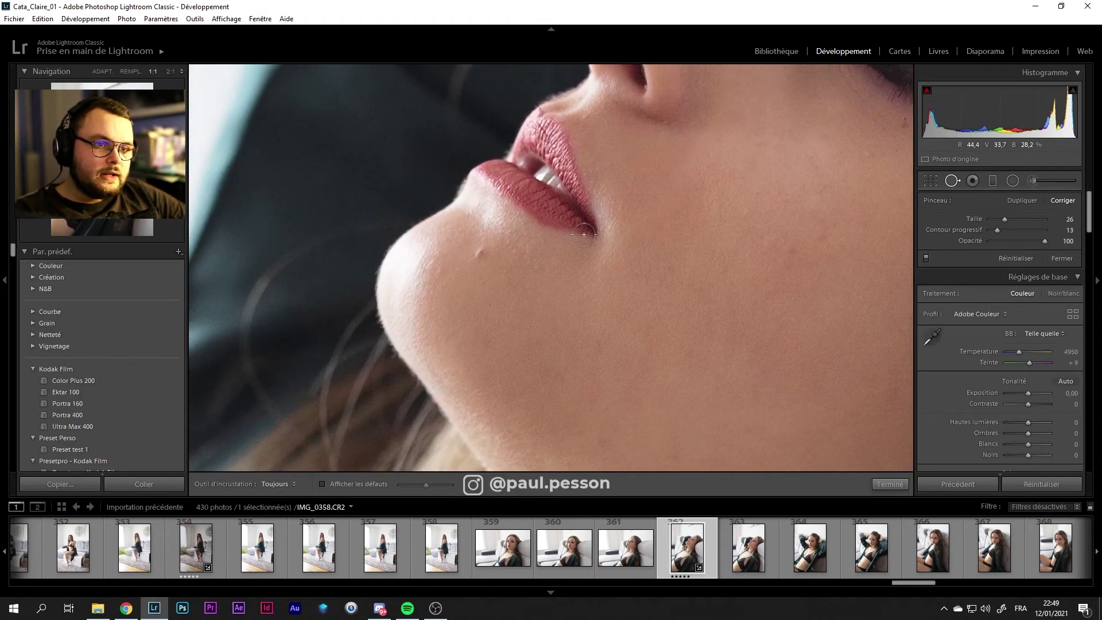
left_click(481, 254)
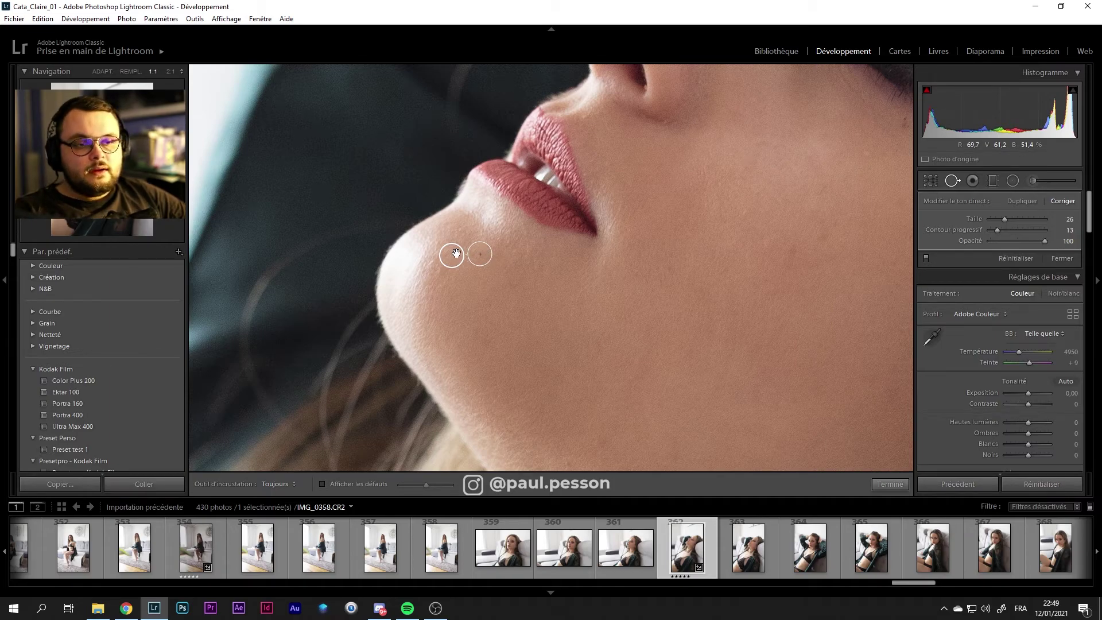
left_click(890, 485)
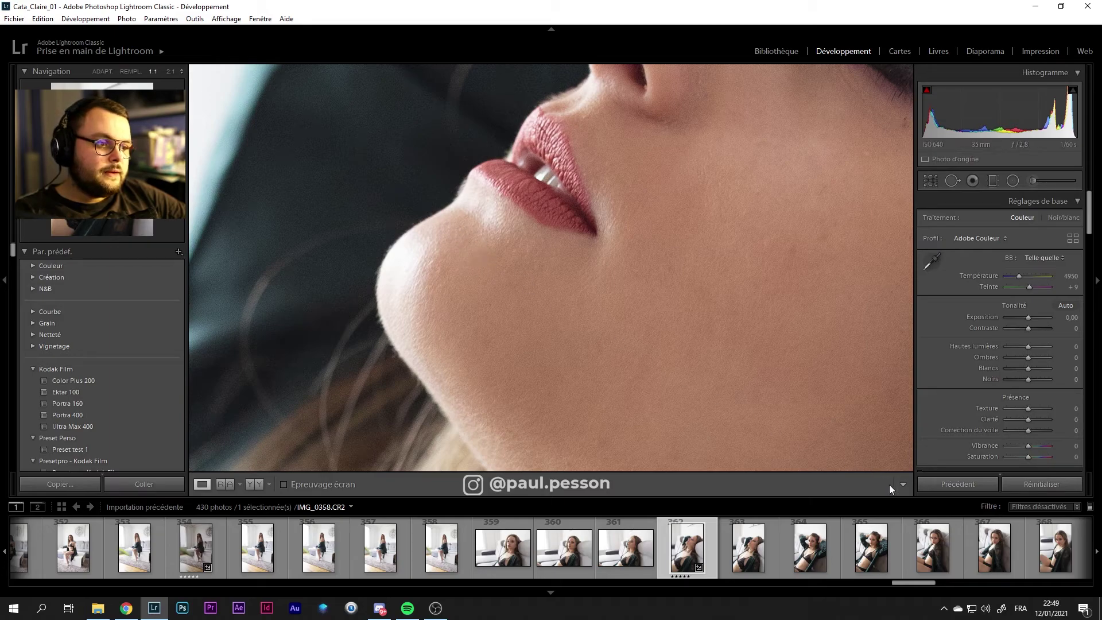
Heal the chin blemish again, sampling clean neighbouring skin, and close spot removal
left_click(950, 181)
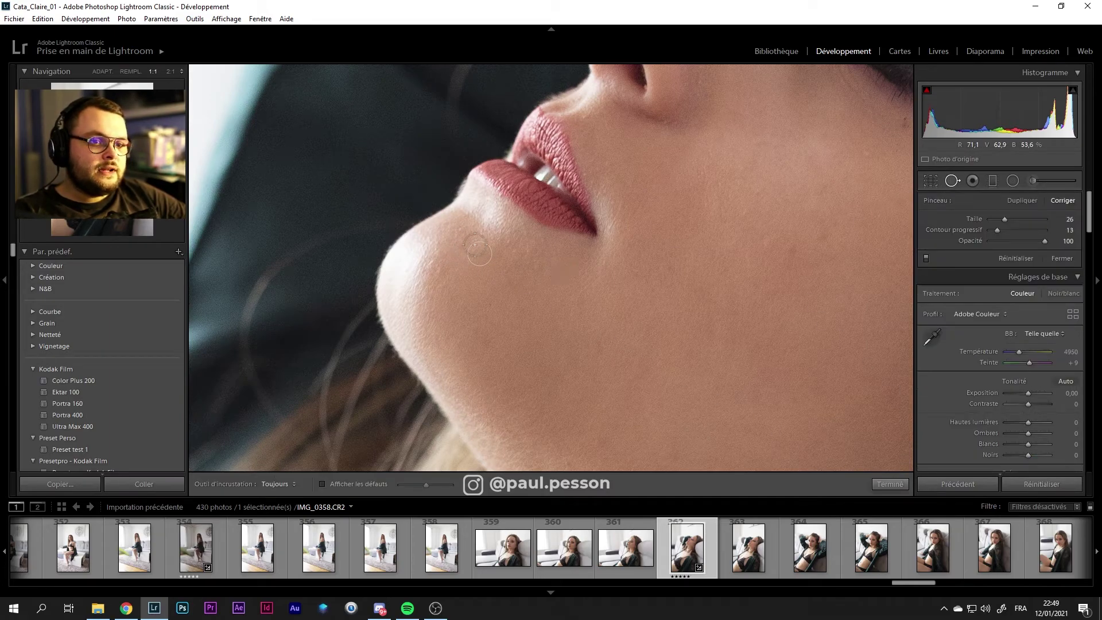
left_click(480, 254)
left_click_drag(450, 260, 531, 203)
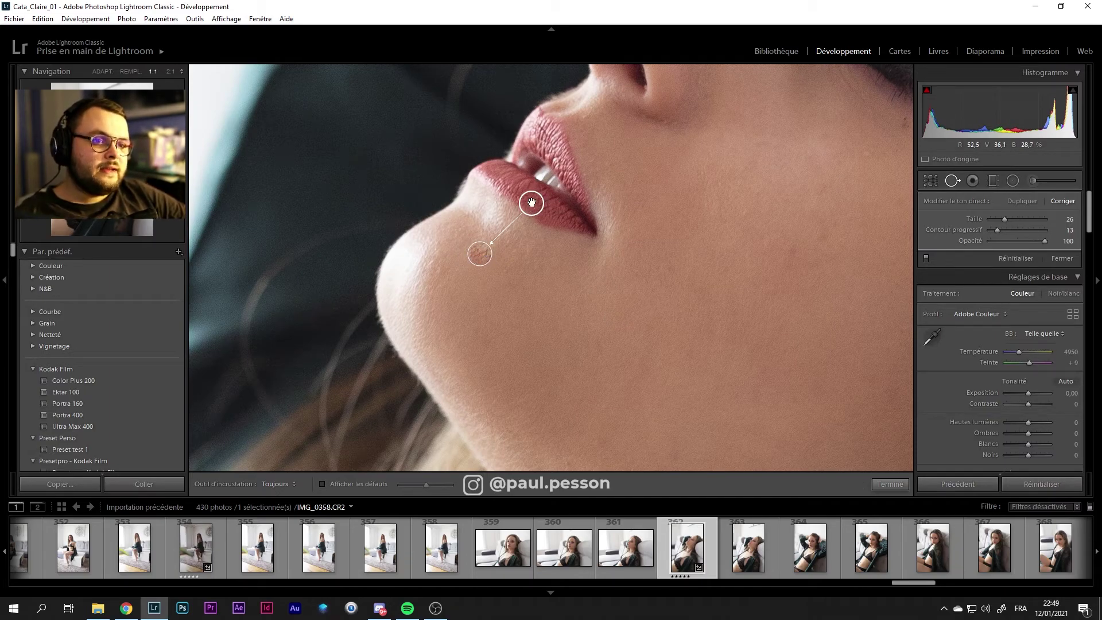
mouse_move(535, 206)
left_mouse_down()
mouse_move(511, 249)
mouse_move(470, 279)
left_mouse_up()
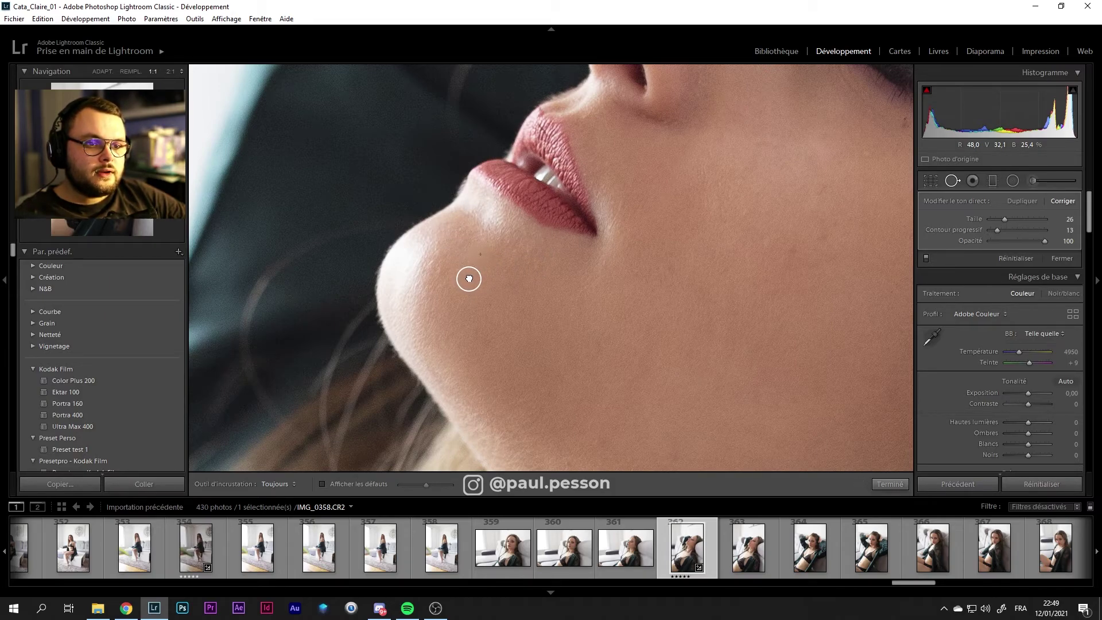
left_click(891, 485)
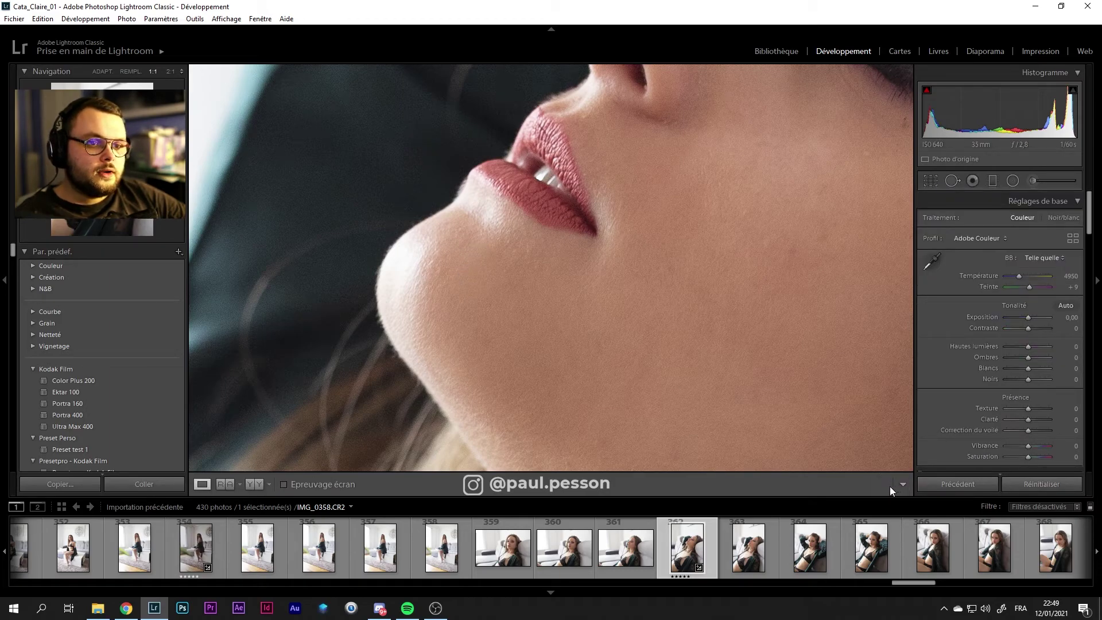
Fit the whole portrait in view, then open and close the red-eye correction tool
left_click(746, 284)
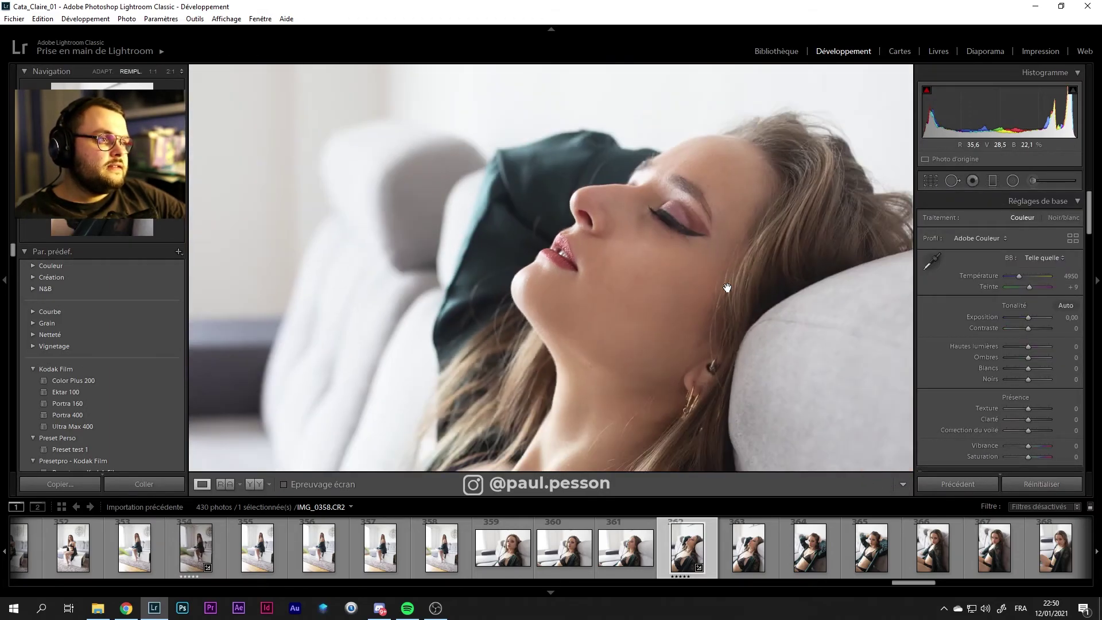
key("ctrl+minus")
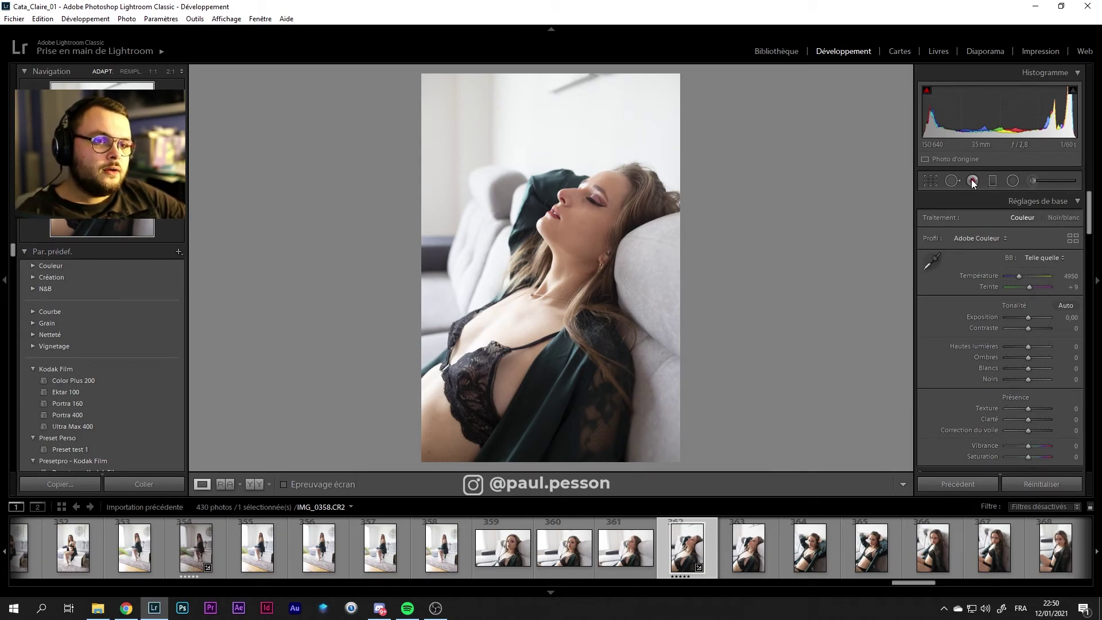
left_click(972, 181)
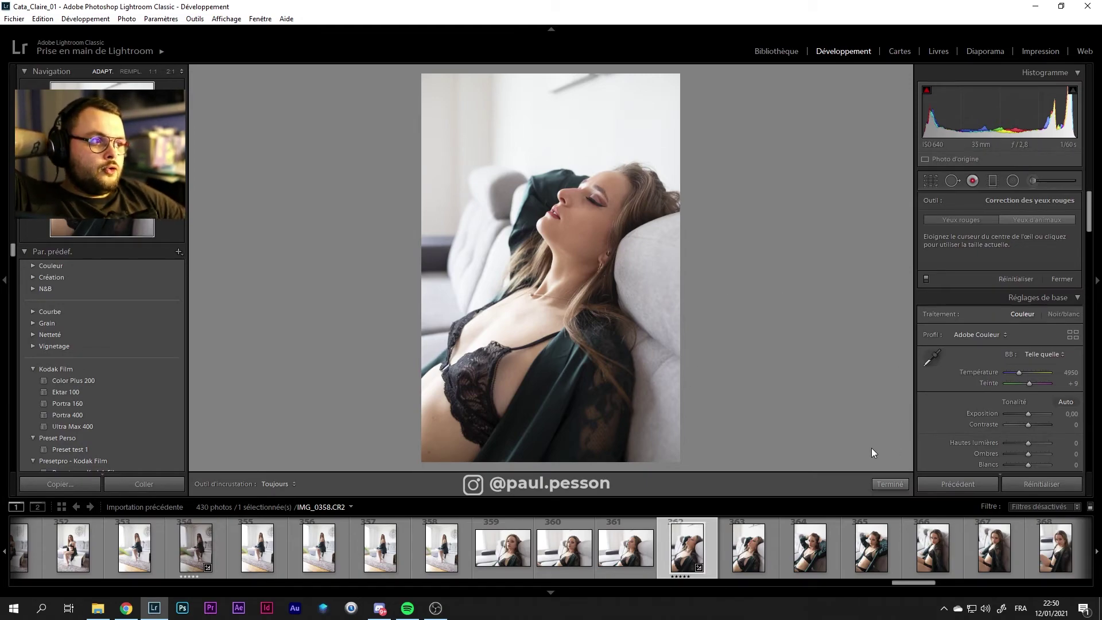
left_click(884, 483)
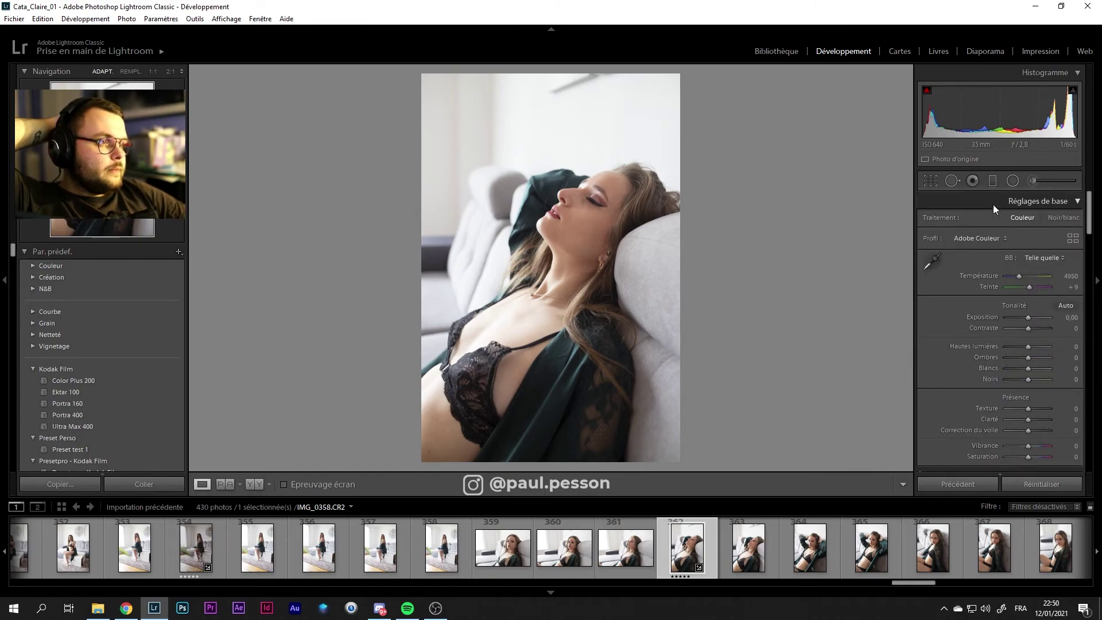
Replace a first attempt with a diagonal graduated filter from the upper left and raise its Exposure
left_click(993, 181)
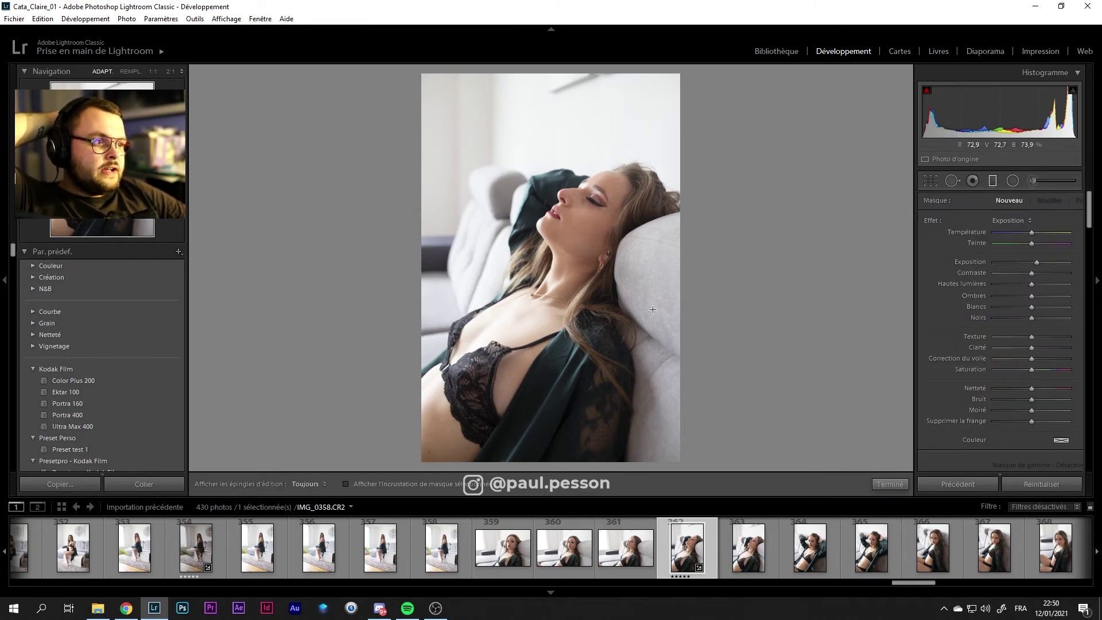
left_click_drag(705, 66, 684, 275)
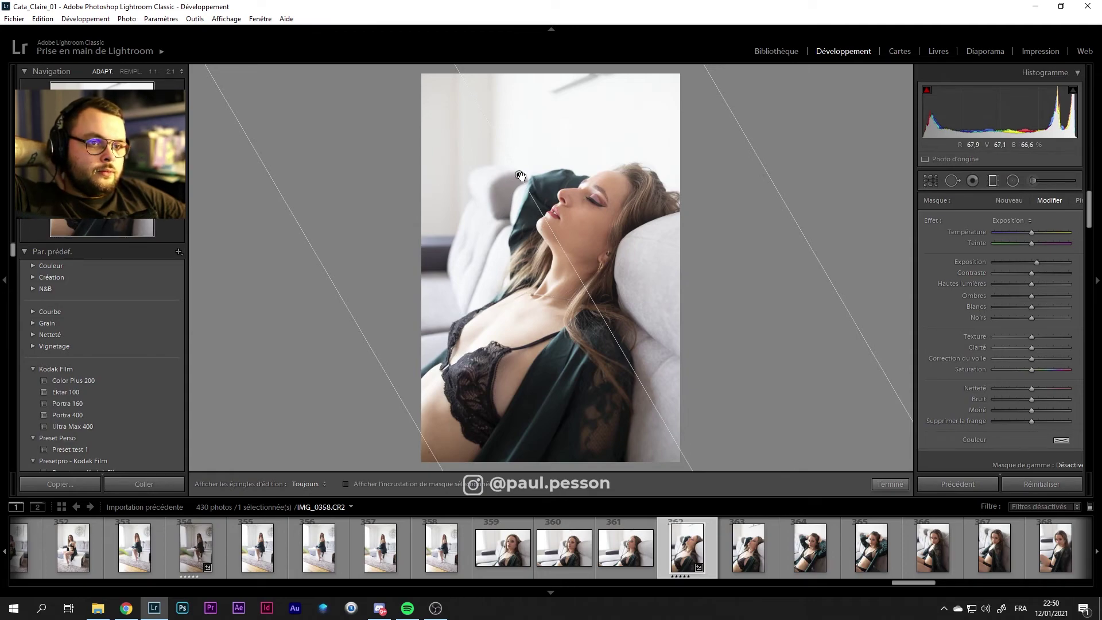
key("Delete")
mouse_move(282, 70)
left_mouse_down()
mouse_move(431, 124)
mouse_move(789, 305)
left_mouse_up()
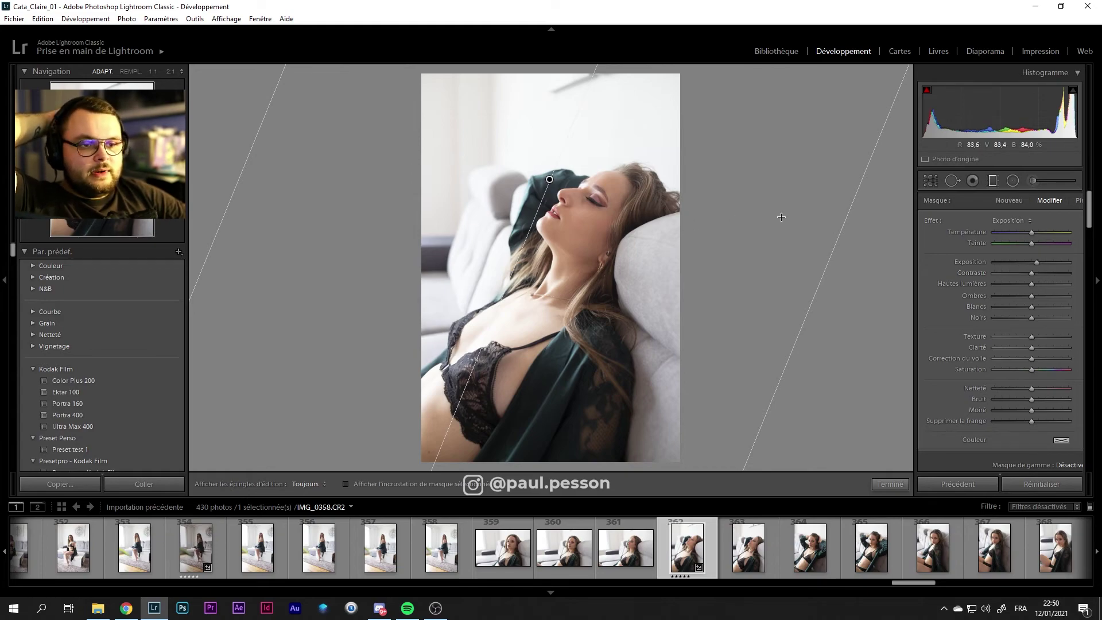
left_click_drag(1053, 264, 1059, 263)
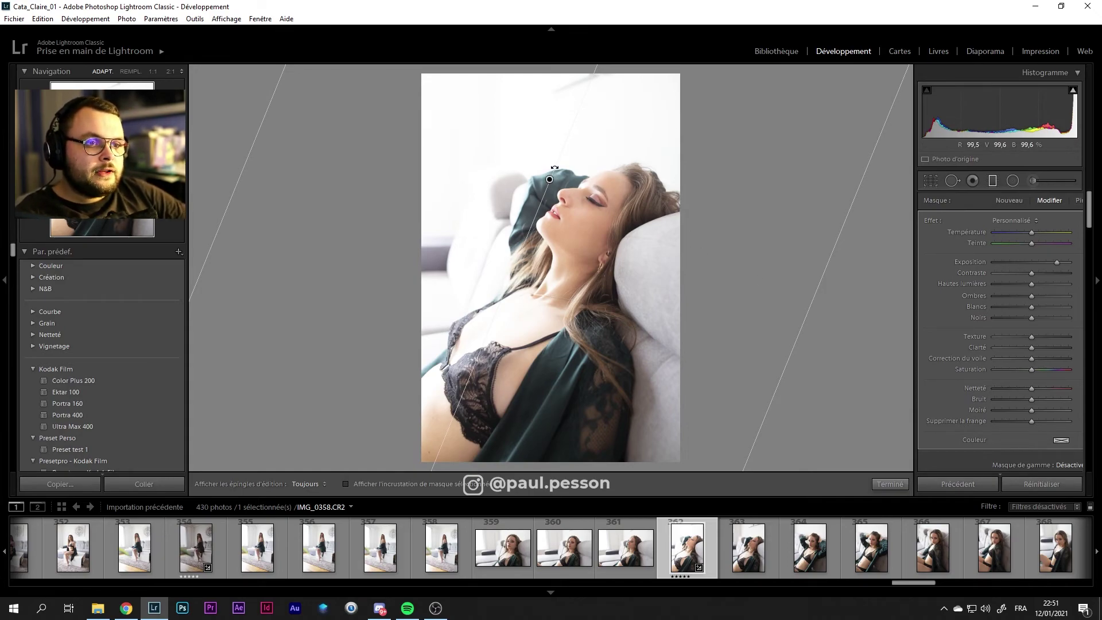
Show the mask overlay and move the gradient toward the photo's upper left
left_click(346, 484)
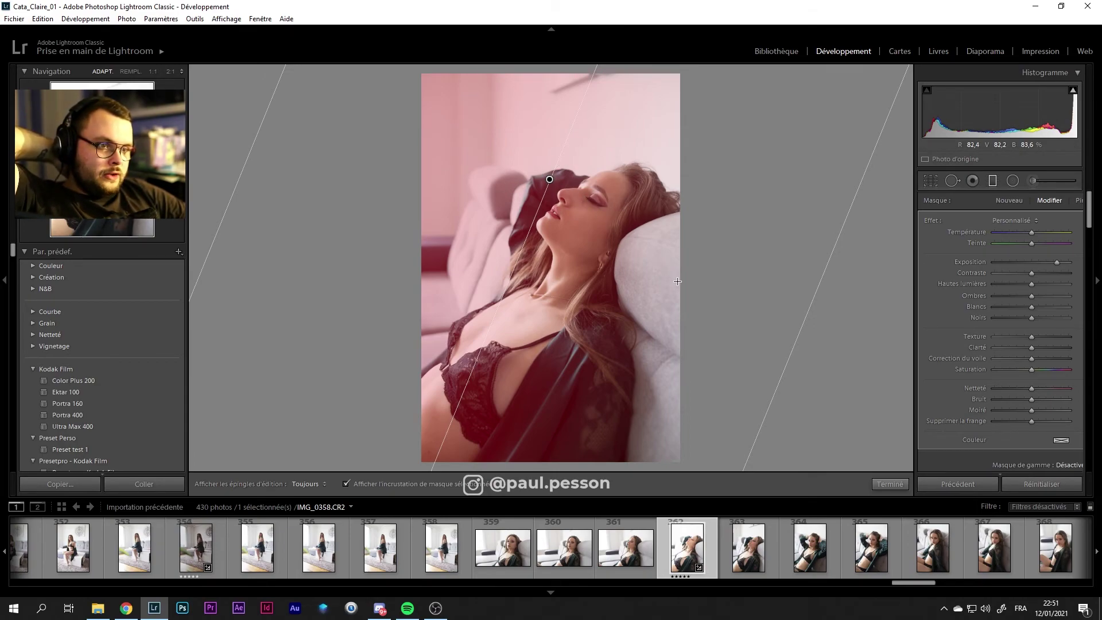
mouse_move(815, 298)
left_mouse_down()
mouse_move(360, 111)
mouse_move(644, 273)
left_mouse_up()
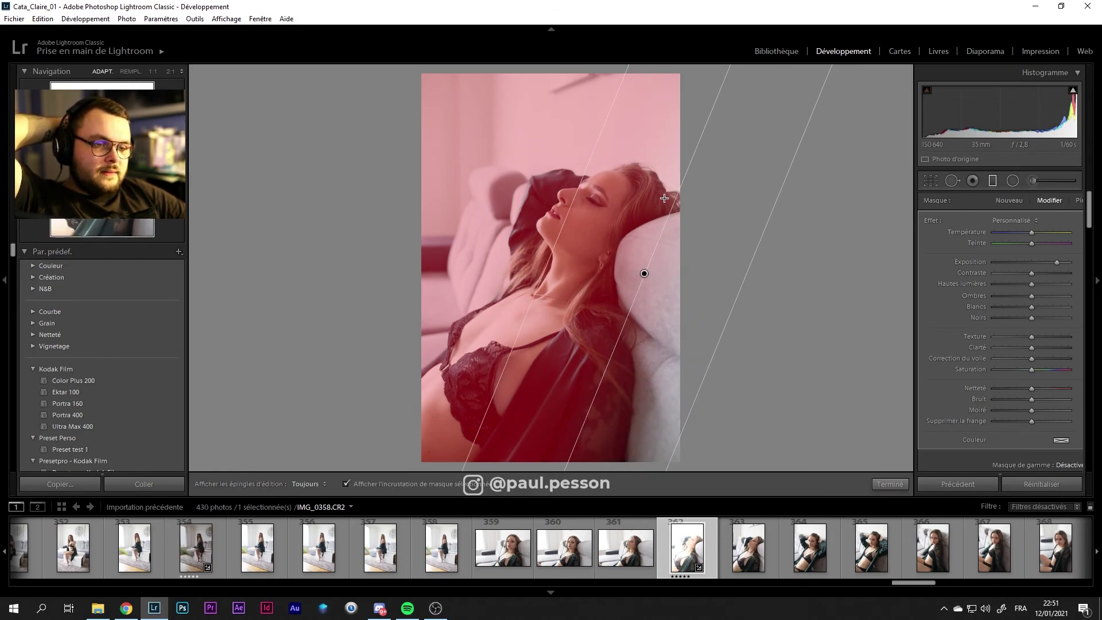
left_click_drag(645, 276, 526, 207)
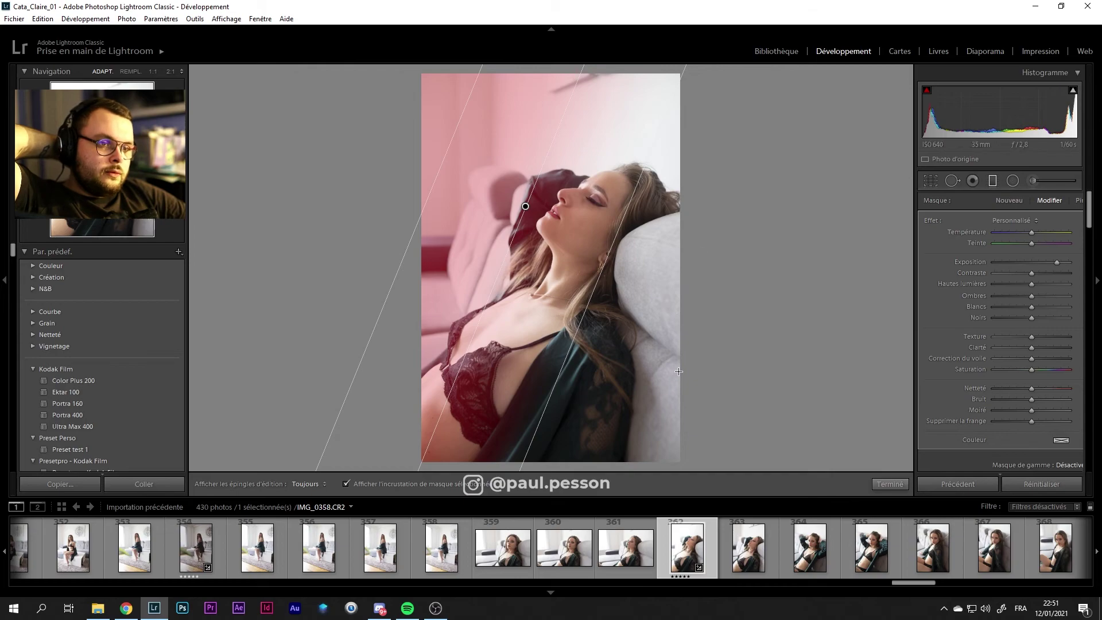
Reopen the graduated filter tool, select the filter's pin and delete it
left_click(890, 484)
left_click(993, 180)
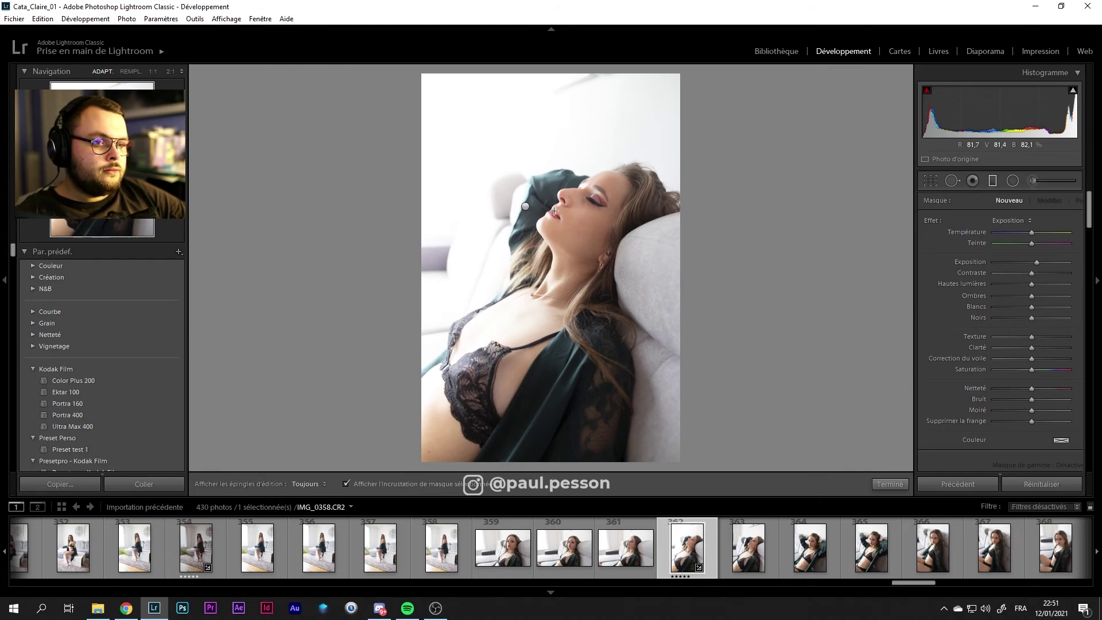
left_click(527, 206)
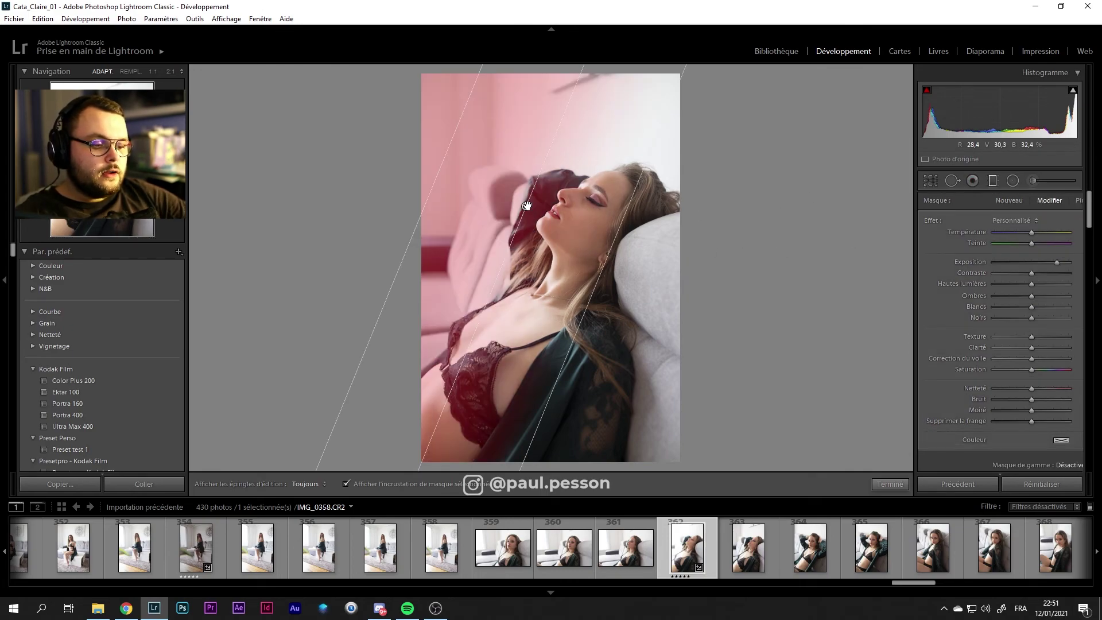
key("Delete")
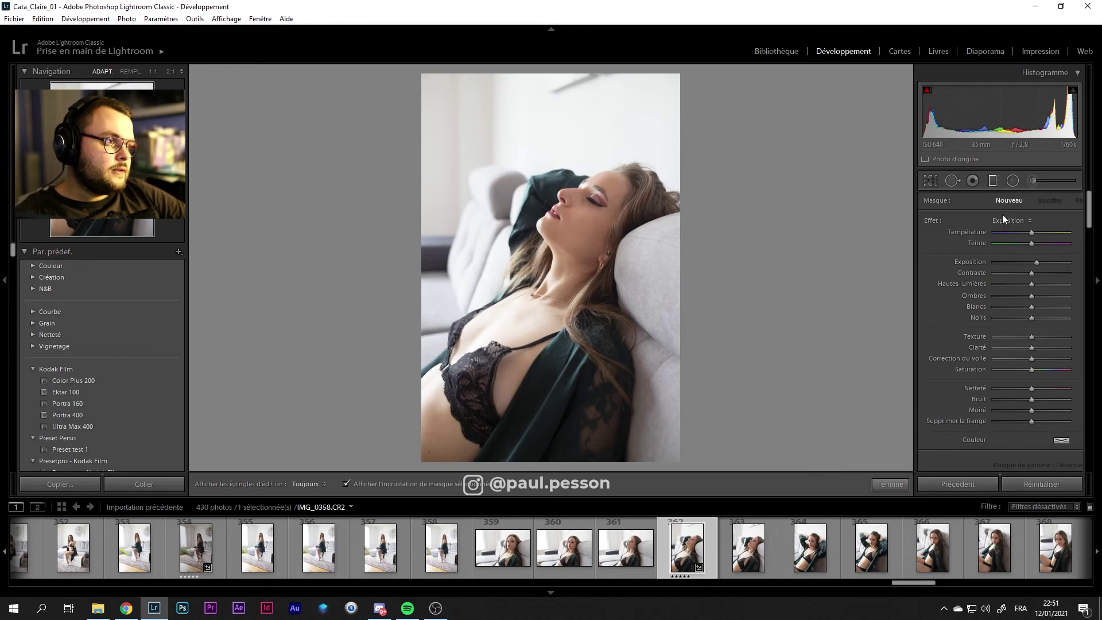
Draw a radial filter centred on the model's face and set it to affect the inside (Invert)
left_click_drag(443, 139, 568, 219)
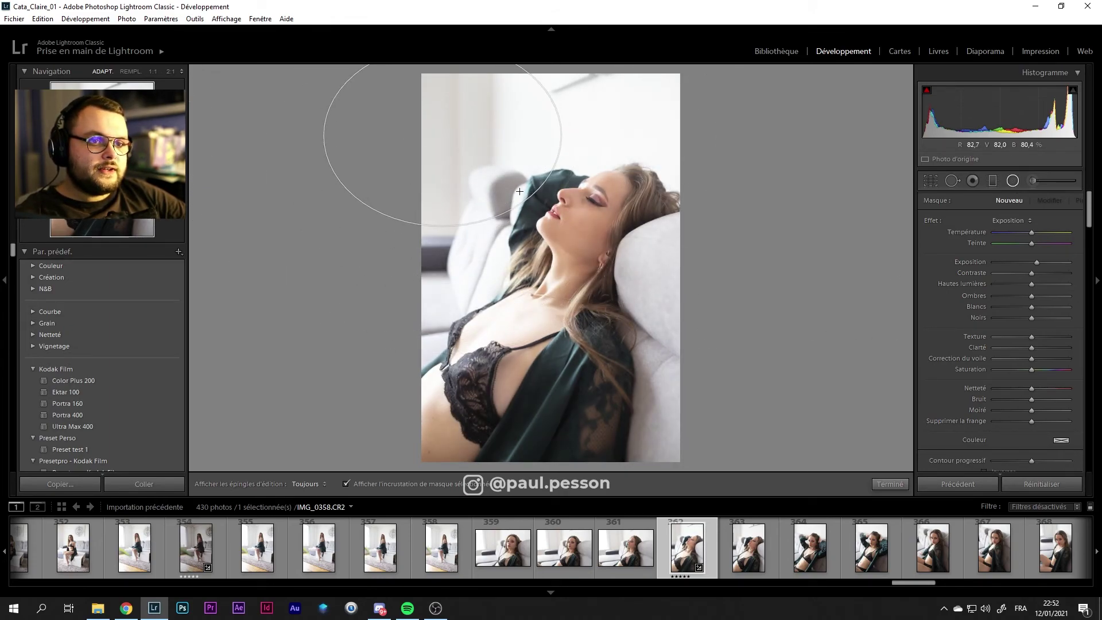
mouse_move(443, 140)
left_mouse_down()
mouse_move(594, 223)
mouse_move(587, 217)
left_mouse_up()
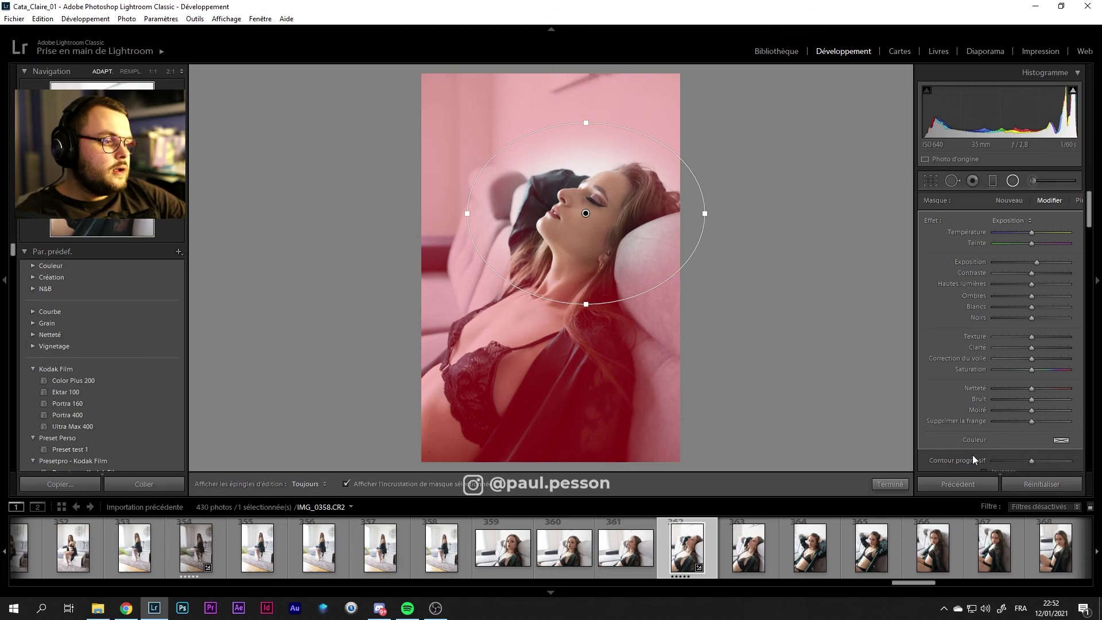
scroll(970, 451, "down", 3)
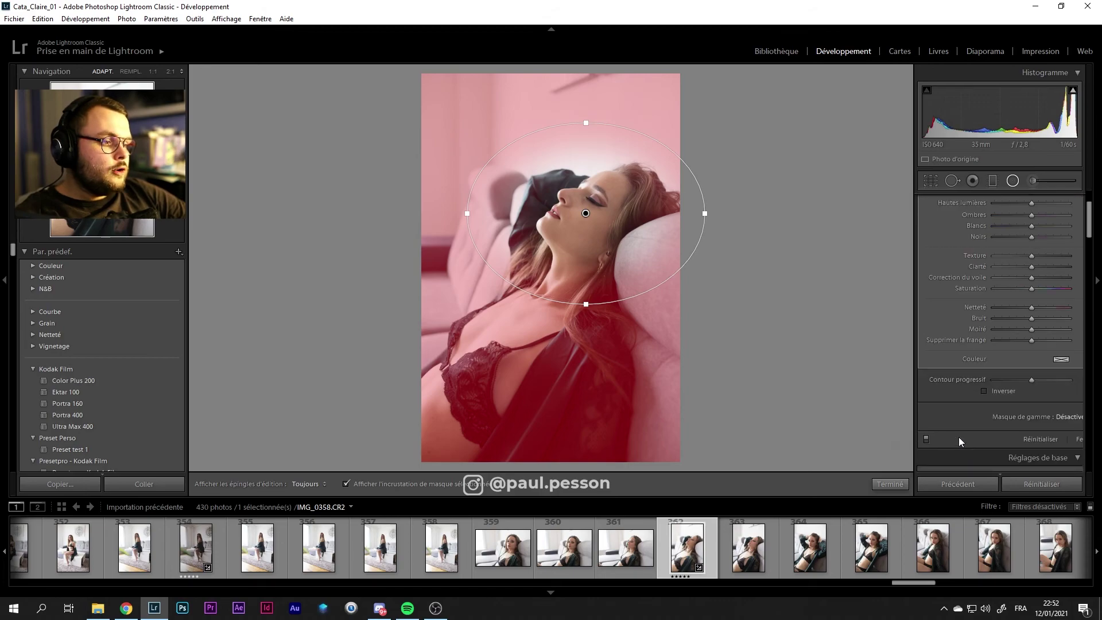
left_click(985, 391)
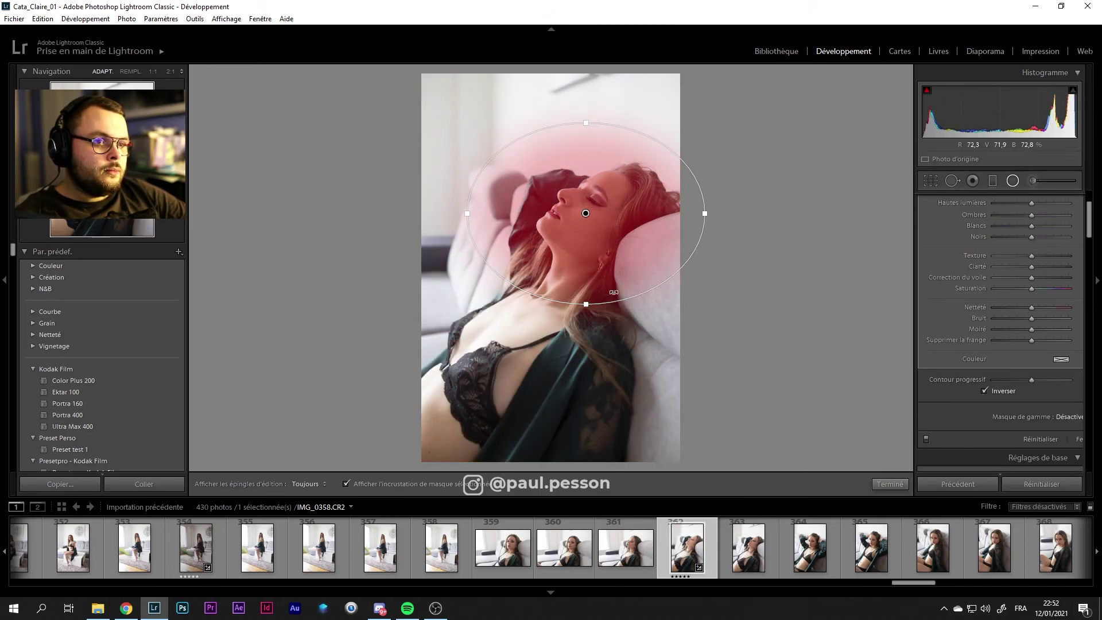
Narrow, rotate and shrink the ellipse to a small circle on the face, hide the overlay and finish
left_click_drag(468, 217, 537, 214)
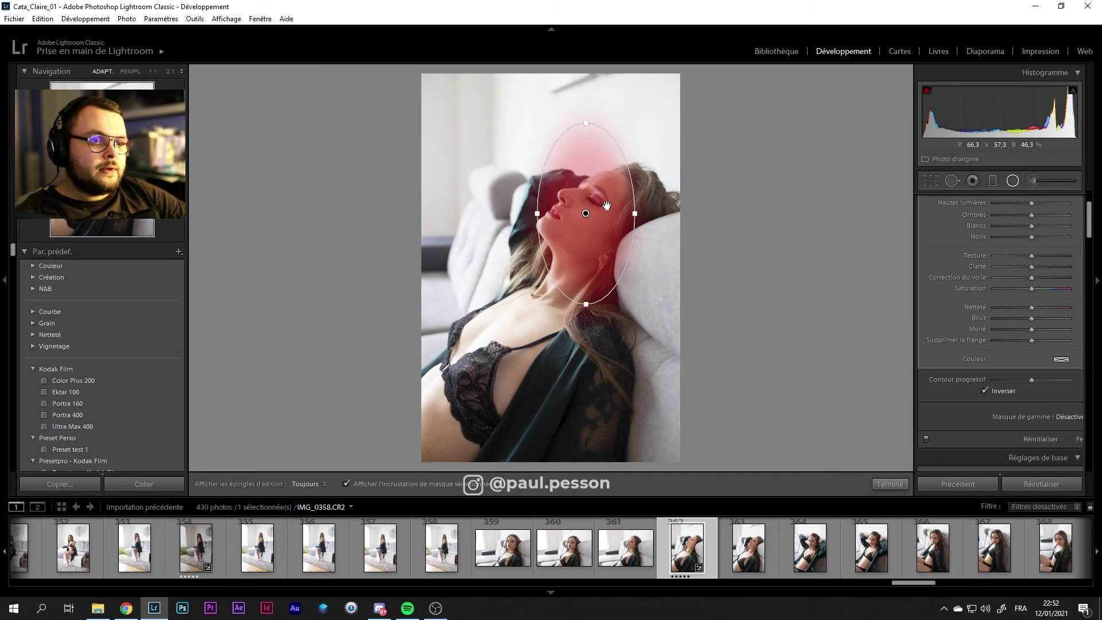
left_click_drag(629, 177, 642, 223)
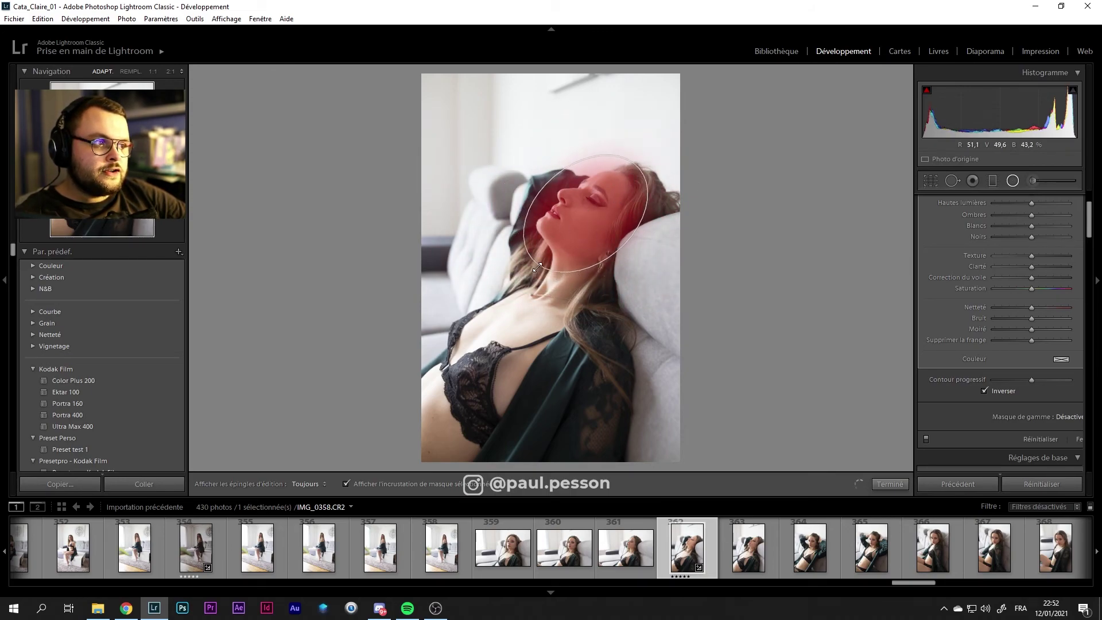
left_click_drag(515, 274, 545, 247)
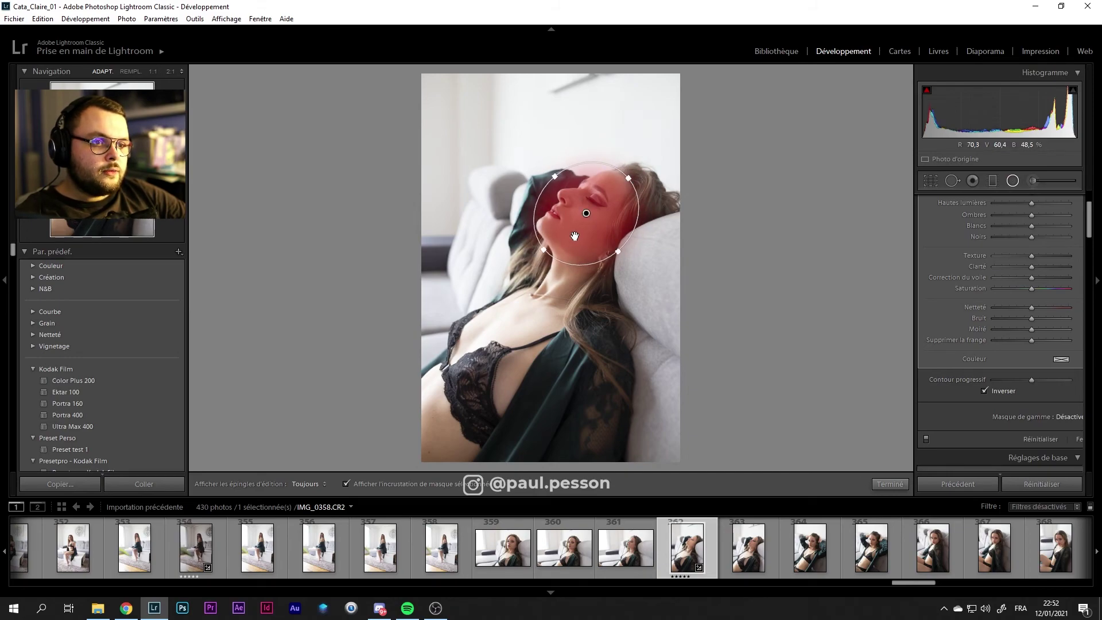
scroll(974, 339, "up", 3)
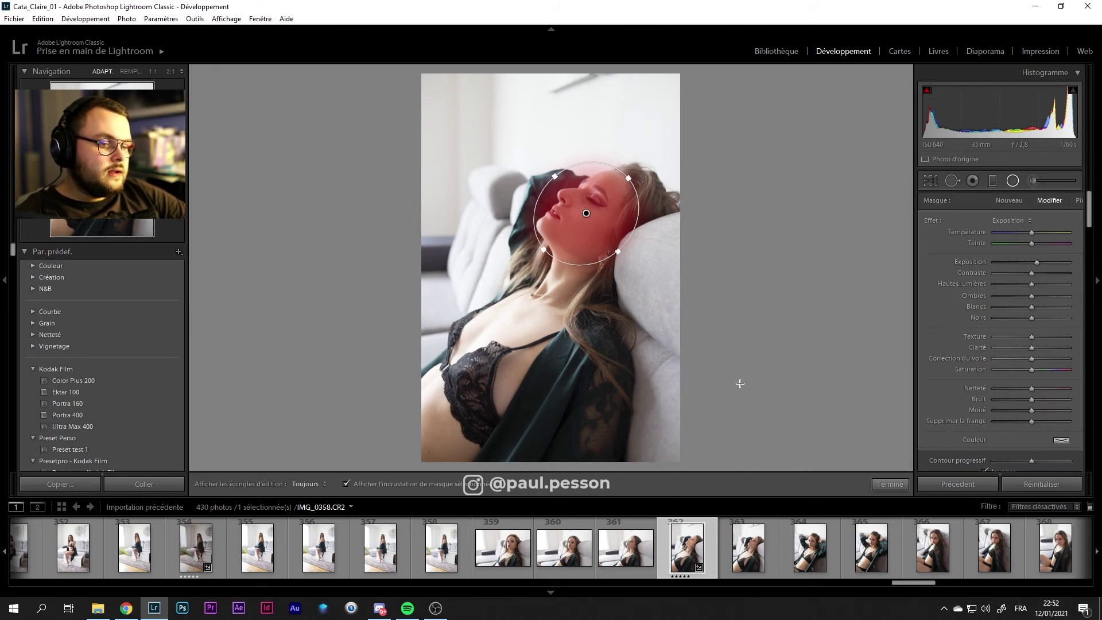
left_click(346, 484)
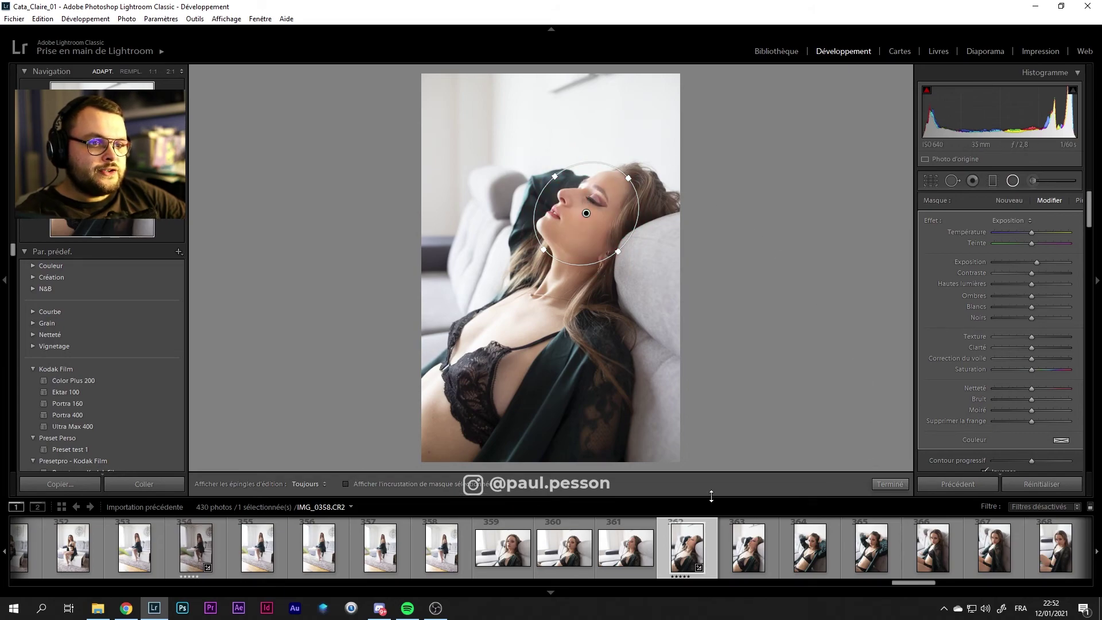
left_click(887, 484)
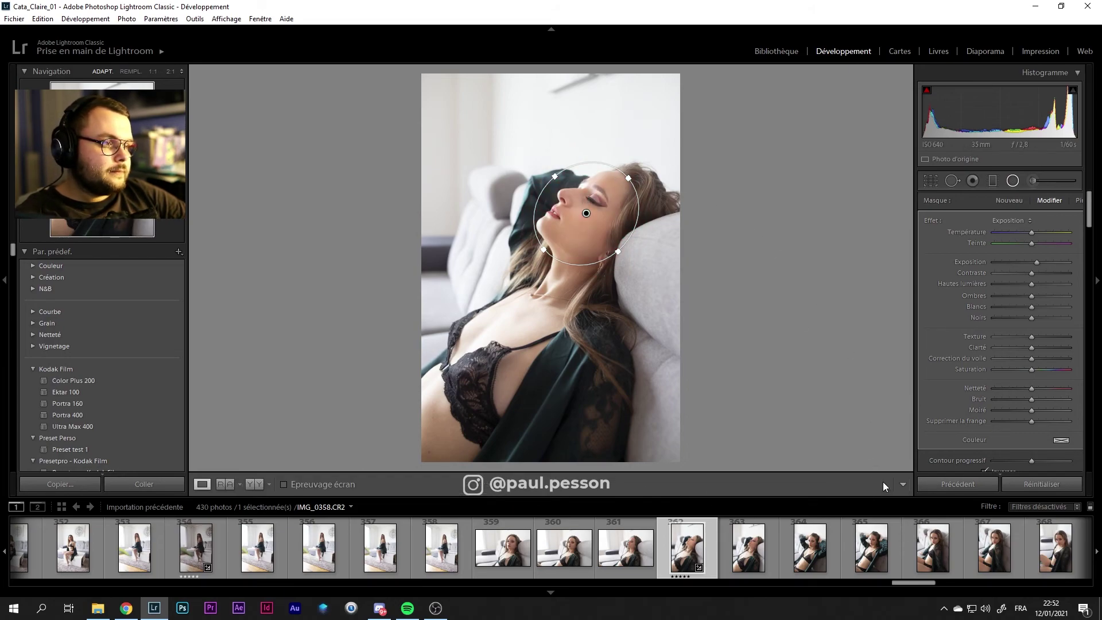
Reset all develop edits, then brush the forehead with Texture raised and Exposure at neutral
left_click(1052, 486)
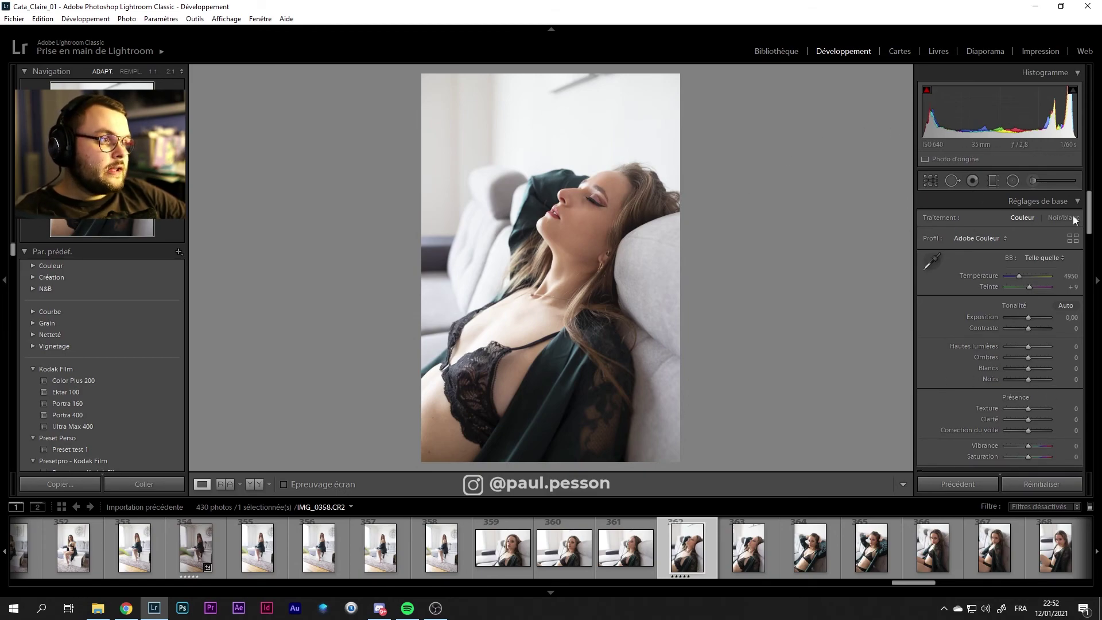
left_click(1028, 181)
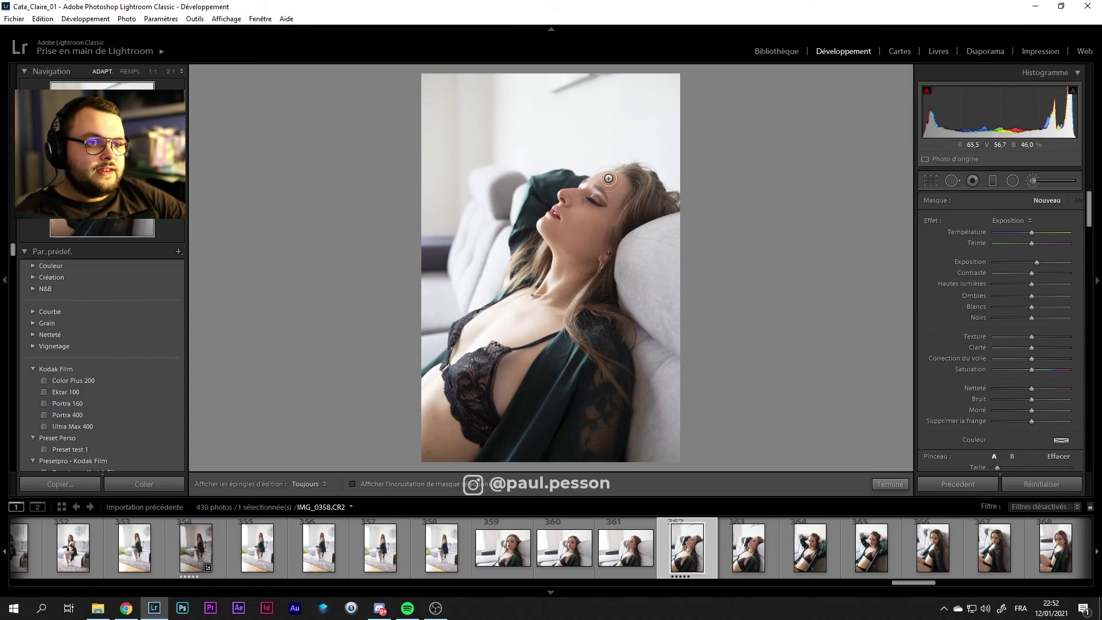
key("h")
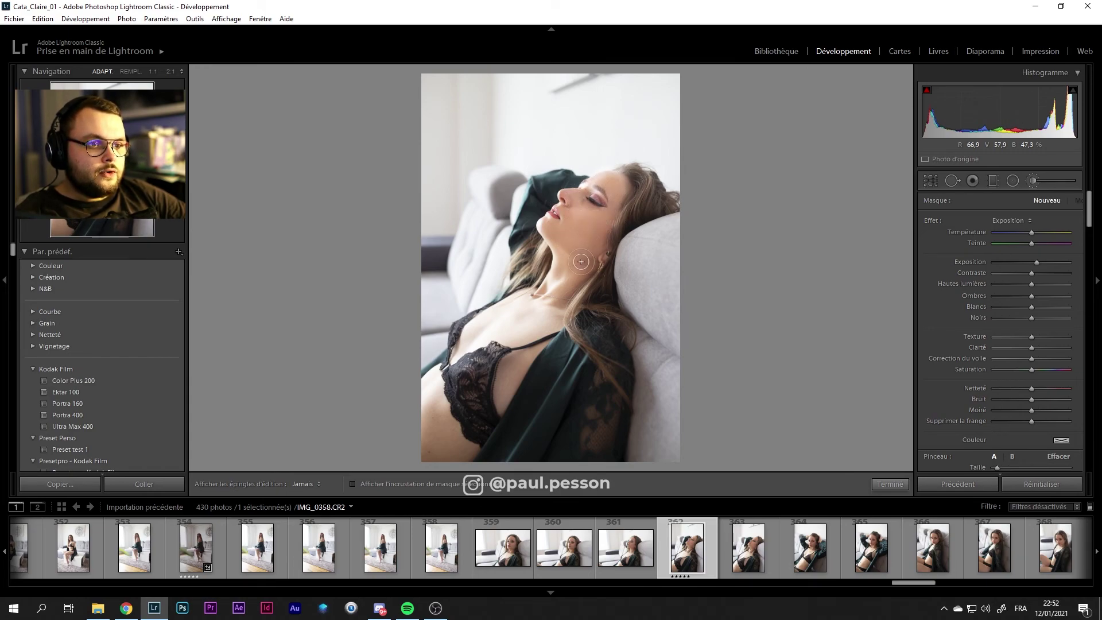
key("h")
left_click(608, 178)
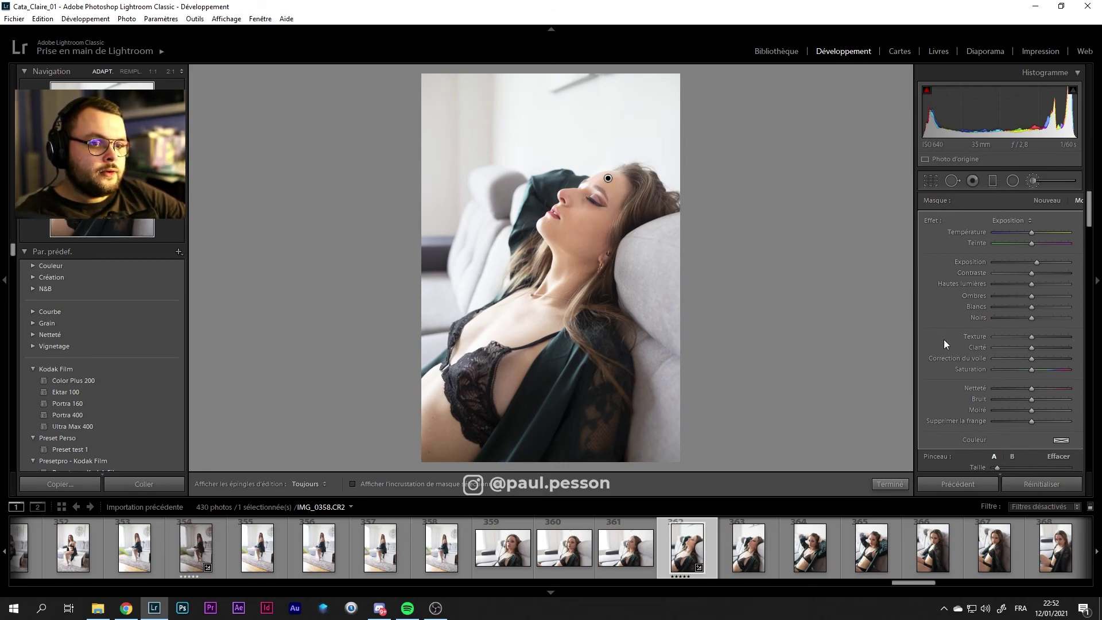
left_click(1045, 336)
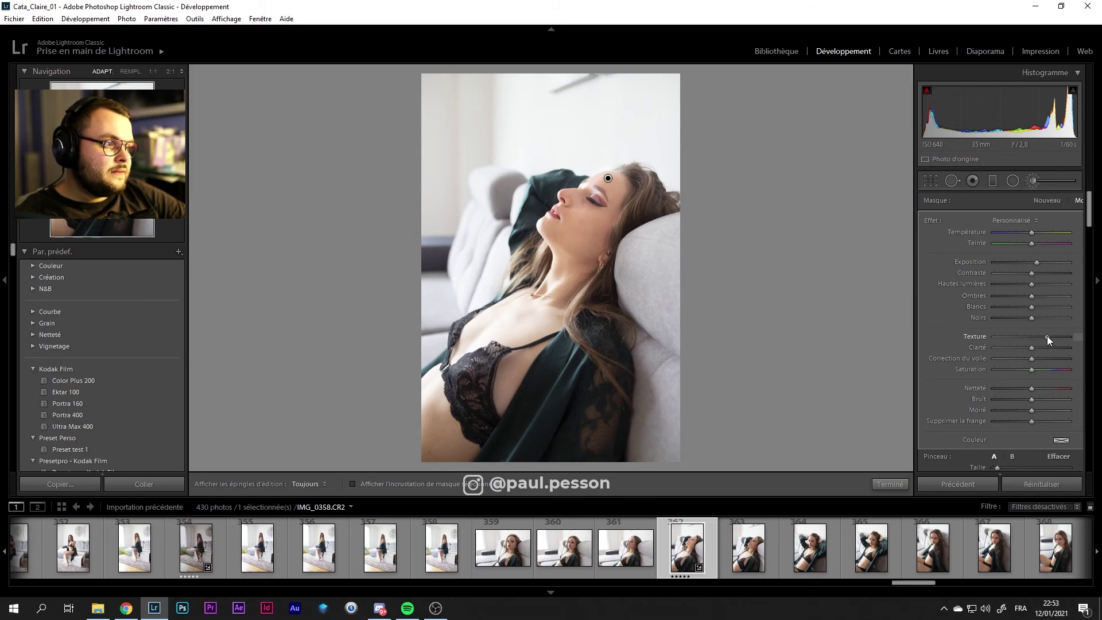
double_click(1039, 264)
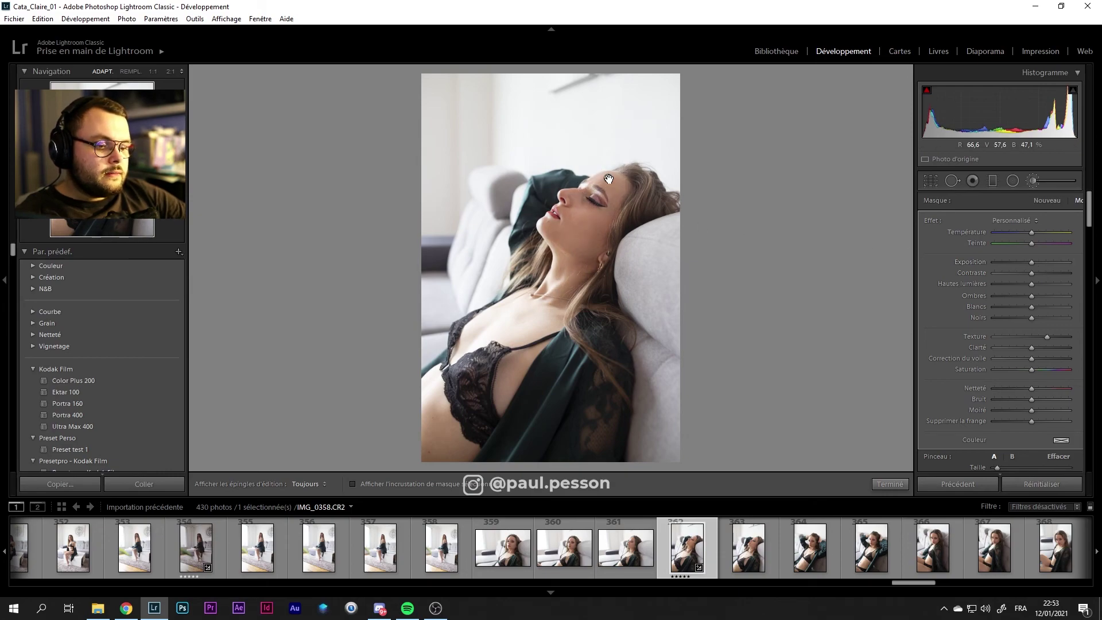
Paint a second brush adjustment over the chest, then reset its Texture and Exposure to neutral
key("Escape")
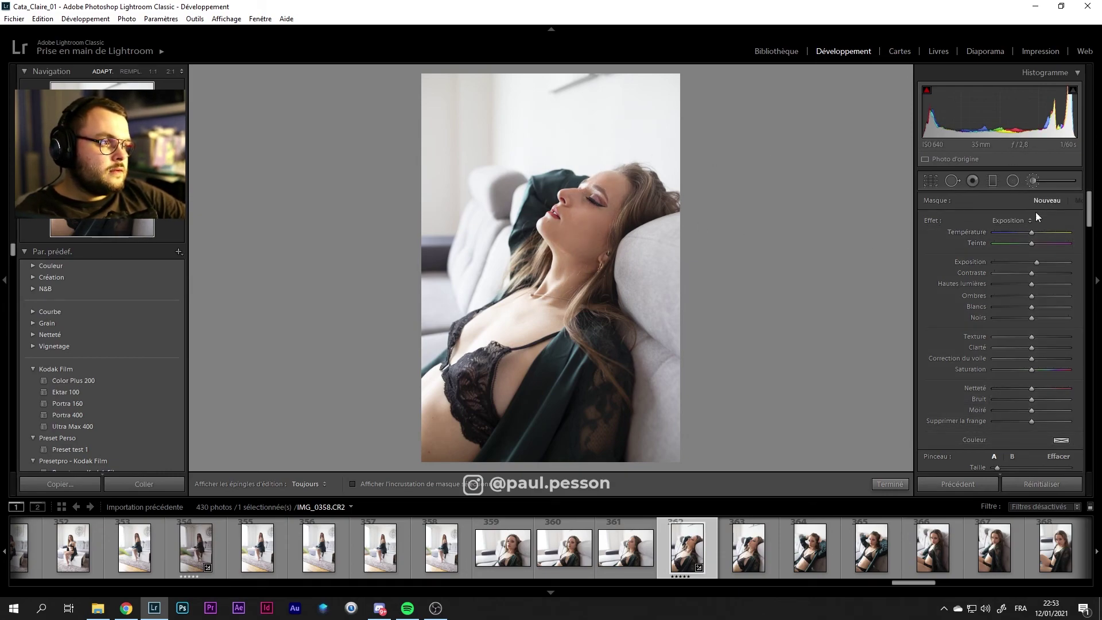
left_click_drag(1032, 337, 1048, 337)
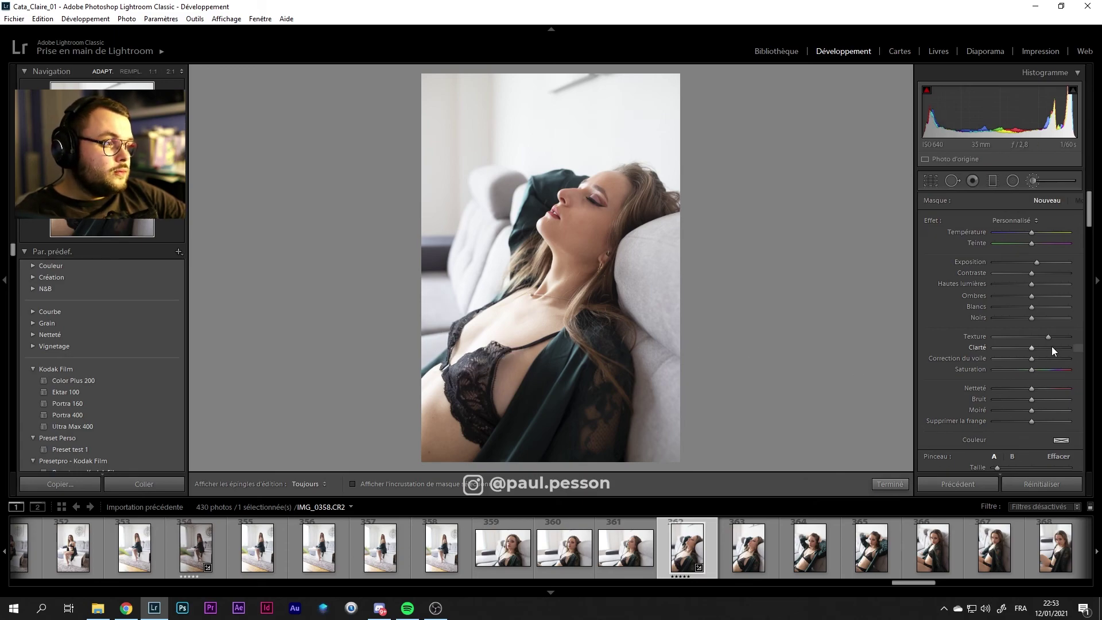
key("h")
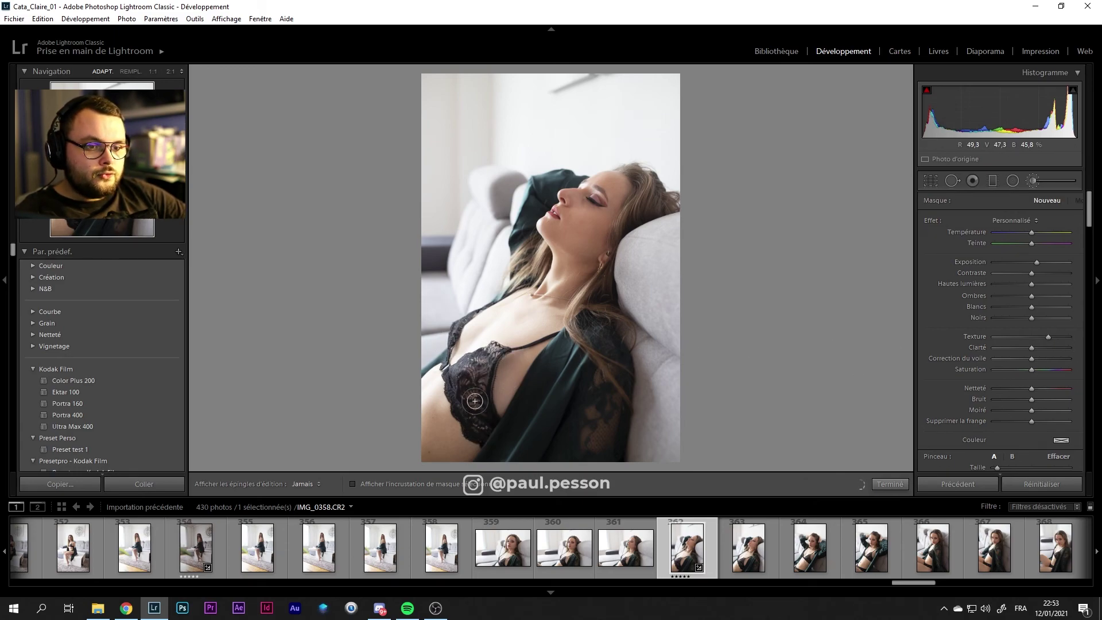
mouse_move(475, 401)
left_mouse_down()
mouse_move(480, 297)
mouse_move(470, 374)
left_mouse_up()
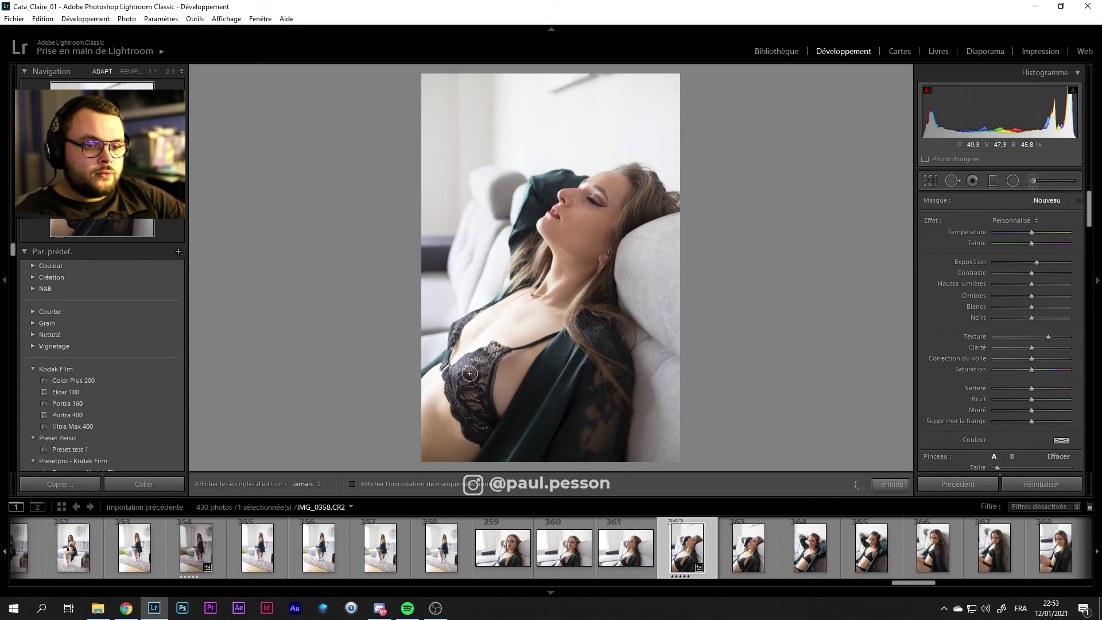
key("h")
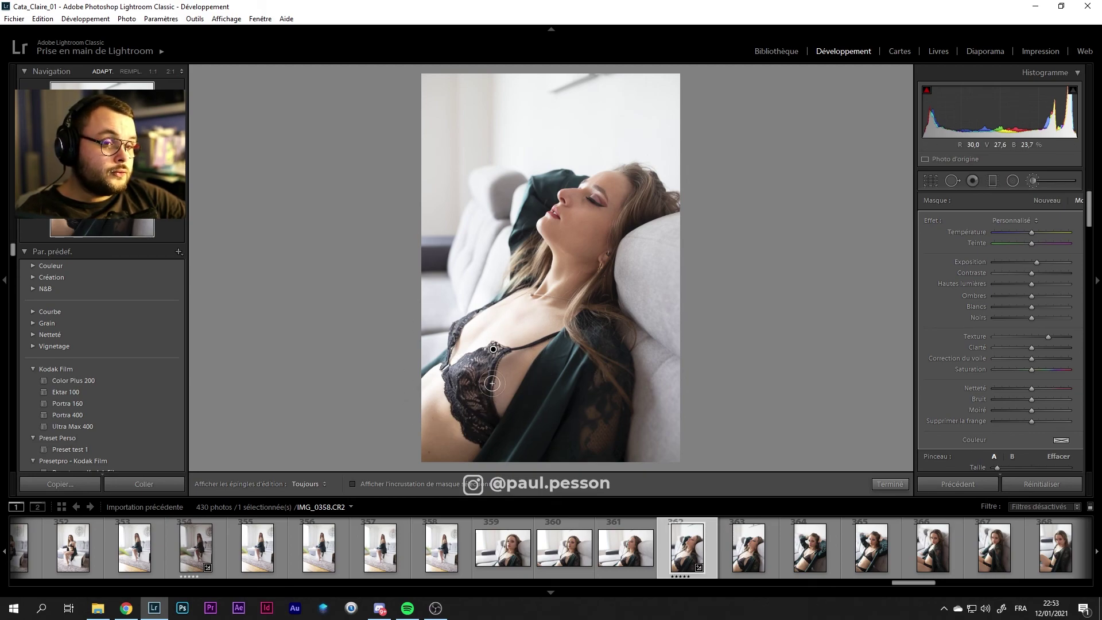
double_click(1049, 337)
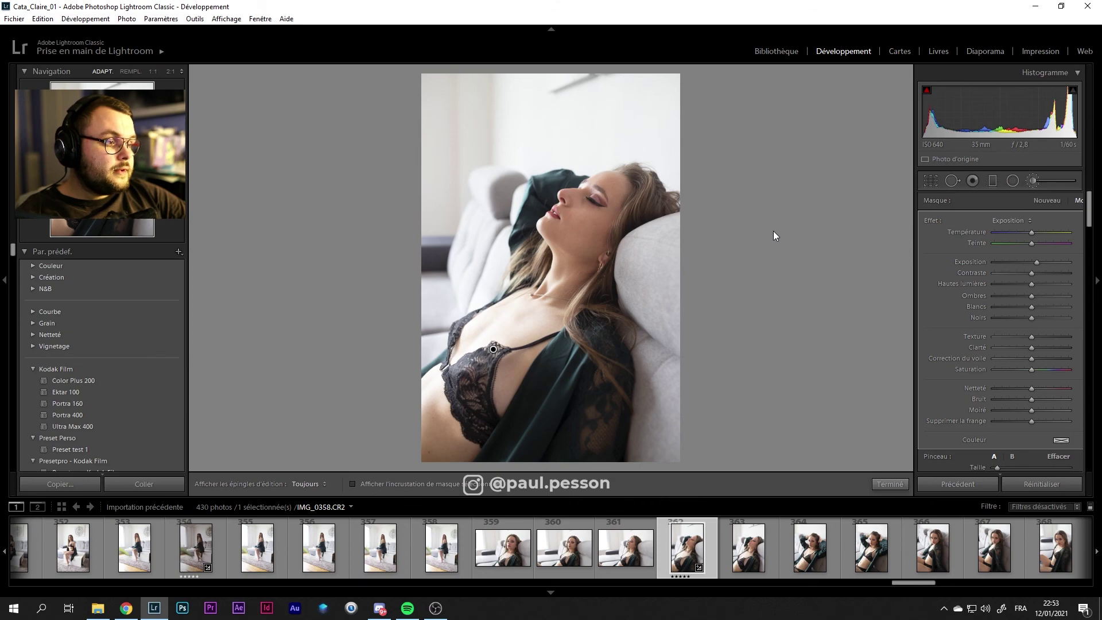
double_click(1036, 262)
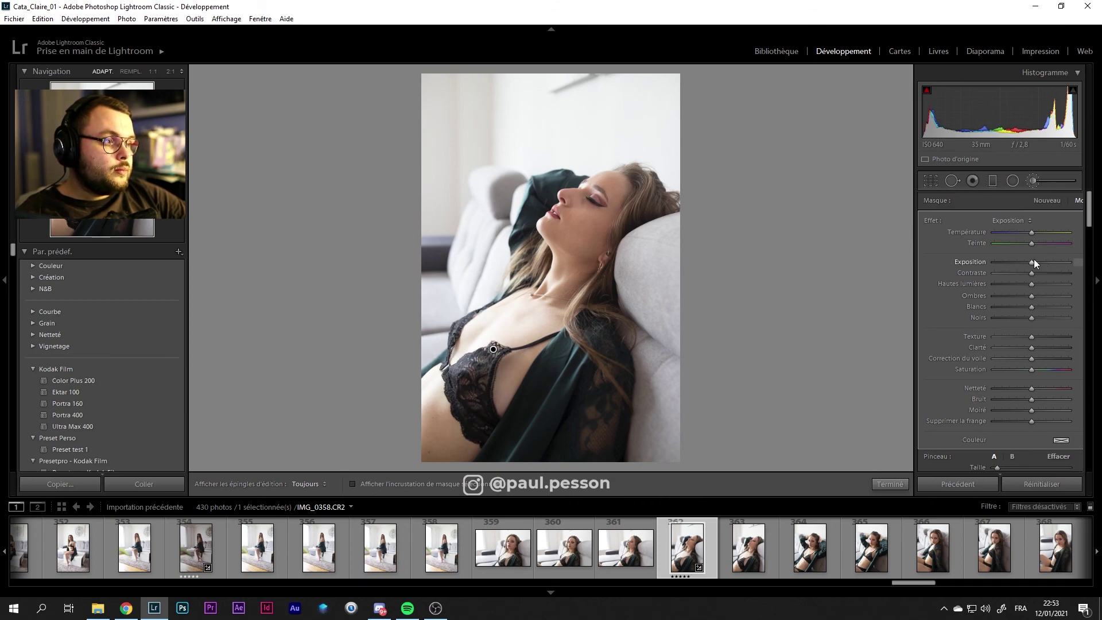
left_click(879, 484)
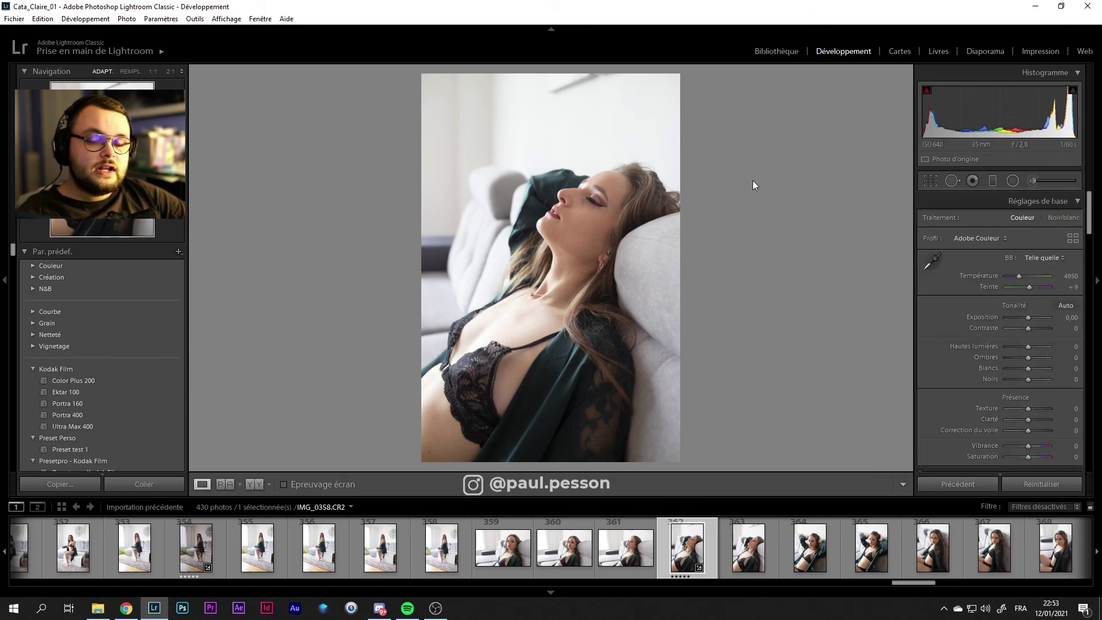